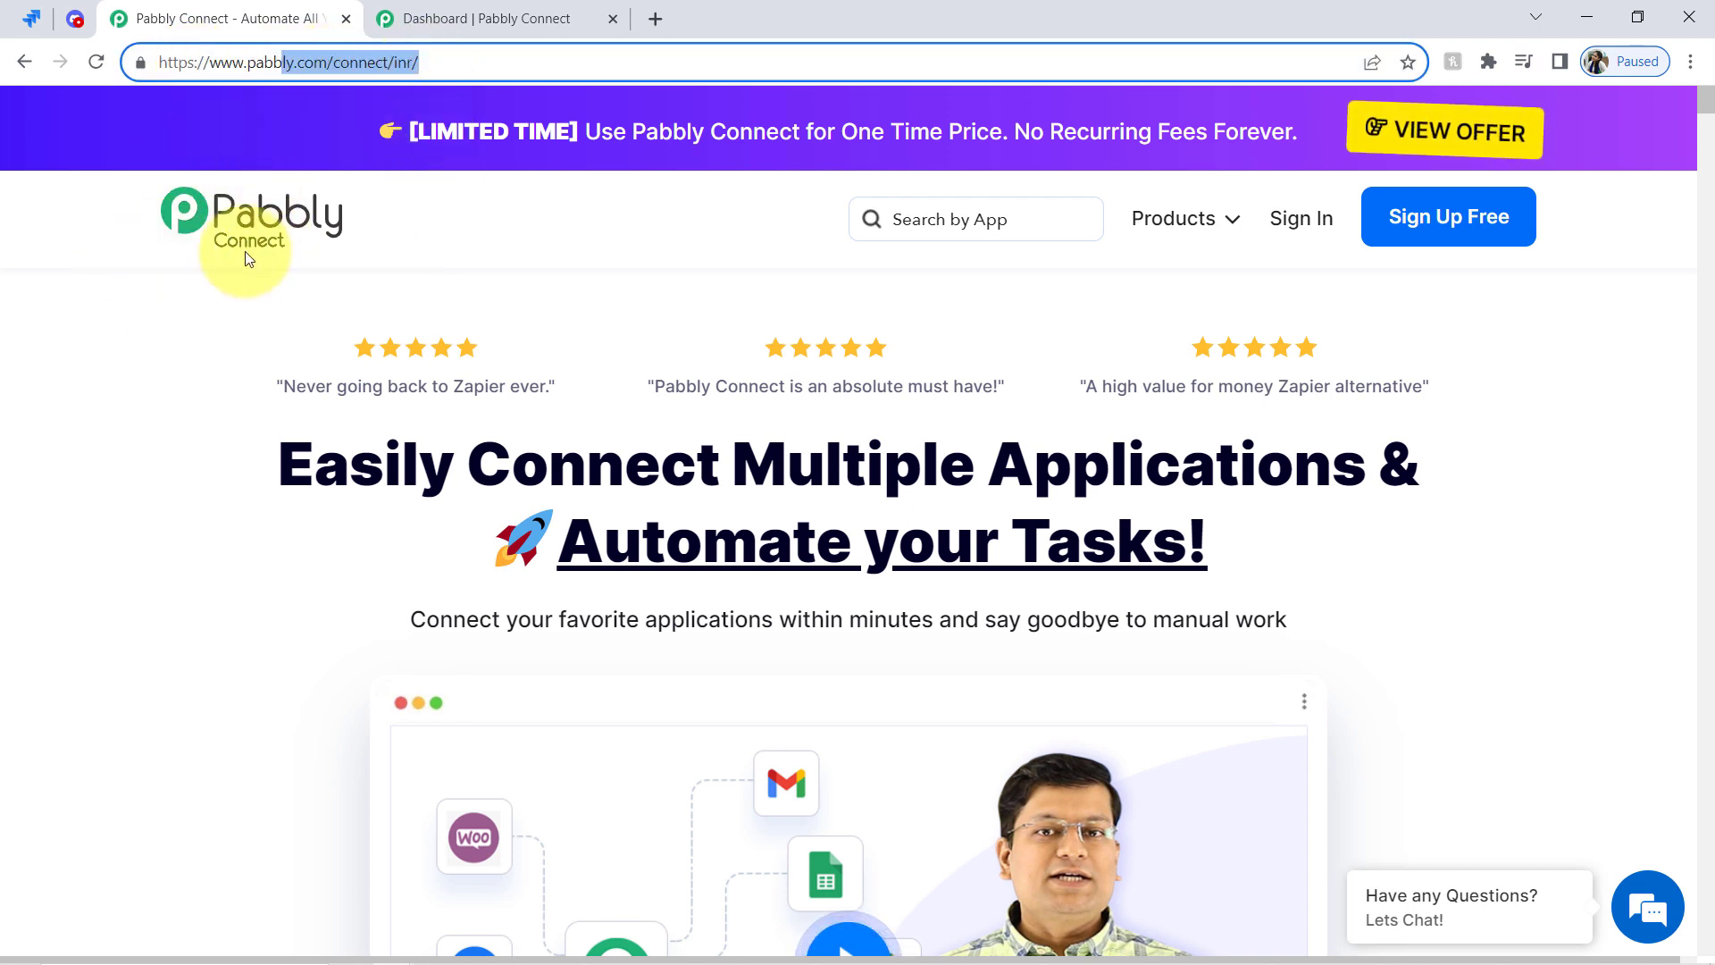
Look over the Pabbly Connect homepage and dashboard, the Jira work page and the Discord webhook-setup channel
{"action": "left_click_drag", "start_coordinate": [315, 464], "coordinate": [1309, 583]}
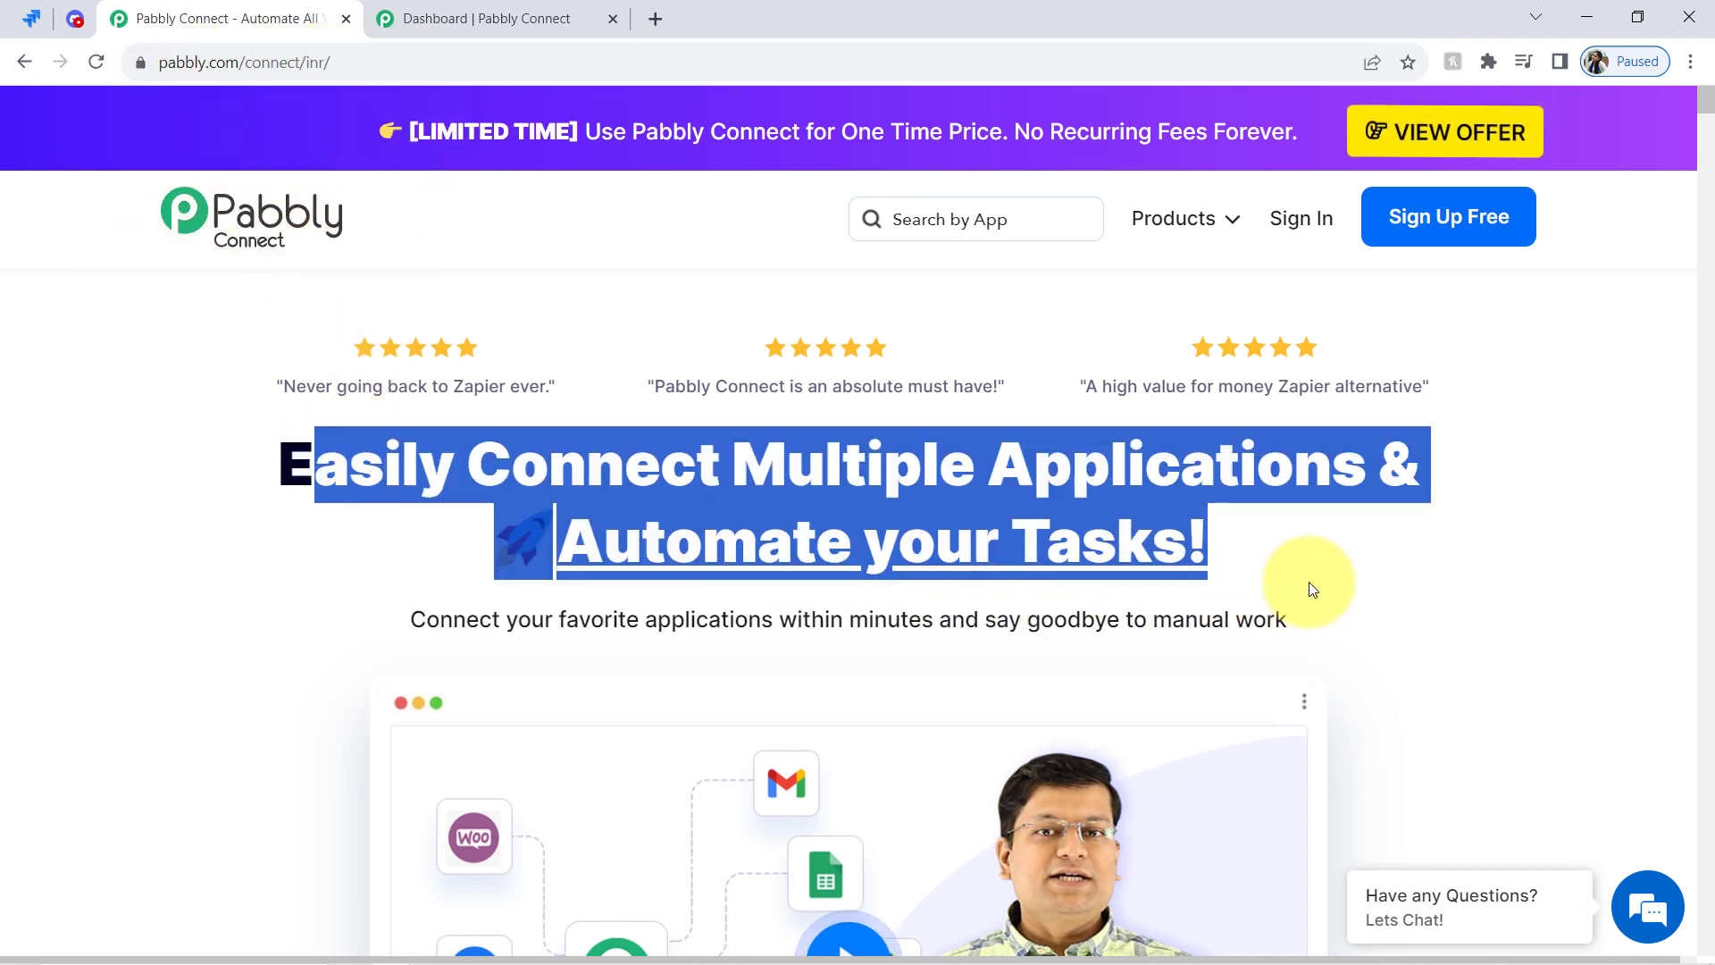
{"action": "left_click", "coordinate": [427, 11]}
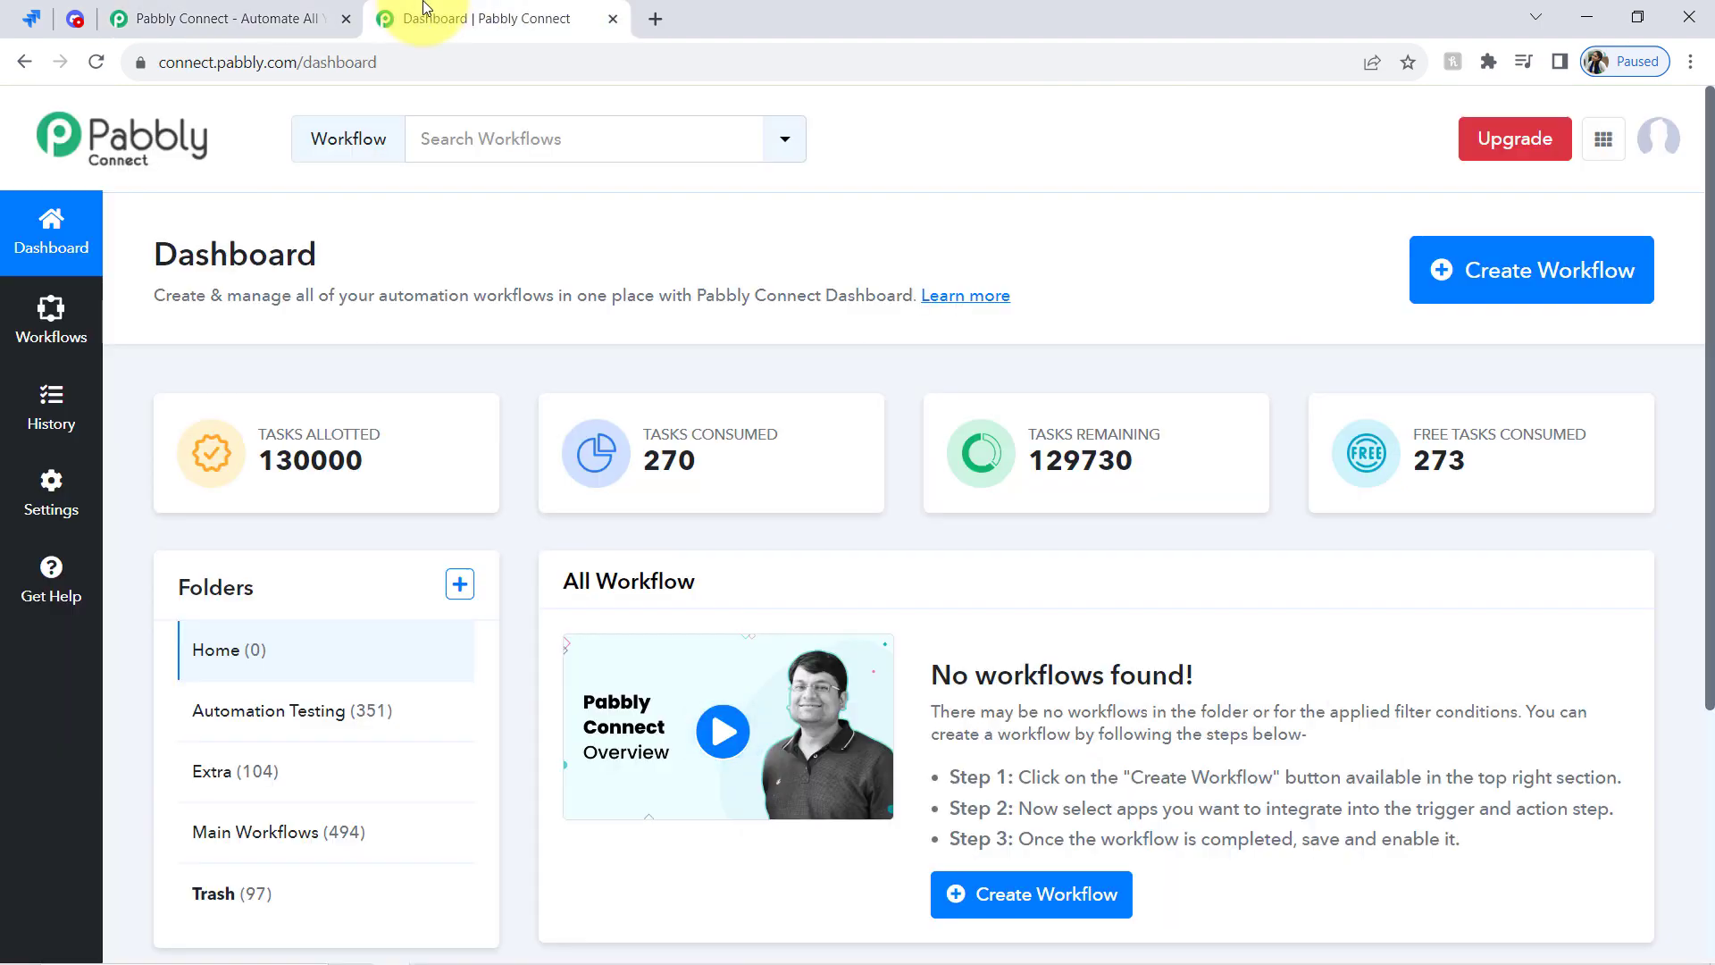
{"action": "left_click", "coordinate": [279, 7]}
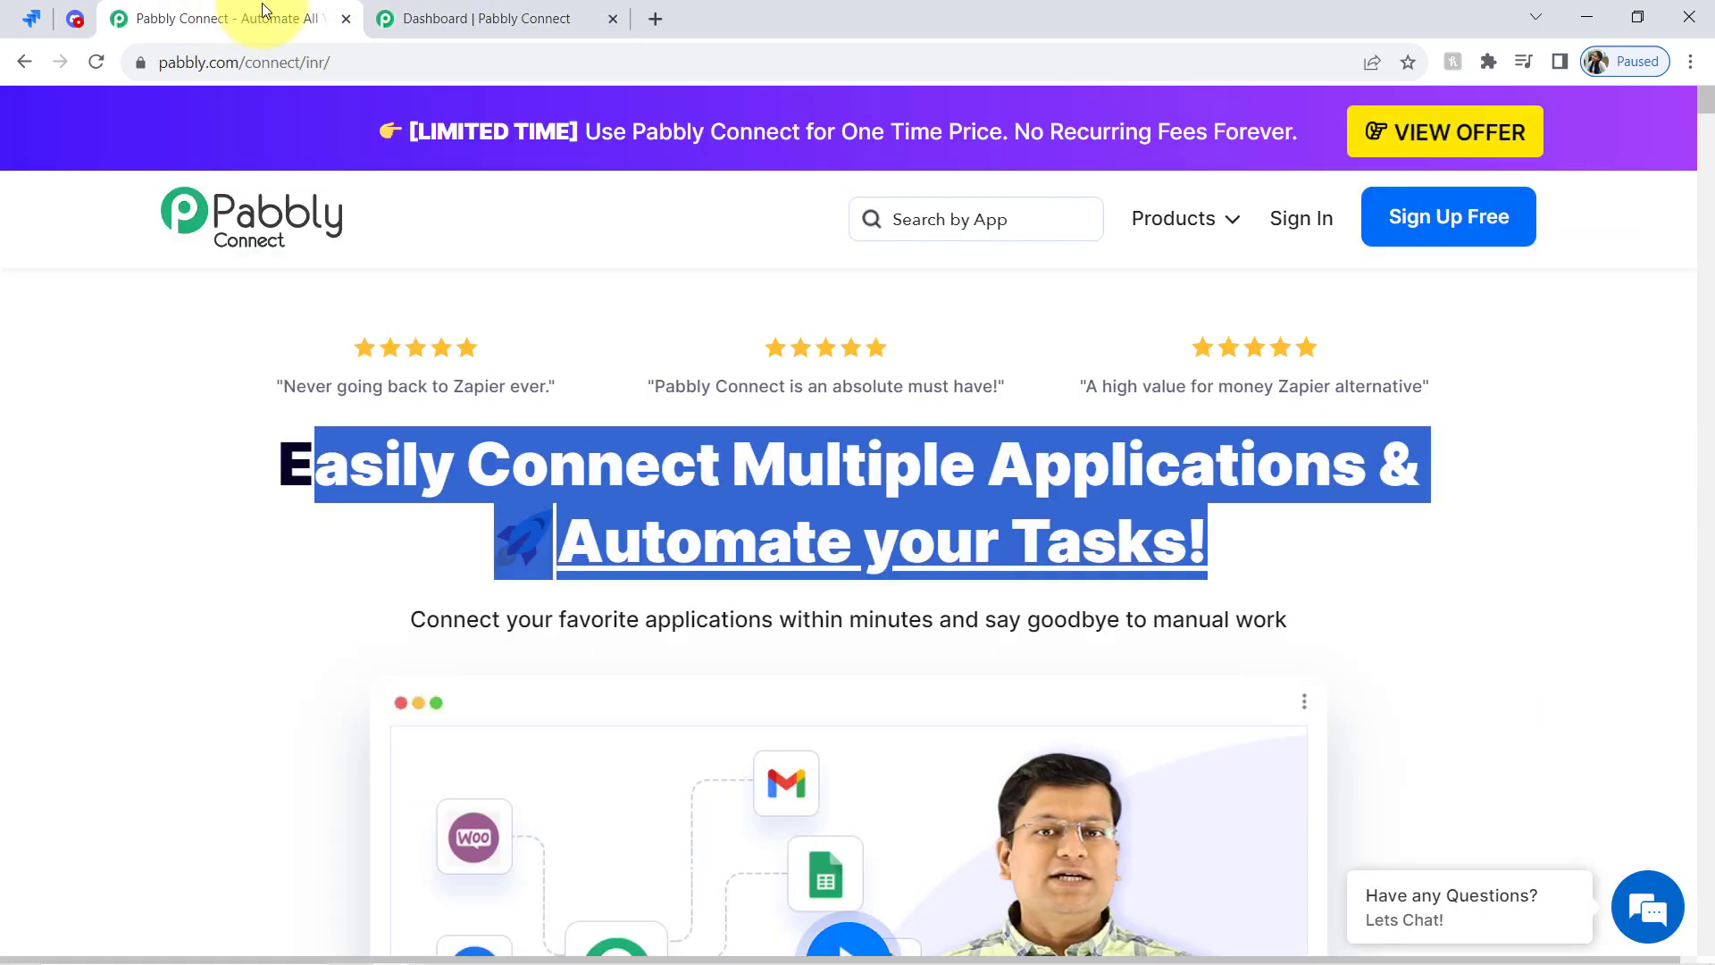
{"action": "left_click", "coordinate": [576, 451]}
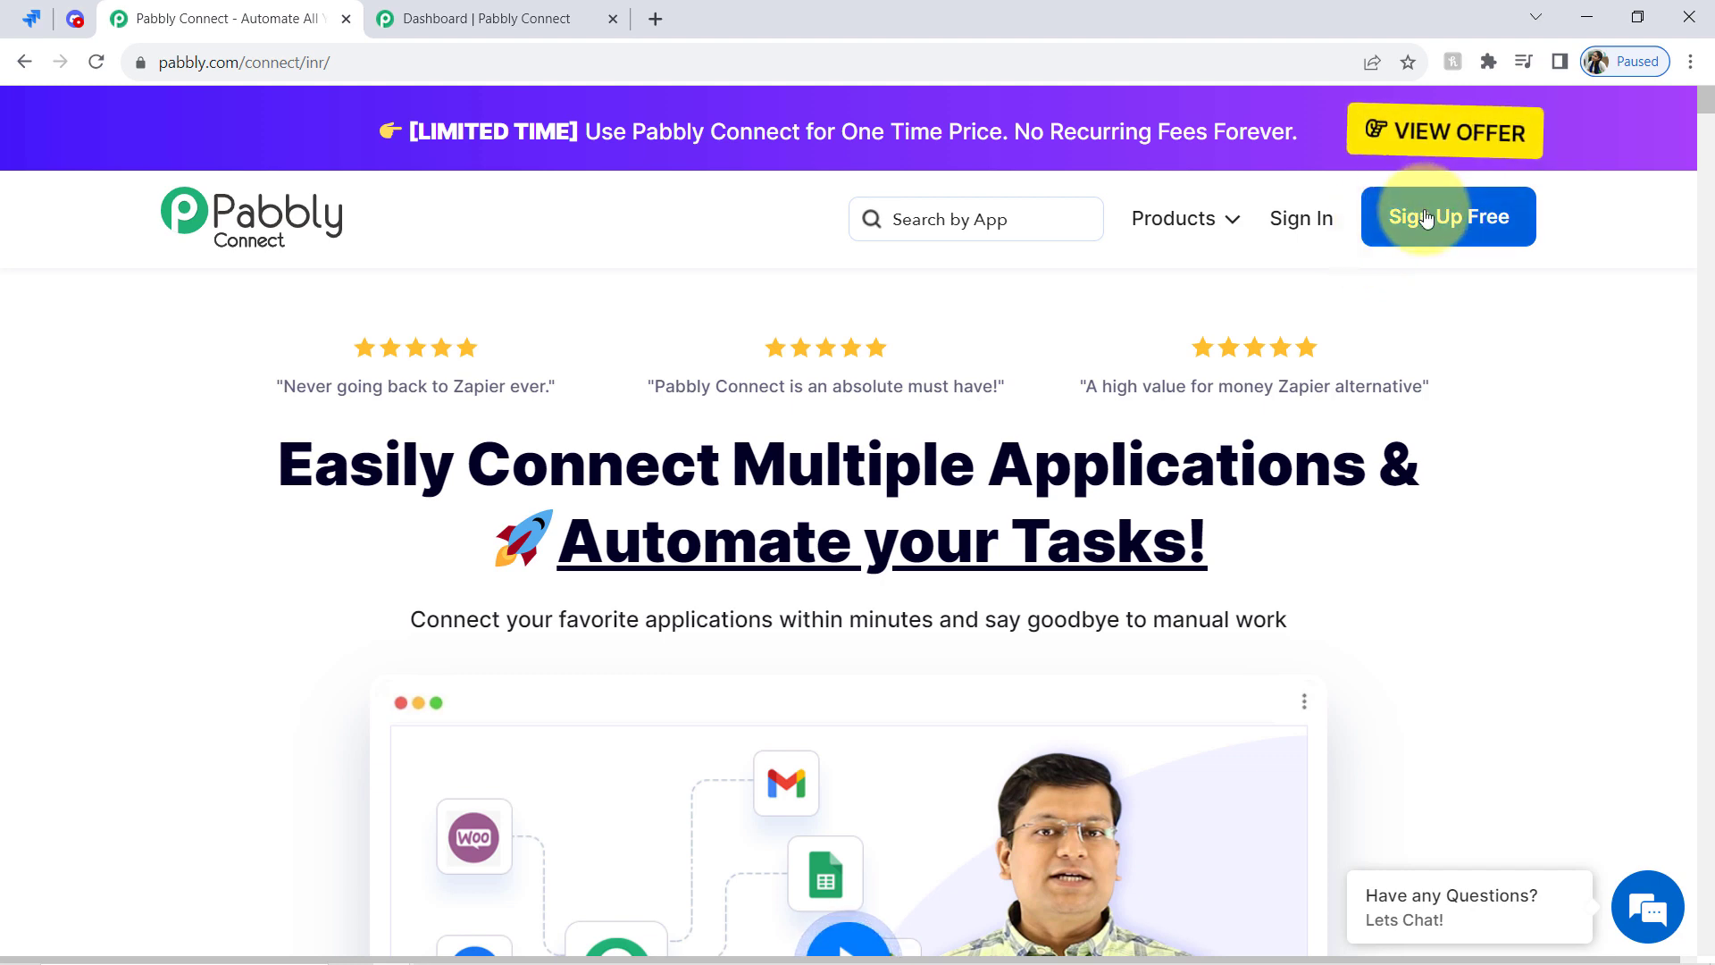
{"action": "left_click", "coordinate": [31, 19]}
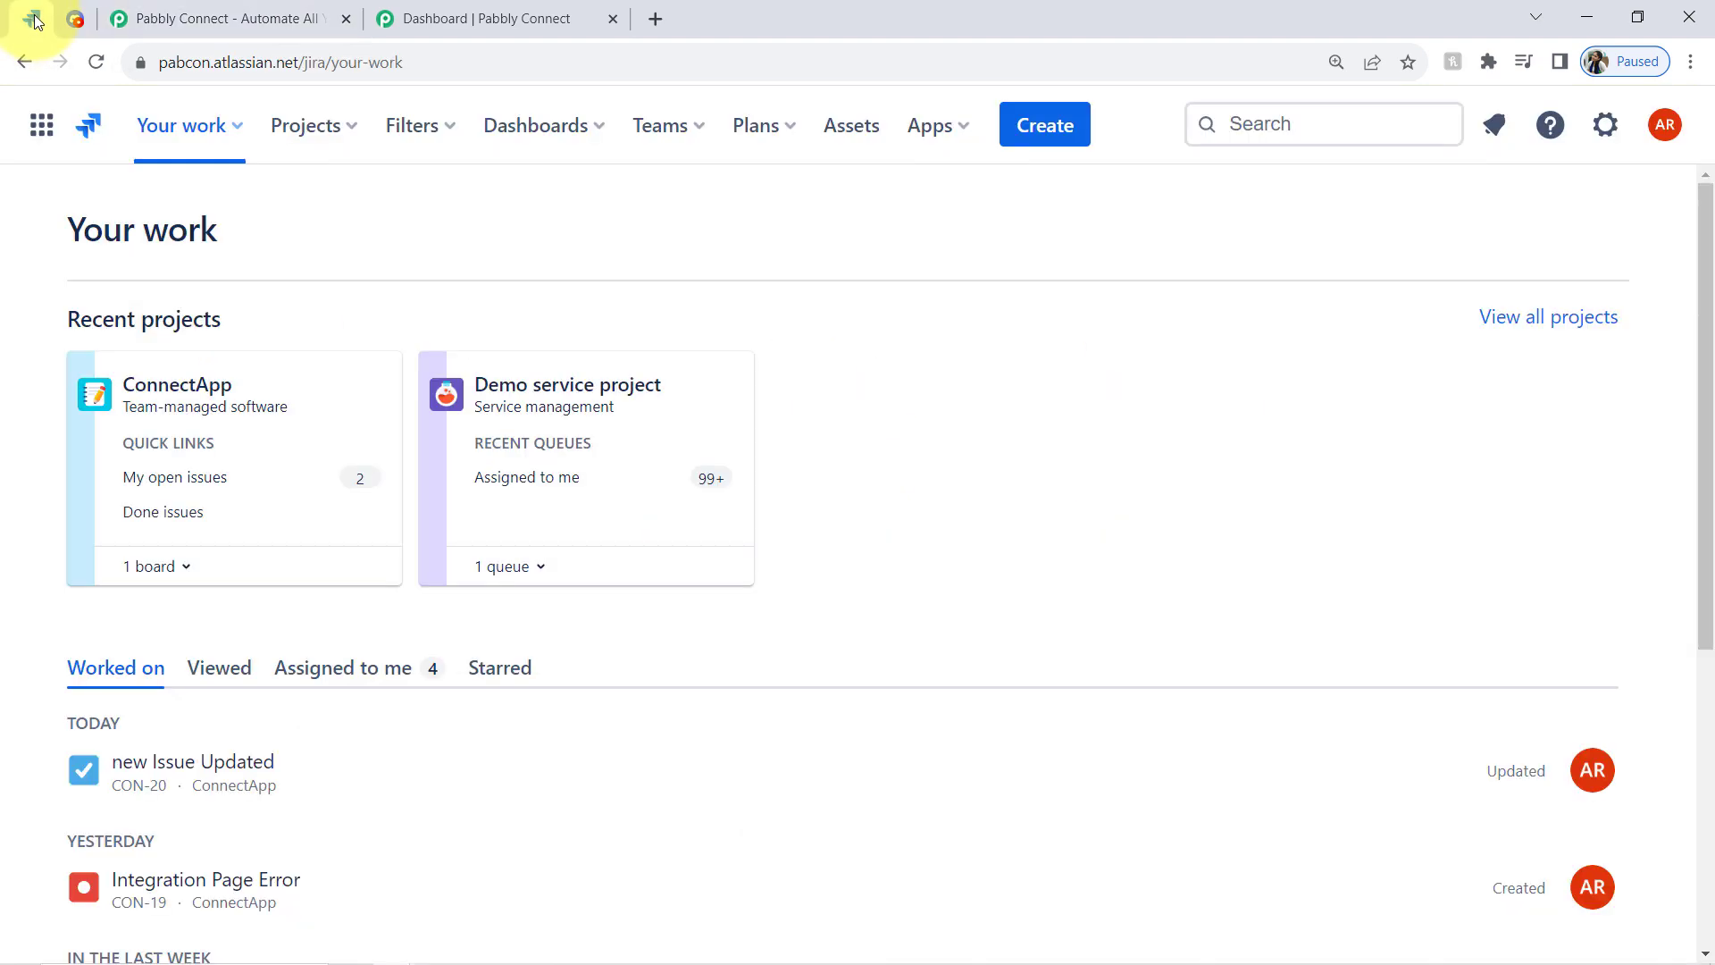
{"action": "left_click", "coordinate": [77, 19]}
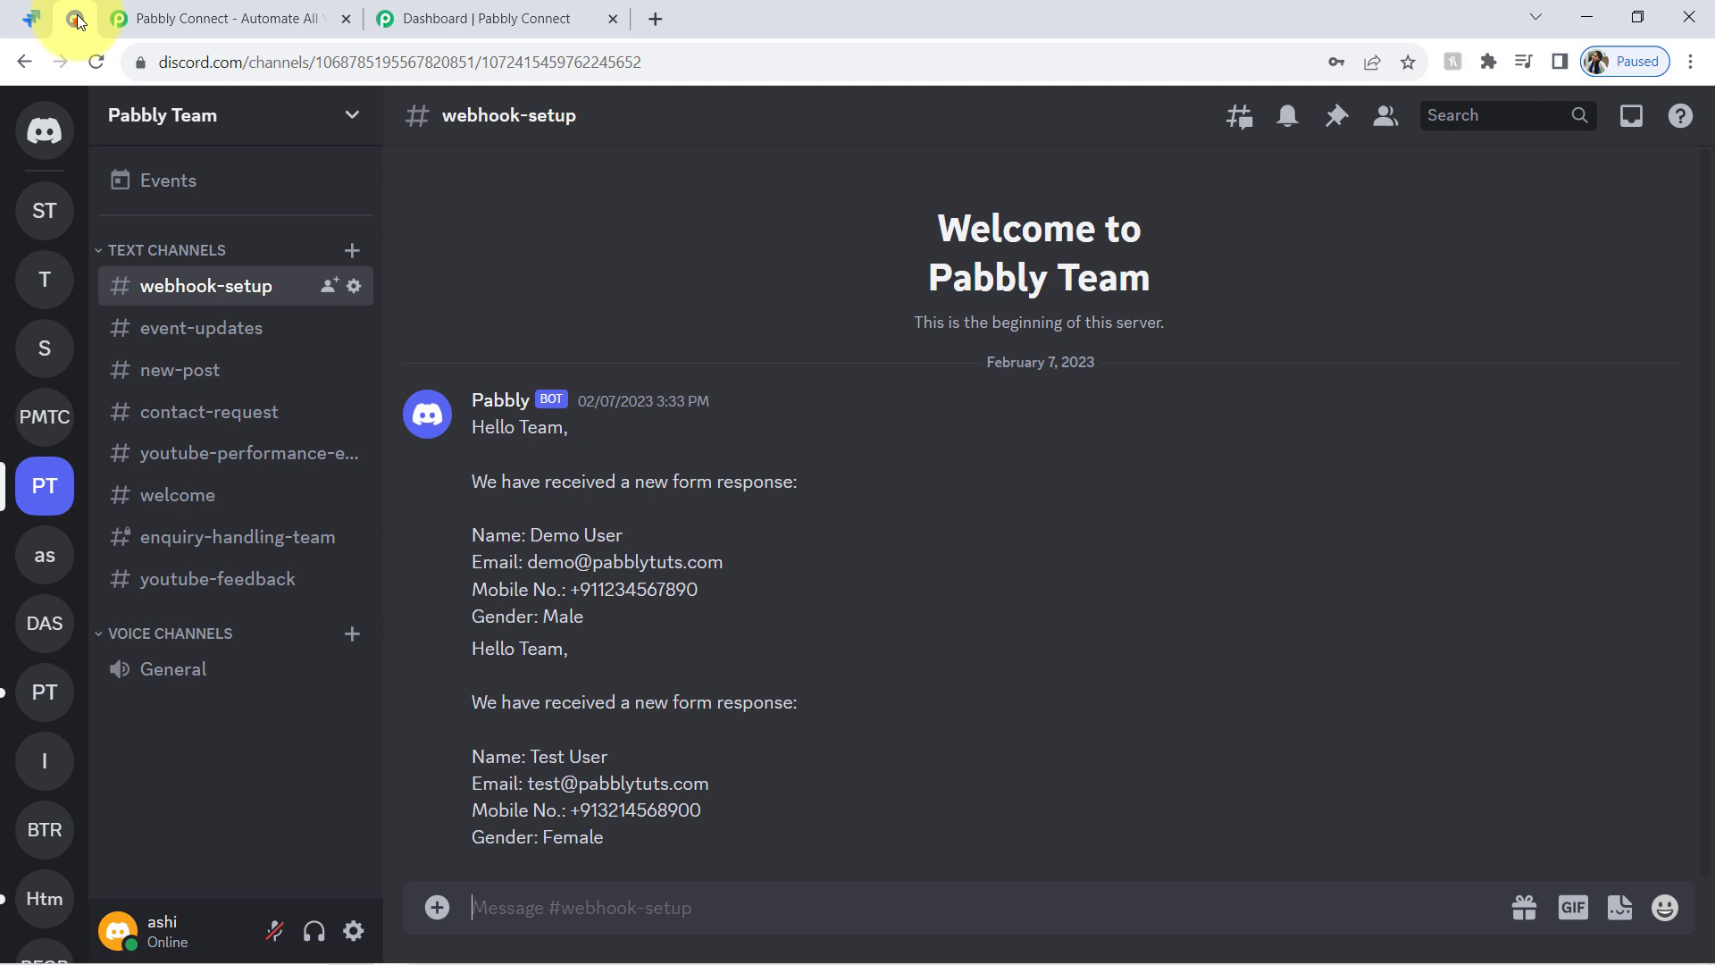
Start a new workflow in Pabbly Connect named "Send Discord Channel Message for Updated Jira Issues (for Specific Project)"
{"action": "left_click", "coordinate": [447, 18]}
{"action": "double_click", "coordinate": [206, 261]}
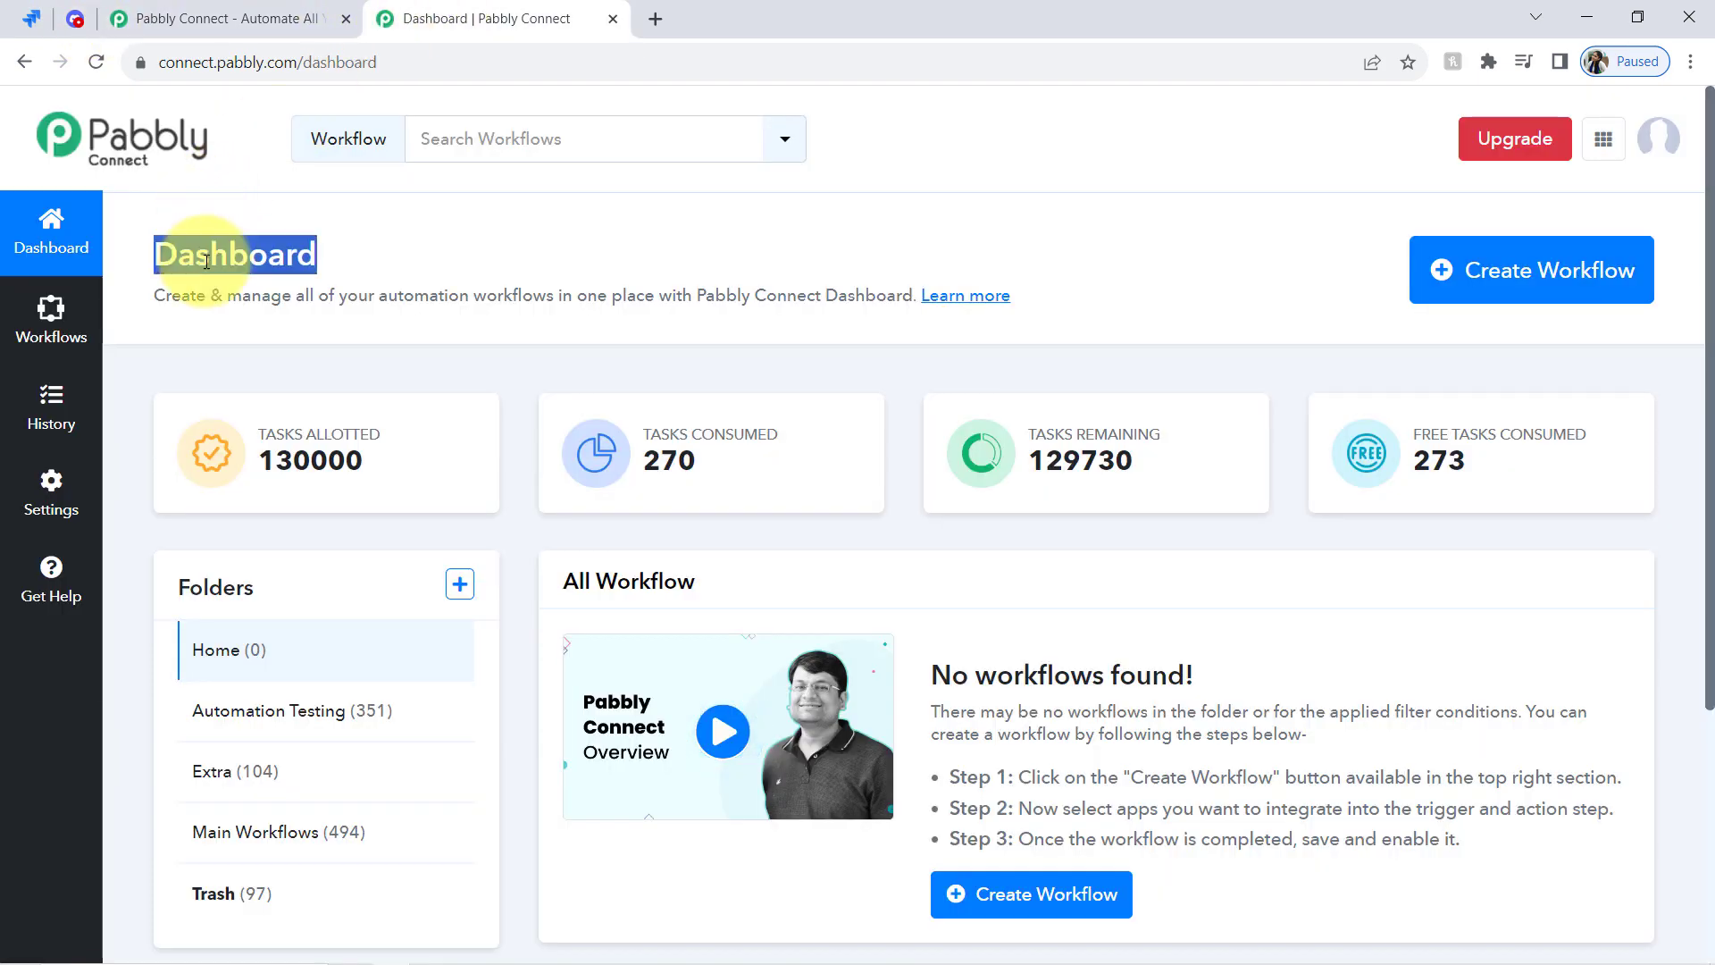
{"action": "left_click", "coordinate": [1466, 292]}
{"action": "left_click", "coordinate": [880, 444]}
{"action": "type", "text": "Send Discord Channel Message for Updated Jira Issues (for Specific Project)"}
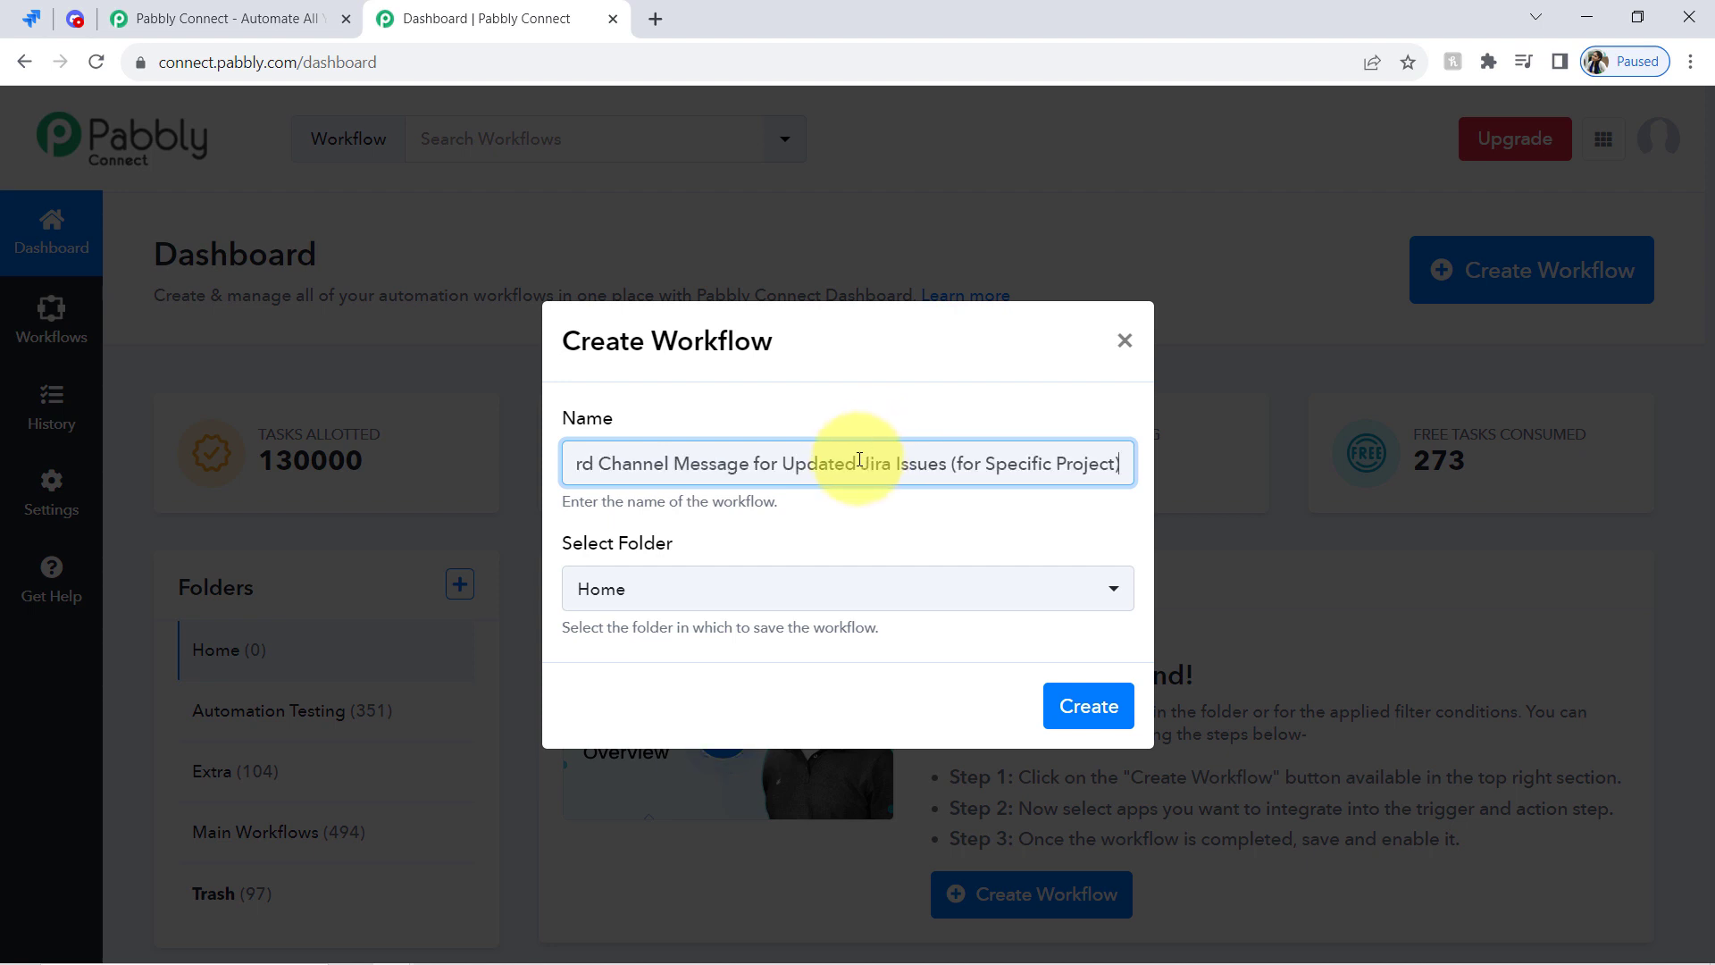
{"action": "left_click_drag", "start_coordinate": [842, 466], "coordinate": [506, 463]}
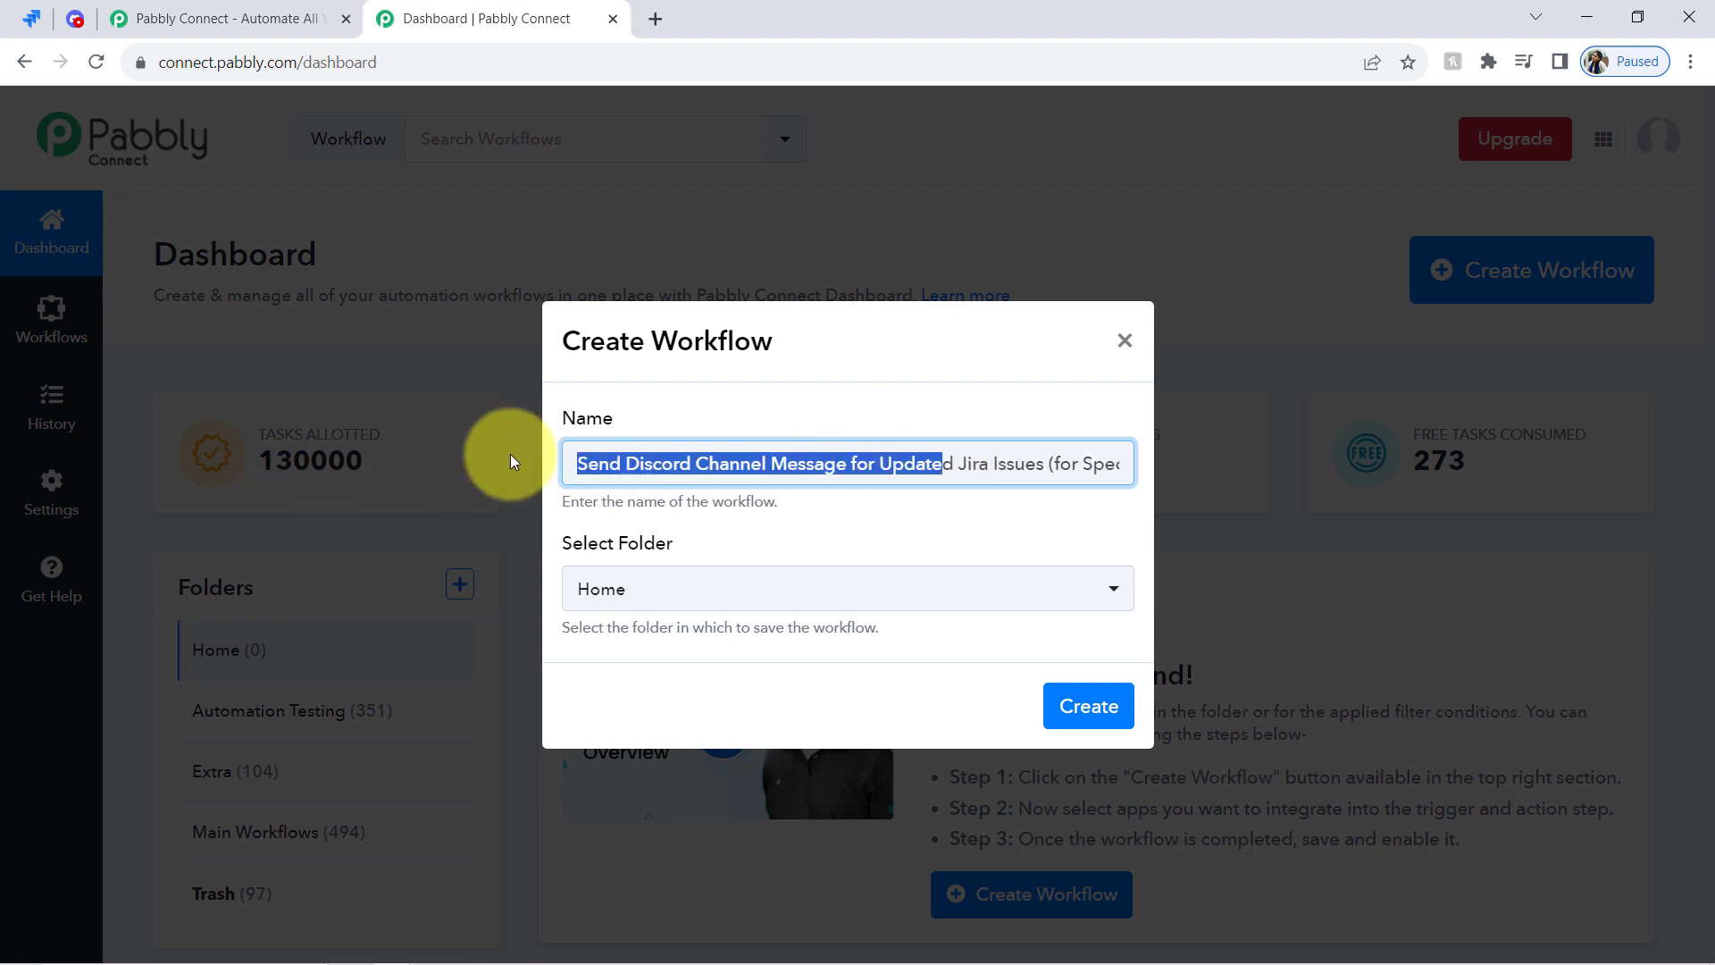
{"action": "left_click", "coordinate": [622, 463]}
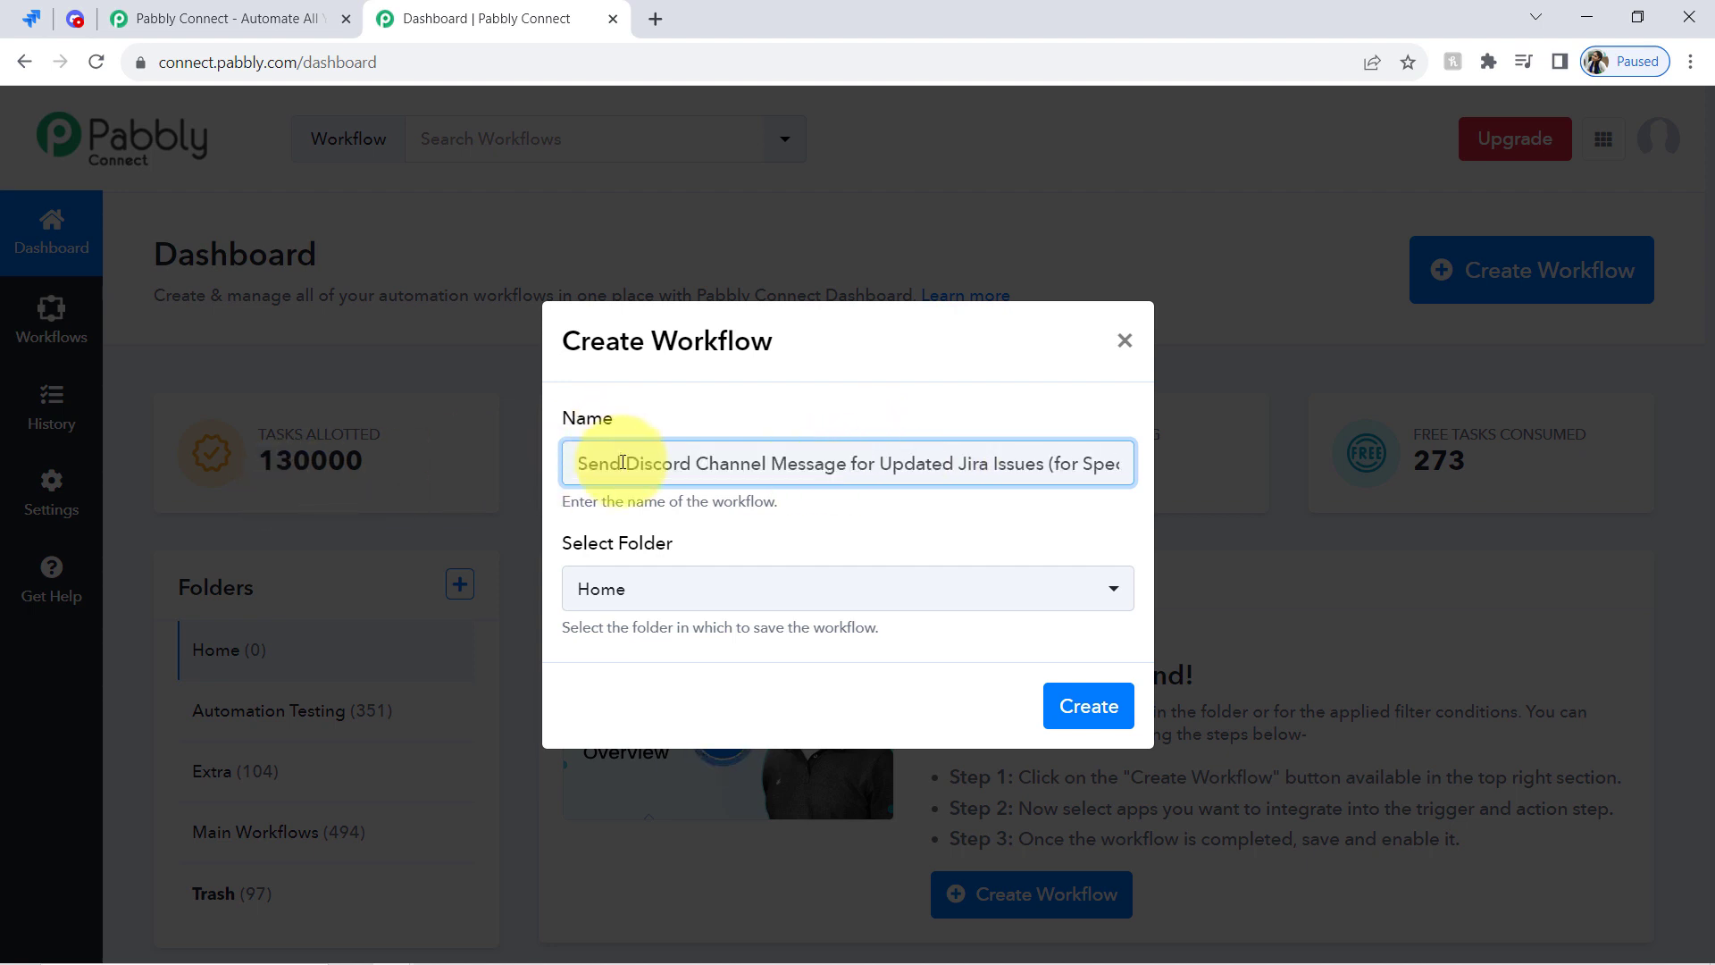
{"action": "left_click_drag", "start_coordinate": [626, 471], "coordinate": [1206, 476]}
{"action": "left_click", "coordinate": [1102, 461]}
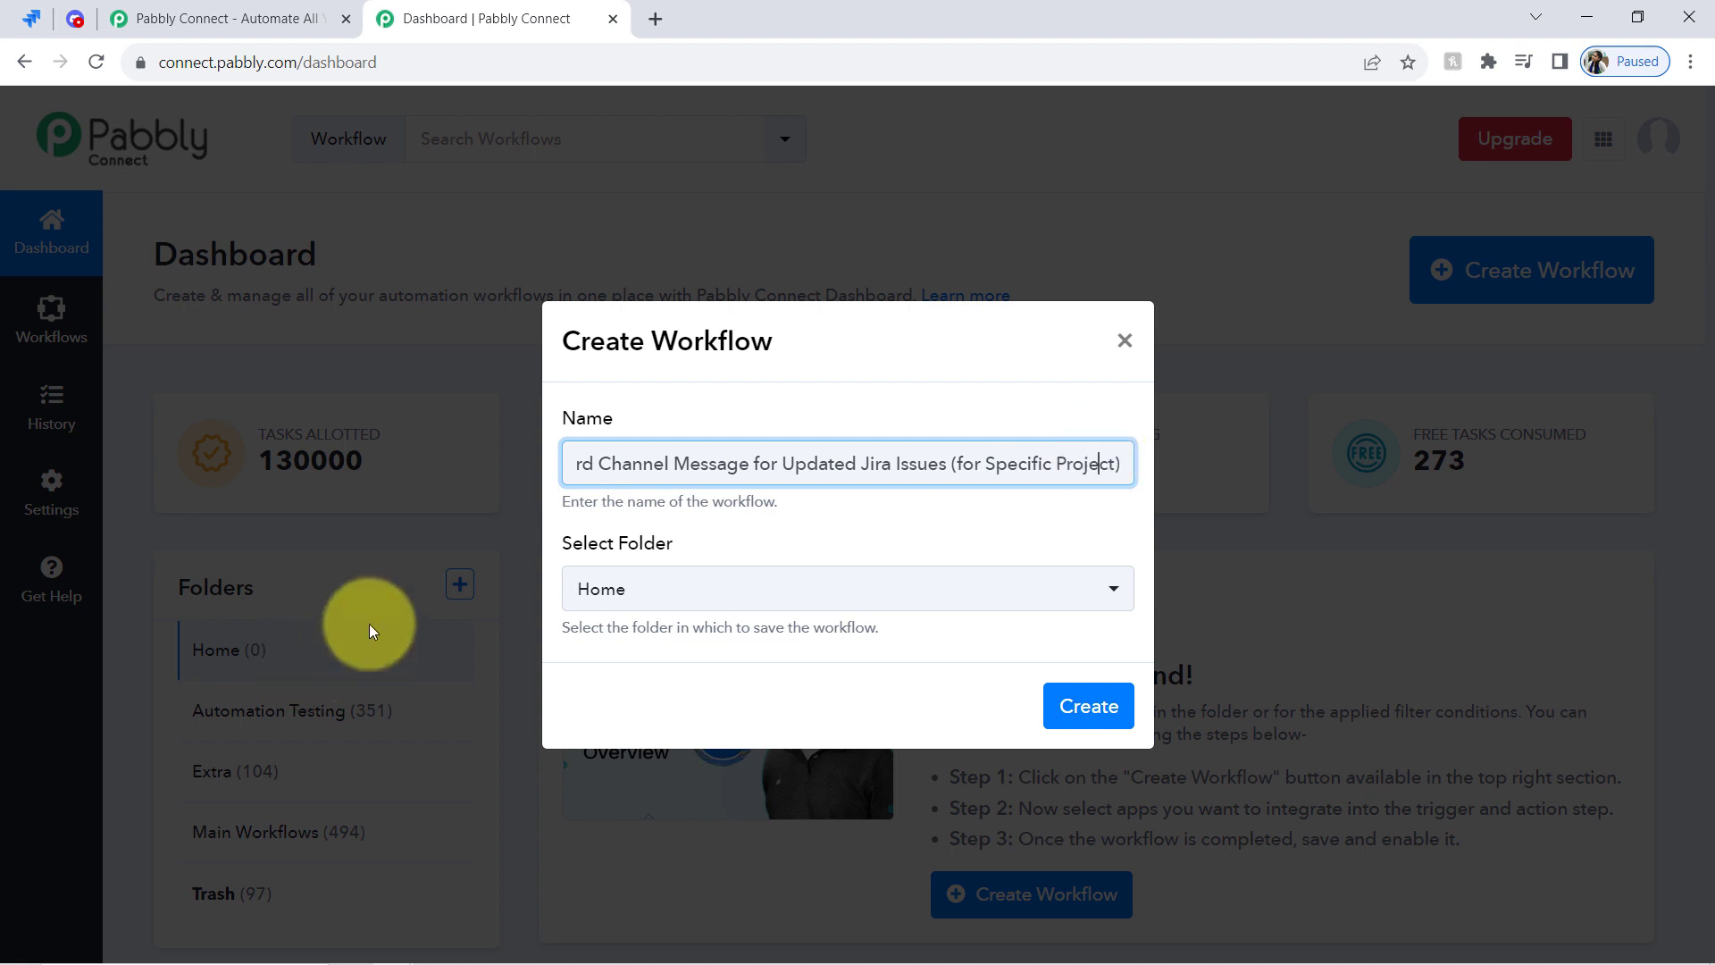
Choose Main Workflows as the folder for the new workflow and create it
{"action": "left_click", "coordinate": [586, 601]}
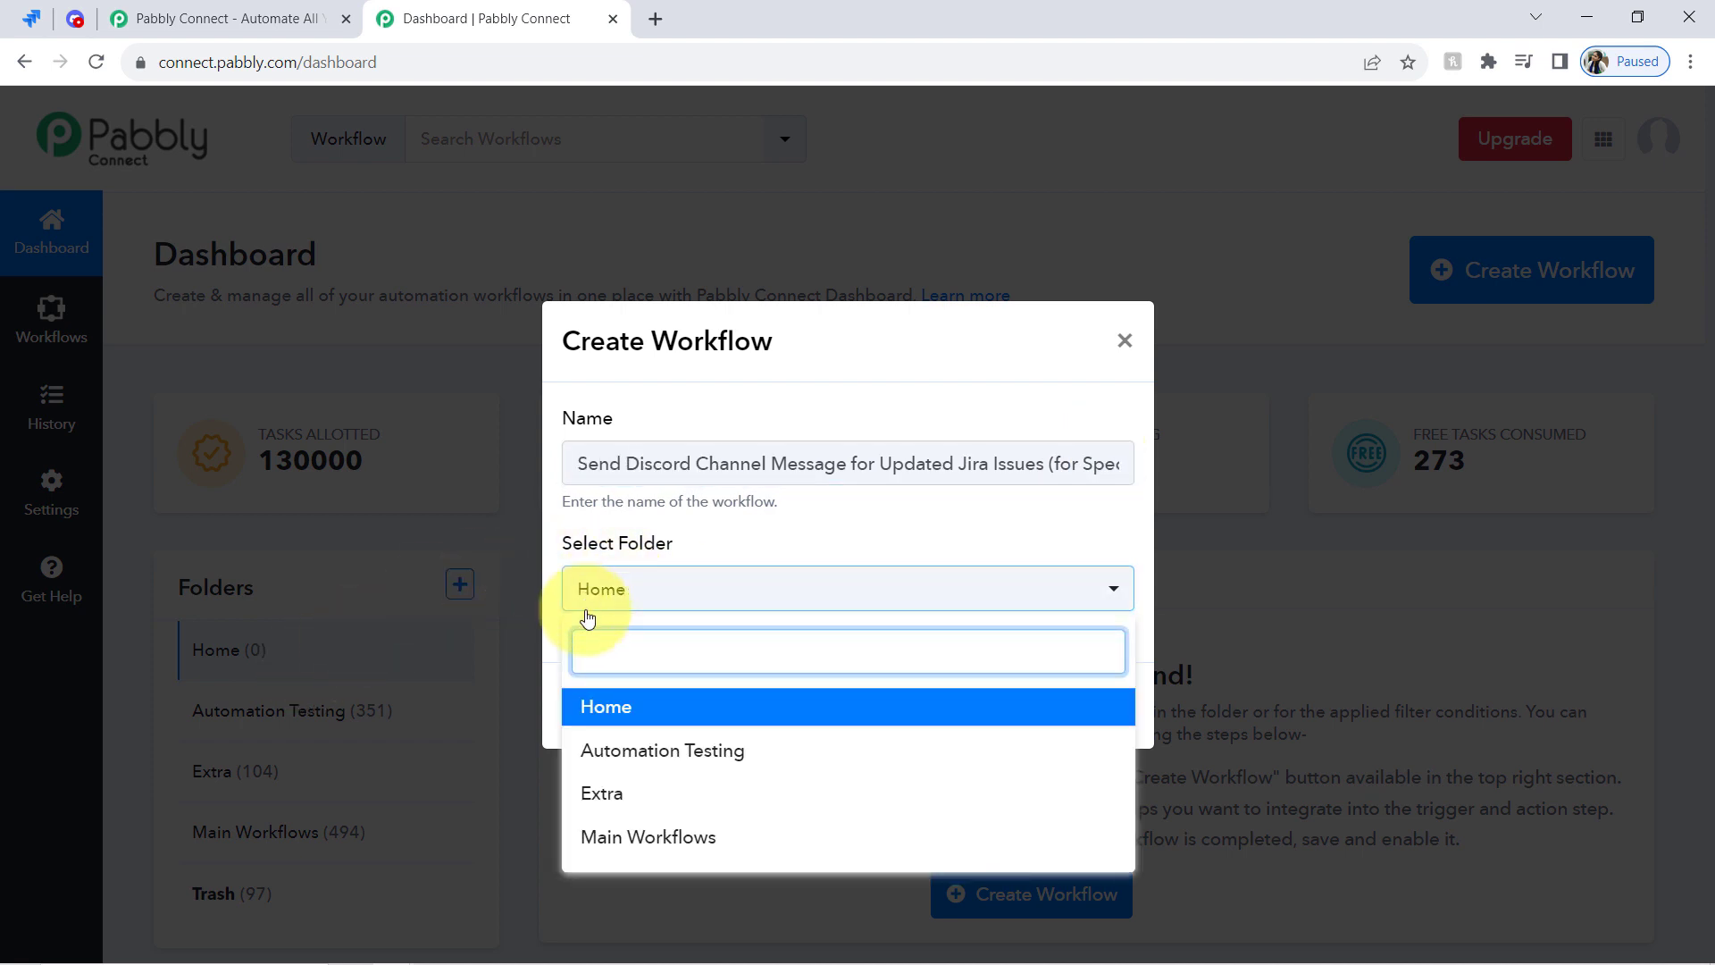
{"action": "left_click", "coordinate": [587, 608]}
{"action": "left_click", "coordinate": [659, 586]}
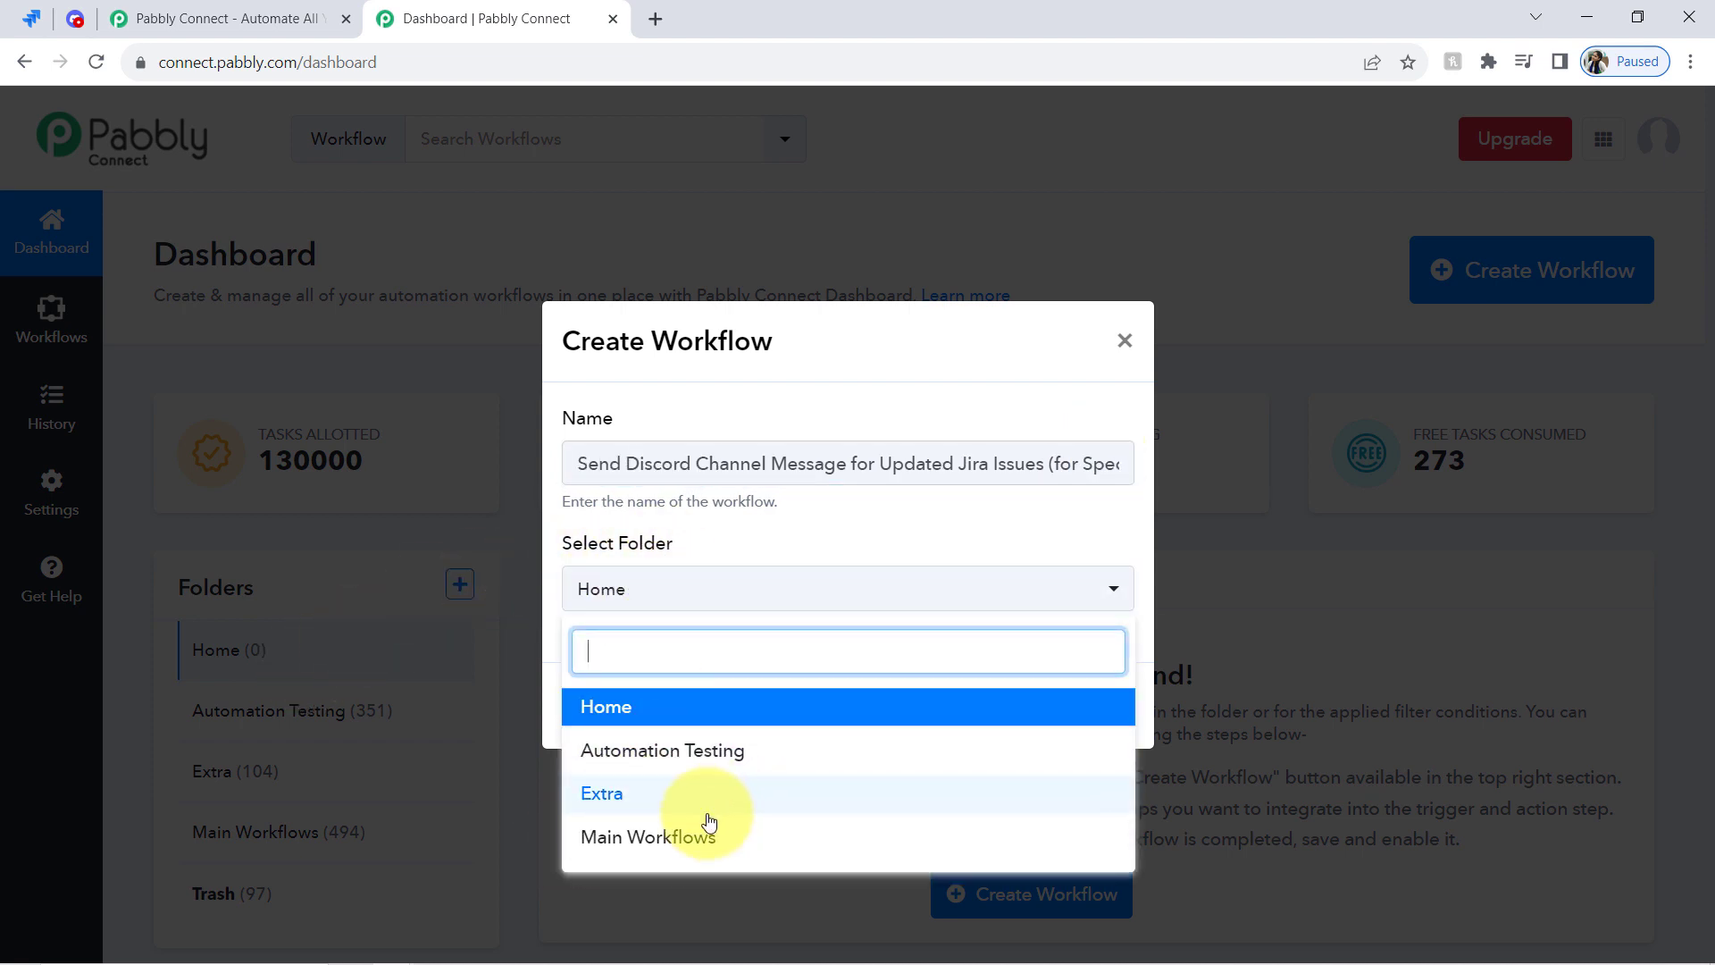
{"action": "left_click", "coordinate": [643, 840]}
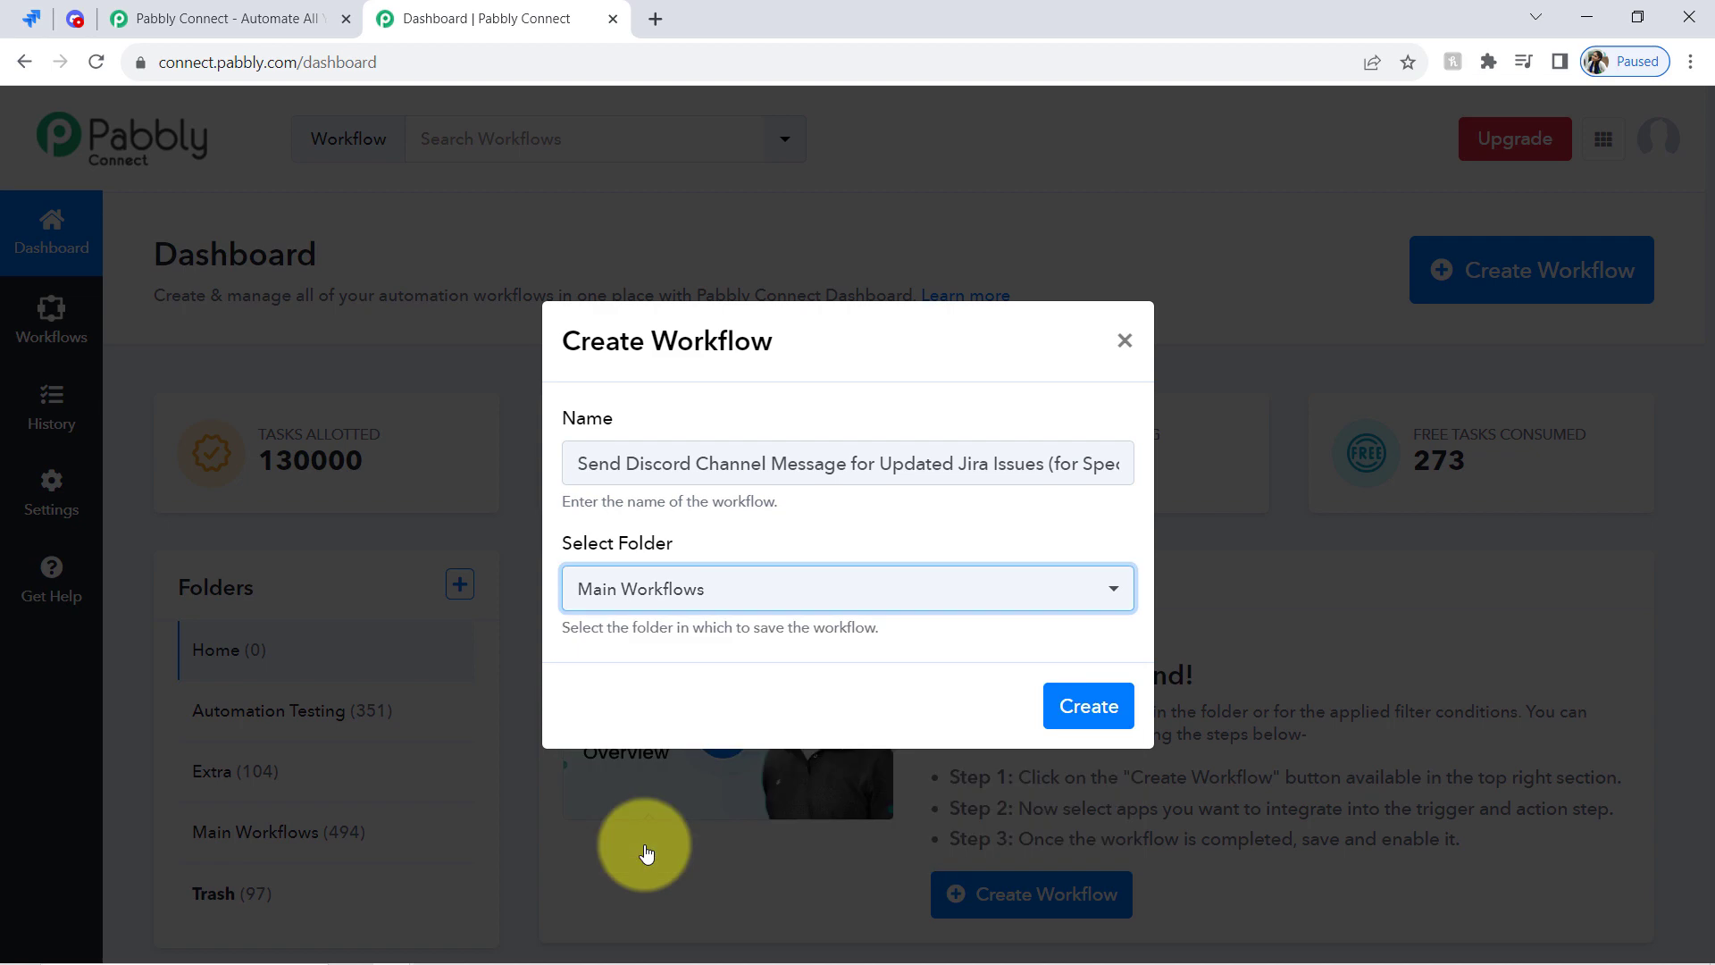
{"action": "left_click", "coordinate": [1098, 705]}
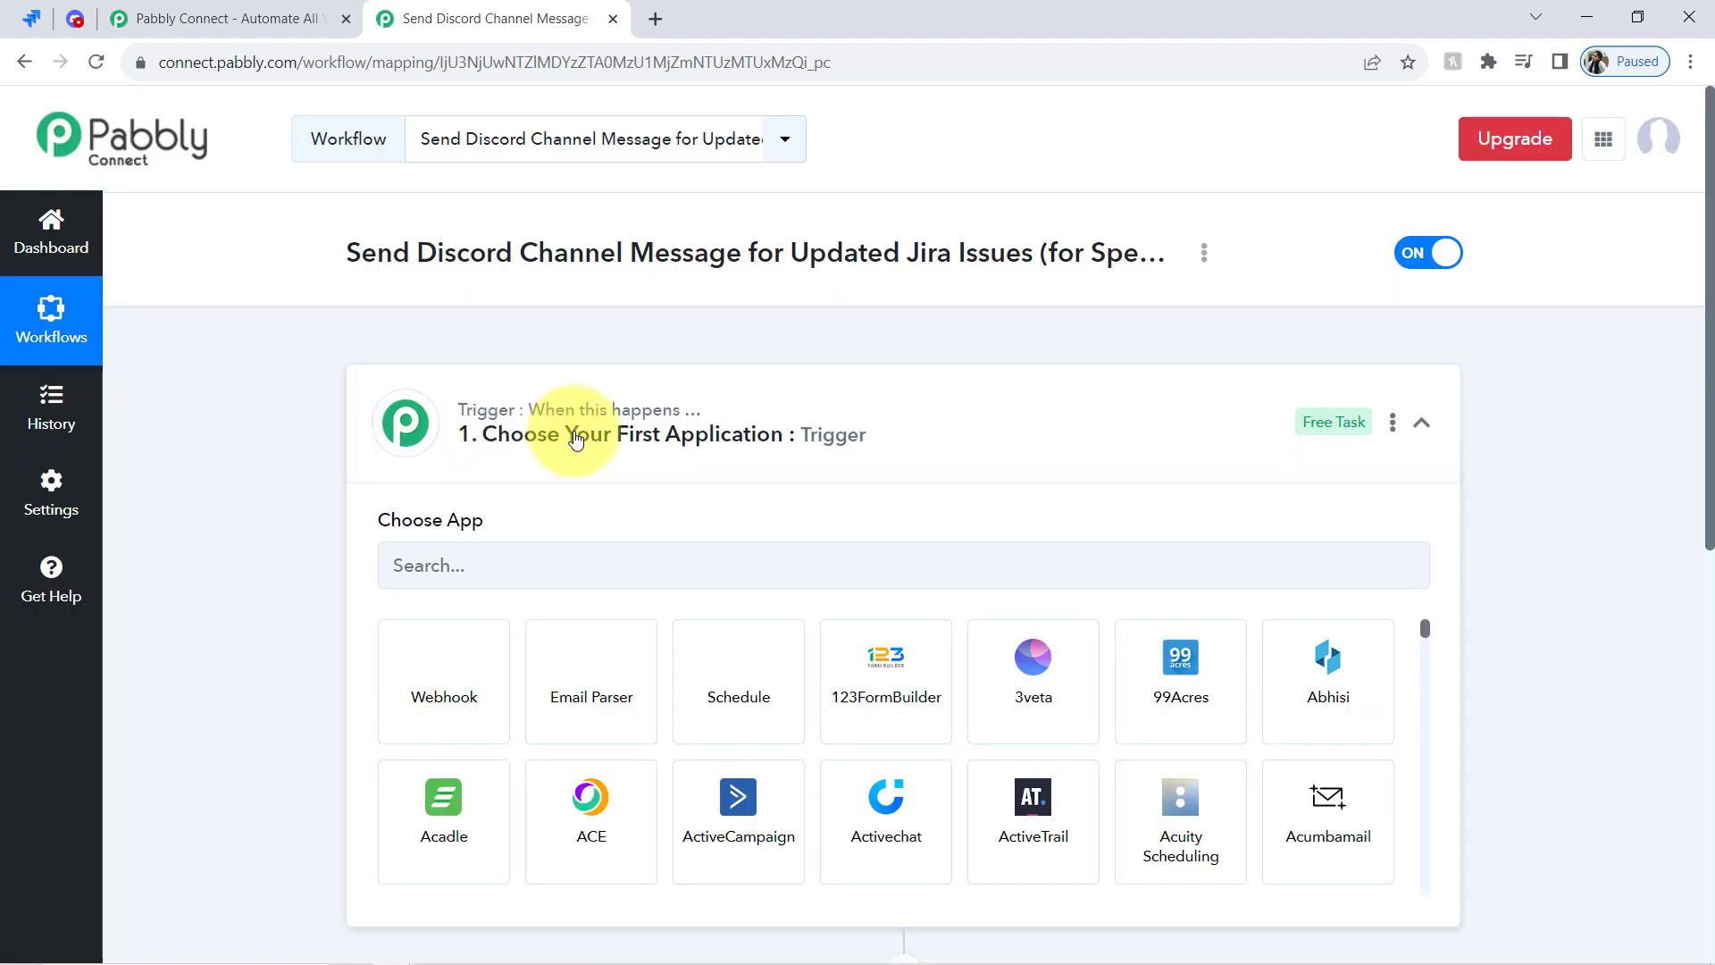
Search for "jira" and choose Jira Software (Triggers) as the workflow's trigger application
{"action": "left_click", "coordinate": [565, 442]}
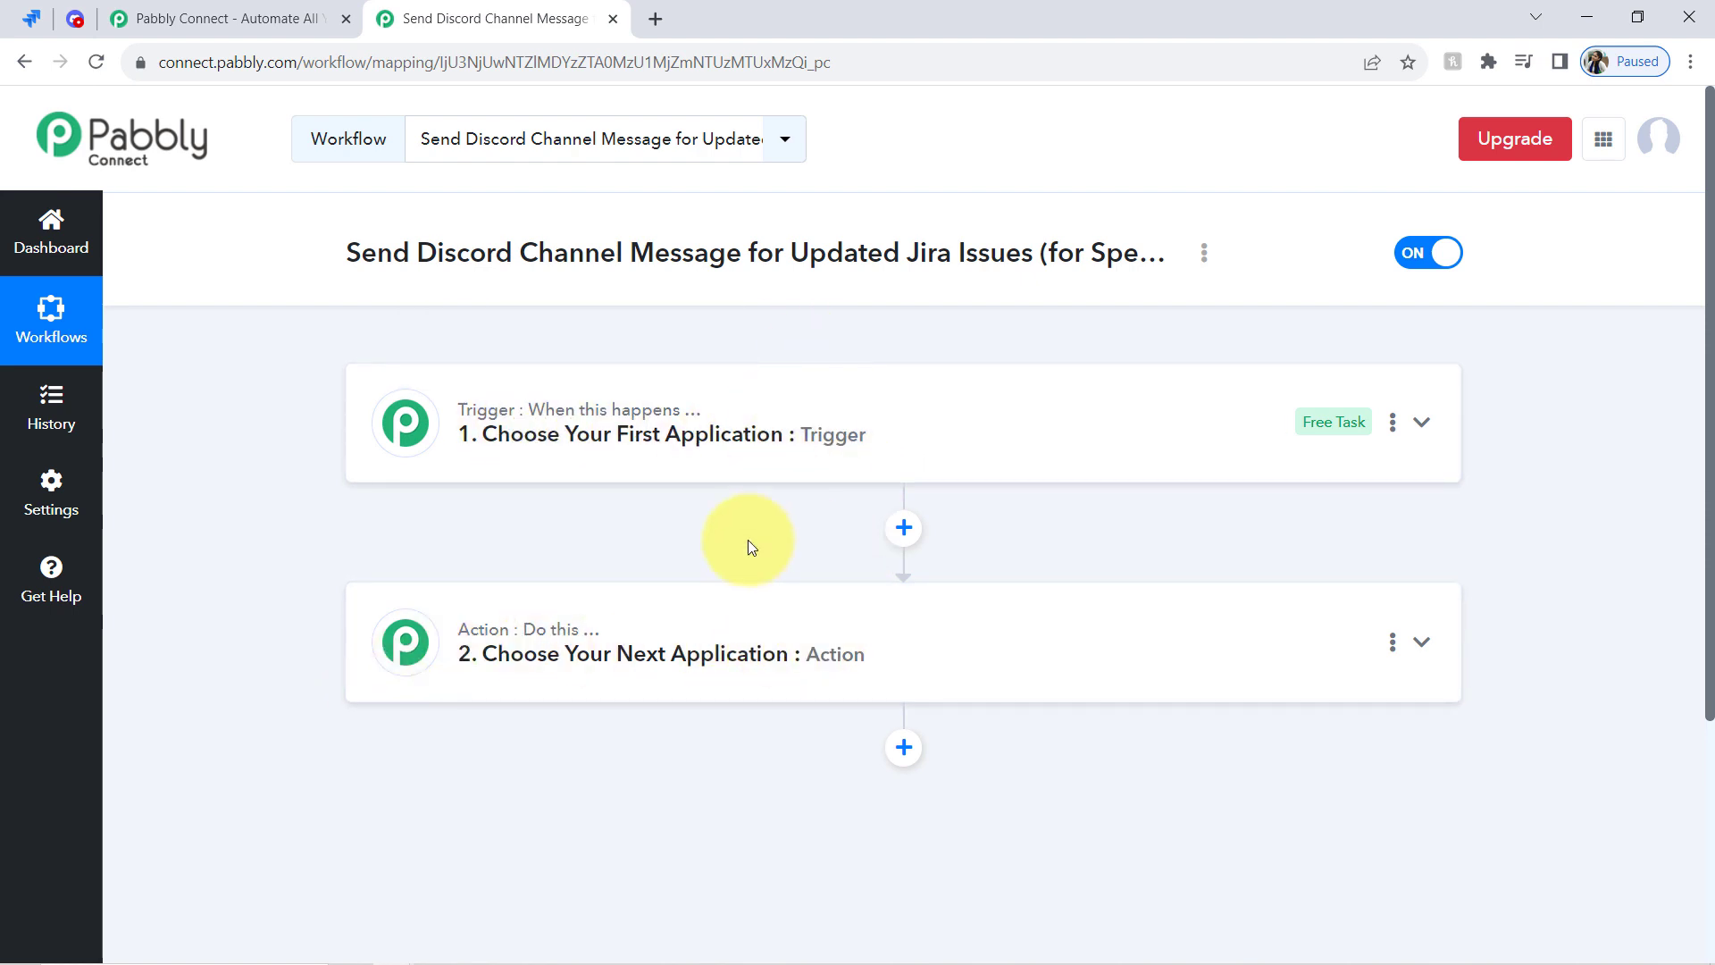
{"action": "left_click_drag", "start_coordinate": [402, 253], "coordinate": [957, 243]}
{"action": "left_click", "coordinate": [554, 461]}
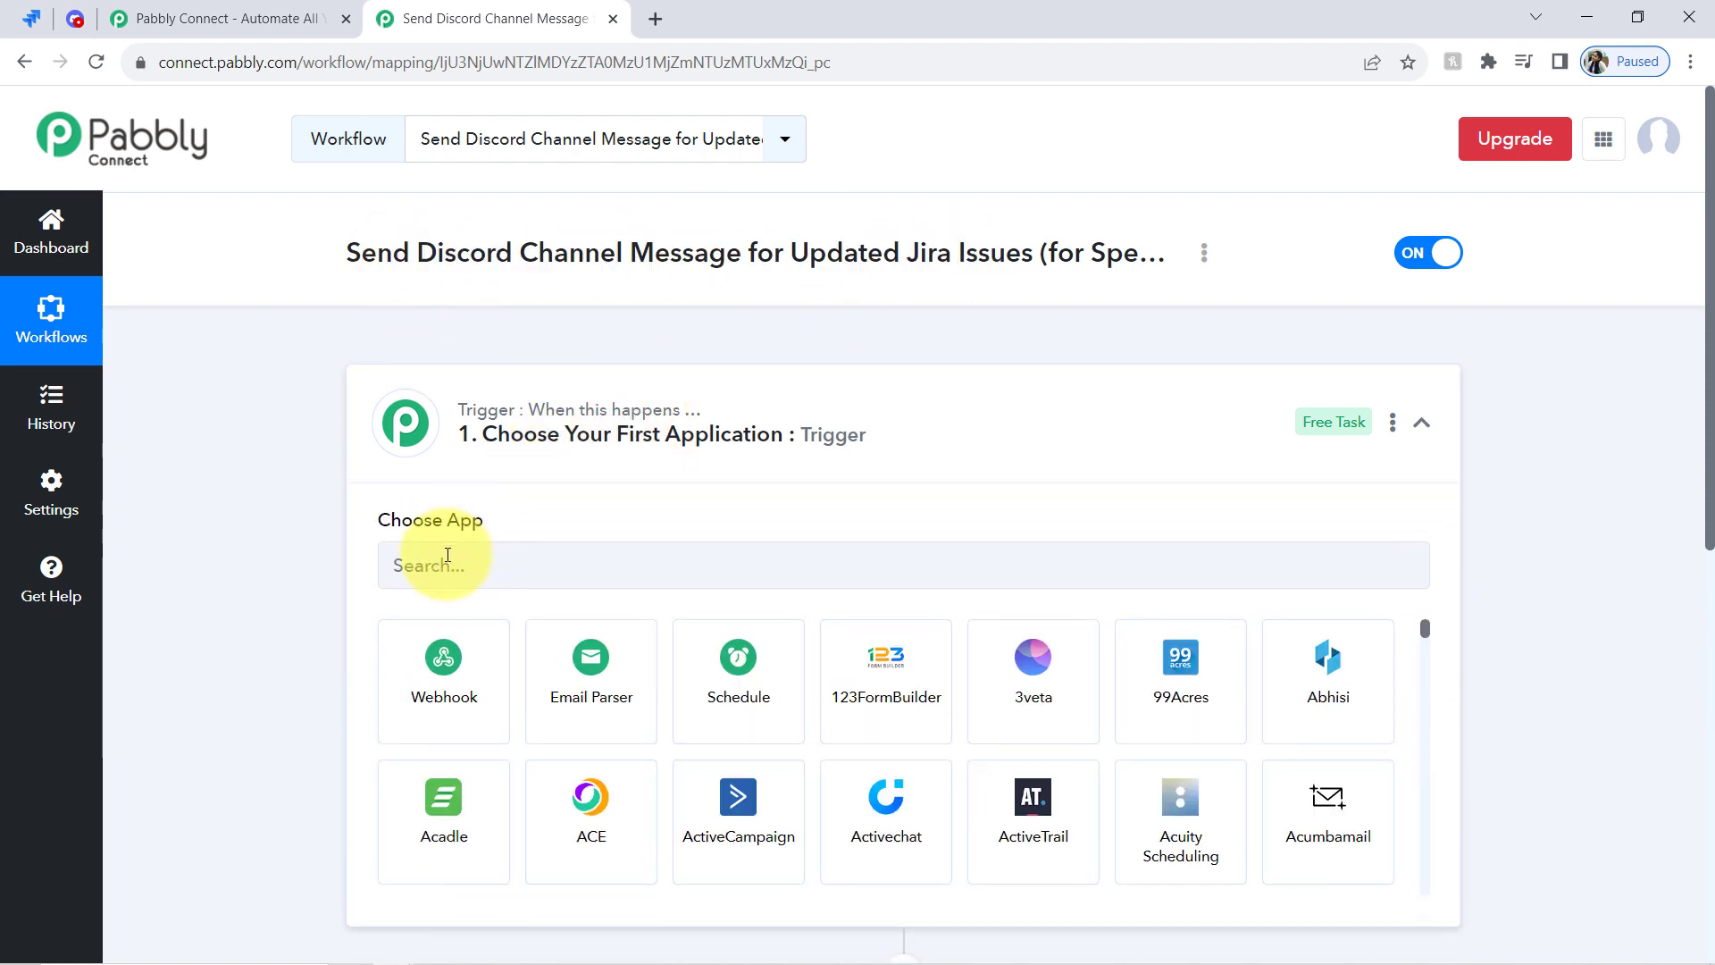
{"action": "left_click", "coordinate": [446, 553]}
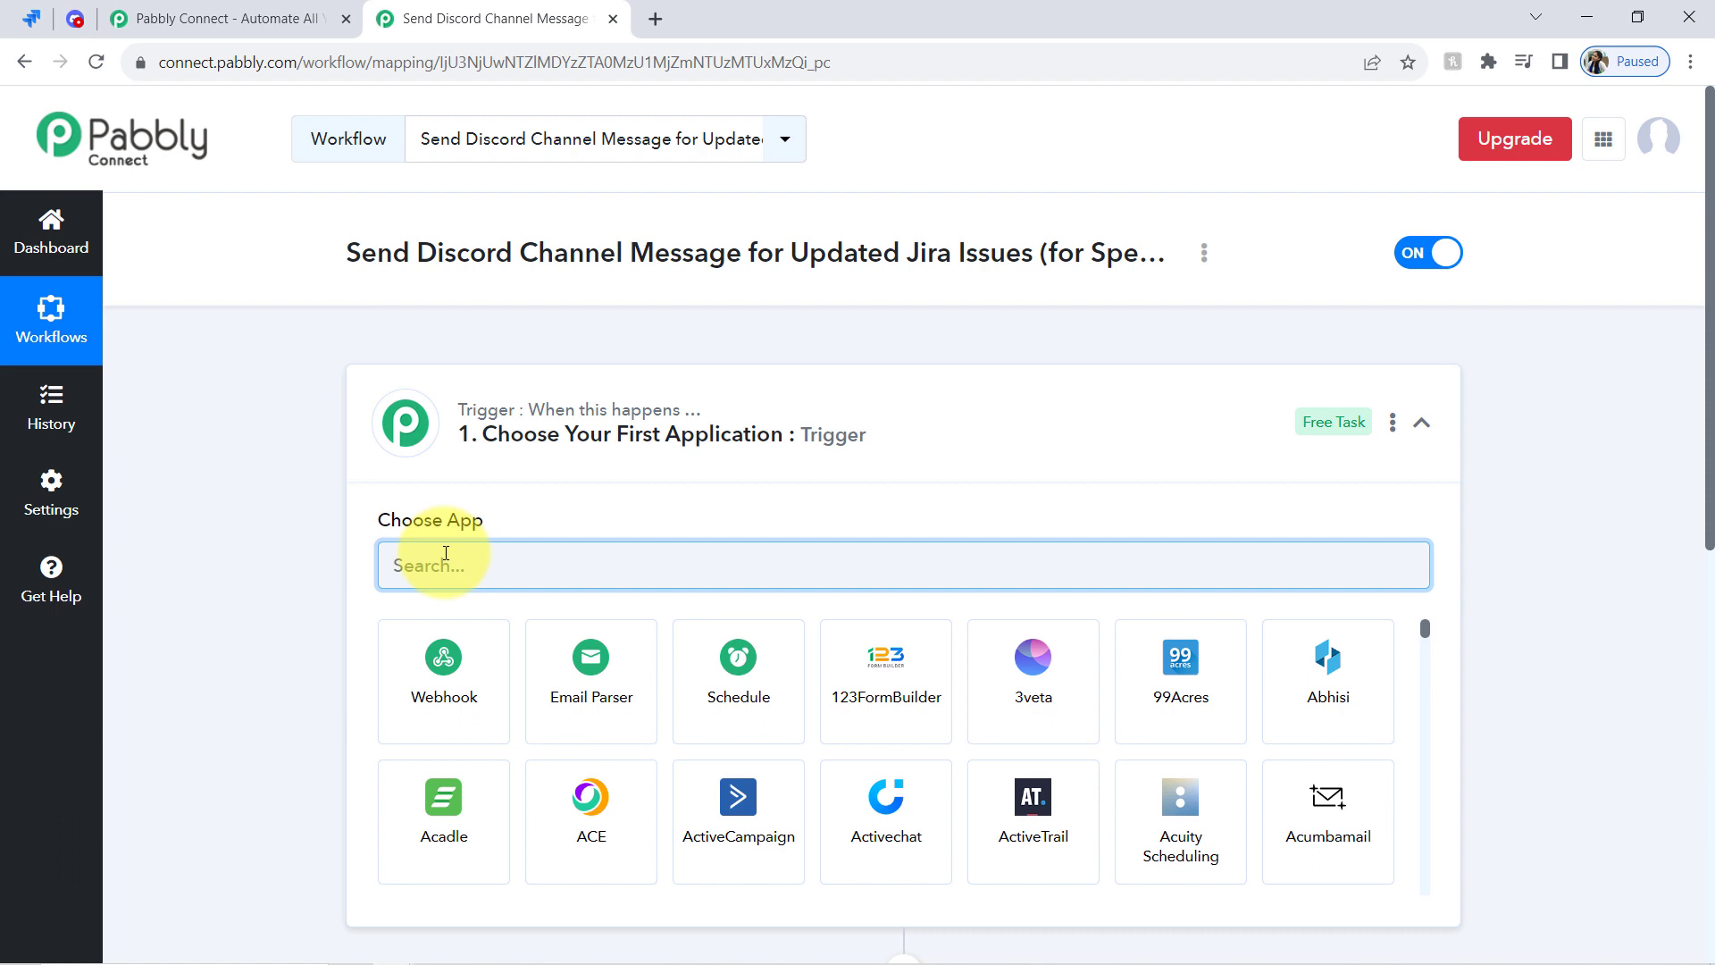
{"action": "type", "text": "jira"}
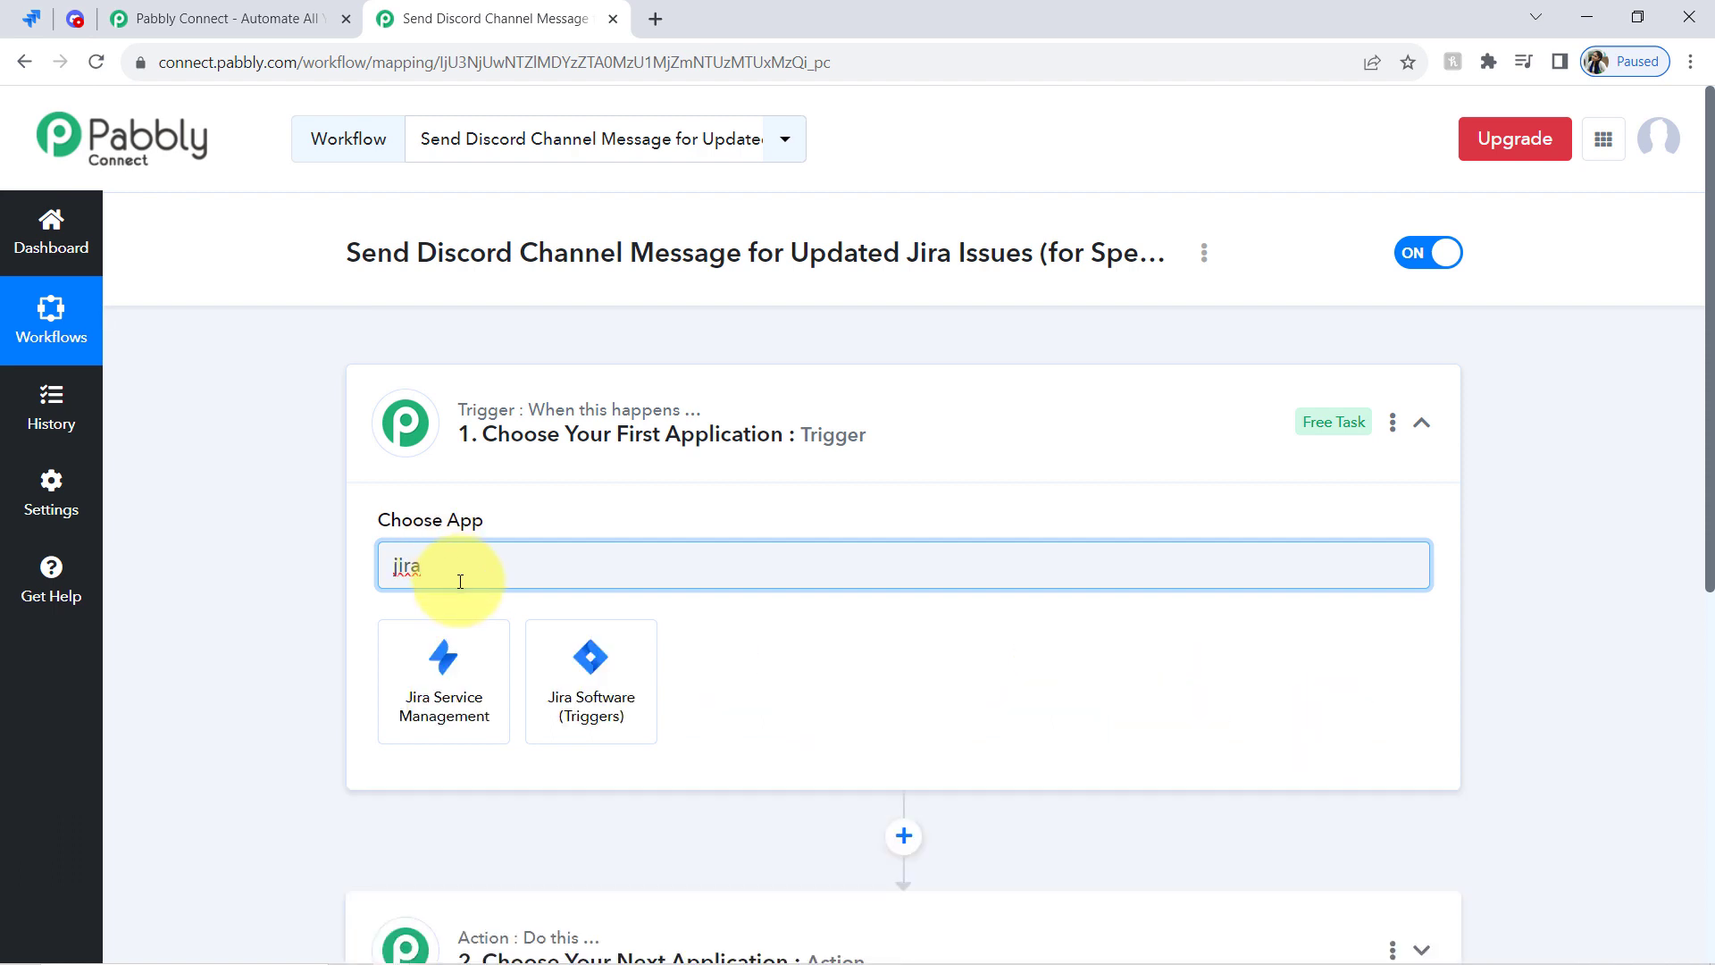
{"action": "left_click", "coordinate": [607, 711]}
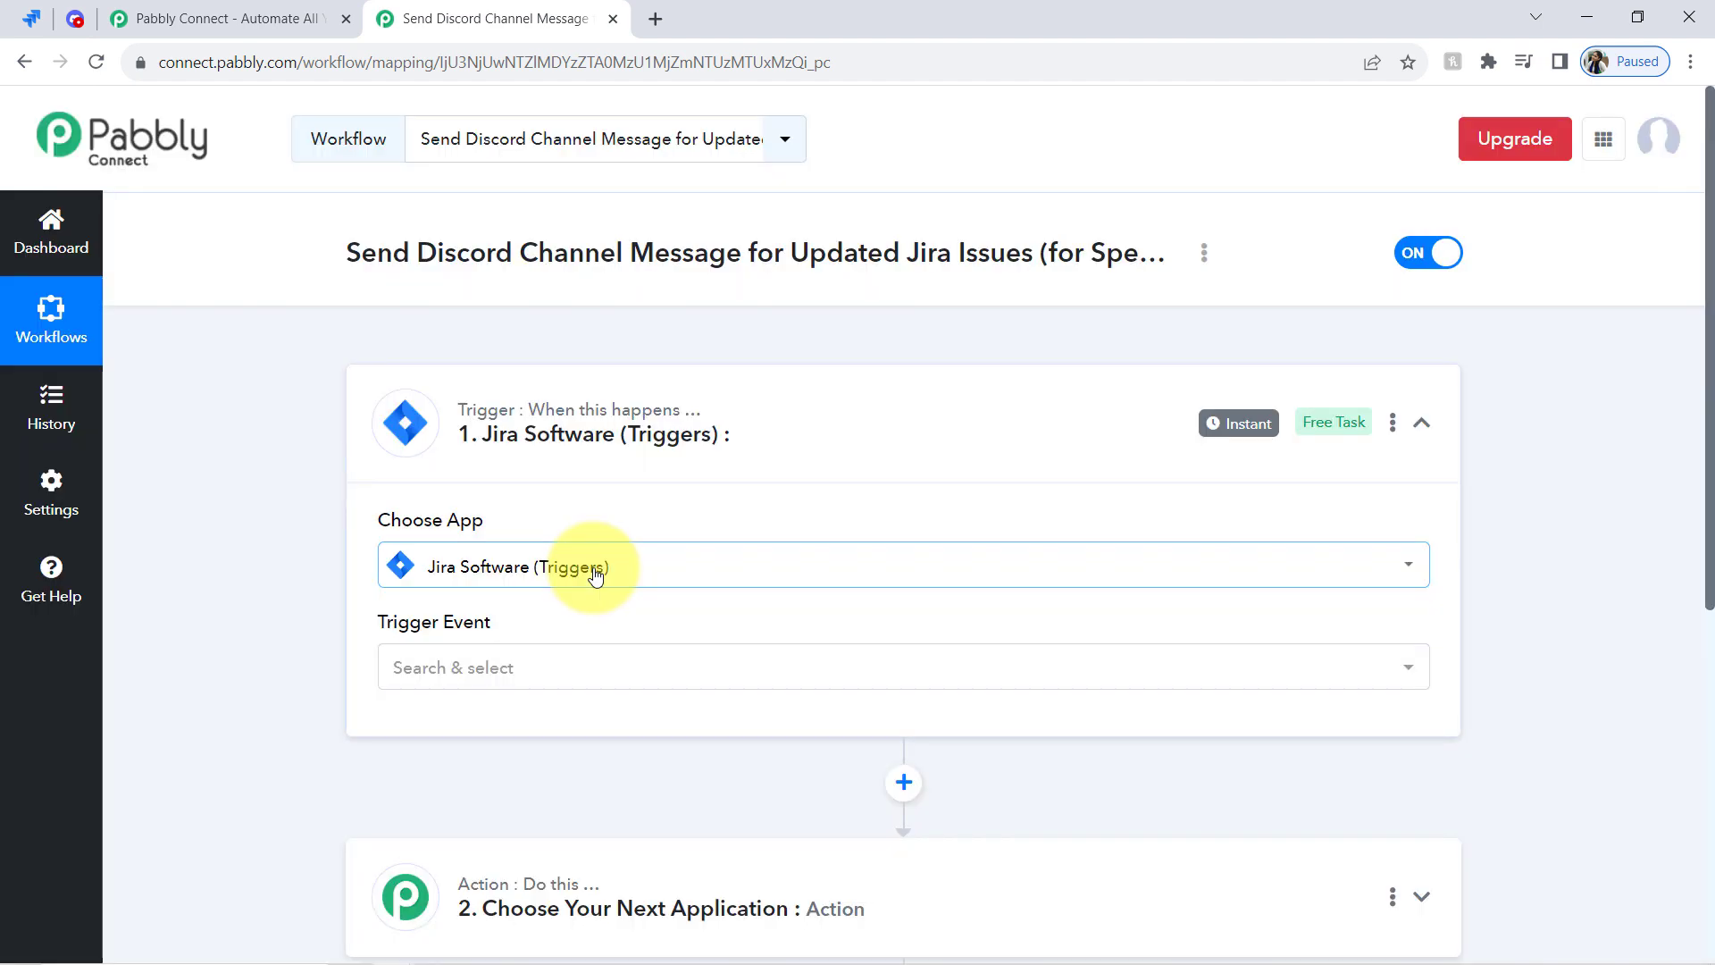
Choose Discord as the application for the workflow's action step, and collapse both the trigger and action steps
{"action": "left_click_drag", "start_coordinate": [1708, 435], "coordinate": [1704, 670]}
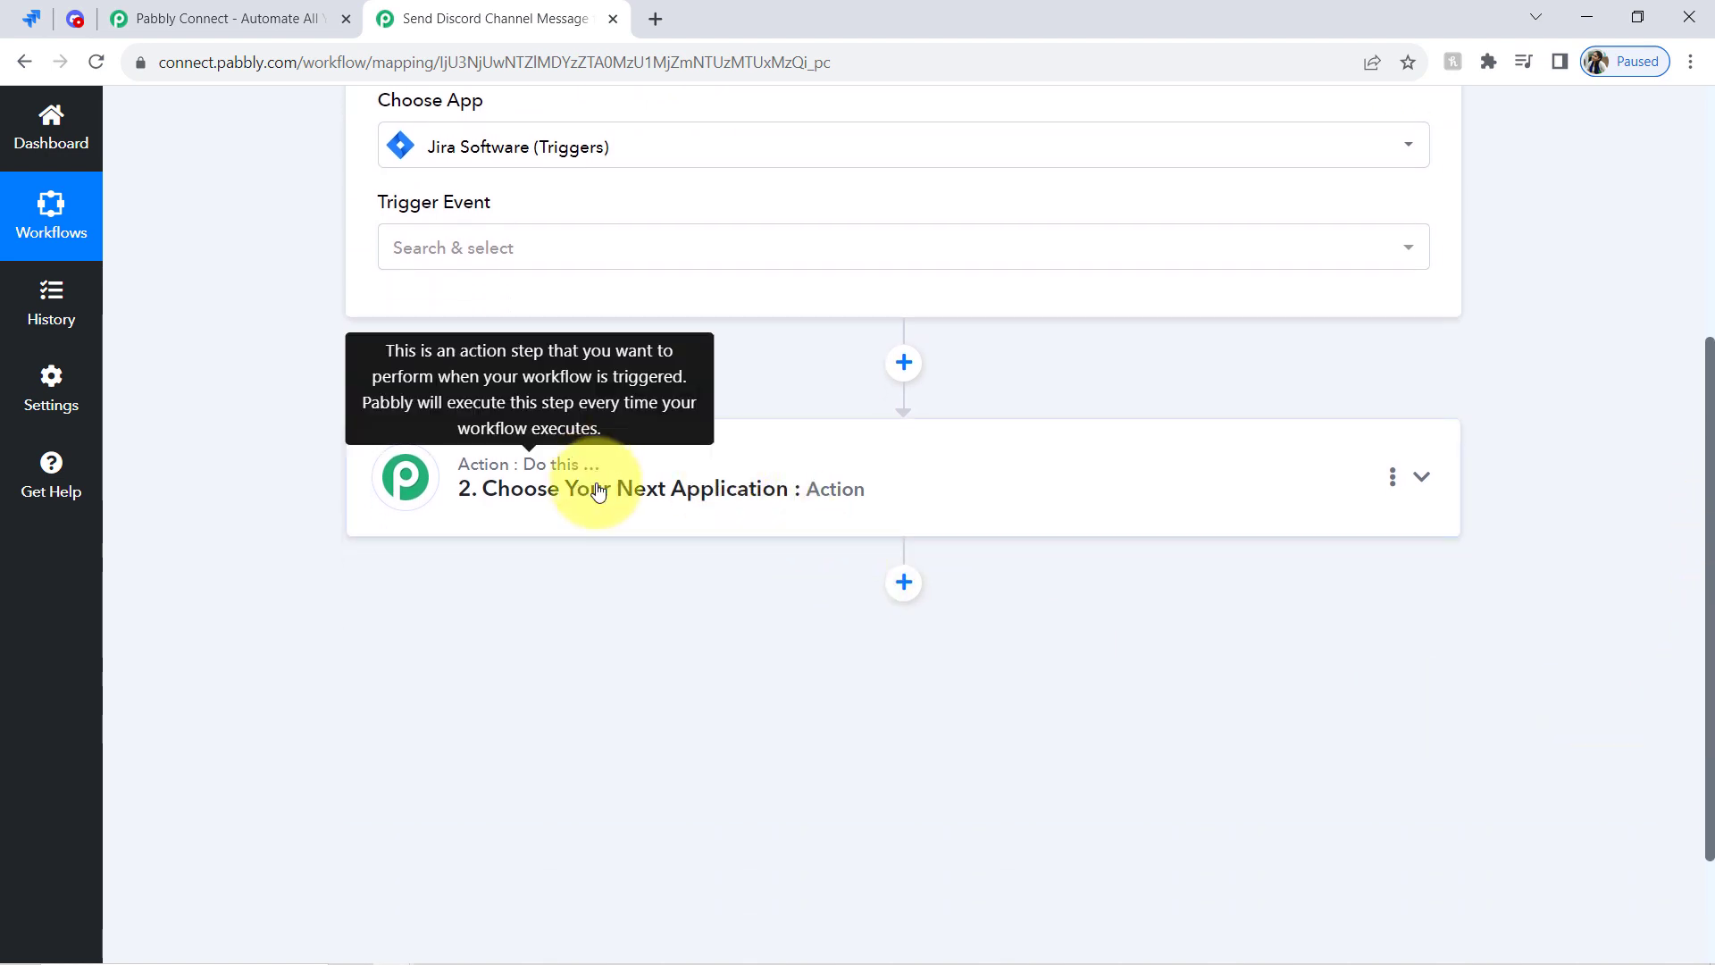
{"action": "left_click", "coordinate": [726, 468]}
{"action": "left_click", "coordinate": [479, 613]}
{"action": "type", "text": "disc"}
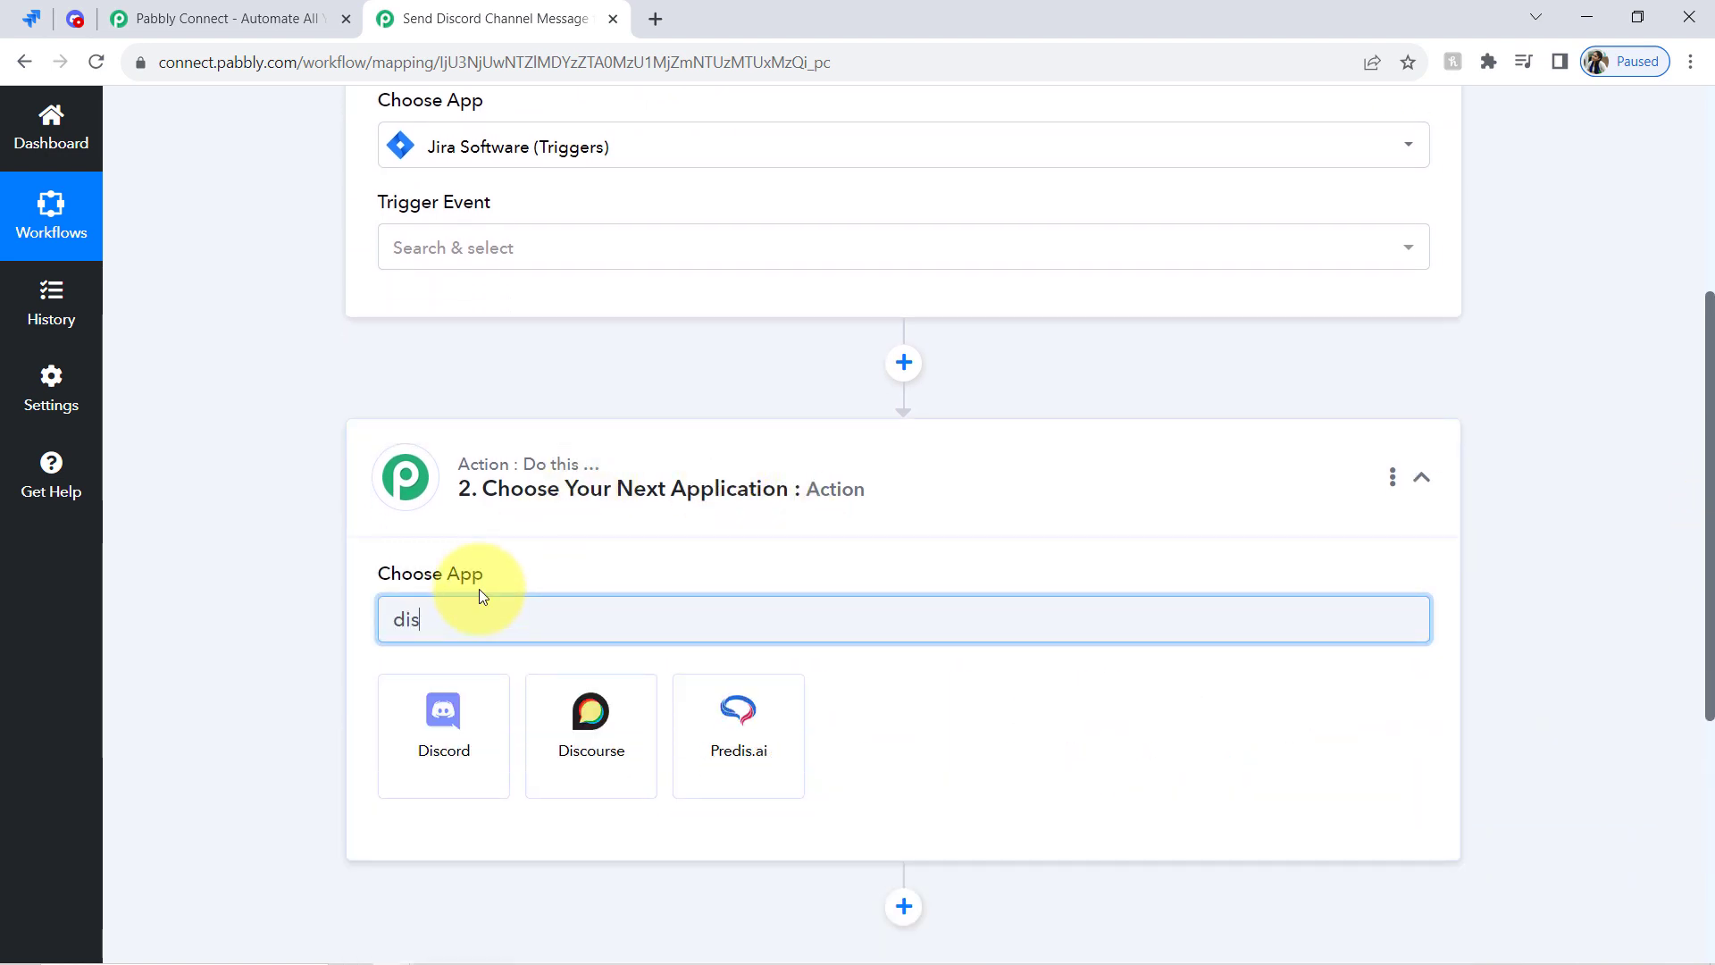
{"action": "left_click", "coordinate": [449, 795]}
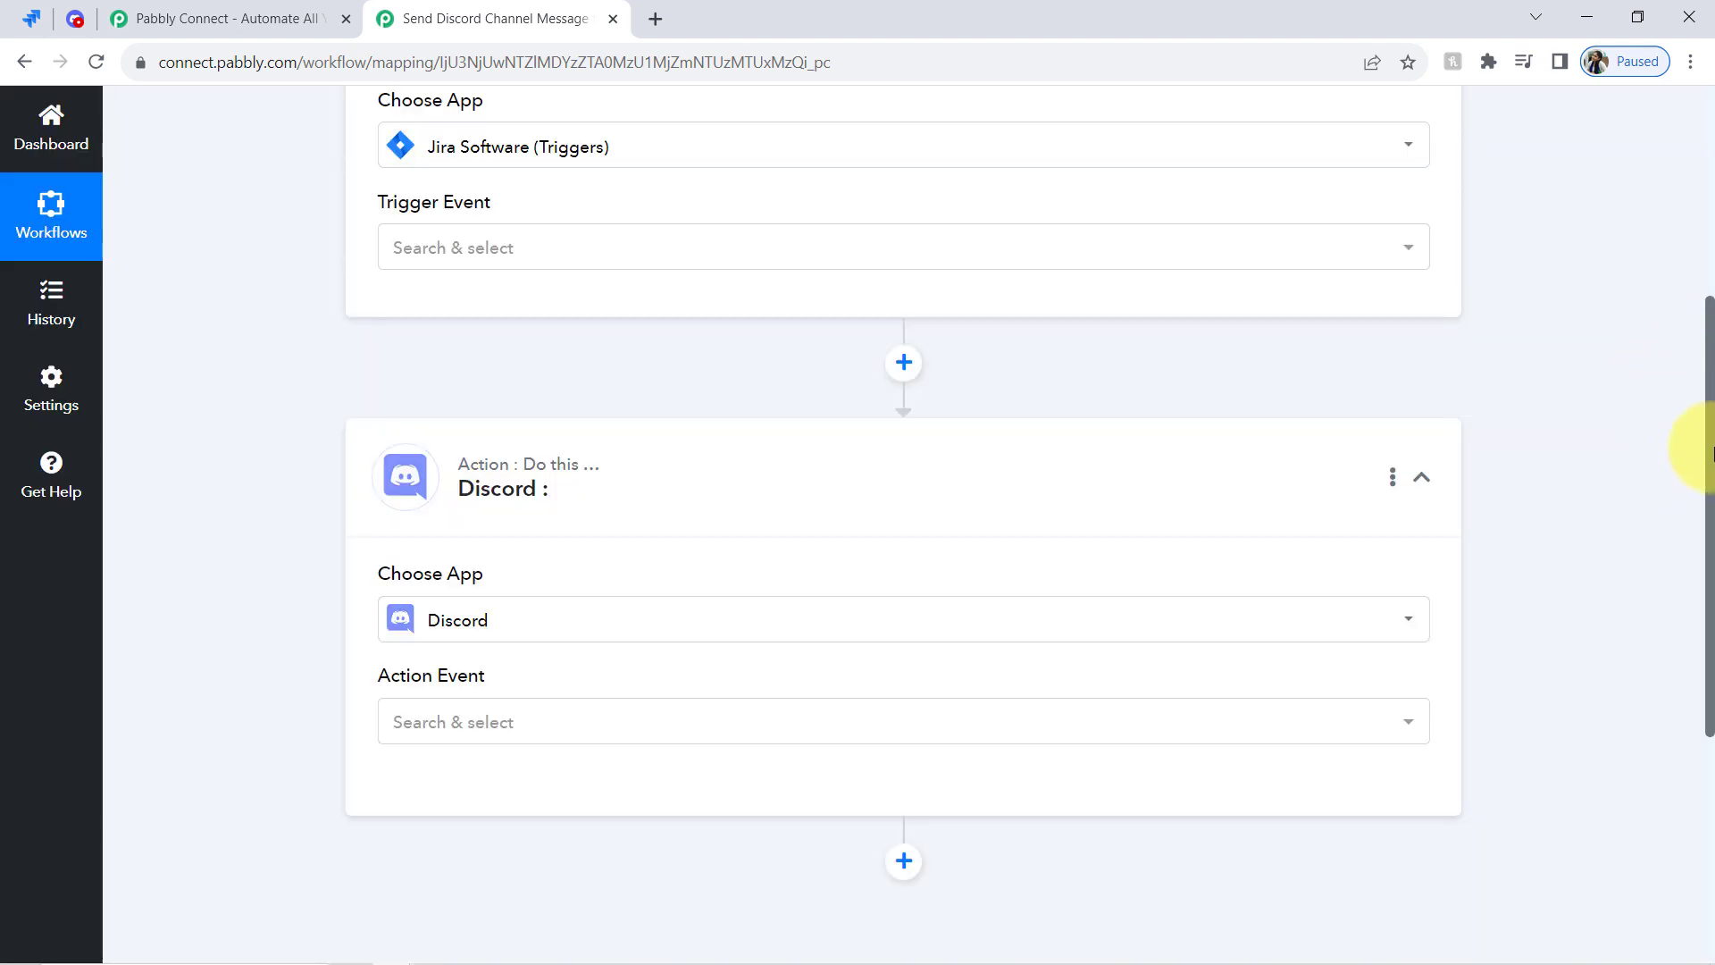
{"action": "scroll", "coordinate": [1711, 452], "scroll_direction": "up", "scroll_amount": 5}
{"action": "left_click", "coordinate": [497, 427]}
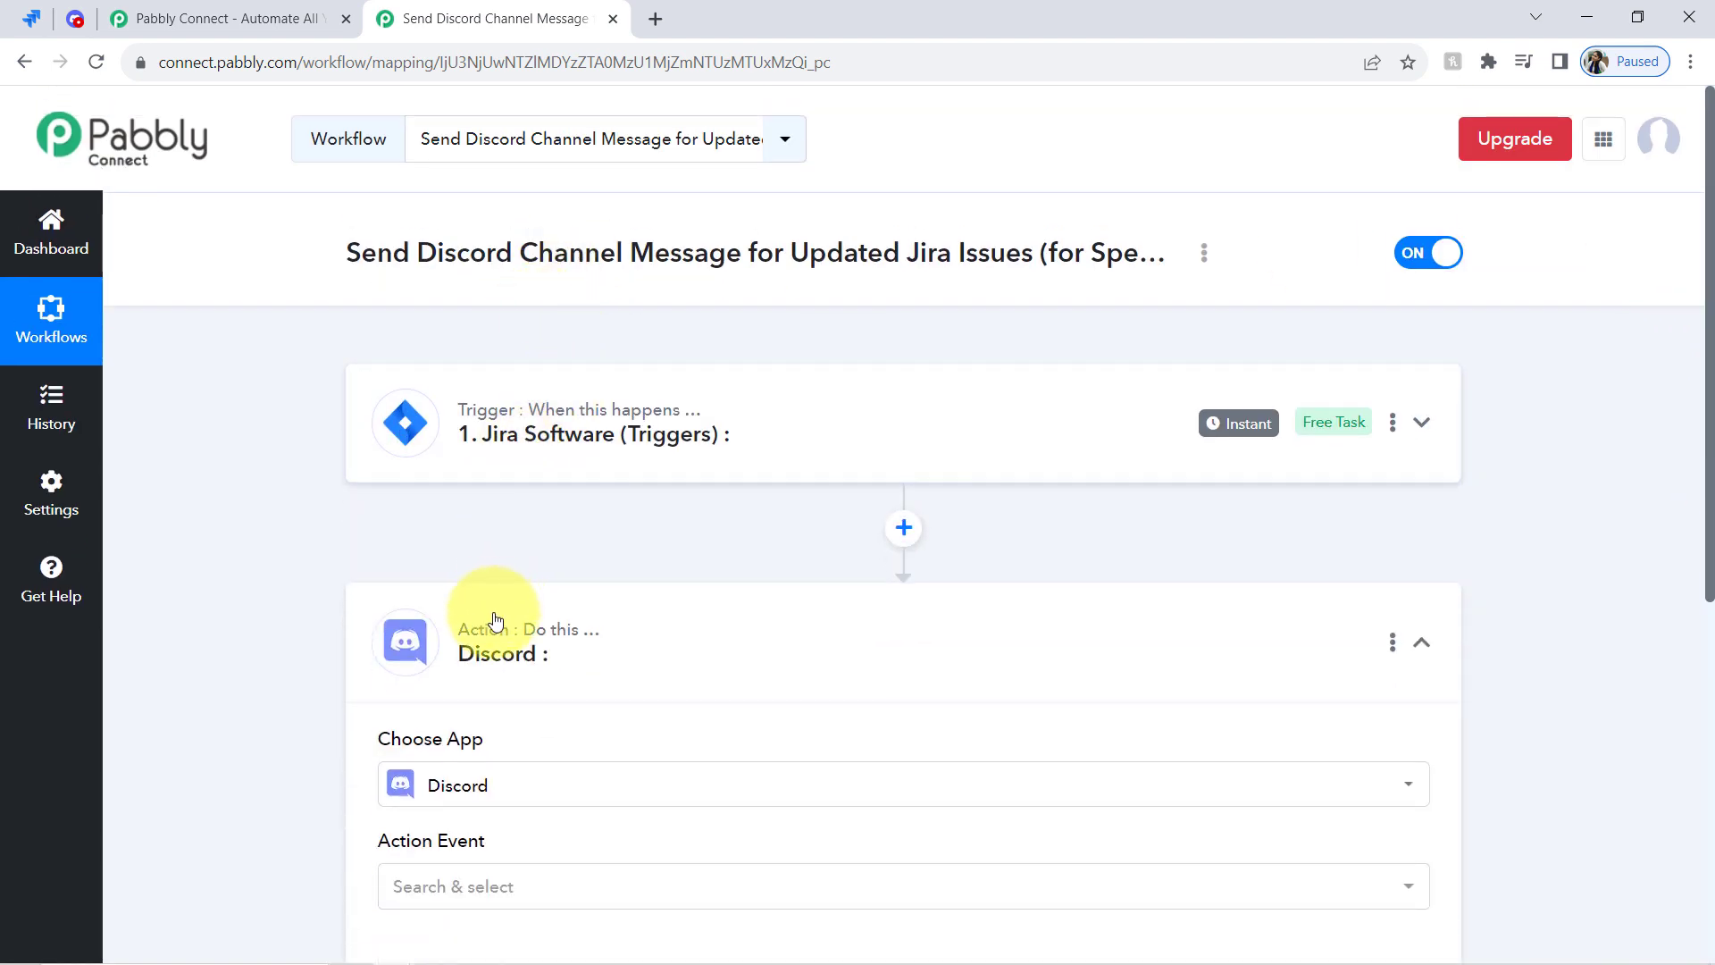
{"action": "left_click", "coordinate": [497, 621]}
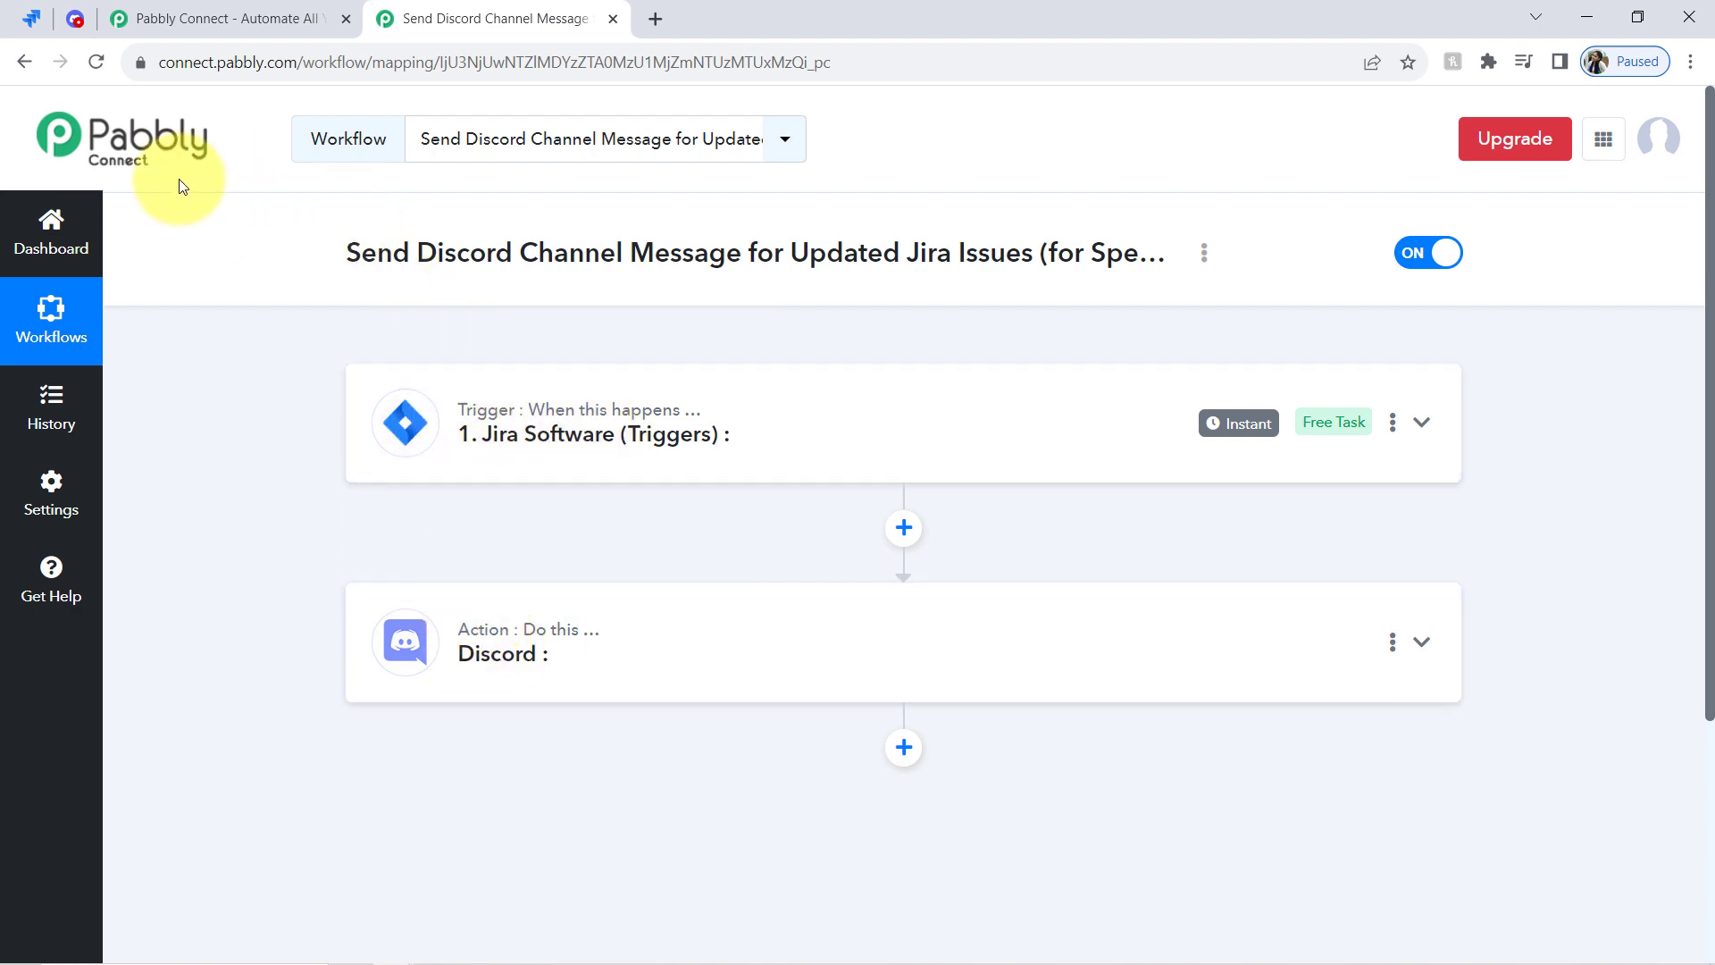
Expand the Jira Software trigger step and set its trigger event to Configure Webhooks
{"action": "left_click", "coordinate": [408, 433]}
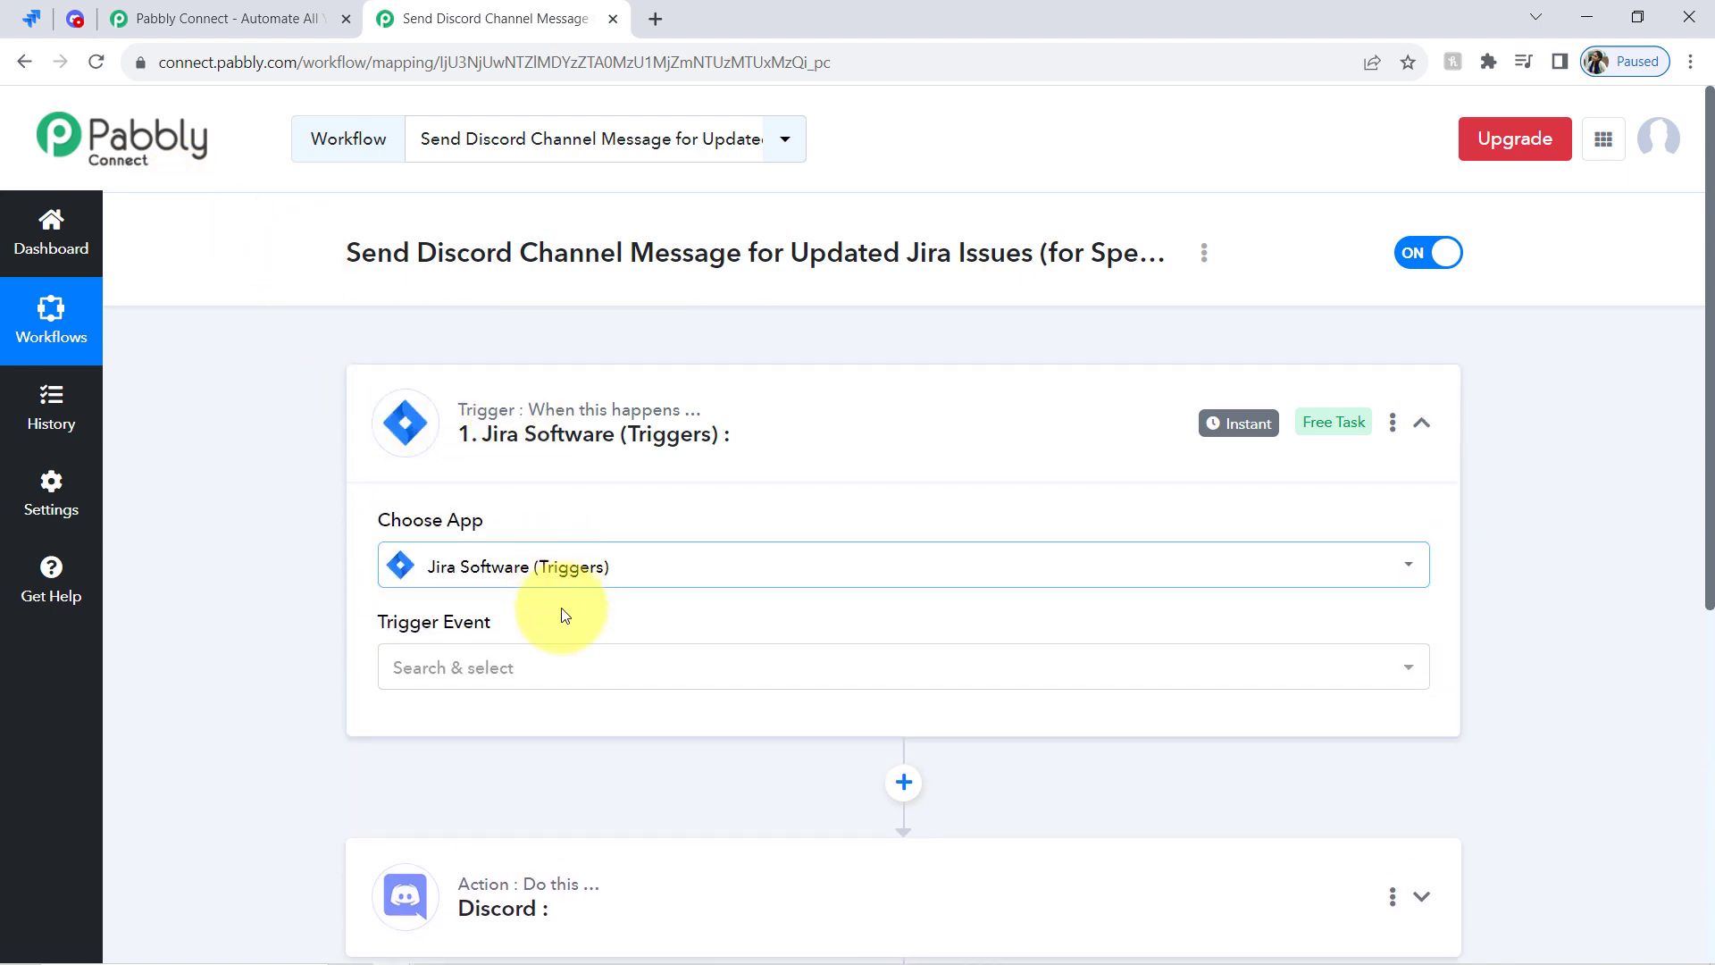
{"action": "left_click", "coordinate": [458, 677]}
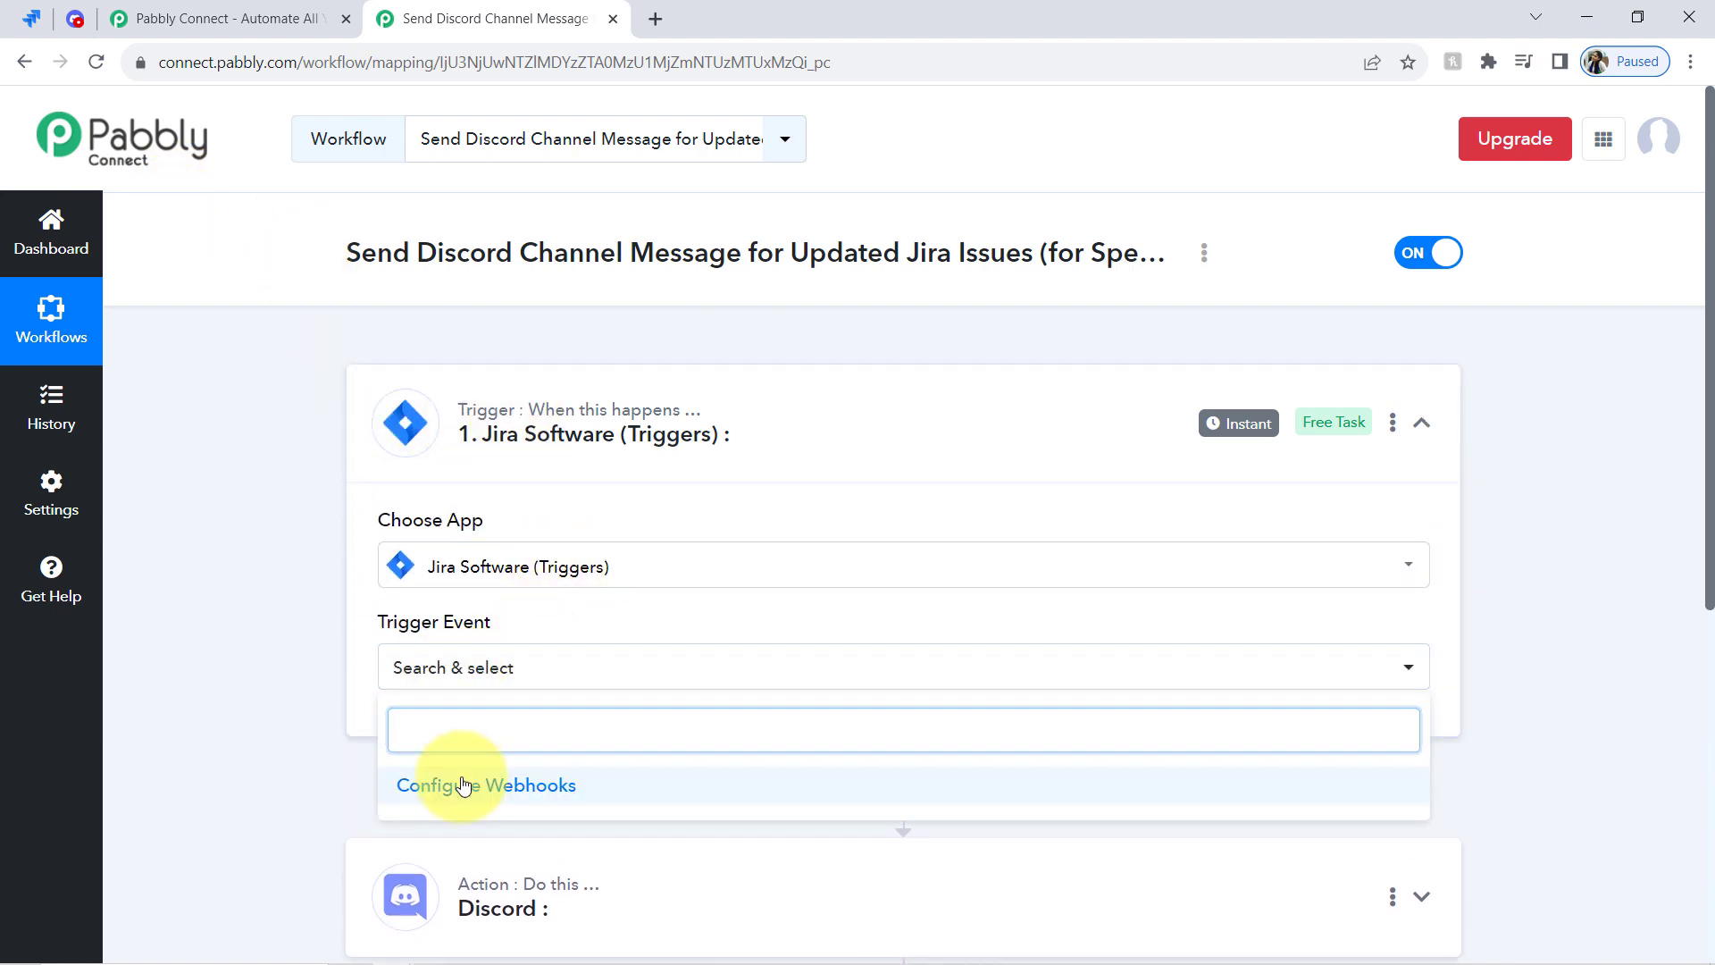
{"action": "left_click", "coordinate": [409, 777]}
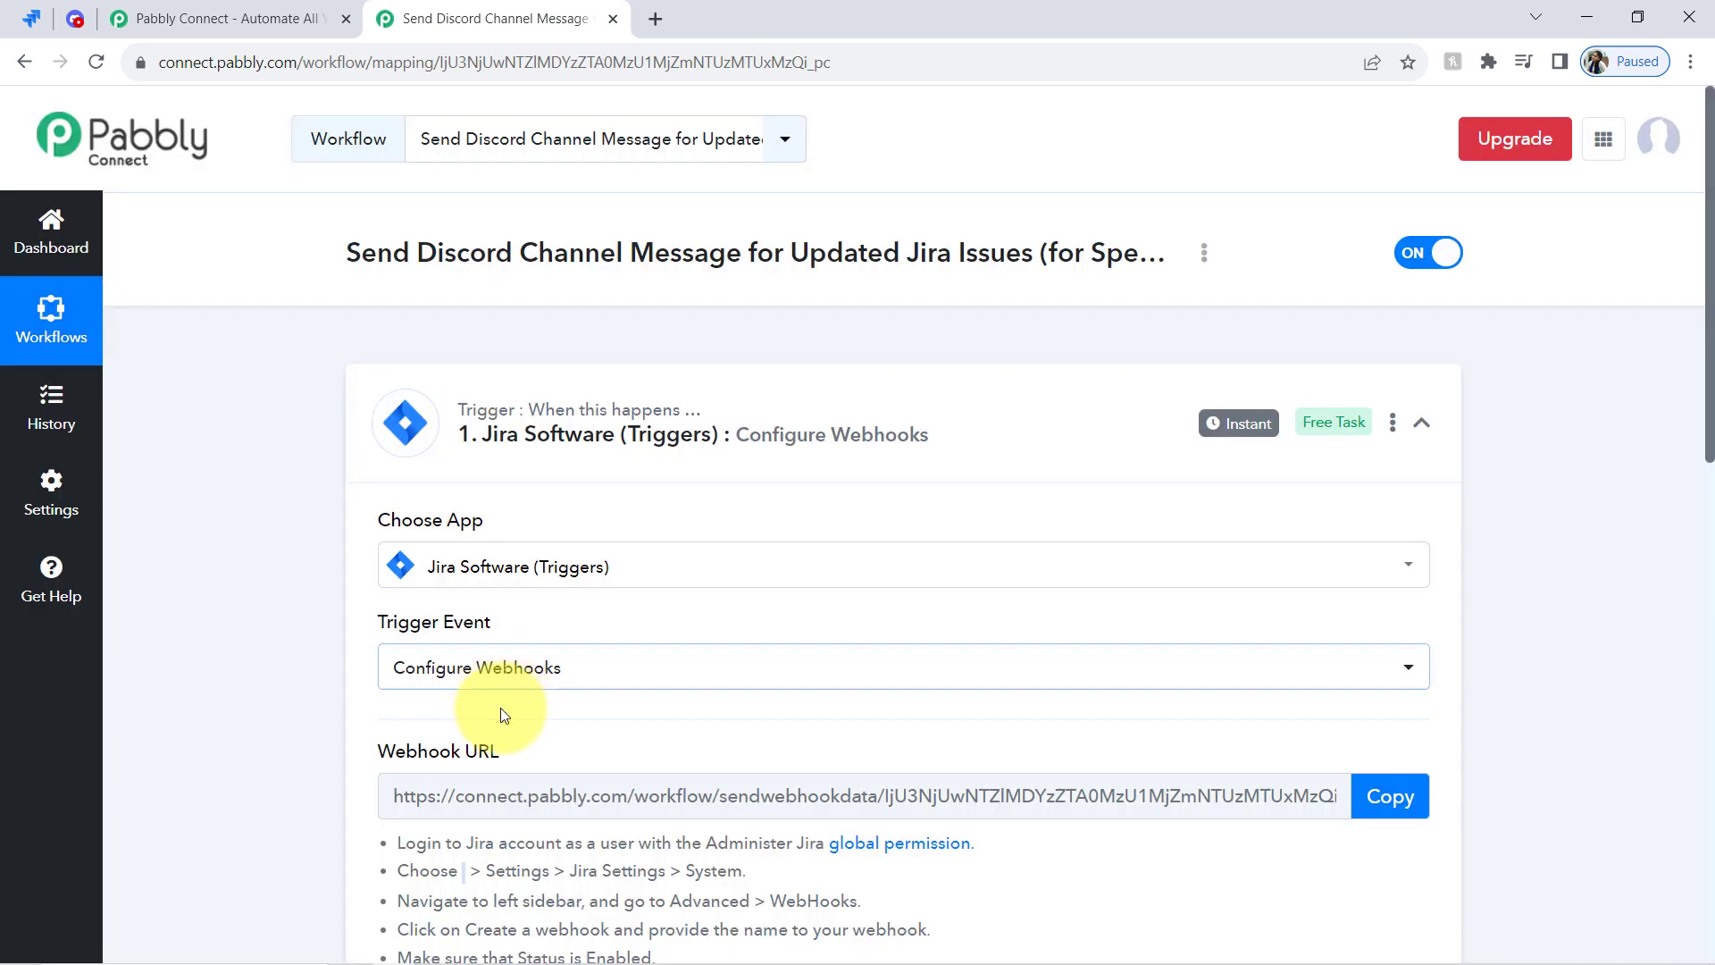
Review the webhook setup instructions, copy the Jira trigger's webhook URL and switch to the Jira site
{"action": "left_click_drag", "start_coordinate": [379, 753], "coordinate": [668, 733]}
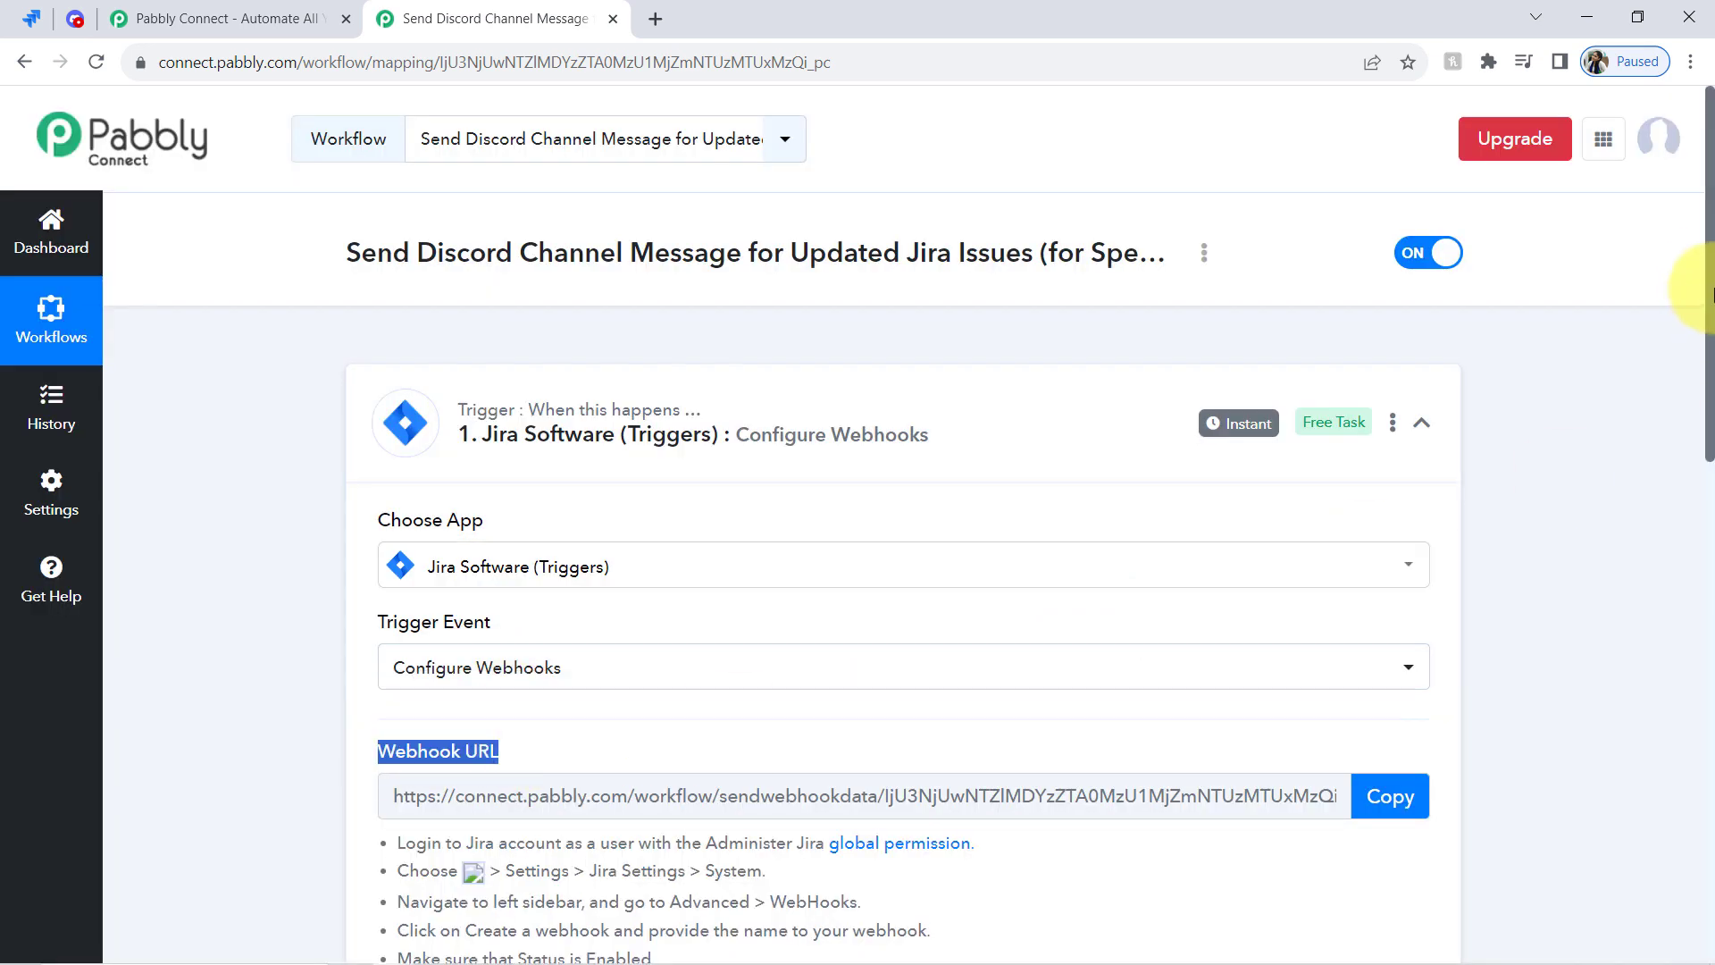
{"action": "left_click_drag", "start_coordinate": [1704, 281], "coordinate": [1712, 317]}
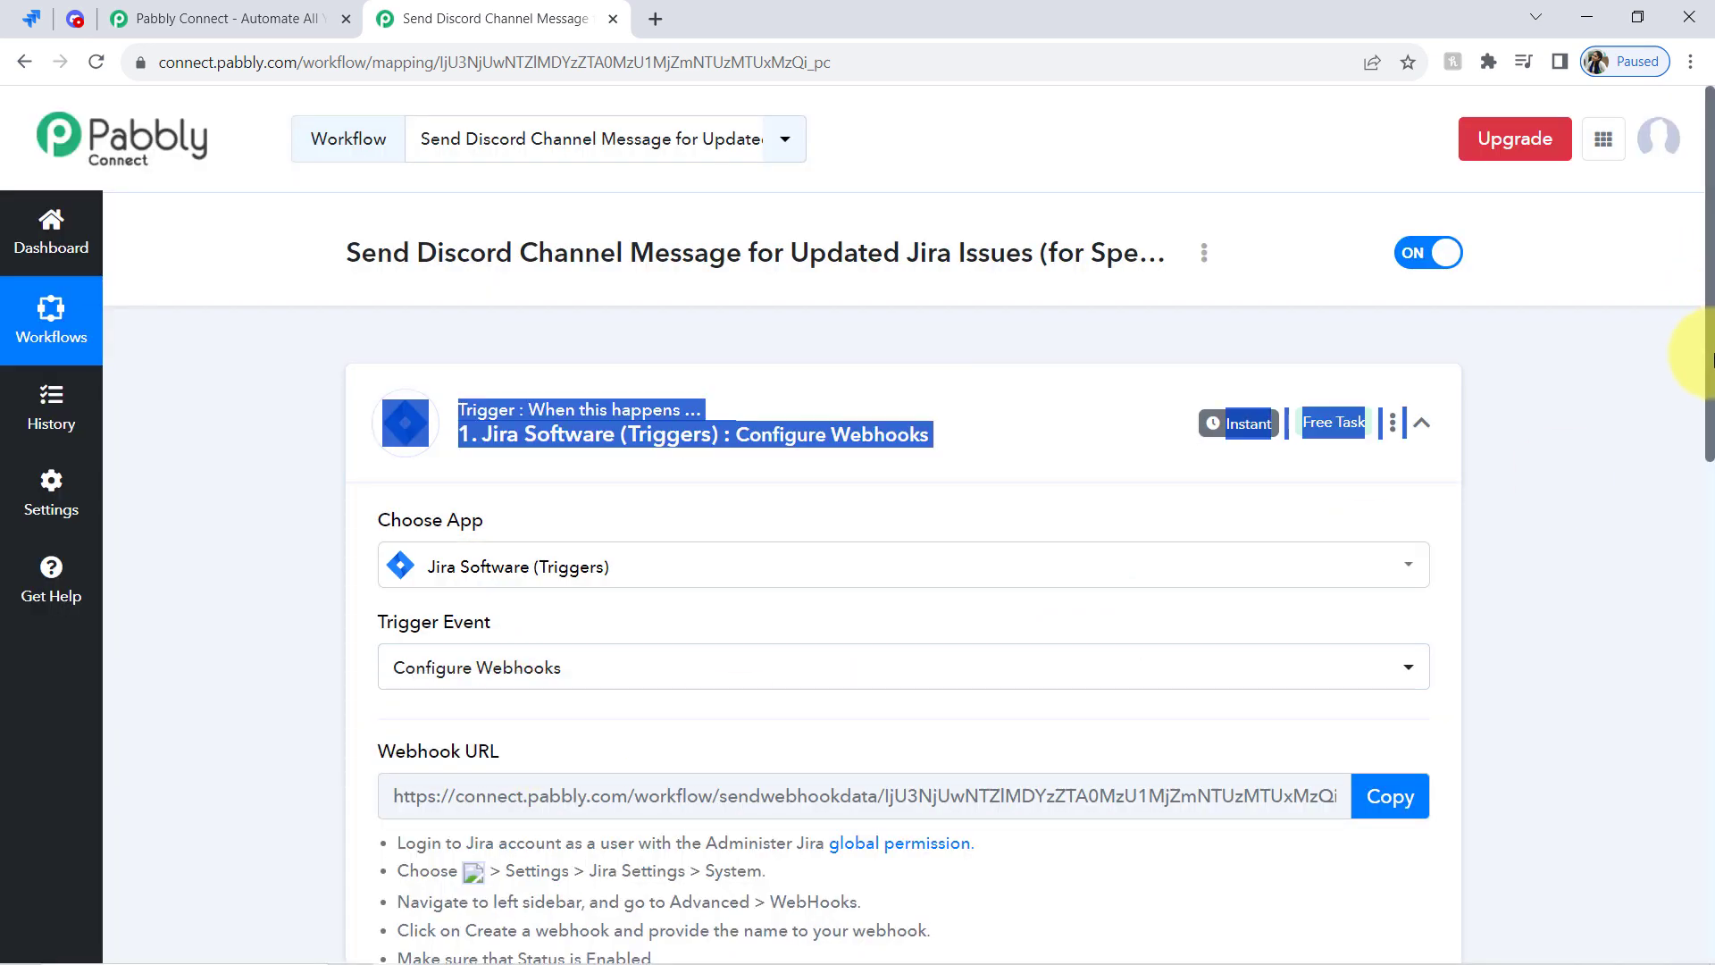
{"action": "scroll", "coordinate": [1711, 358], "scroll_direction": "down", "scroll_amount": 5}
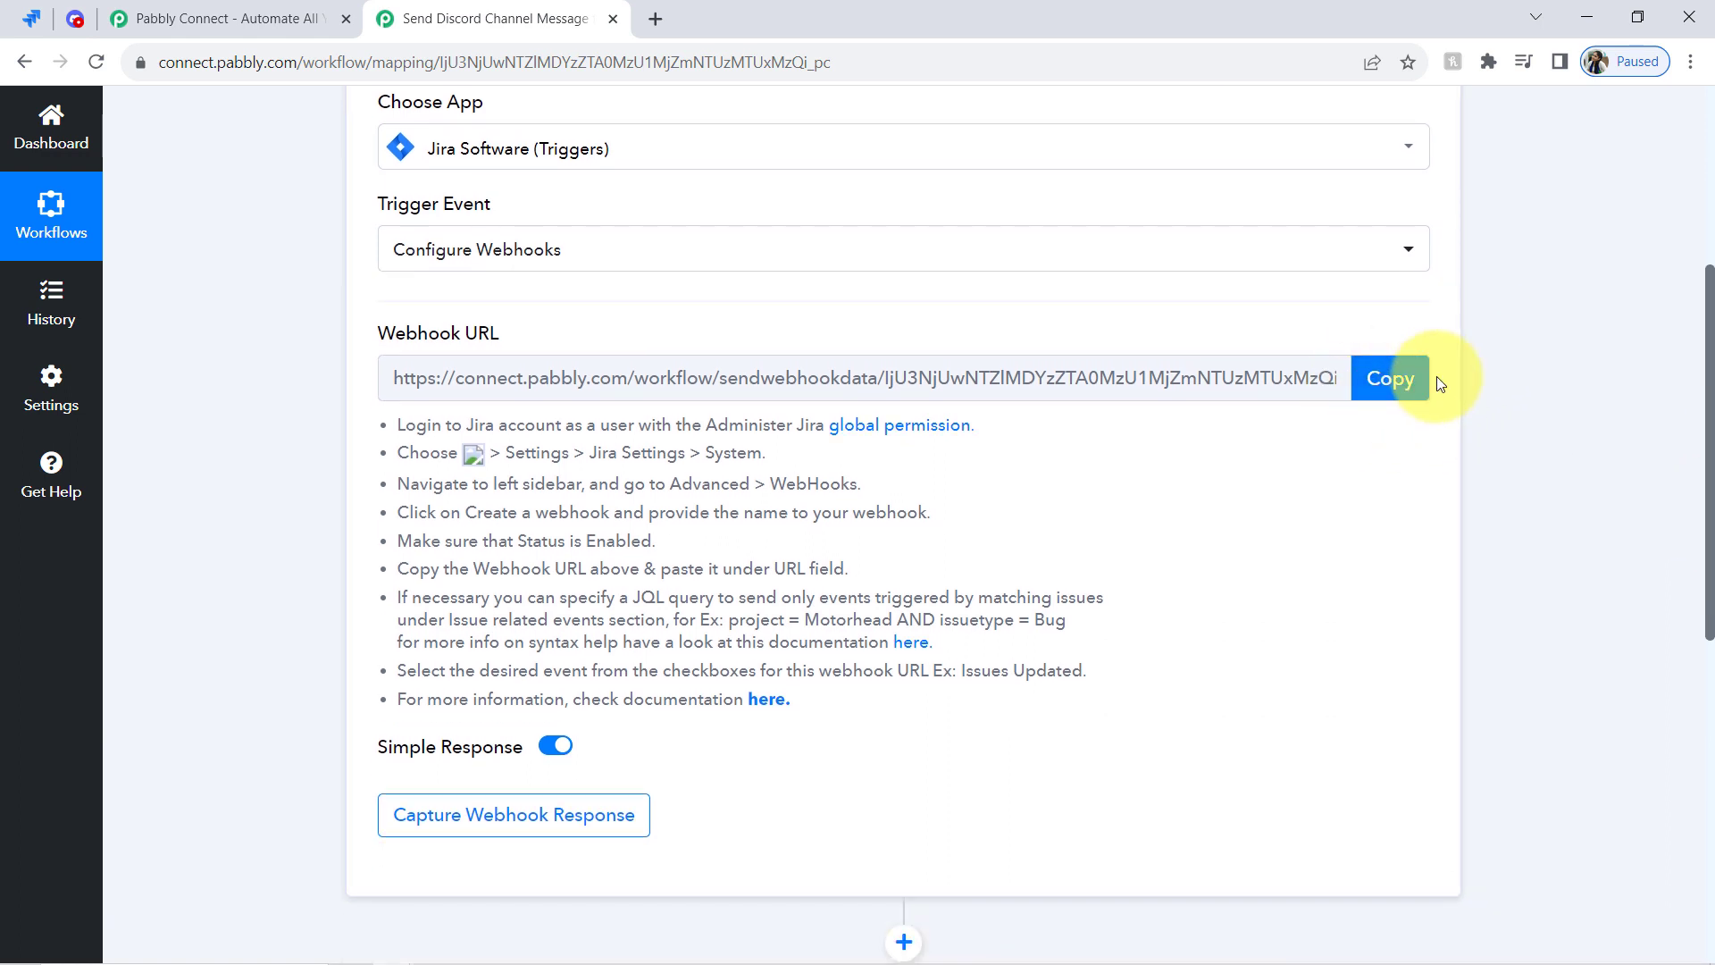
{"action": "left_click", "coordinate": [1392, 379]}
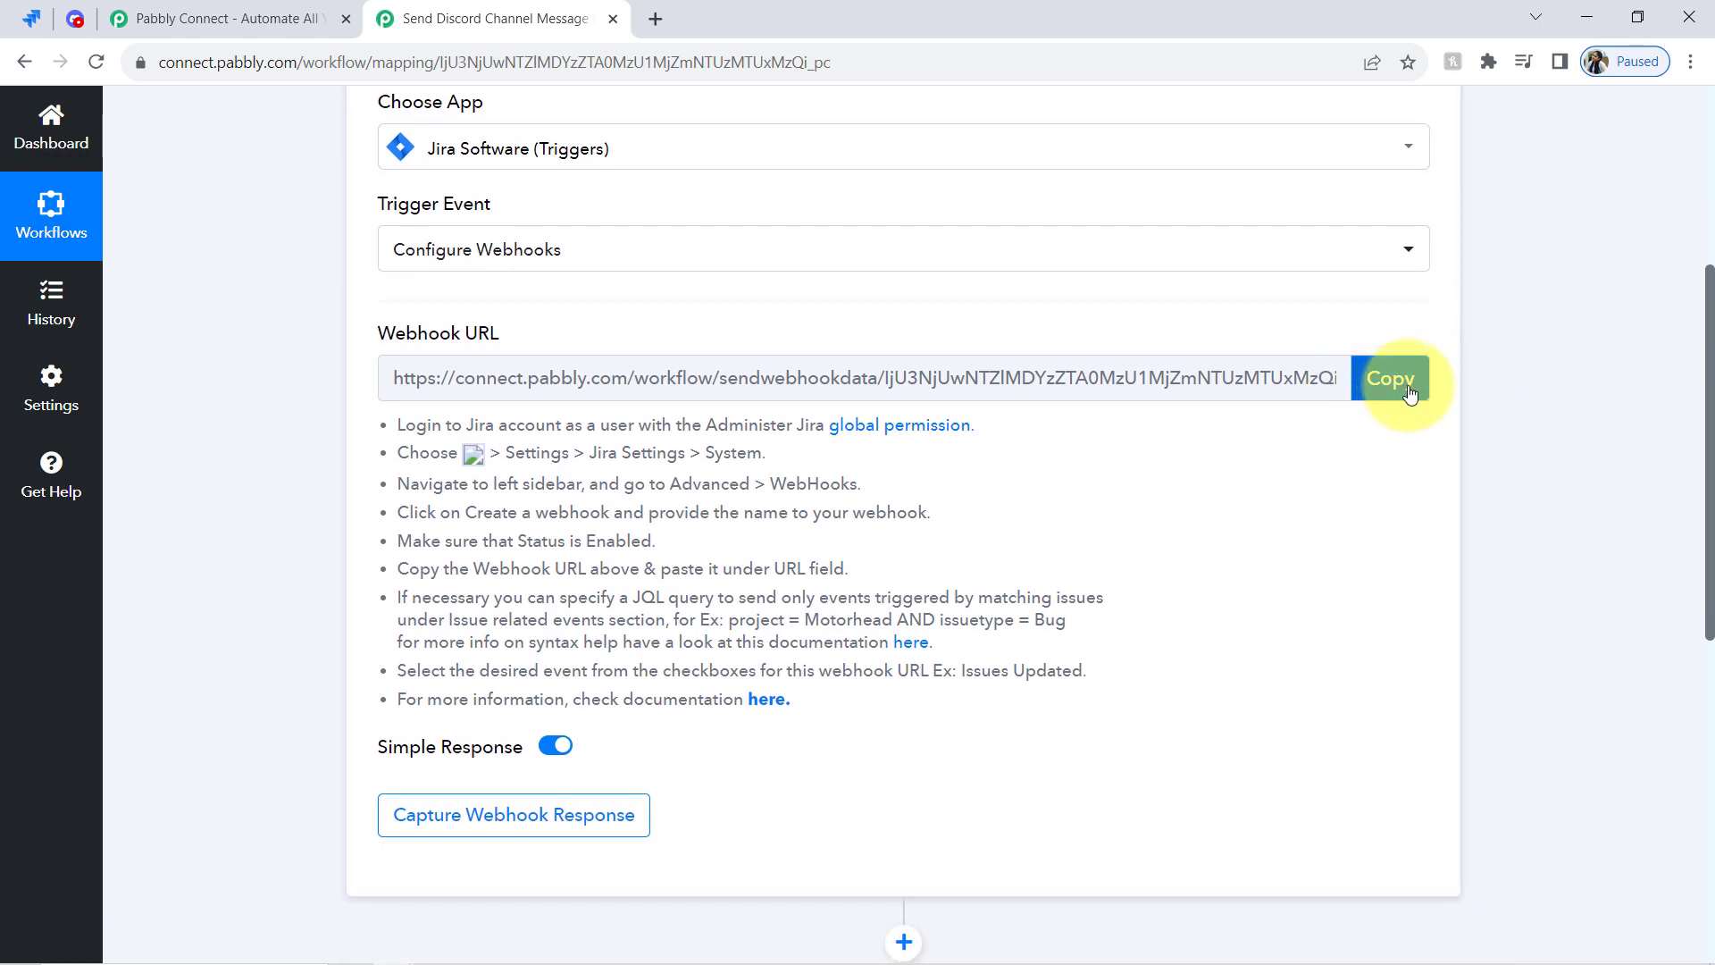
{"action": "left_click_drag", "start_coordinate": [405, 432], "coordinate": [792, 672]}
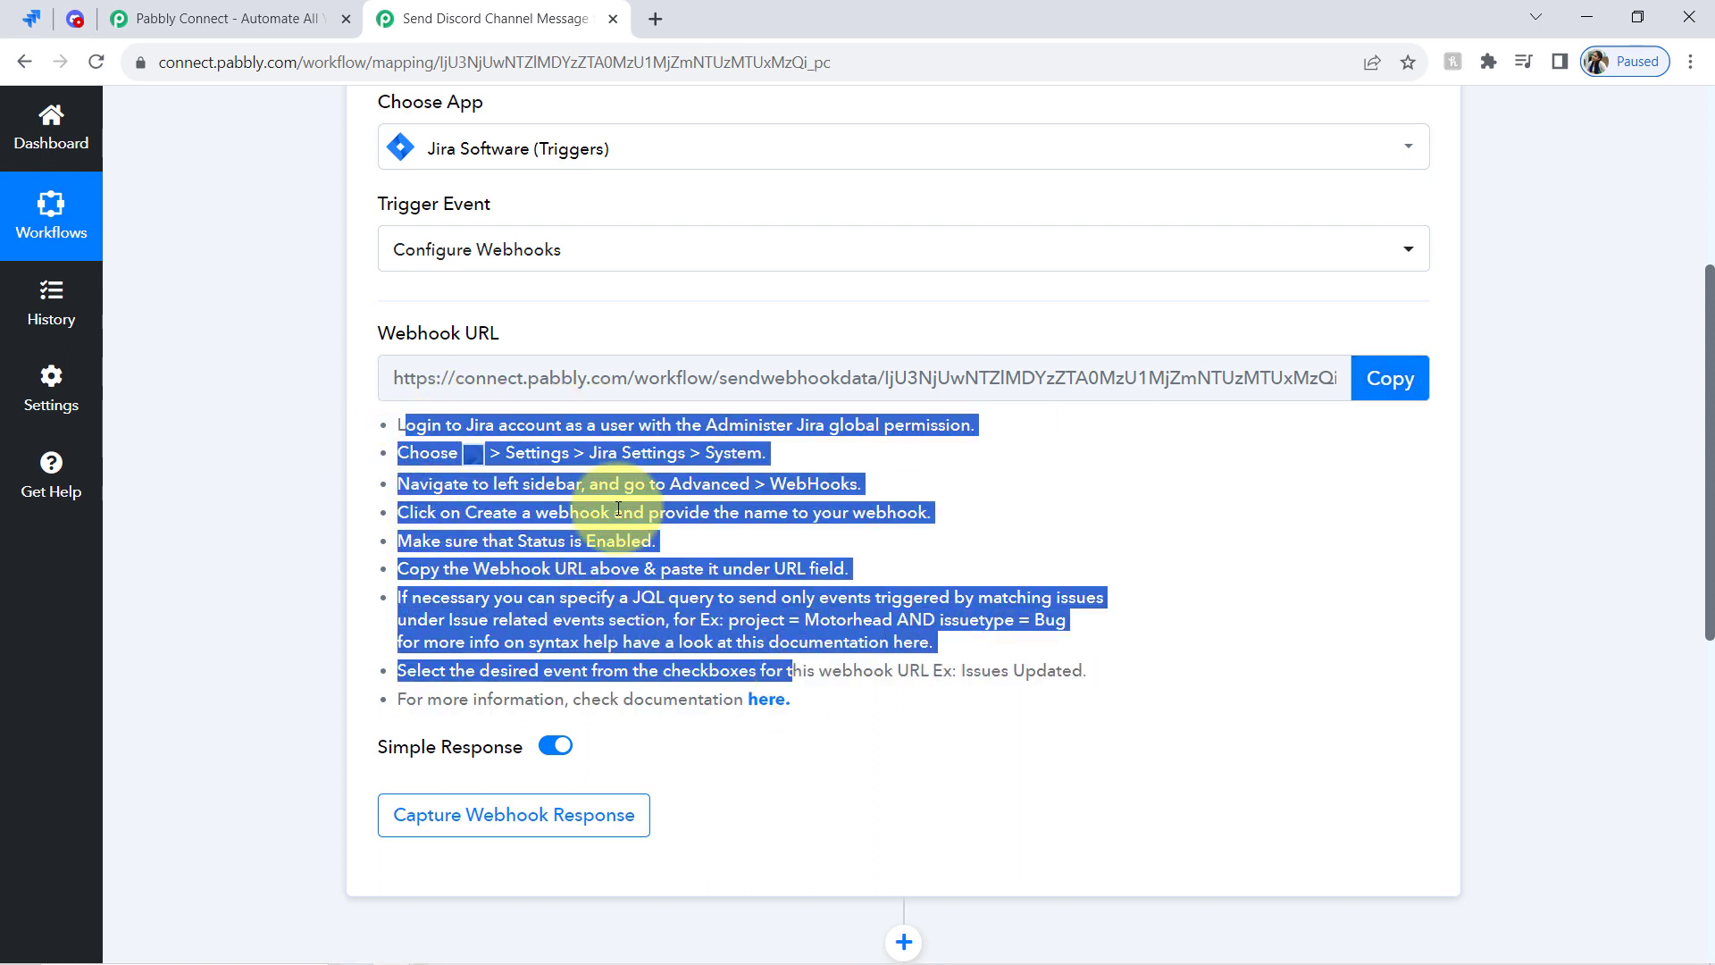
{"action": "left_click", "coordinate": [618, 509]}
{"action": "left_click", "coordinate": [1384, 379]}
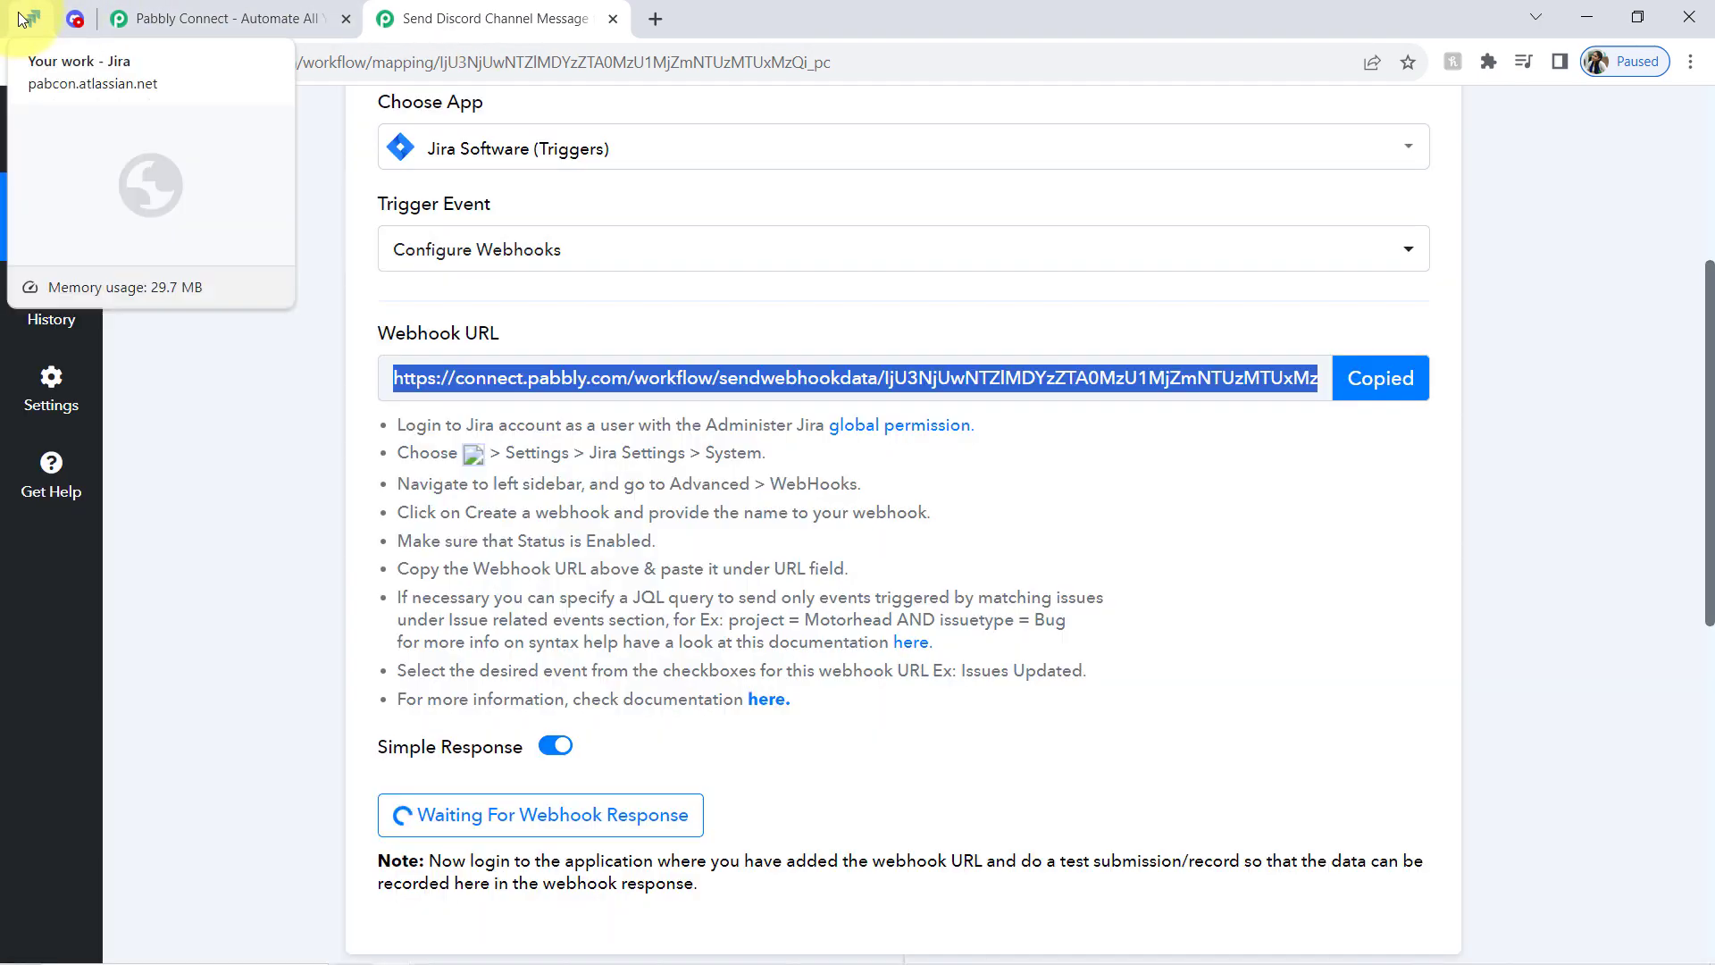
{"action": "left_click", "coordinate": [31, 18]}
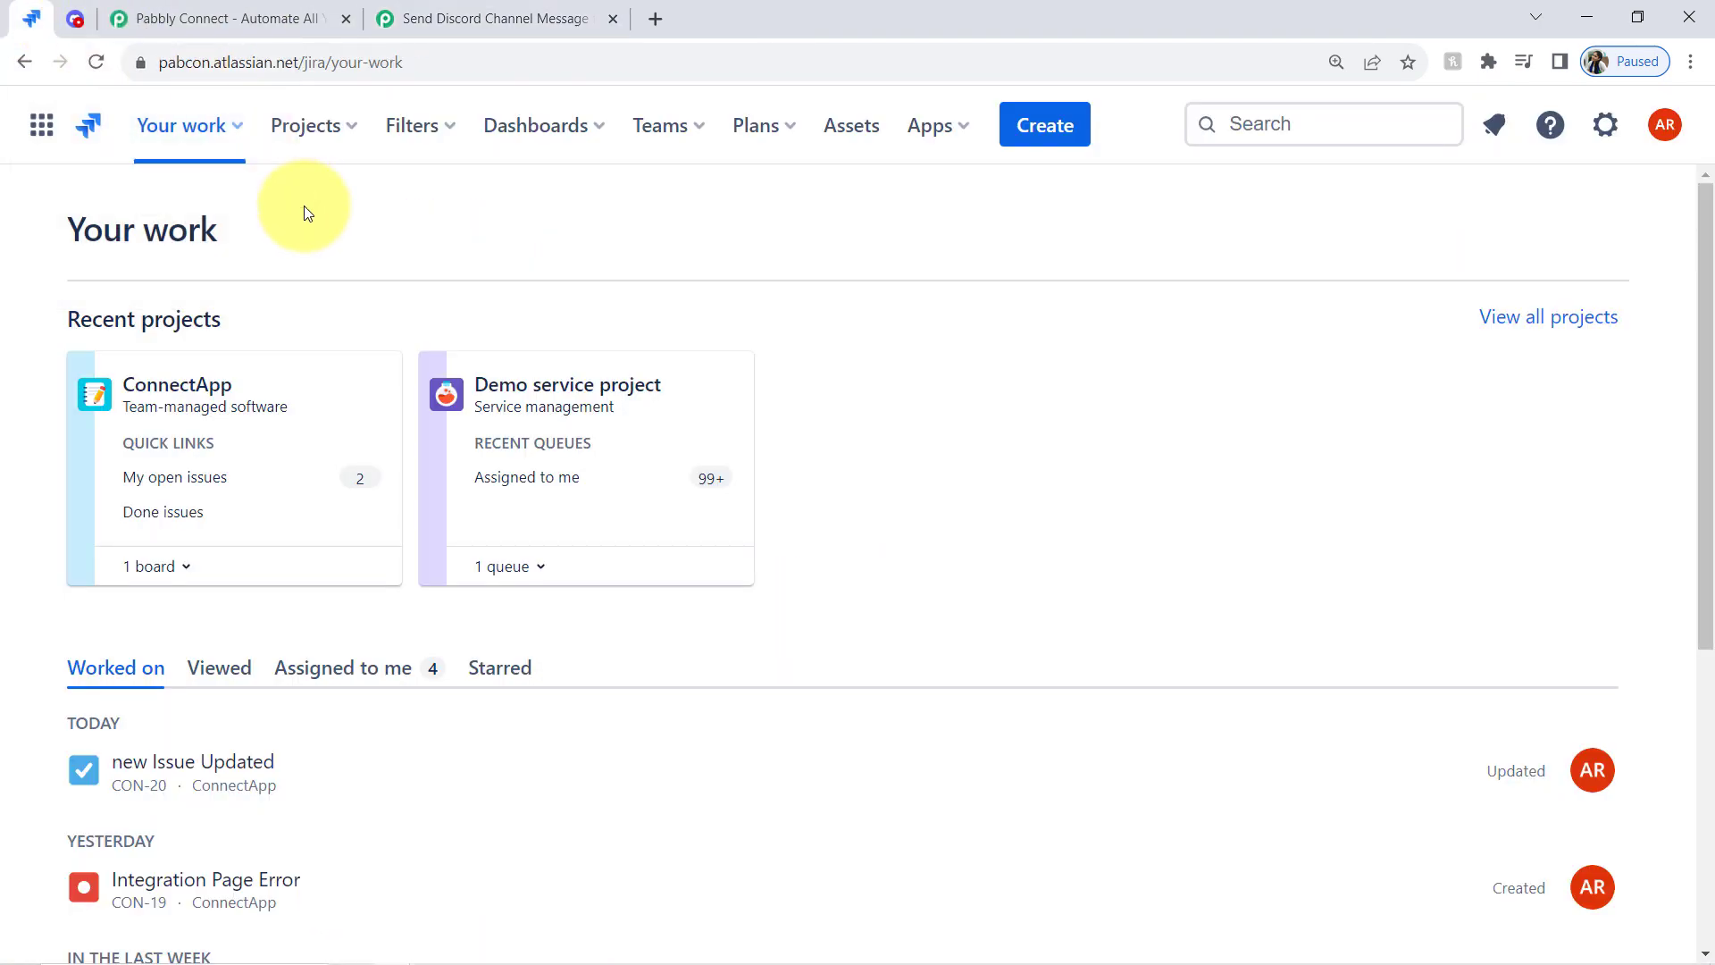
Check the settings path in the Pabbly Connect trigger instructions, and open the WebHooks page in Jira's system settings
{"action": "left_click", "coordinate": [1606, 126]}
{"action": "left_click", "coordinate": [441, 19]}
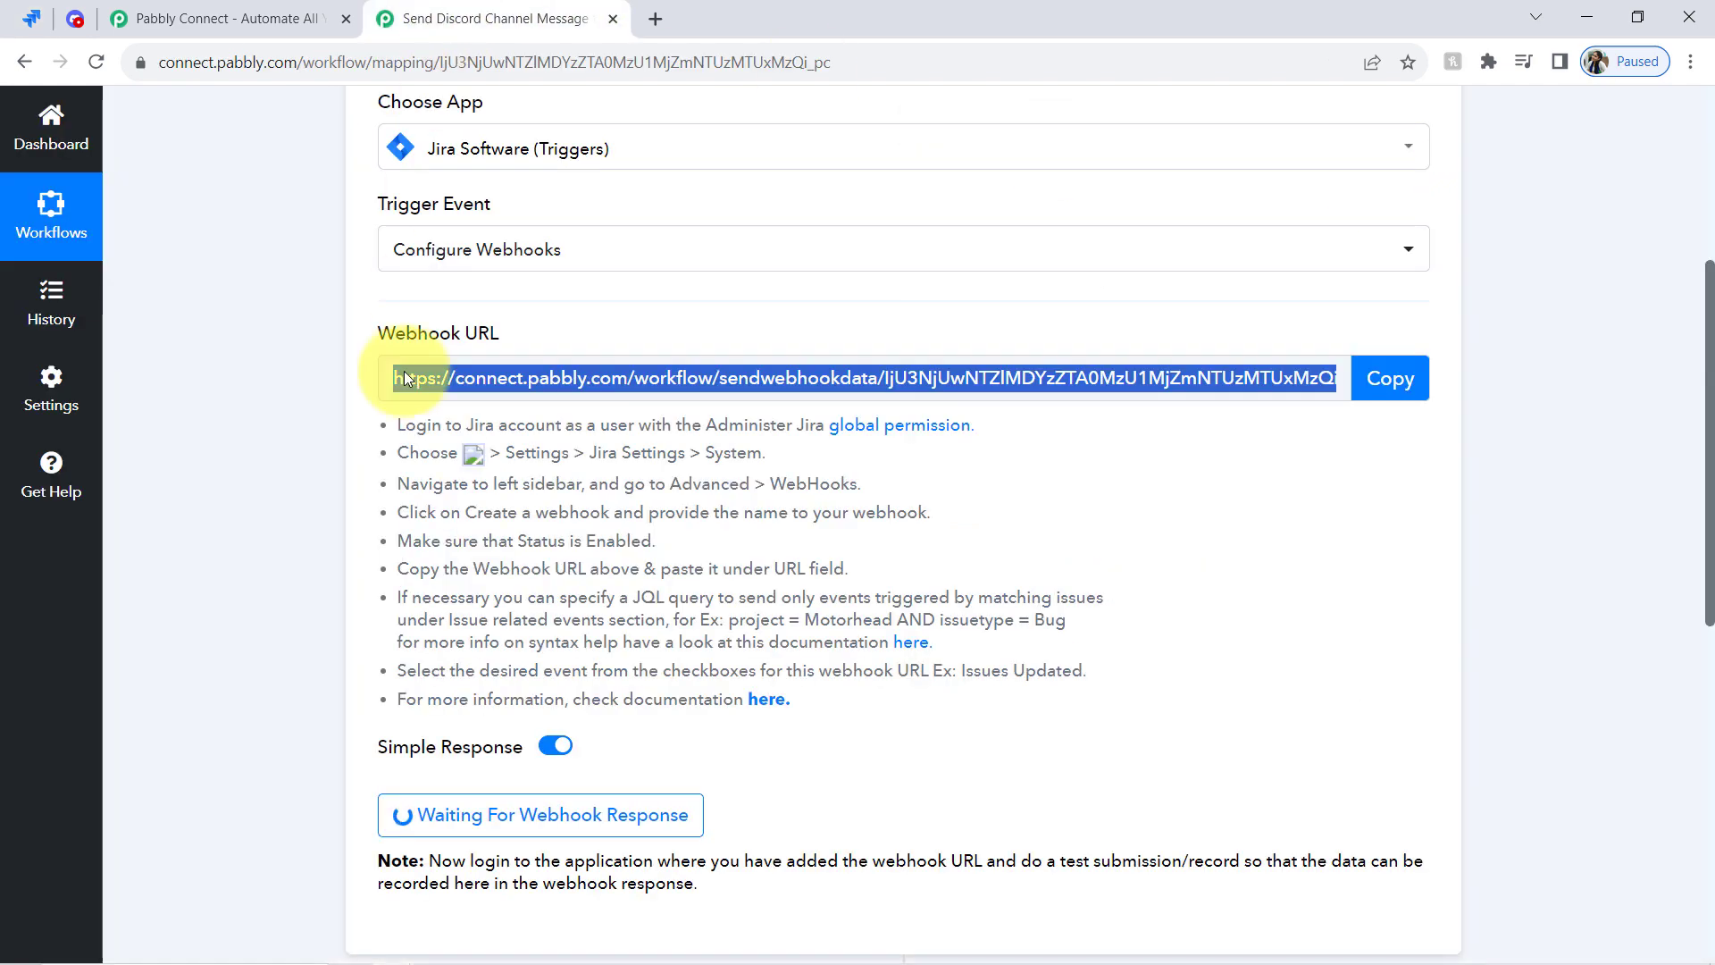
{"action": "left_click", "coordinate": [308, 564]}
{"action": "double_click", "coordinate": [524, 455]}
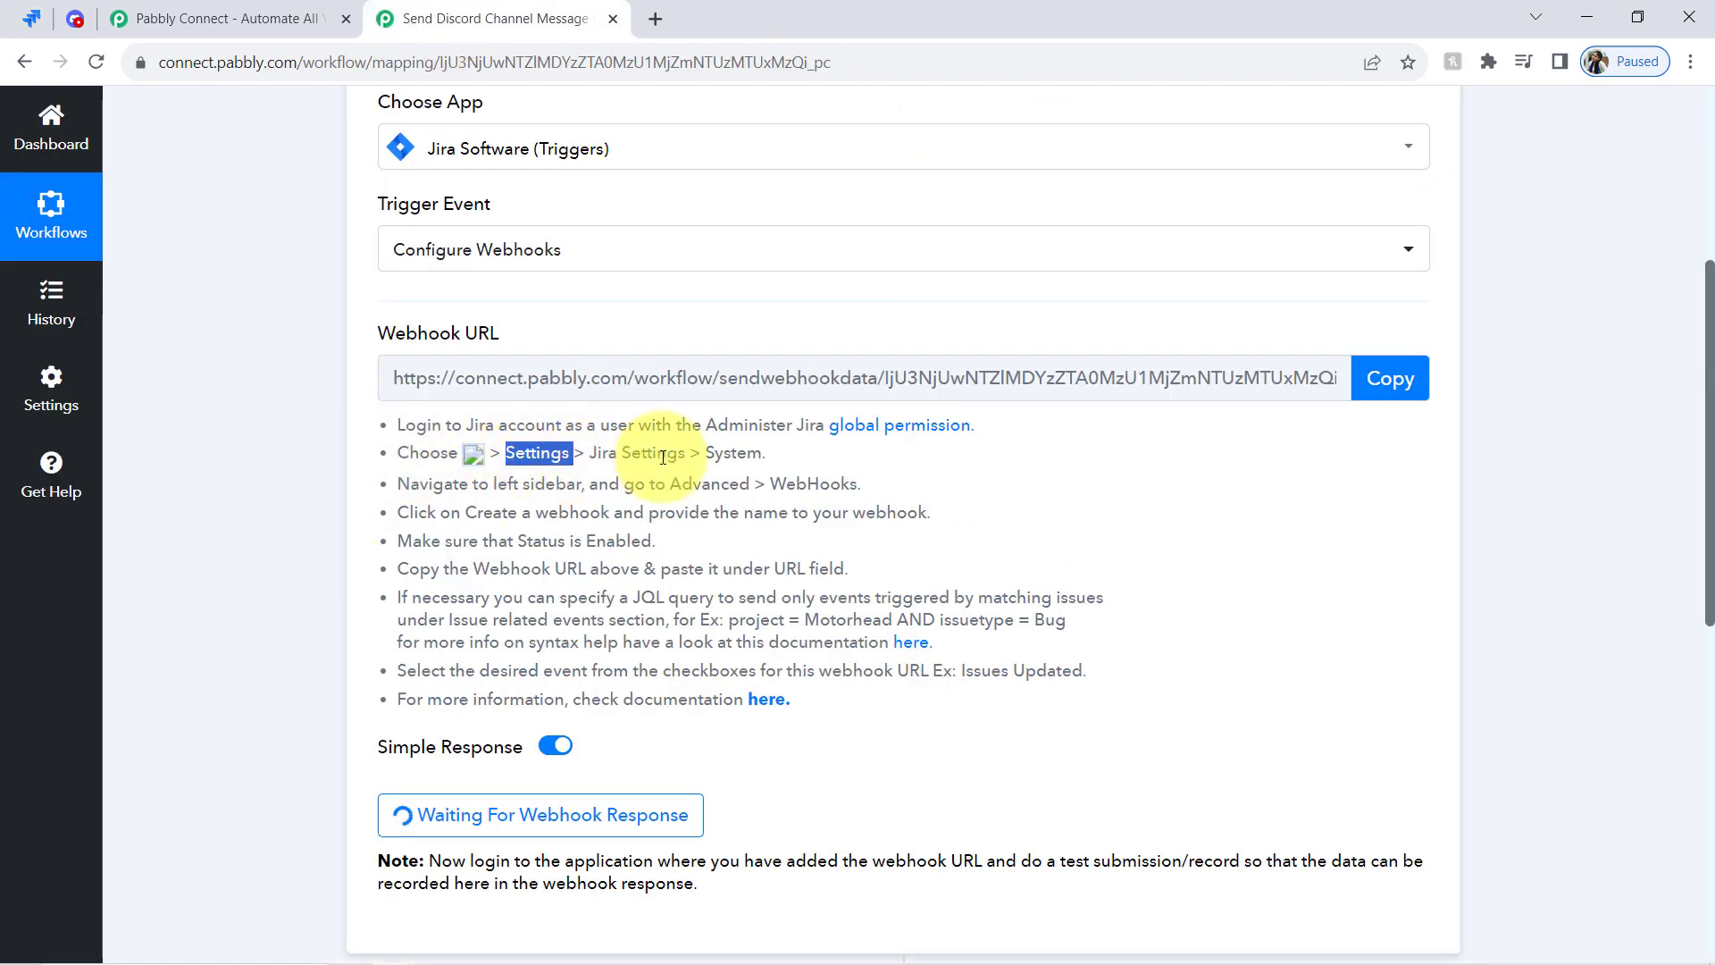
{"action": "double_click", "coordinate": [704, 485]}
{"action": "double_click", "coordinate": [812, 484]}
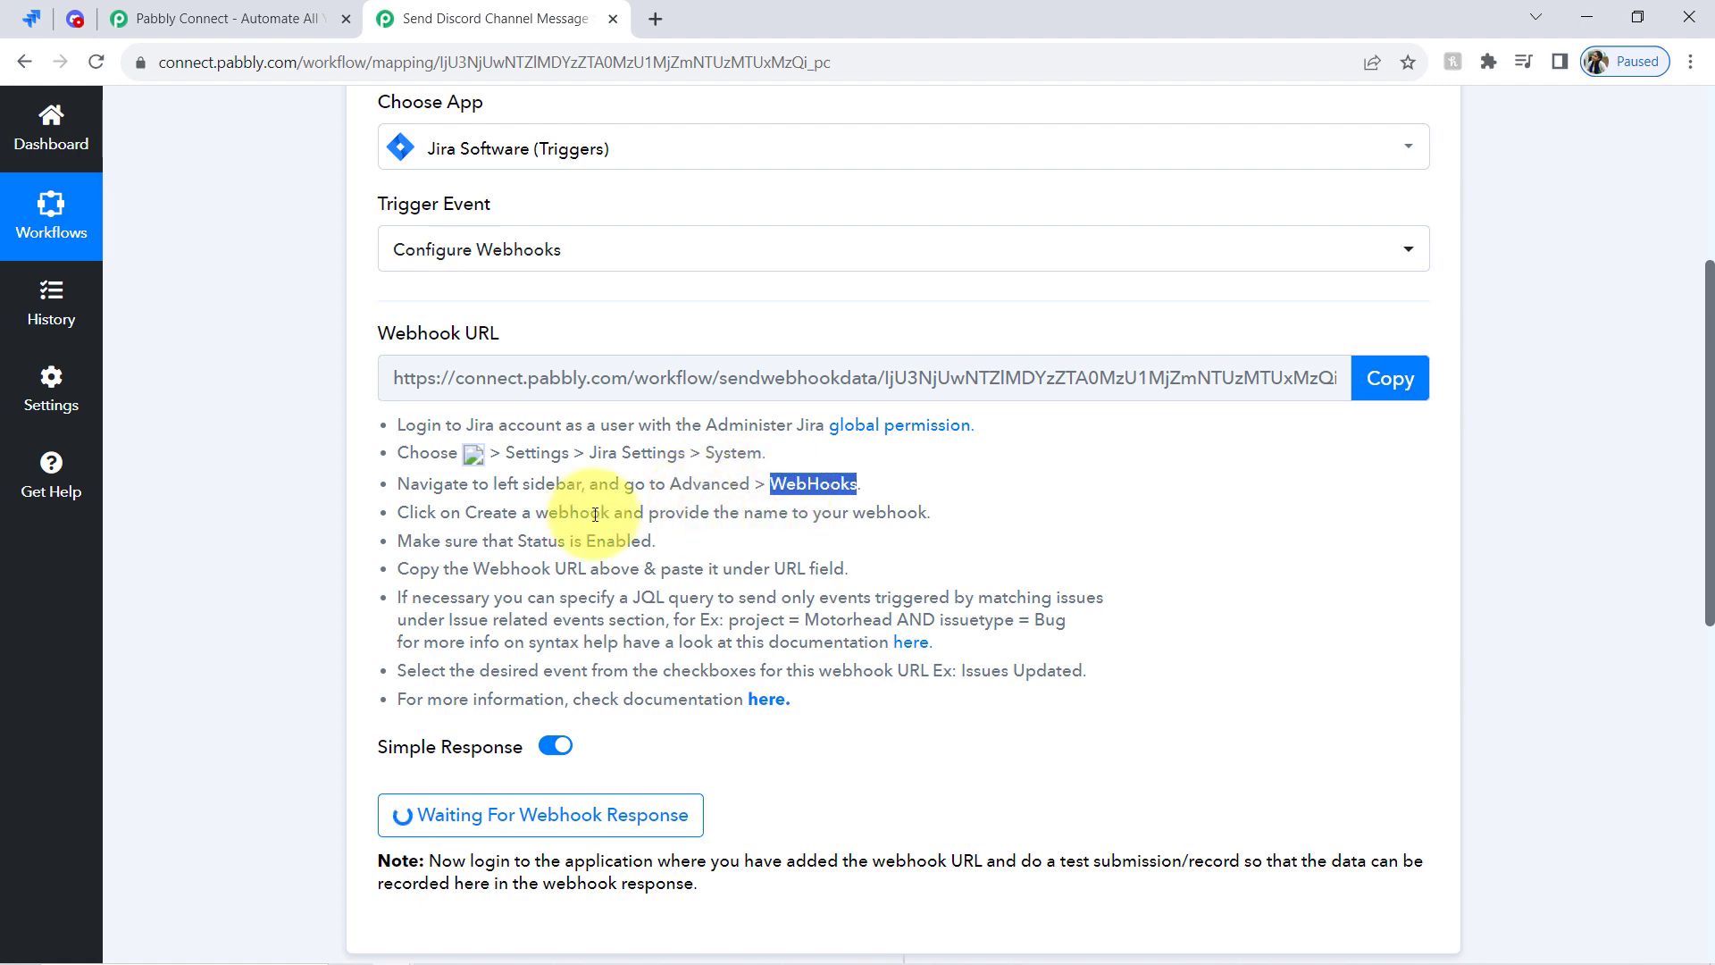
{"action": "left_click", "coordinate": [30, 18]}
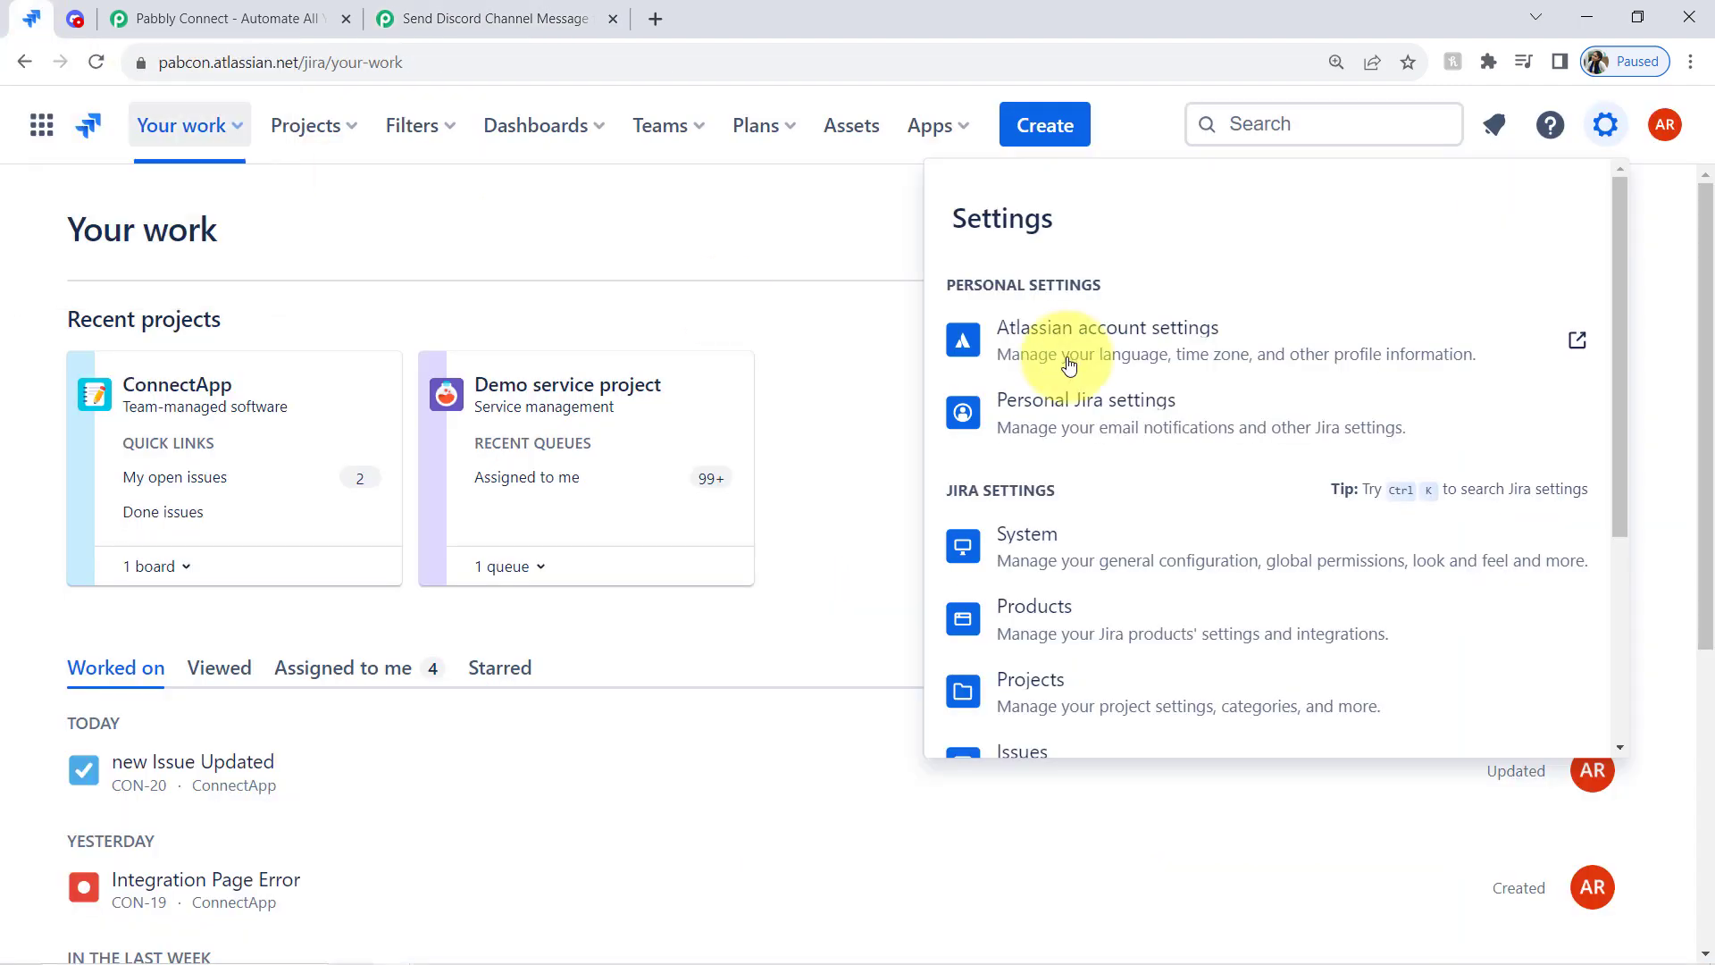
{"action": "left_click", "coordinate": [1042, 536]}
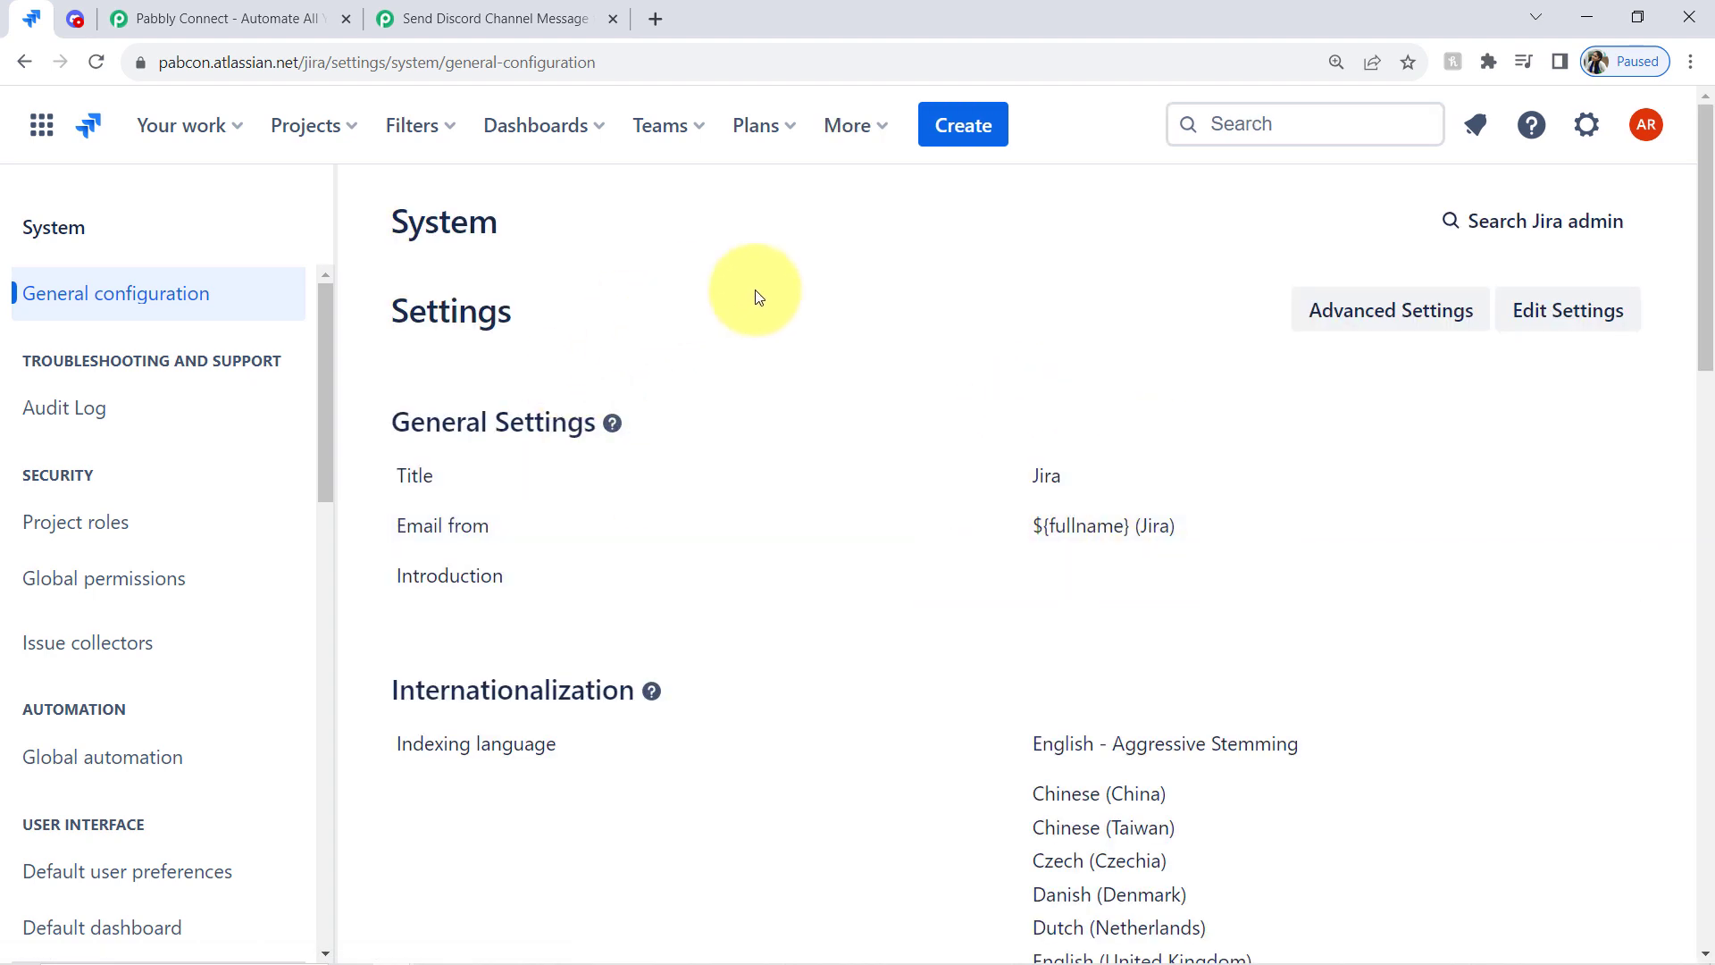
{"action": "left_click_drag", "start_coordinate": [327, 368], "coordinate": [323, 786]}
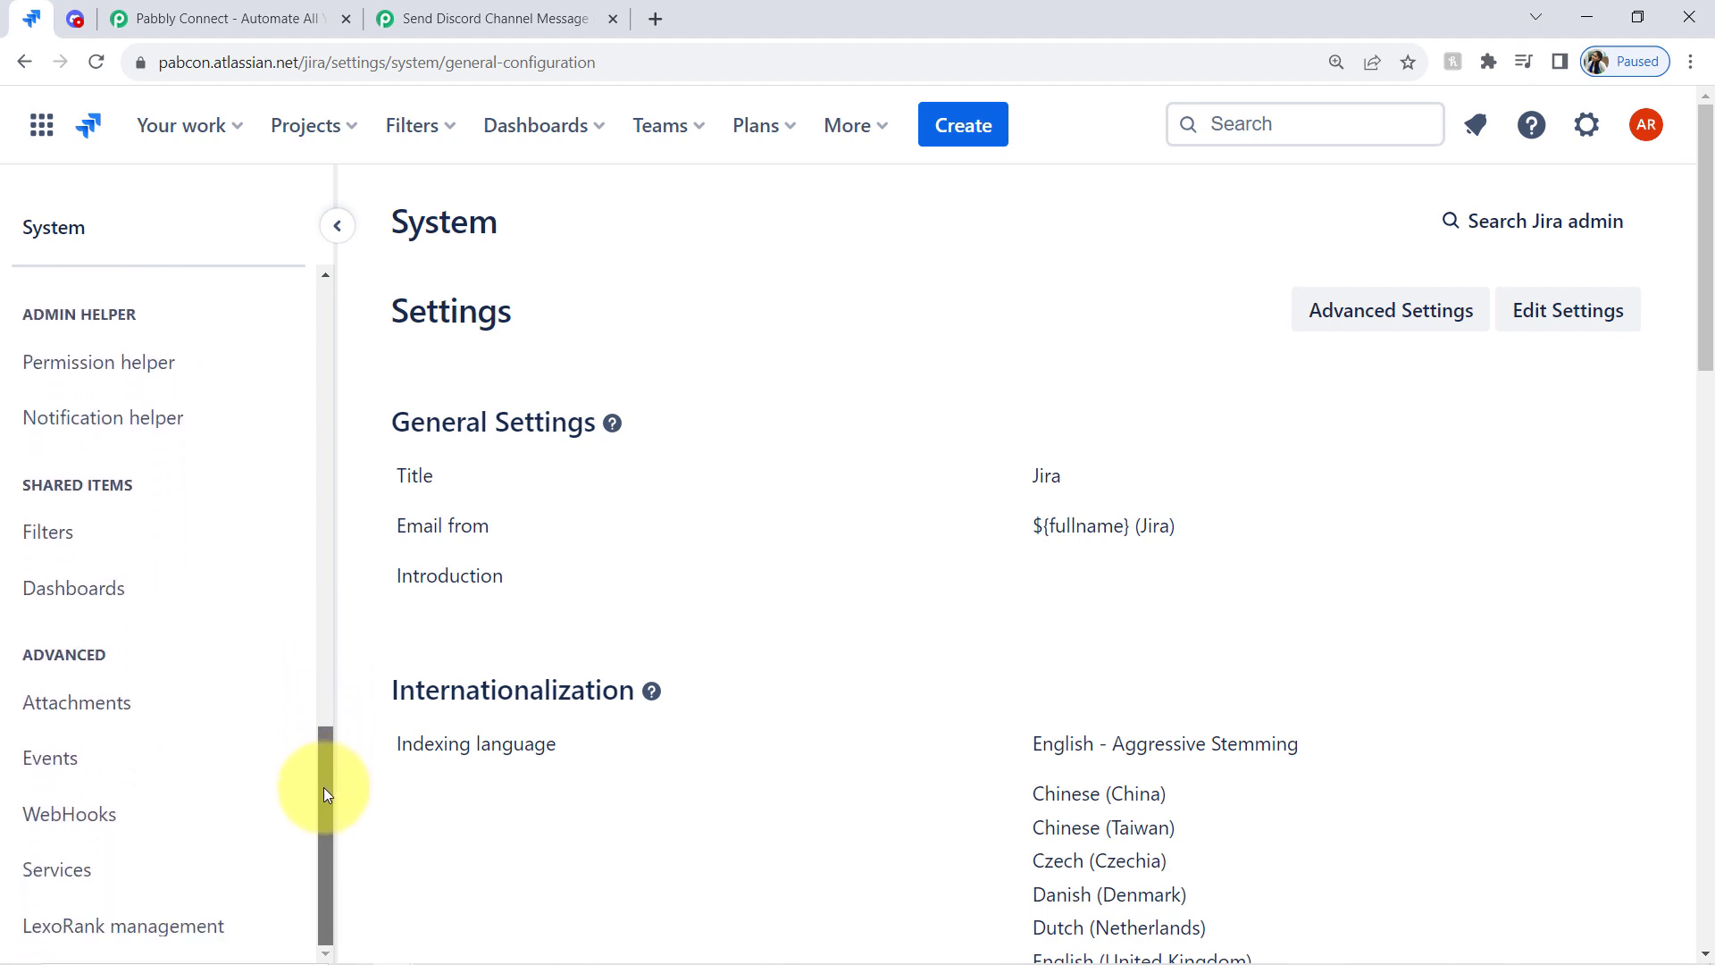
{"action": "left_click", "coordinate": [26, 813]}
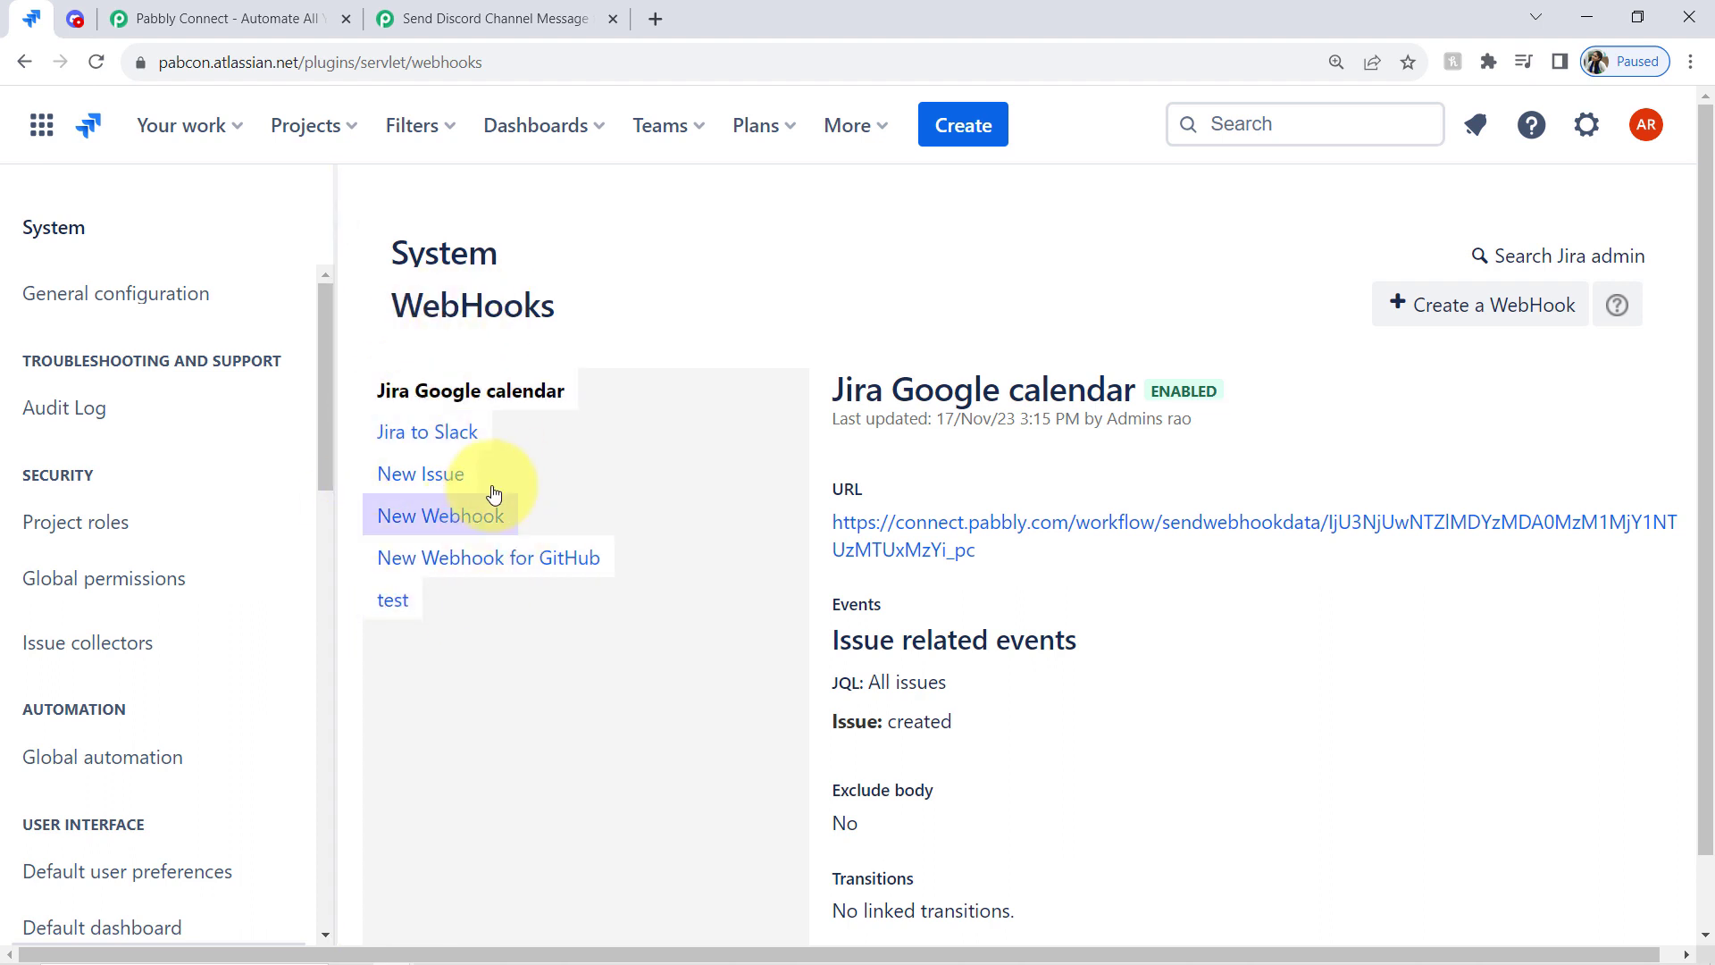
Start a new Jira webhook named "Connection with Pabbly Connect" with its status set to Enabled
{"action": "left_click", "coordinate": [1447, 312]}
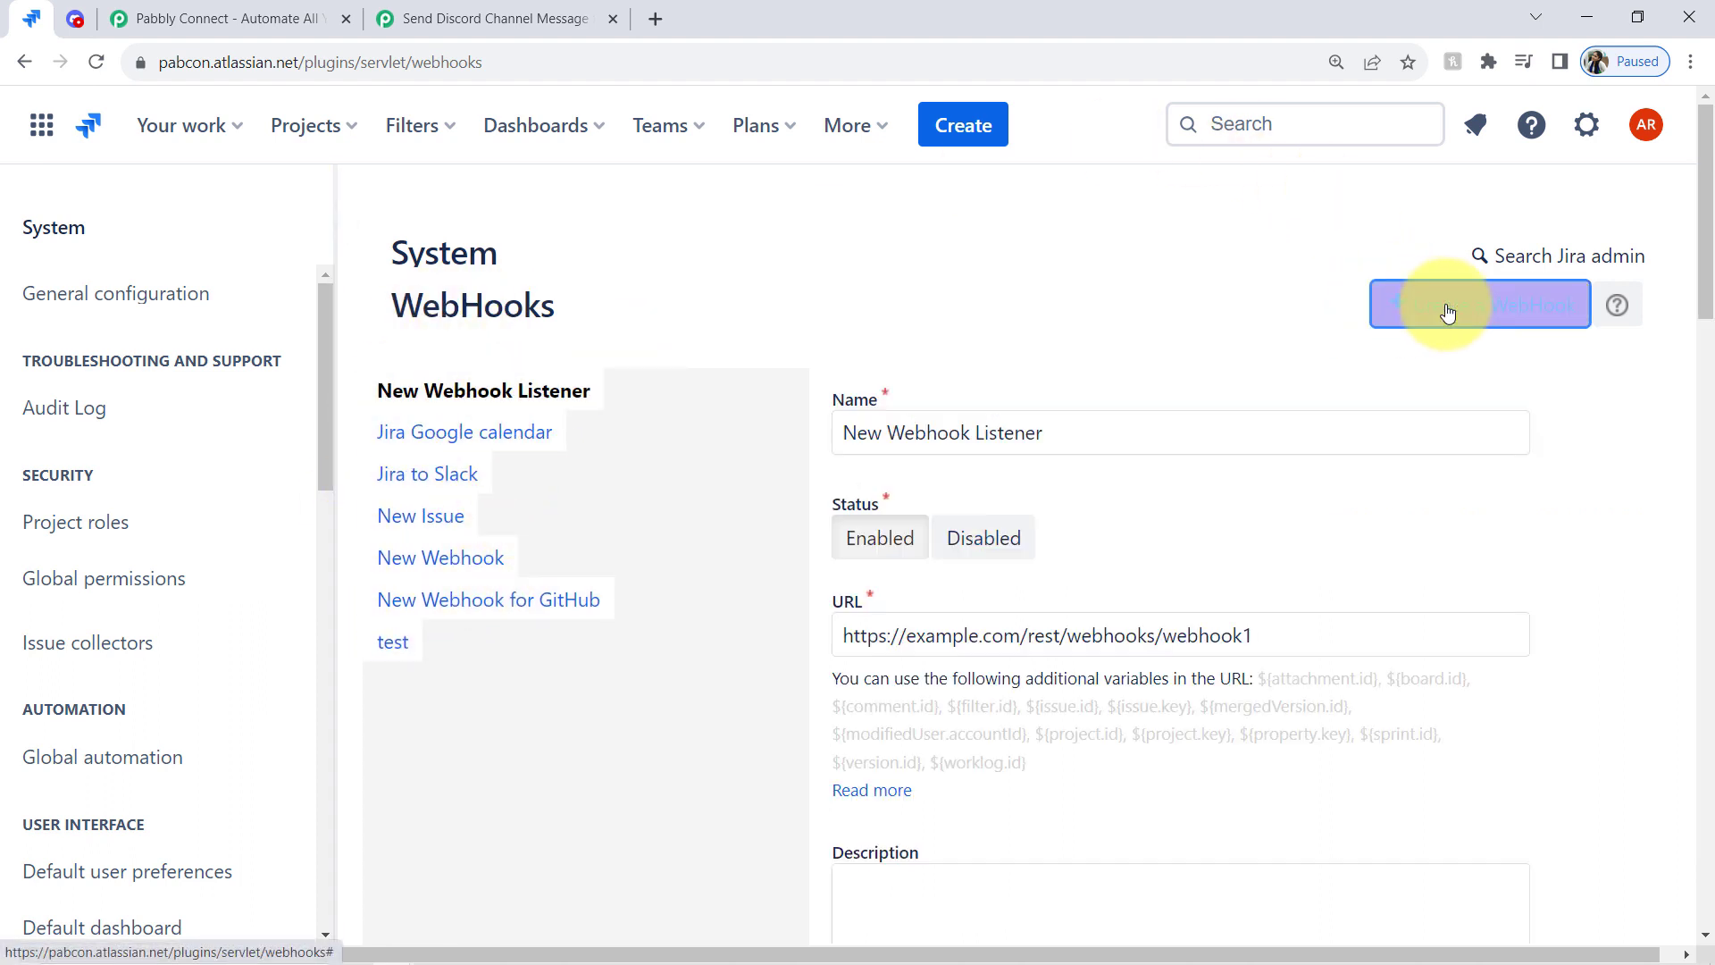
{"action": "double_click", "coordinate": [893, 435]}
{"action": "key", "text": "BackSpace"}
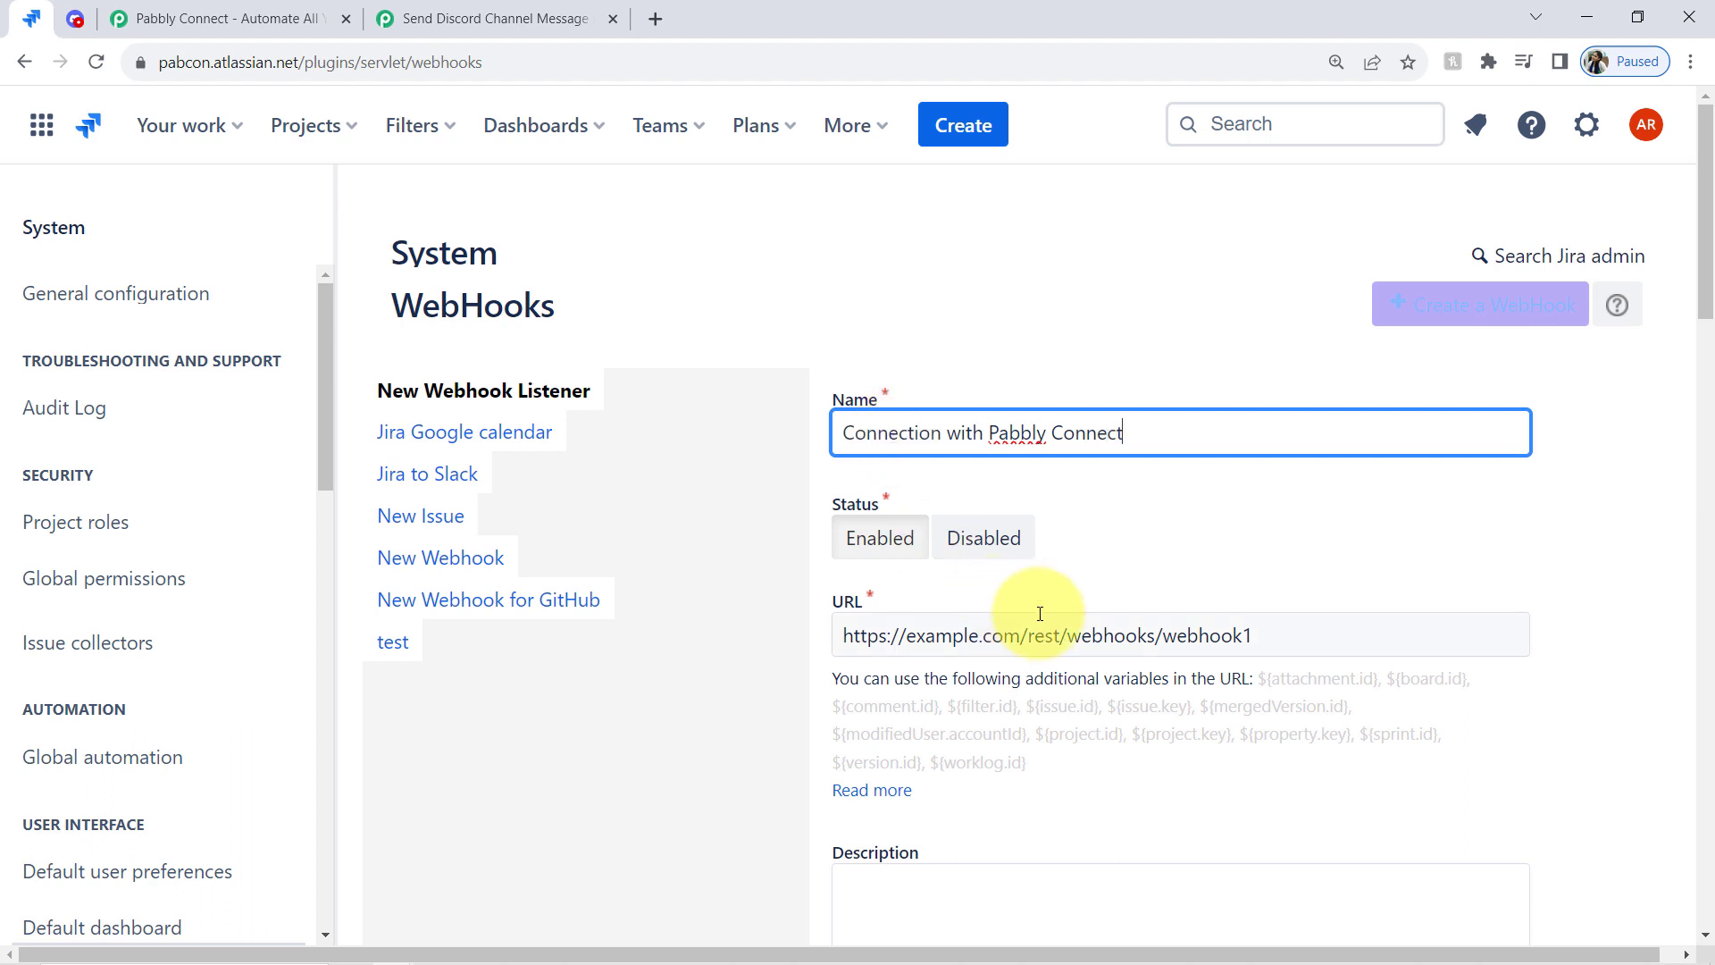
{"action": "left_click", "coordinate": [867, 521]}
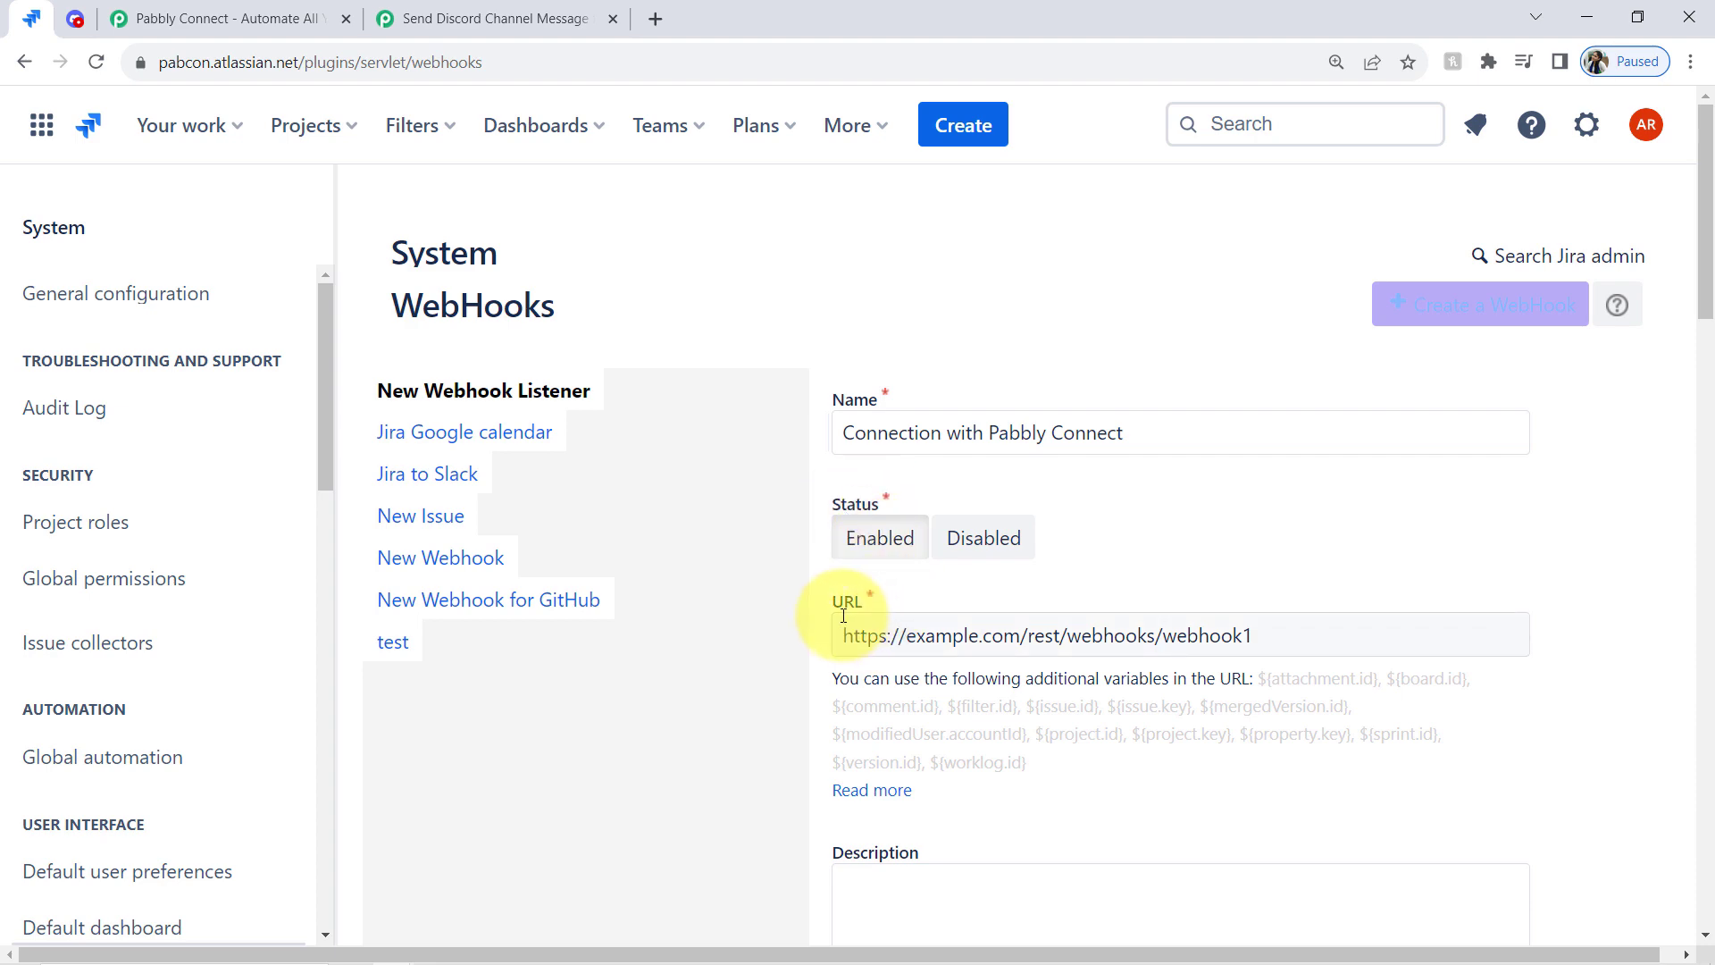
Copy the trigger's webhook URL from Pabbly Connect and paste it as the new Jira webhook's URL
{"action": "left_click_drag", "start_coordinate": [858, 615], "coordinate": [872, 611]}
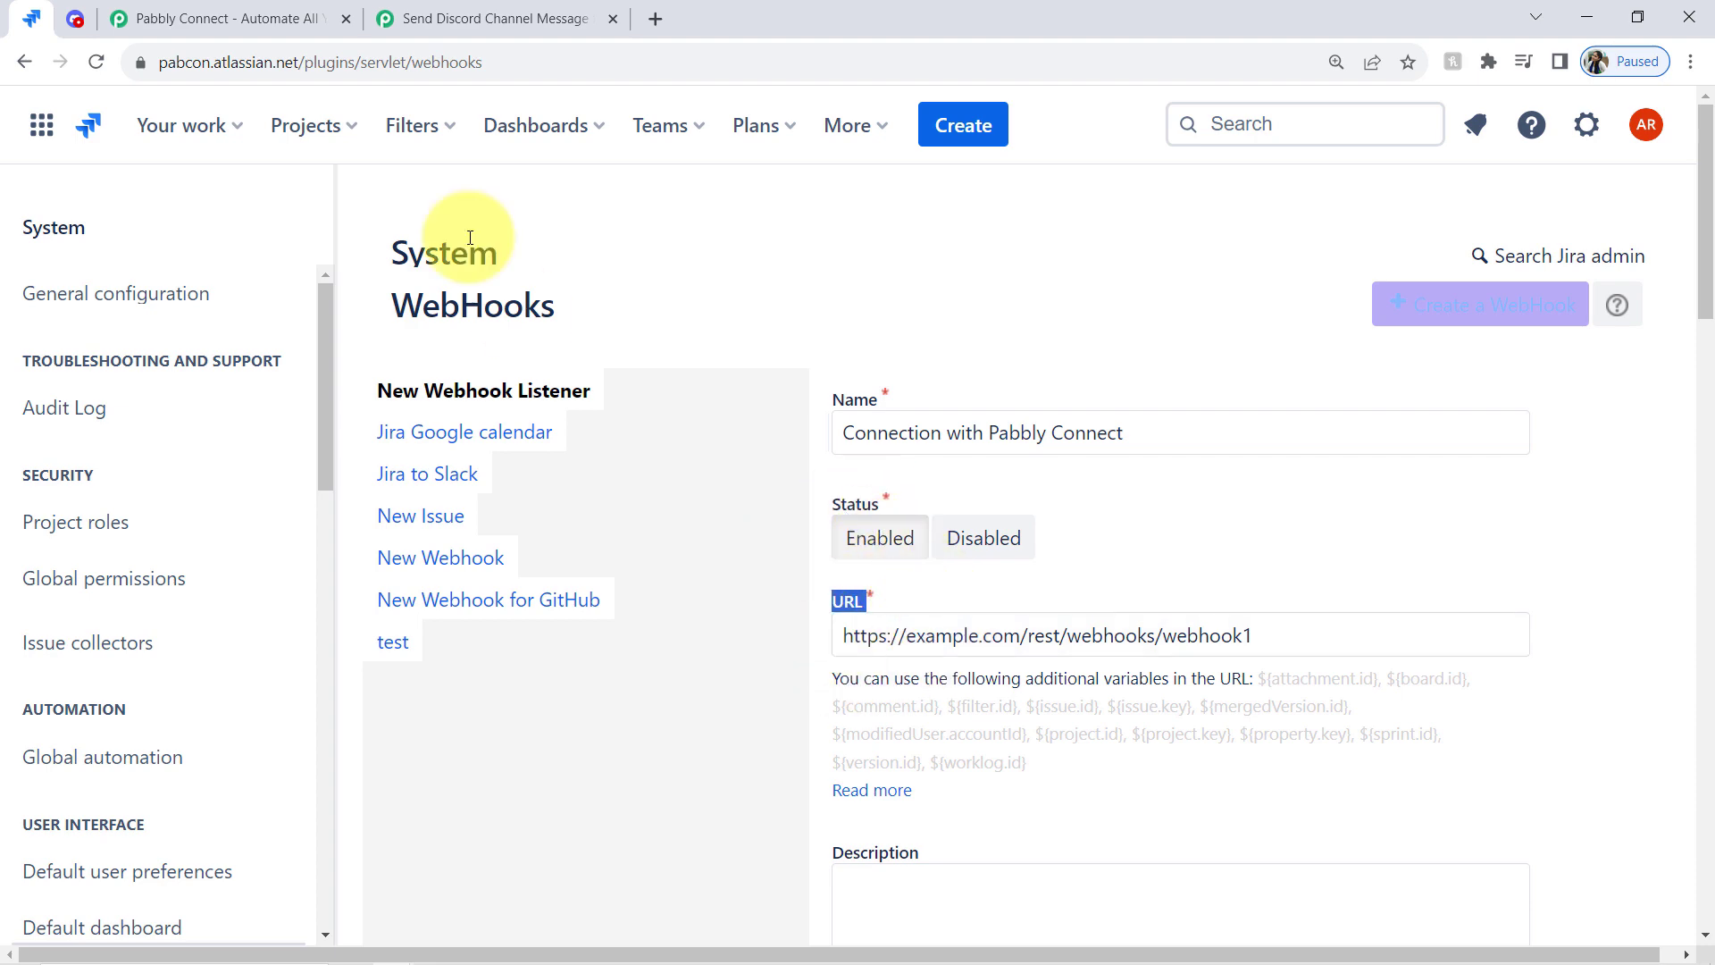
{"action": "left_click", "coordinate": [411, 18]}
{"action": "left_click", "coordinate": [1393, 366]}
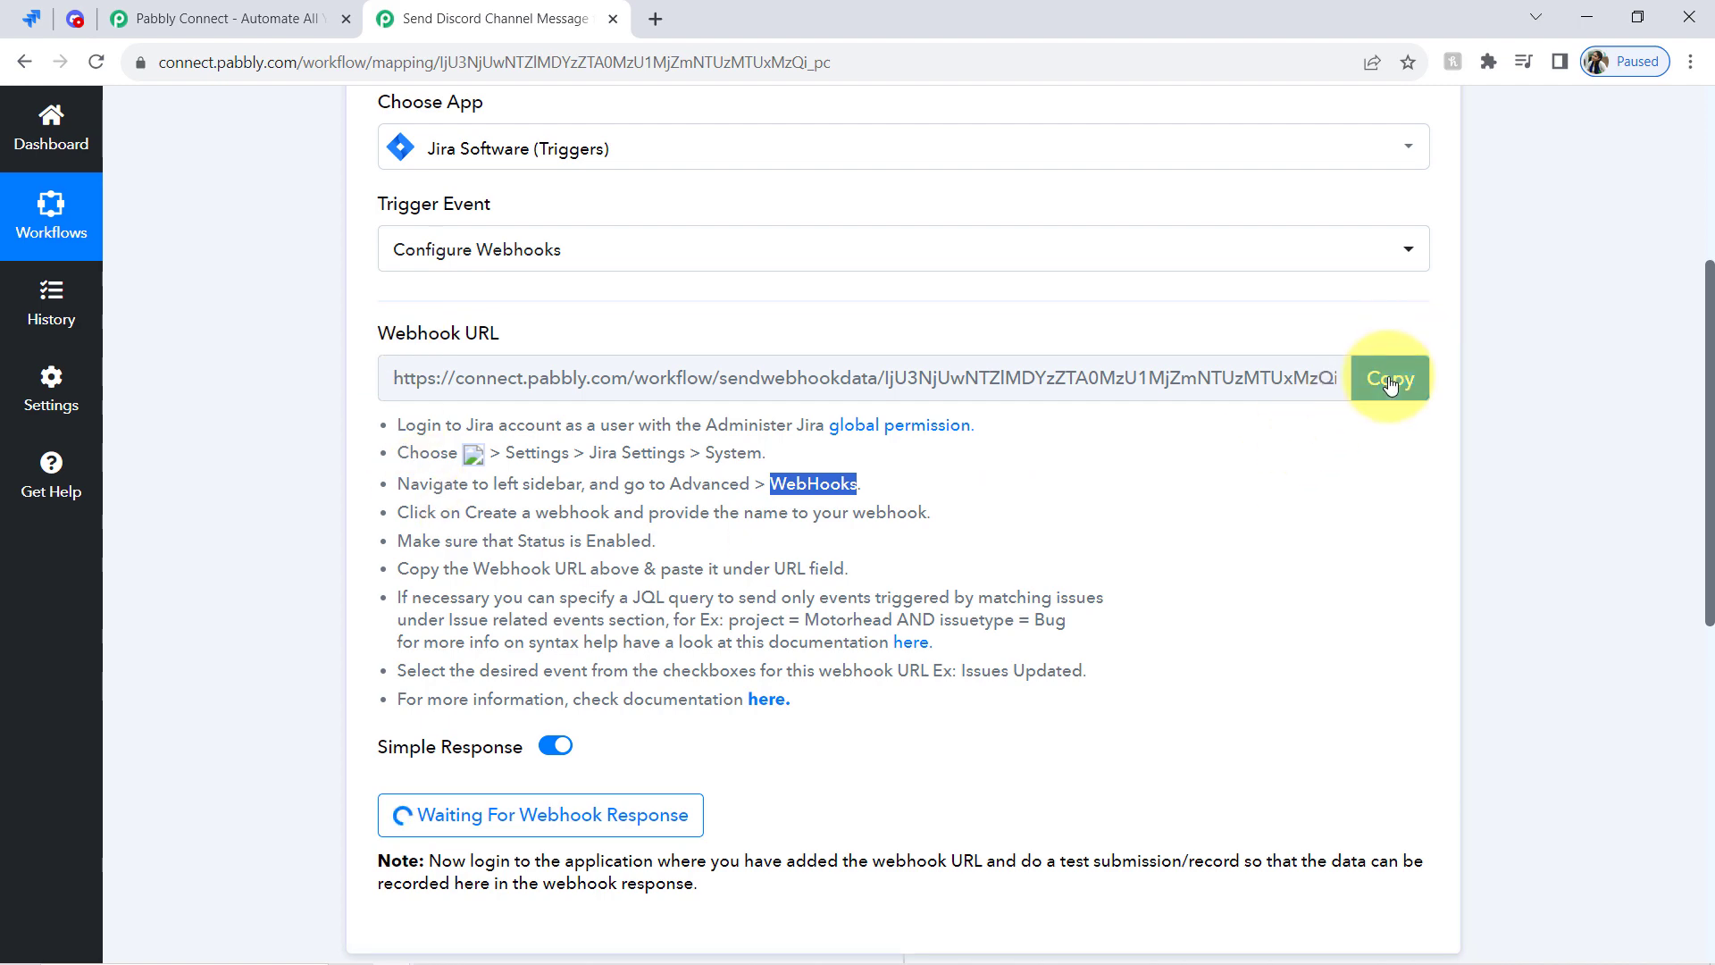
{"action": "left_click", "coordinate": [27, 18]}
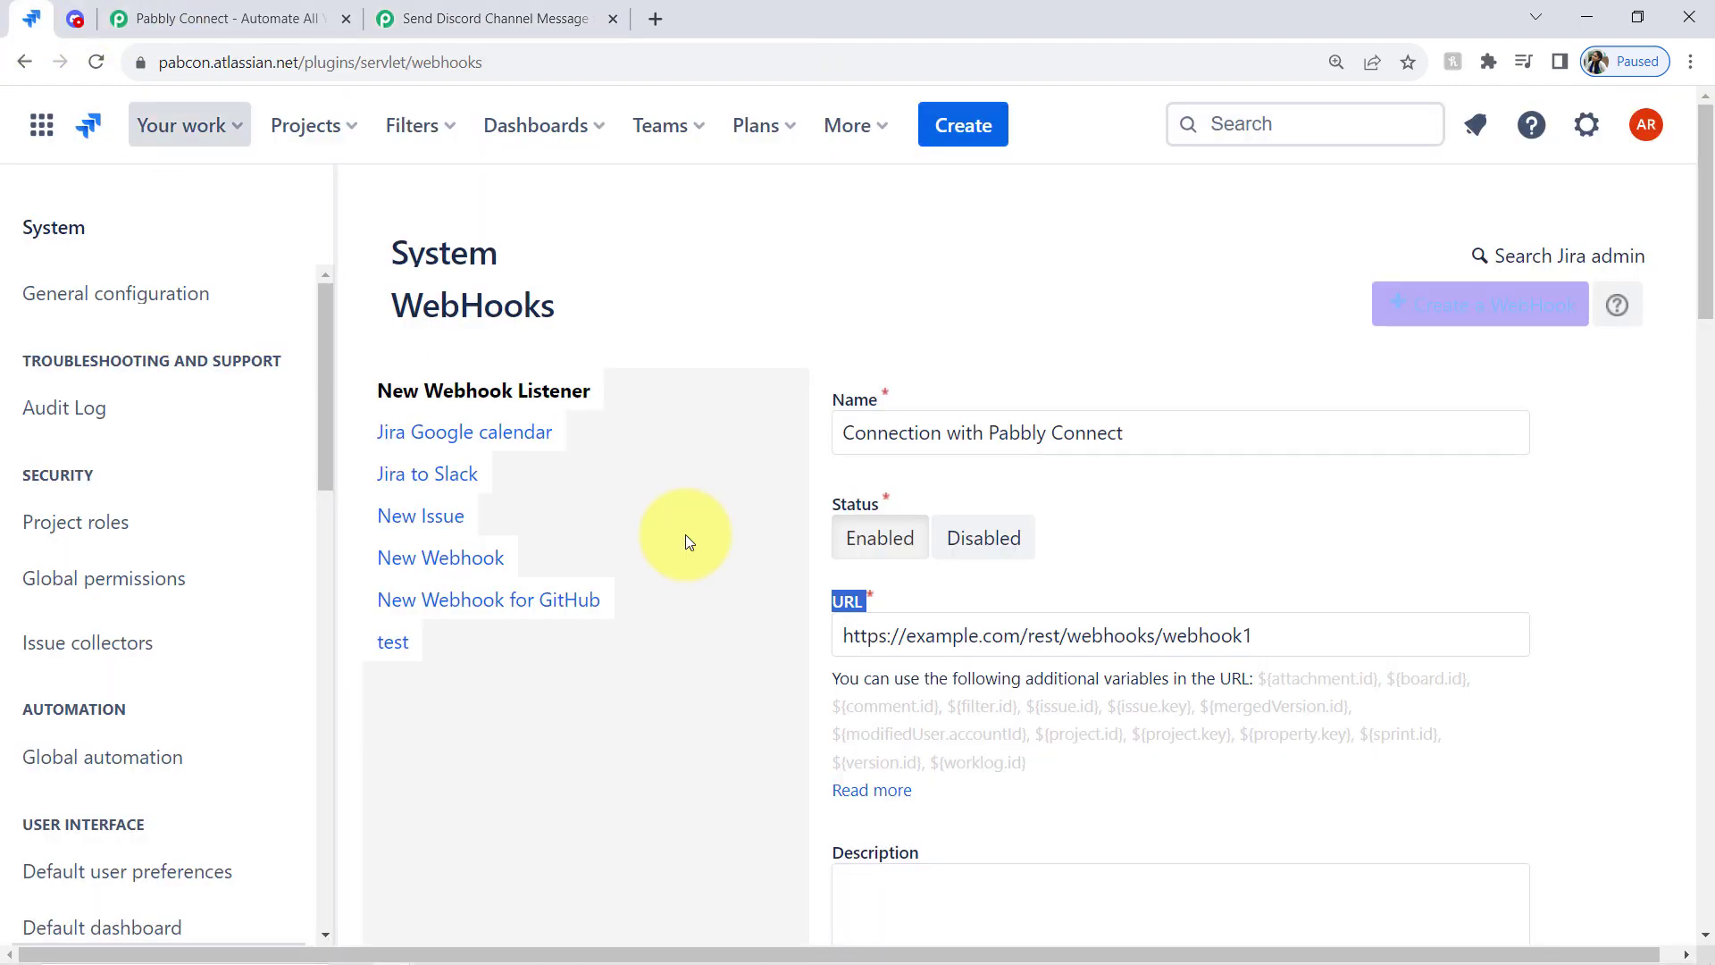
{"action": "double_click", "coordinate": [990, 632]}
{"action": "triple_click", "coordinate": [990, 632]}
{"action": "key", "text": "ctrl+v"}
{"action": "left_click_drag", "start_coordinate": [1107, 570], "coordinate": [1447, 482]}
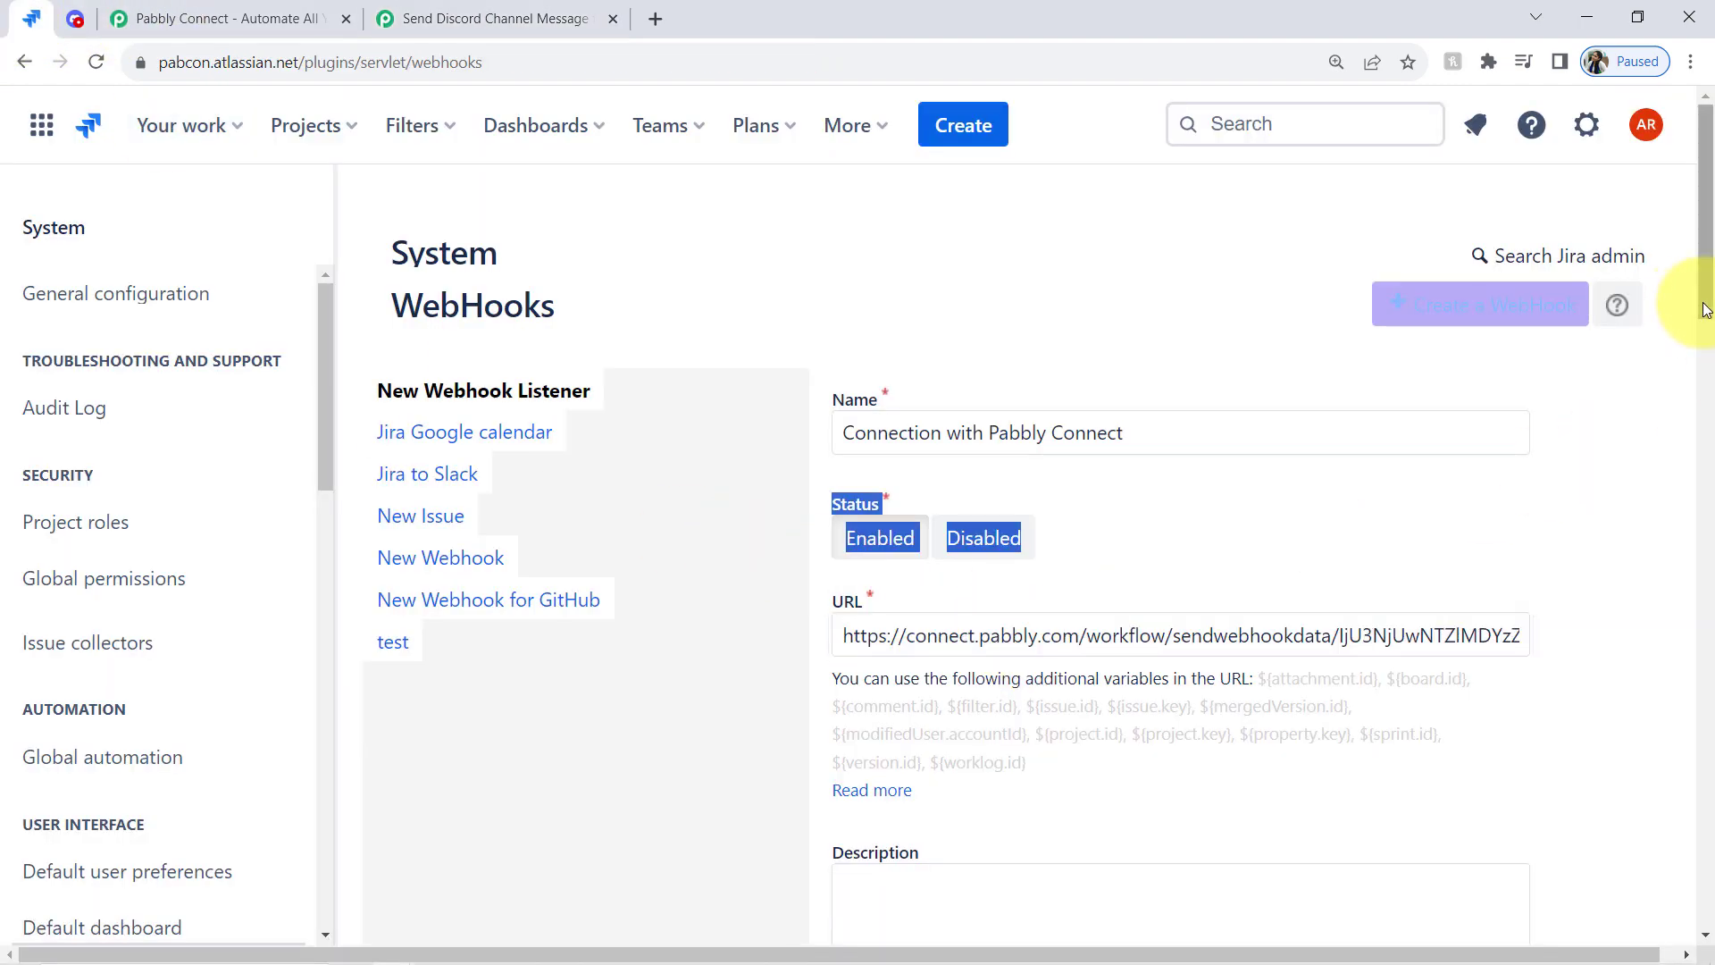
Select the updated event for both Issue and Comment under the webhook's issue related events
{"action": "left_click_drag", "start_coordinate": [1706, 309], "coordinate": [1680, 490]}
{"action": "left_click_drag", "start_coordinate": [841, 343], "coordinate": [1037, 302]}
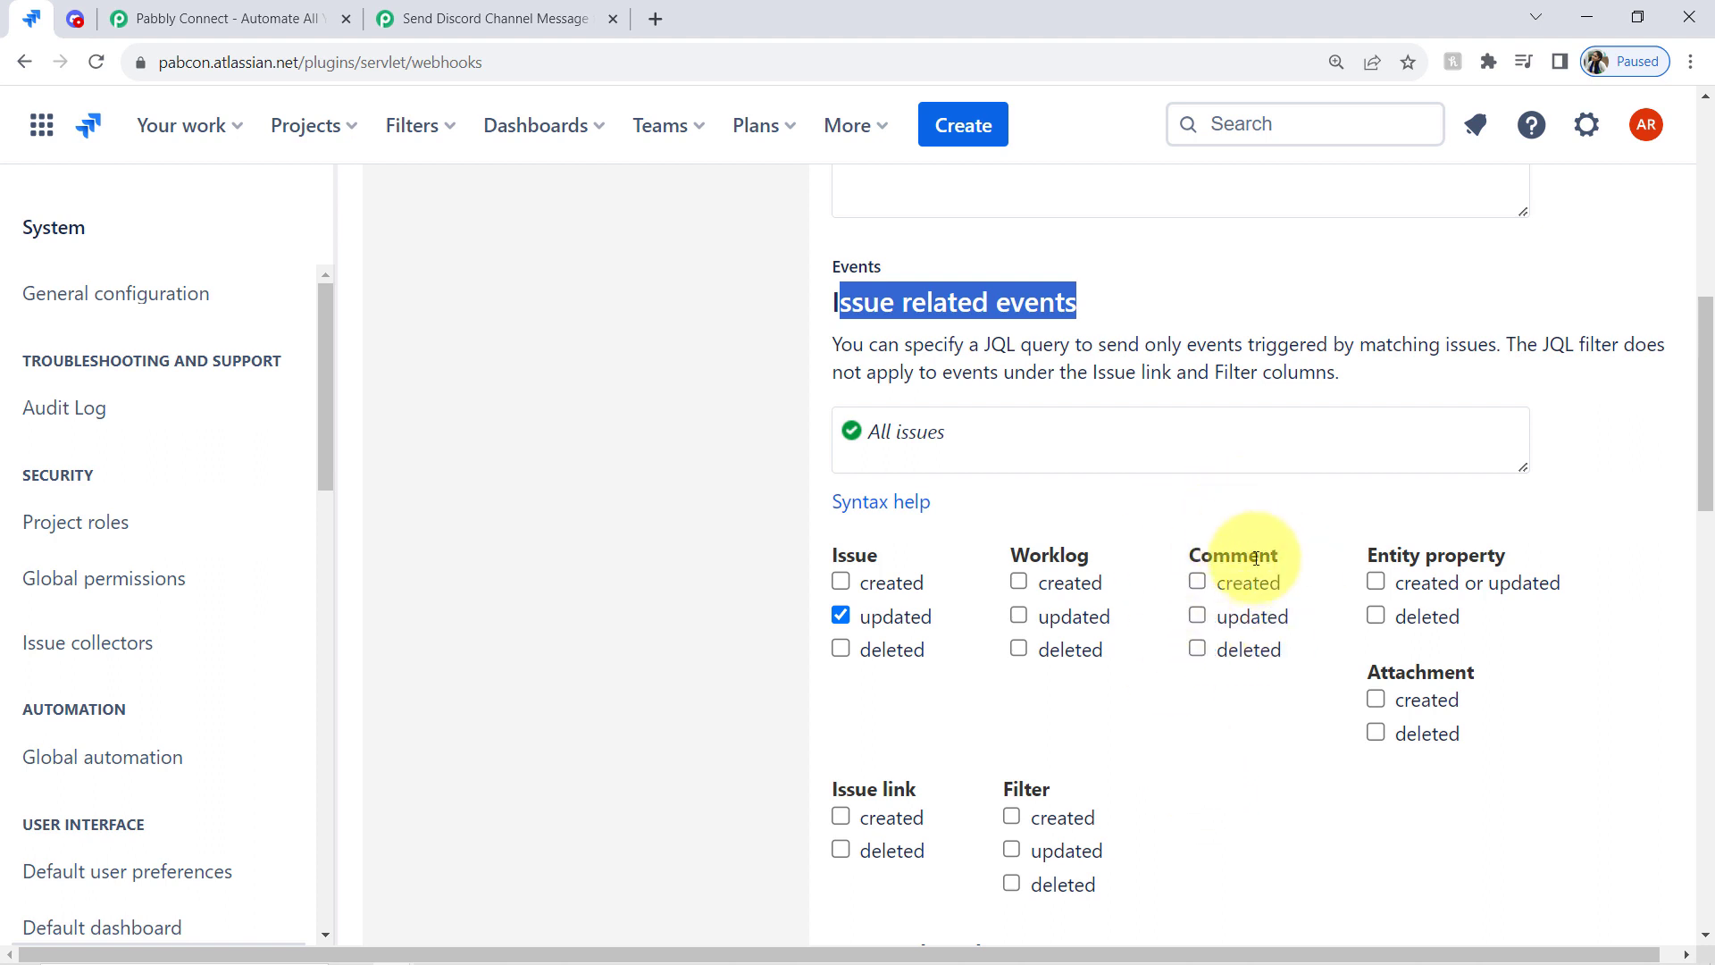
{"action": "left_click", "coordinate": [1197, 616]}
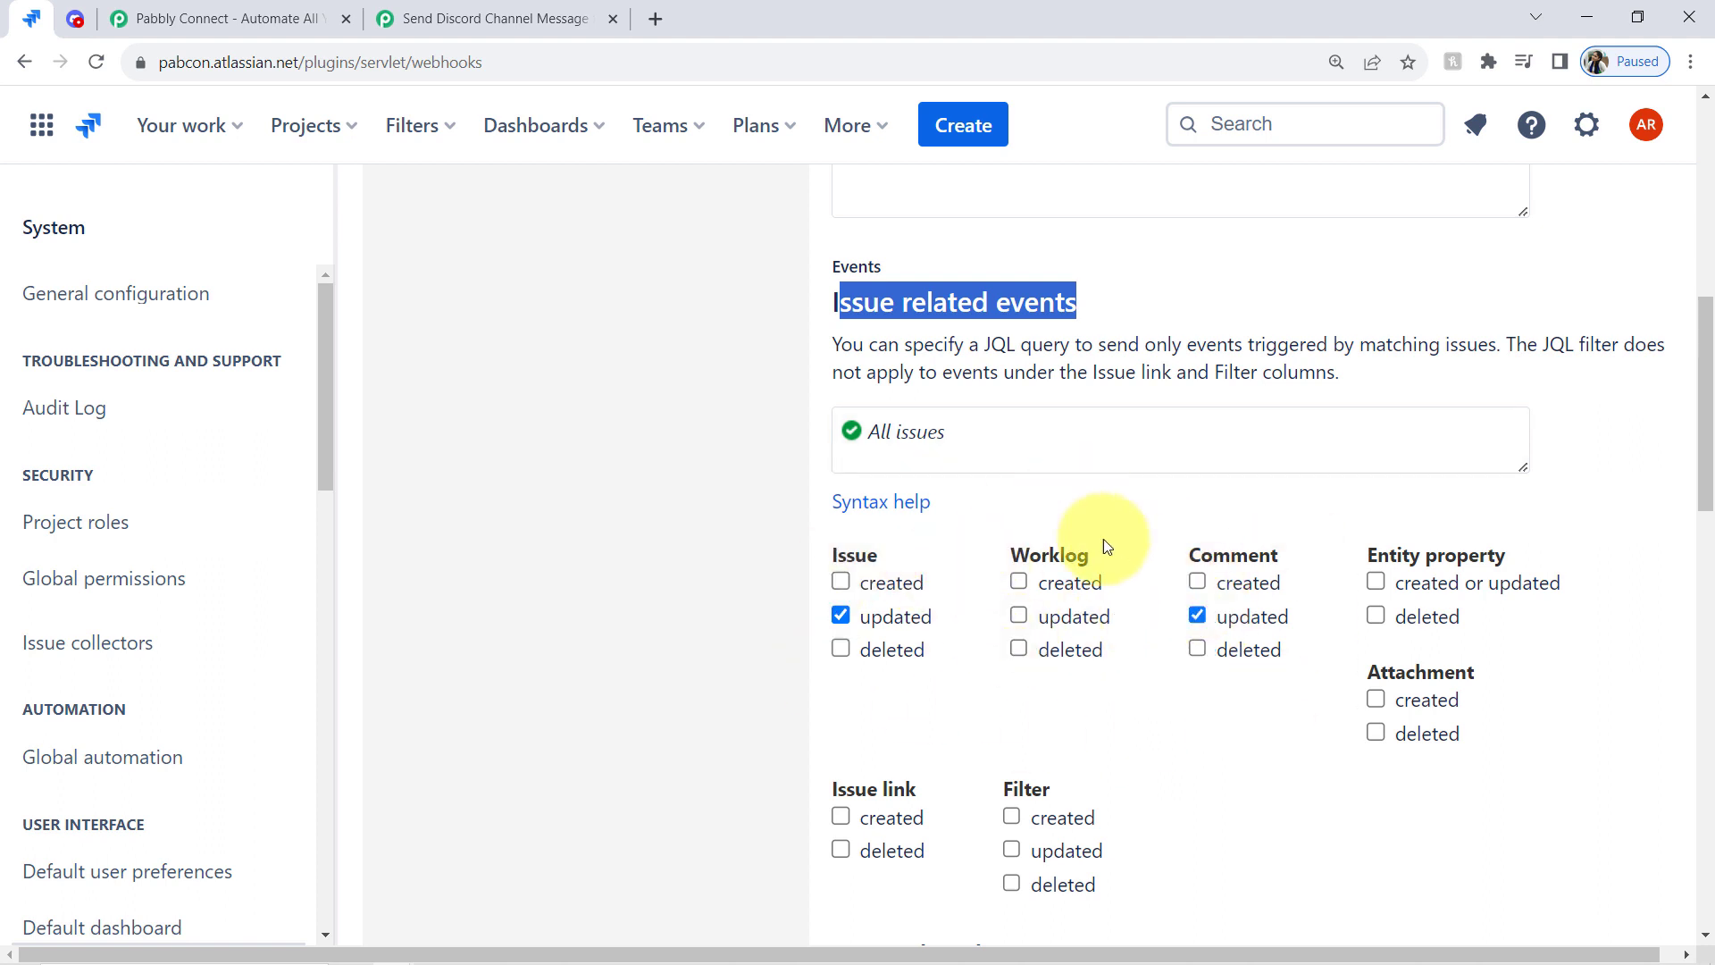
Copy the example query "project = Motorhead AND issuetype = Bug" from Pabbly Connect's instructions into the Jira webhook's JQL filter
{"action": "left_click", "coordinate": [898, 436]}
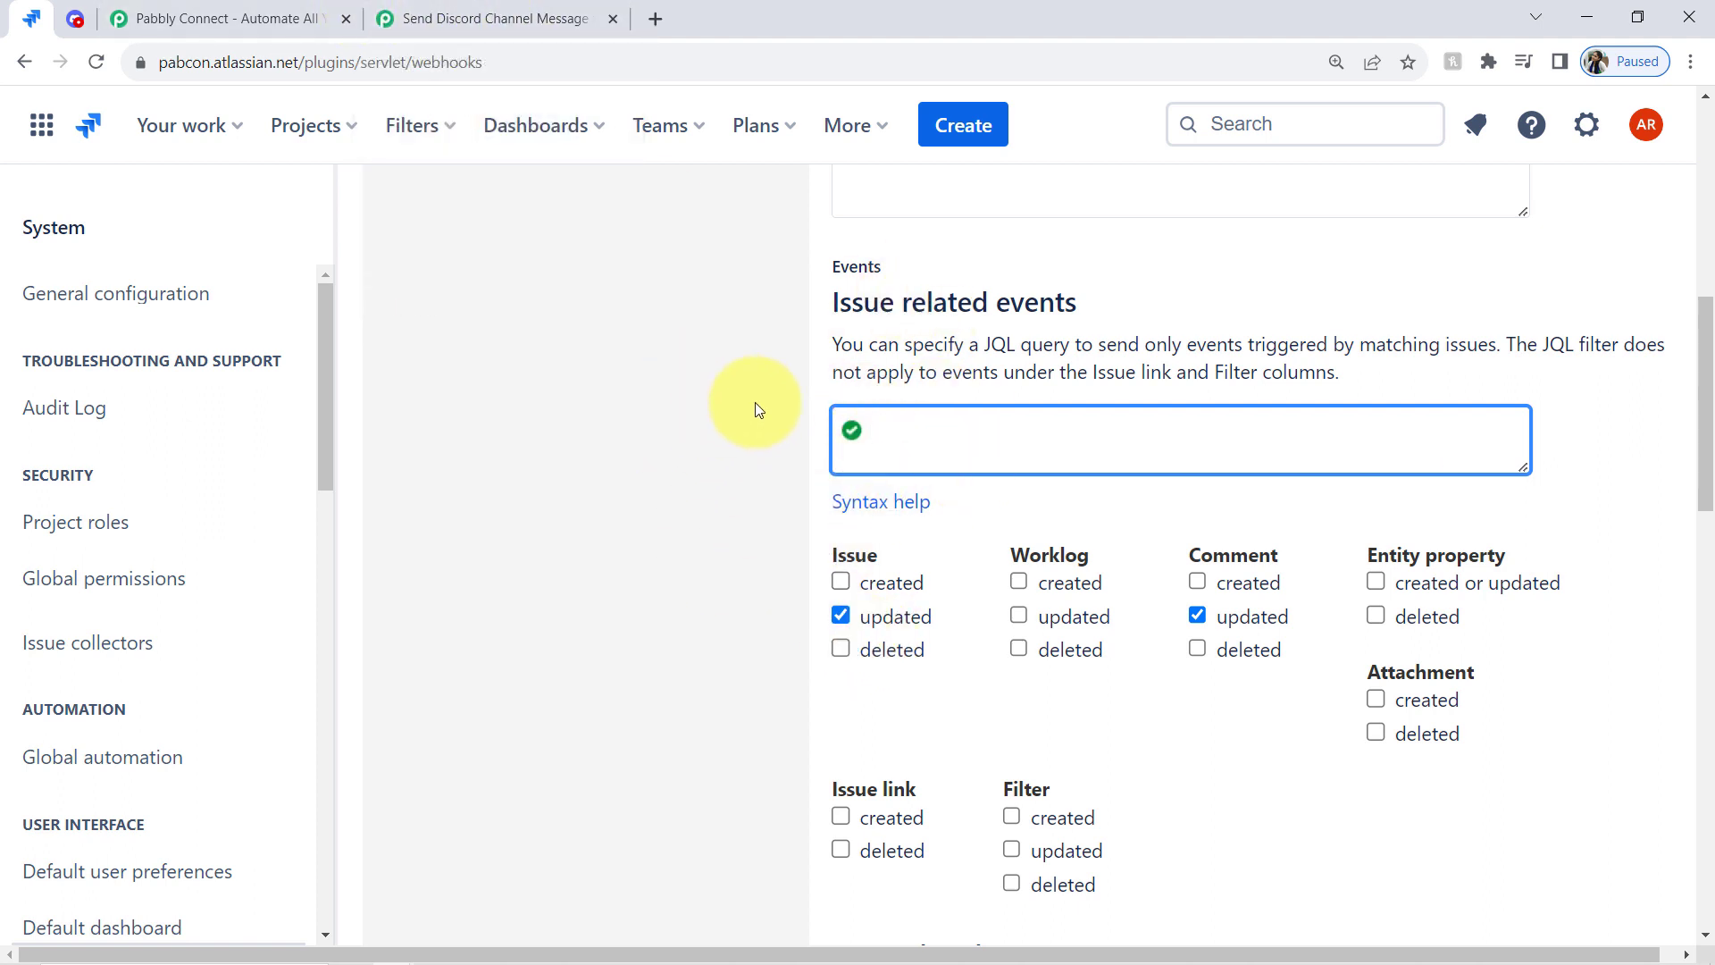
{"action": "left_click", "coordinate": [572, 19]}
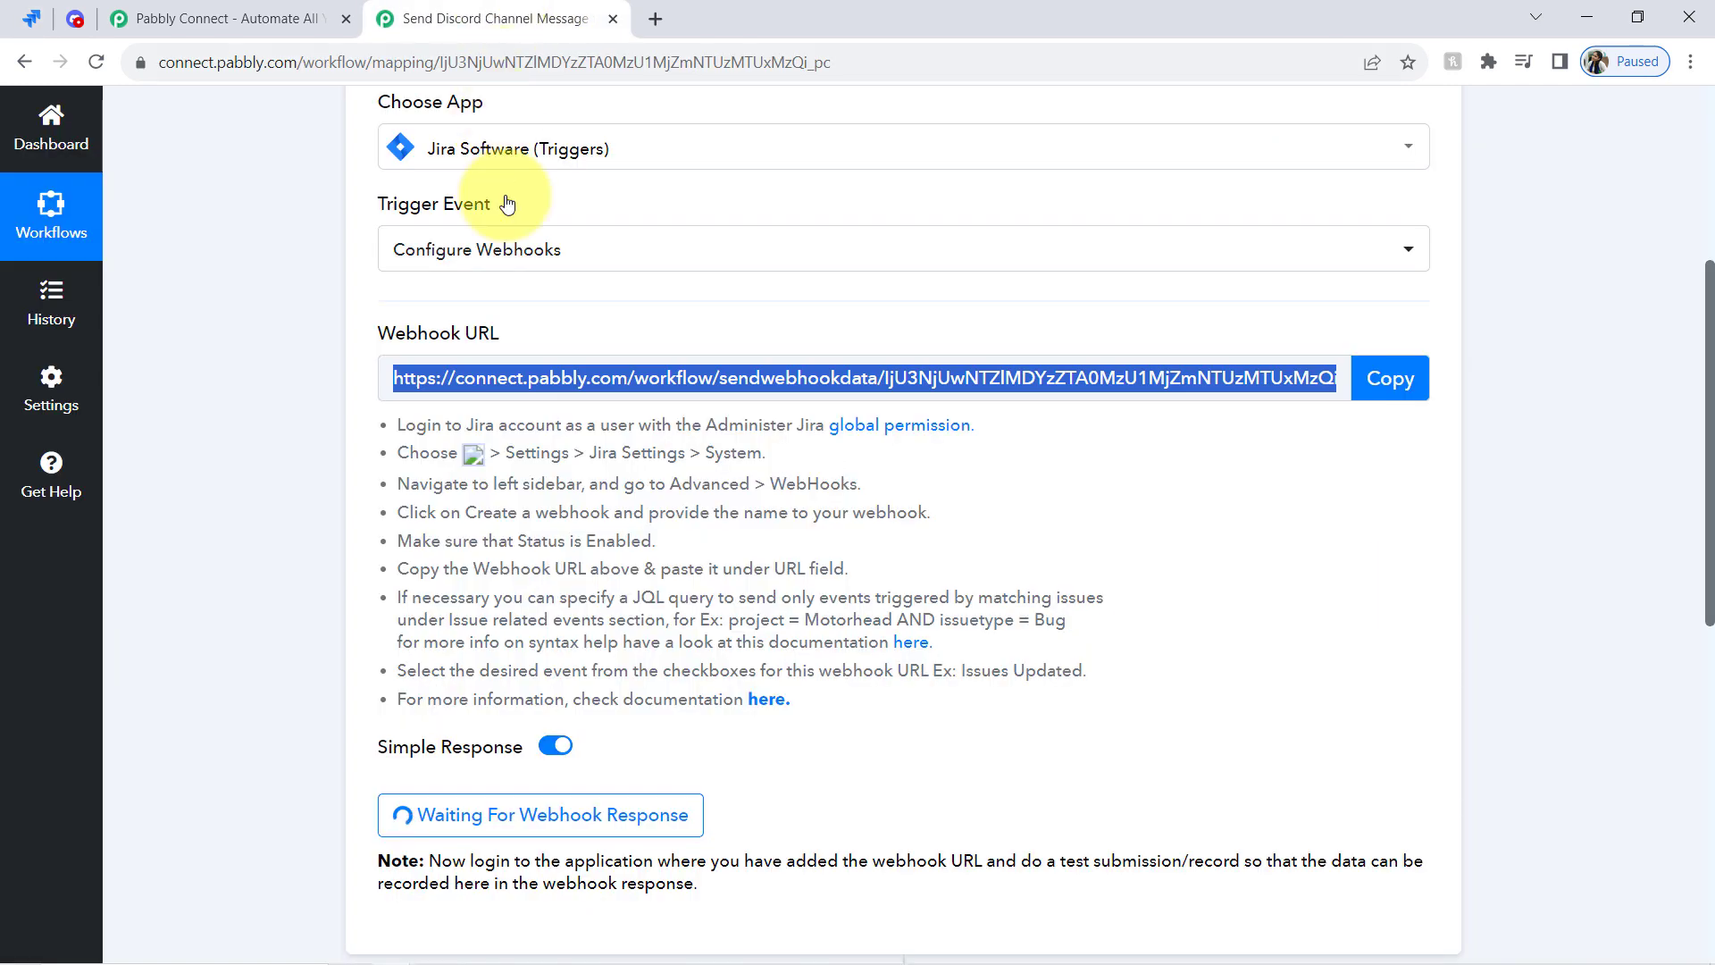
{"action": "left_click", "coordinate": [705, 615]}
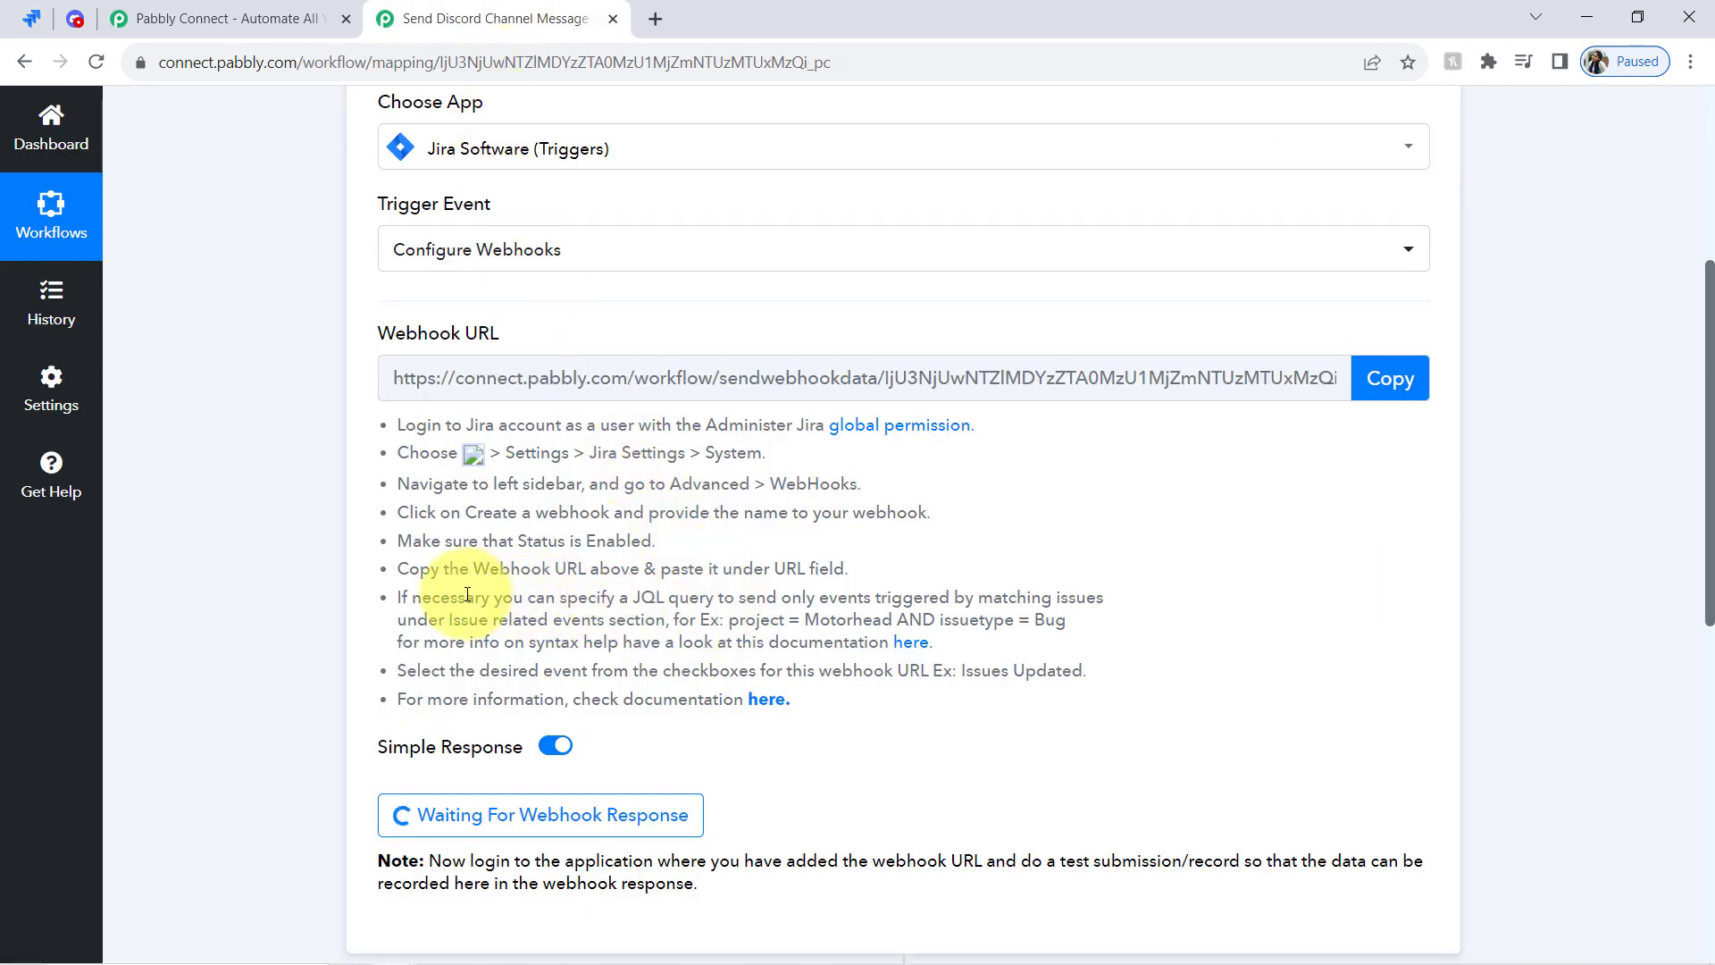
{"action": "left_click_drag", "start_coordinate": [467, 595], "coordinate": [1109, 633]}
{"action": "left_click", "coordinate": [643, 619]}
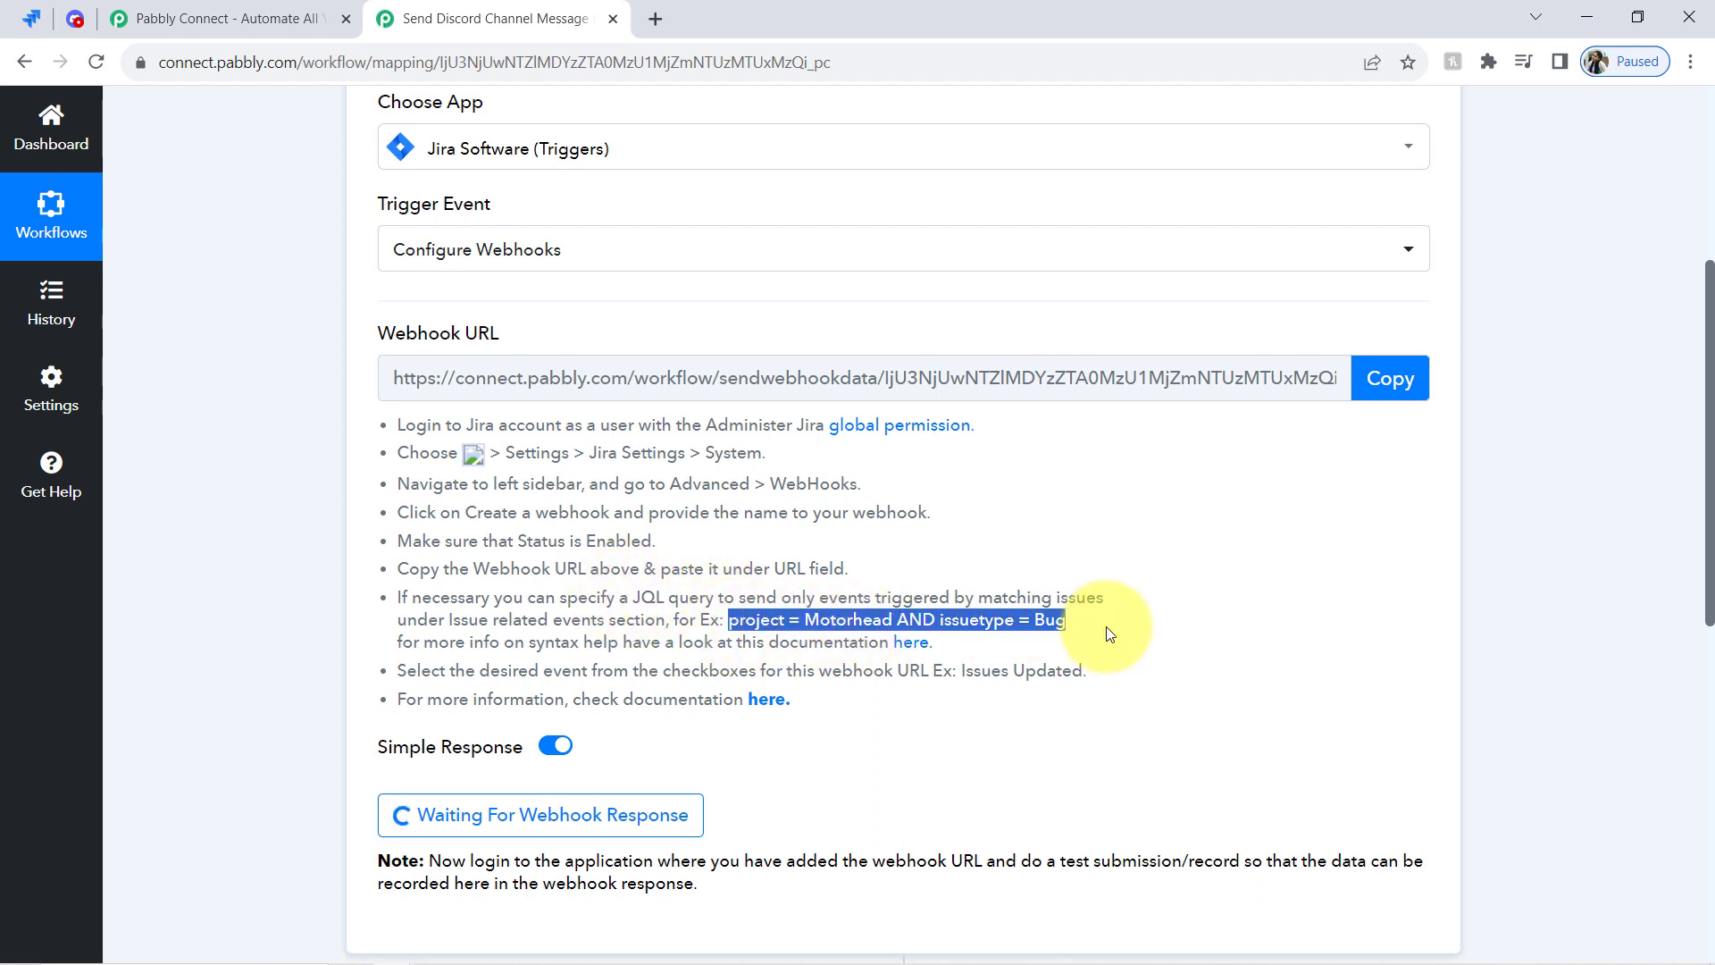
{"action": "left_click", "coordinate": [34, 19]}
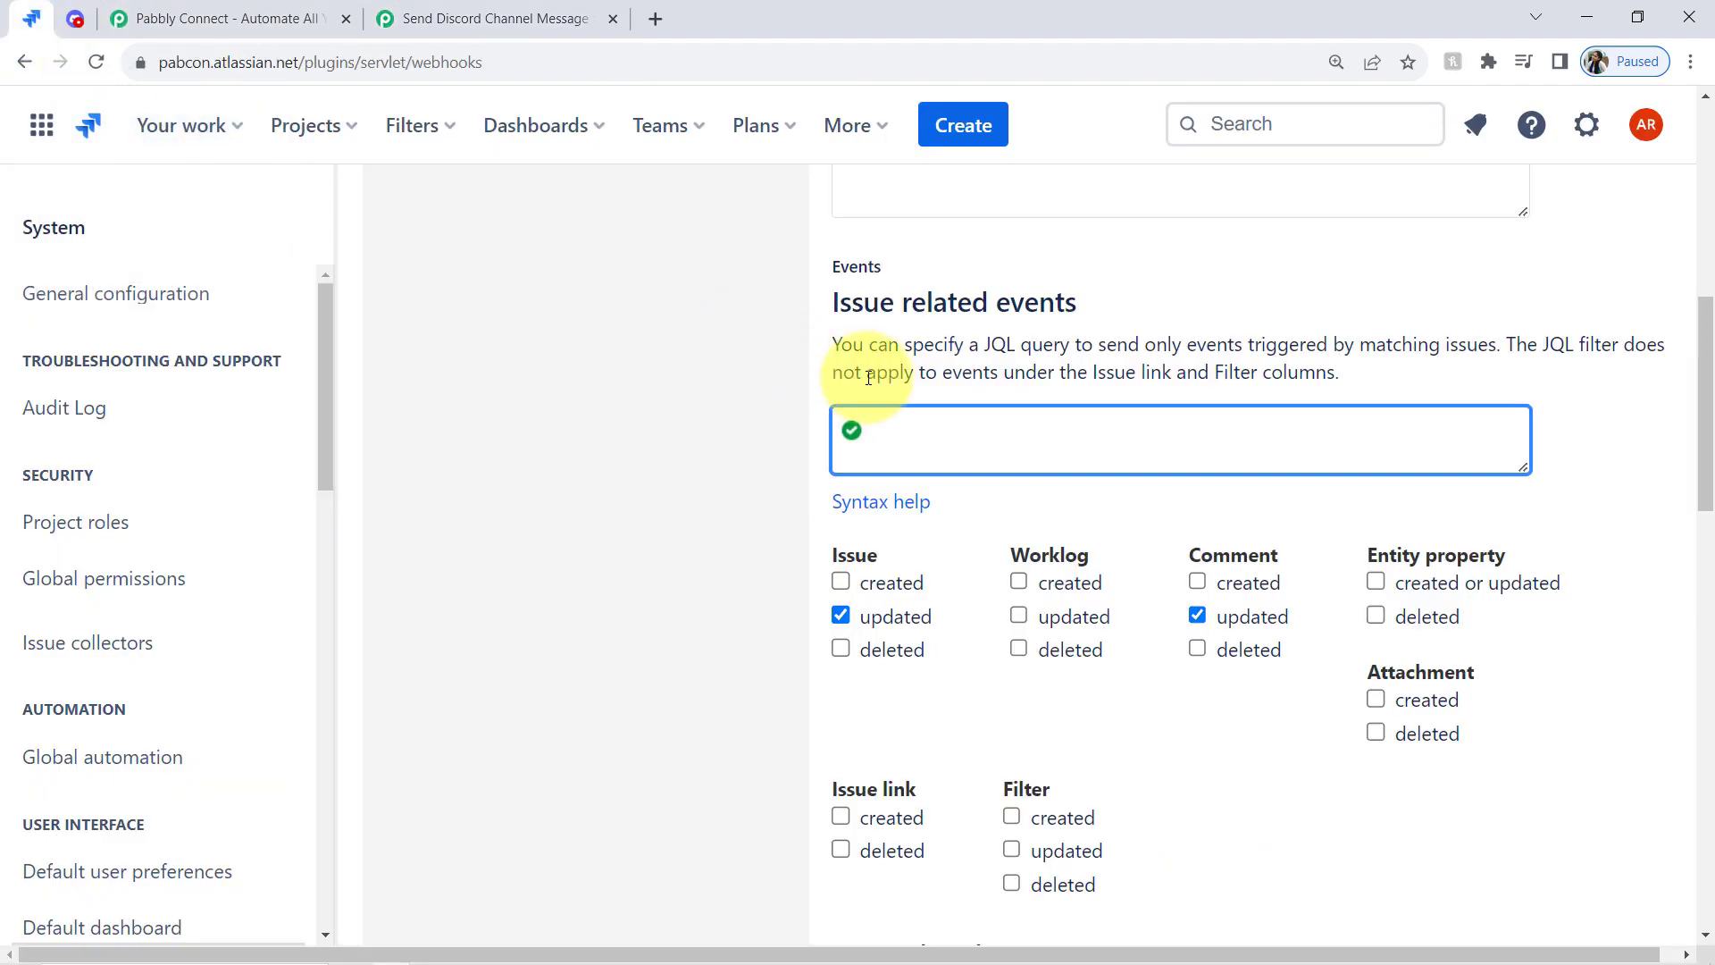
{"action": "left_click", "coordinate": [990, 426]}
{"action": "key", "text": "ctrl+v"}
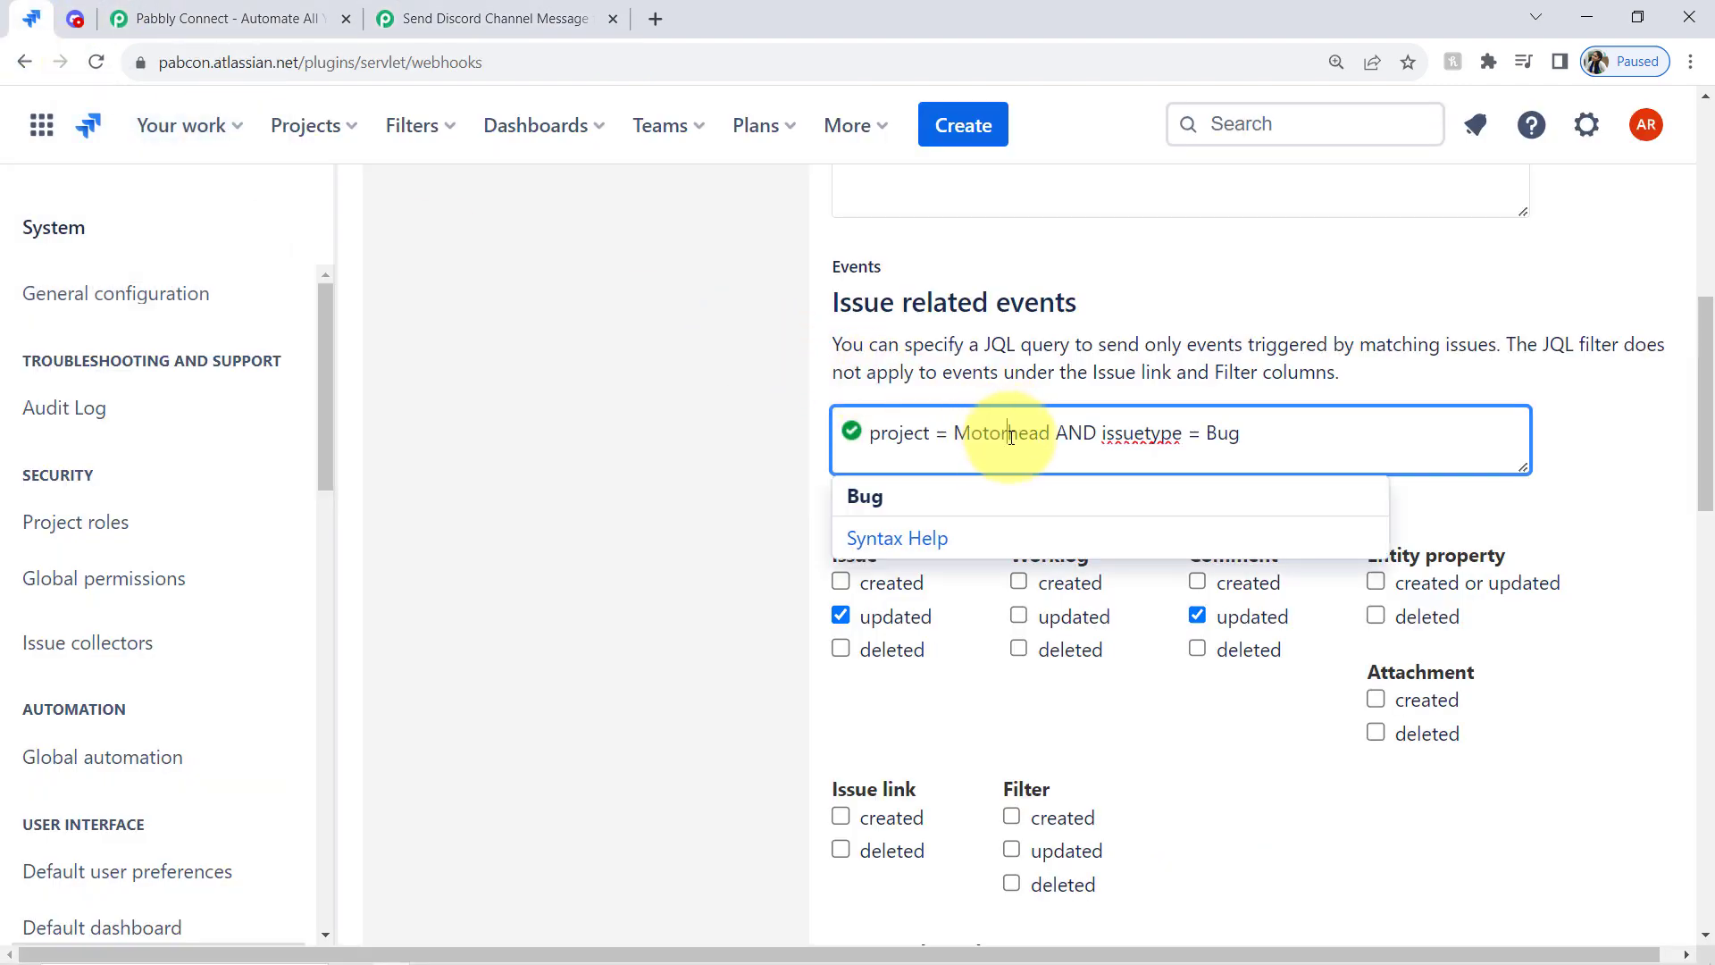
Change the JQL filter to project = "Demo service project" AND issuetype = Task
{"action": "double_click", "coordinate": [1010, 435]}
{"action": "key", "text": "BackSpace"}
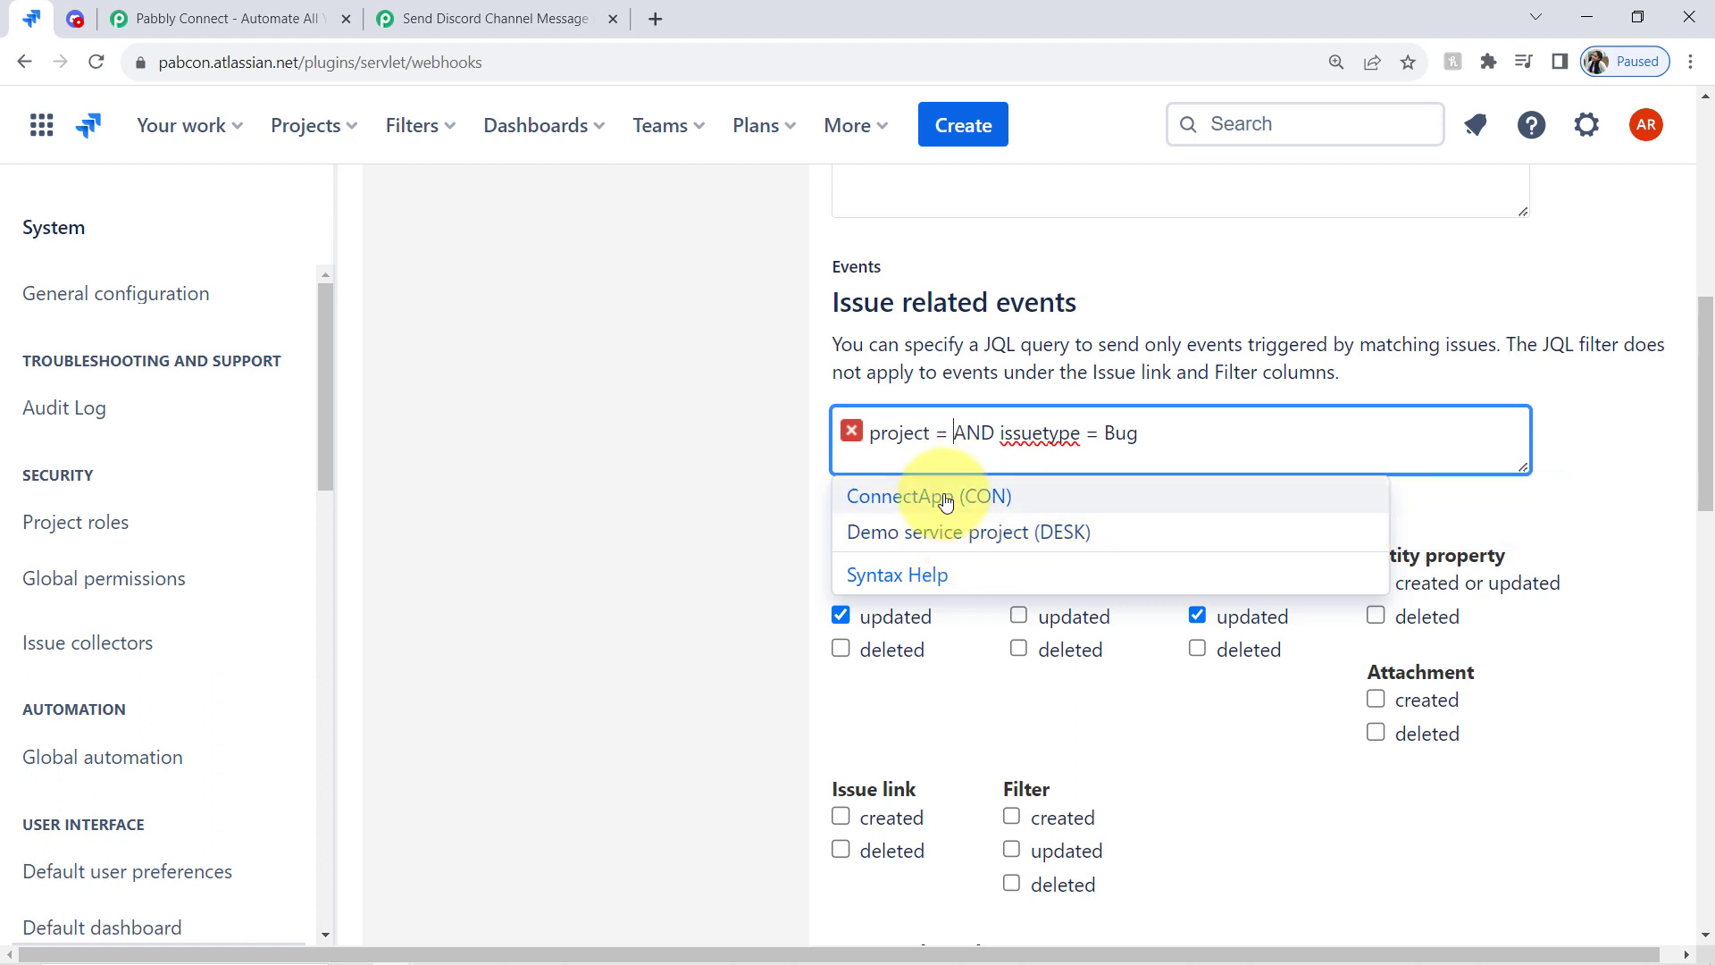
{"action": "left_click", "coordinate": [961, 544]}
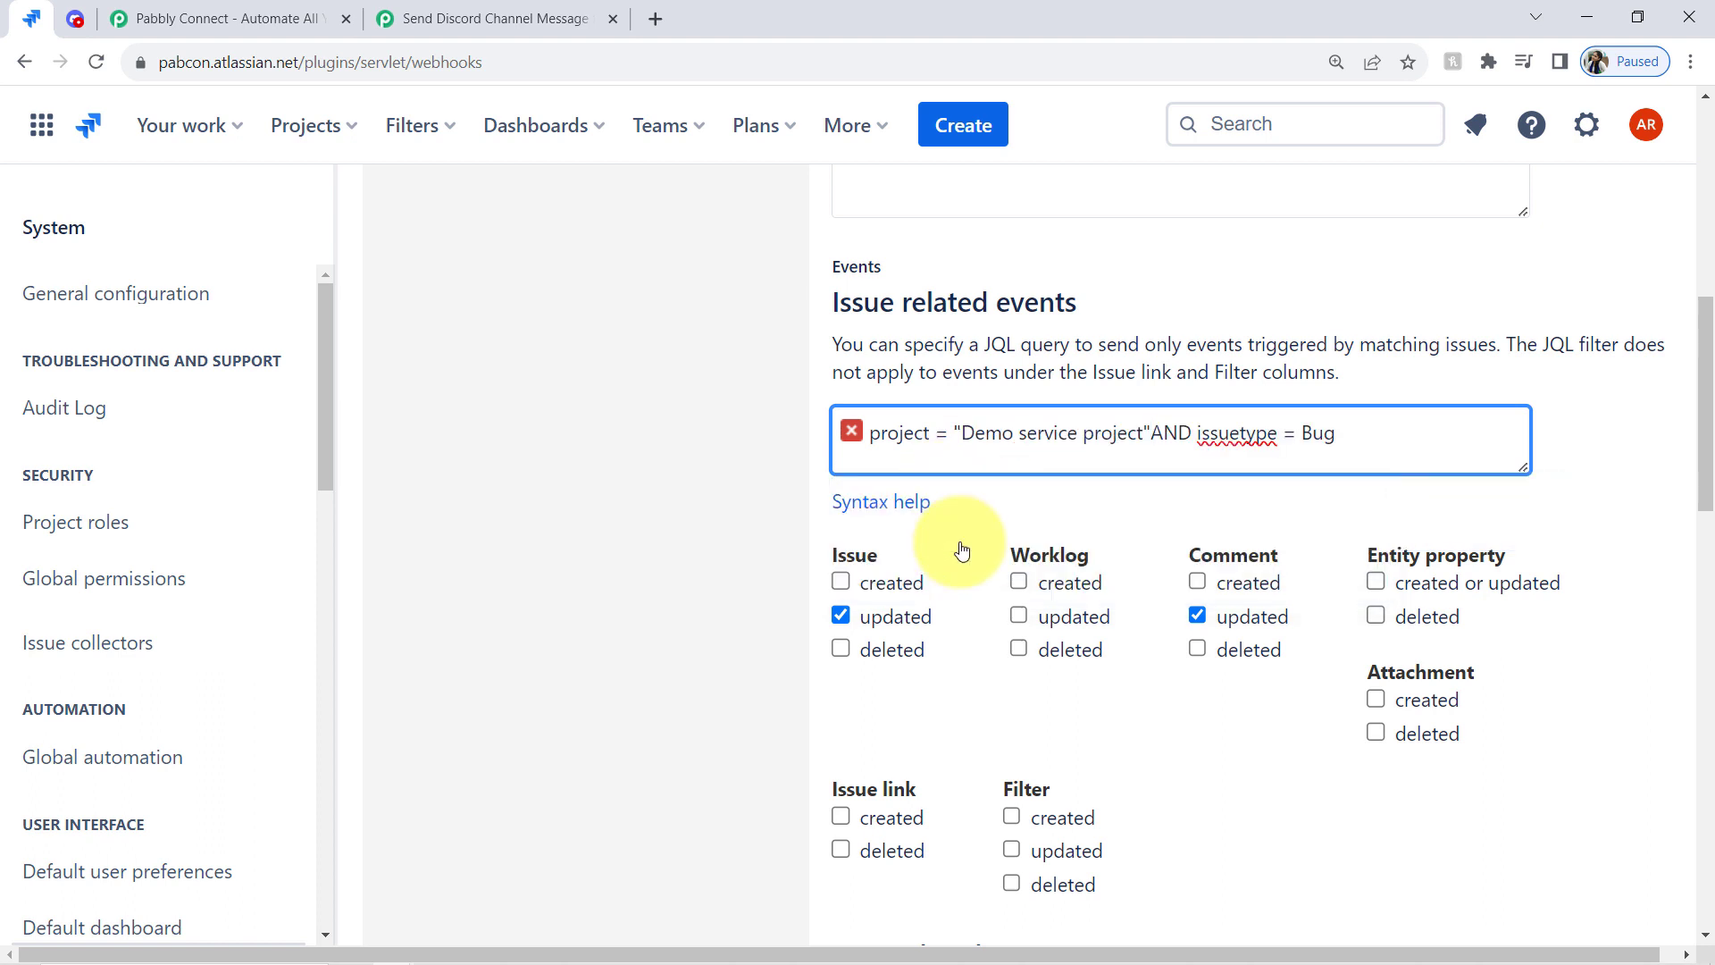
{"action": "left_click", "coordinate": [1147, 436]}
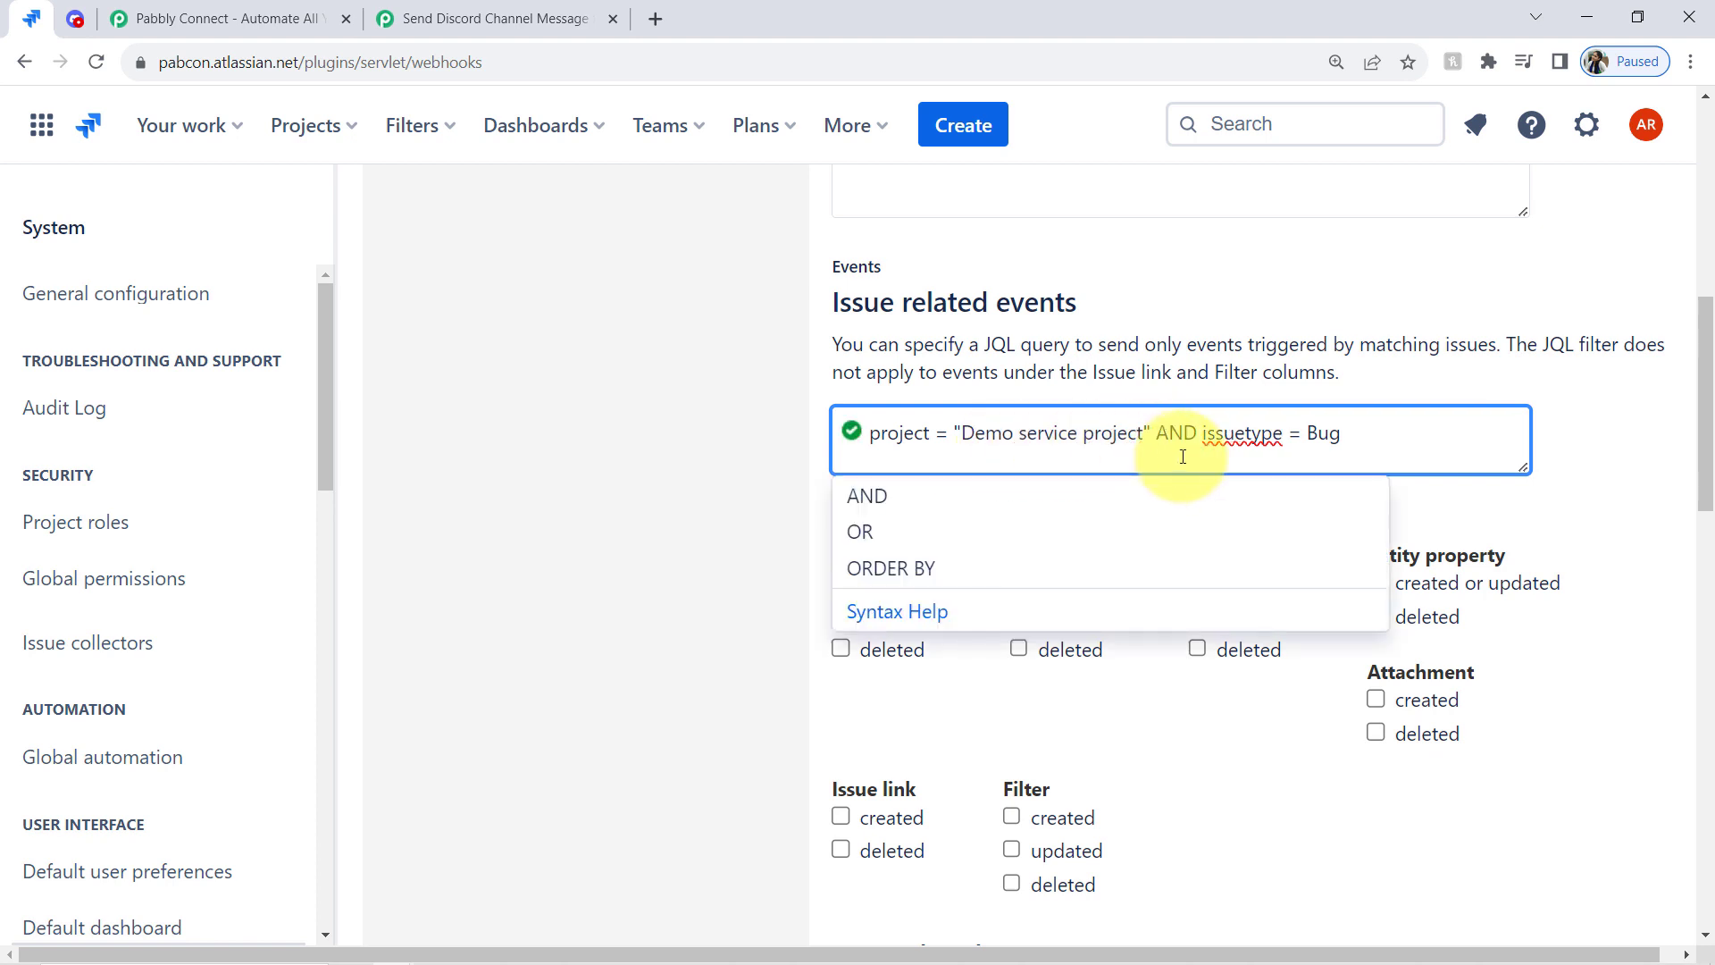
{"action": "double_click", "coordinate": [1323, 435]}
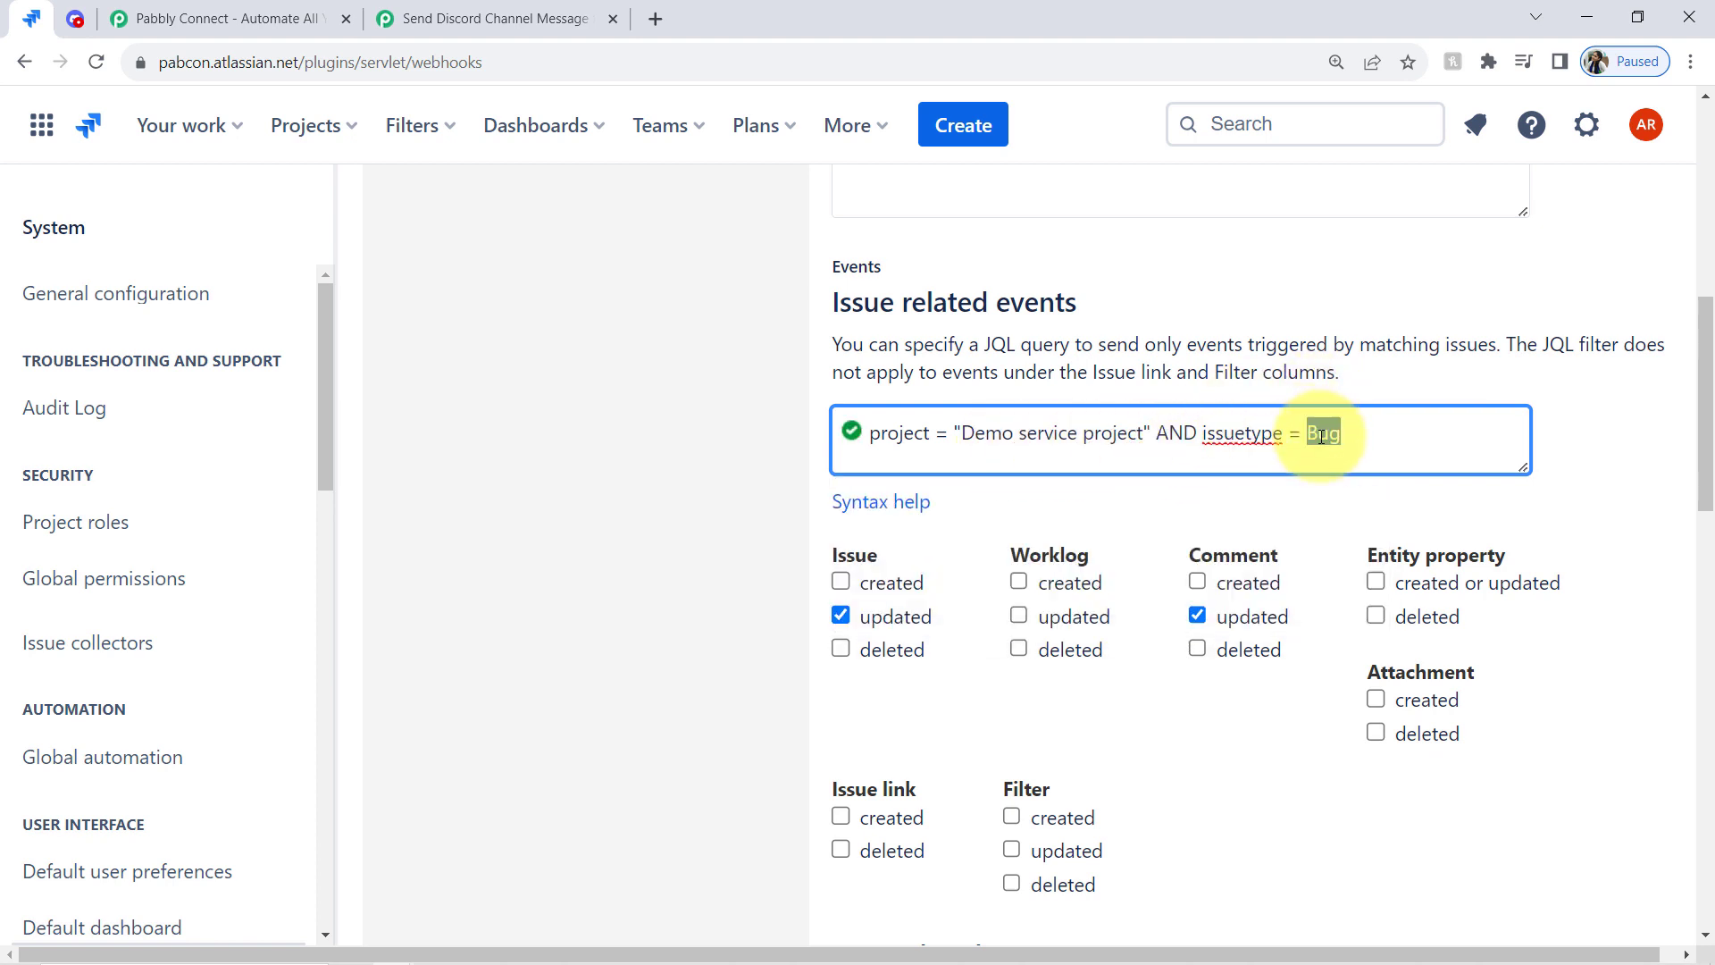
{"action": "key", "text": "BackSpace"}
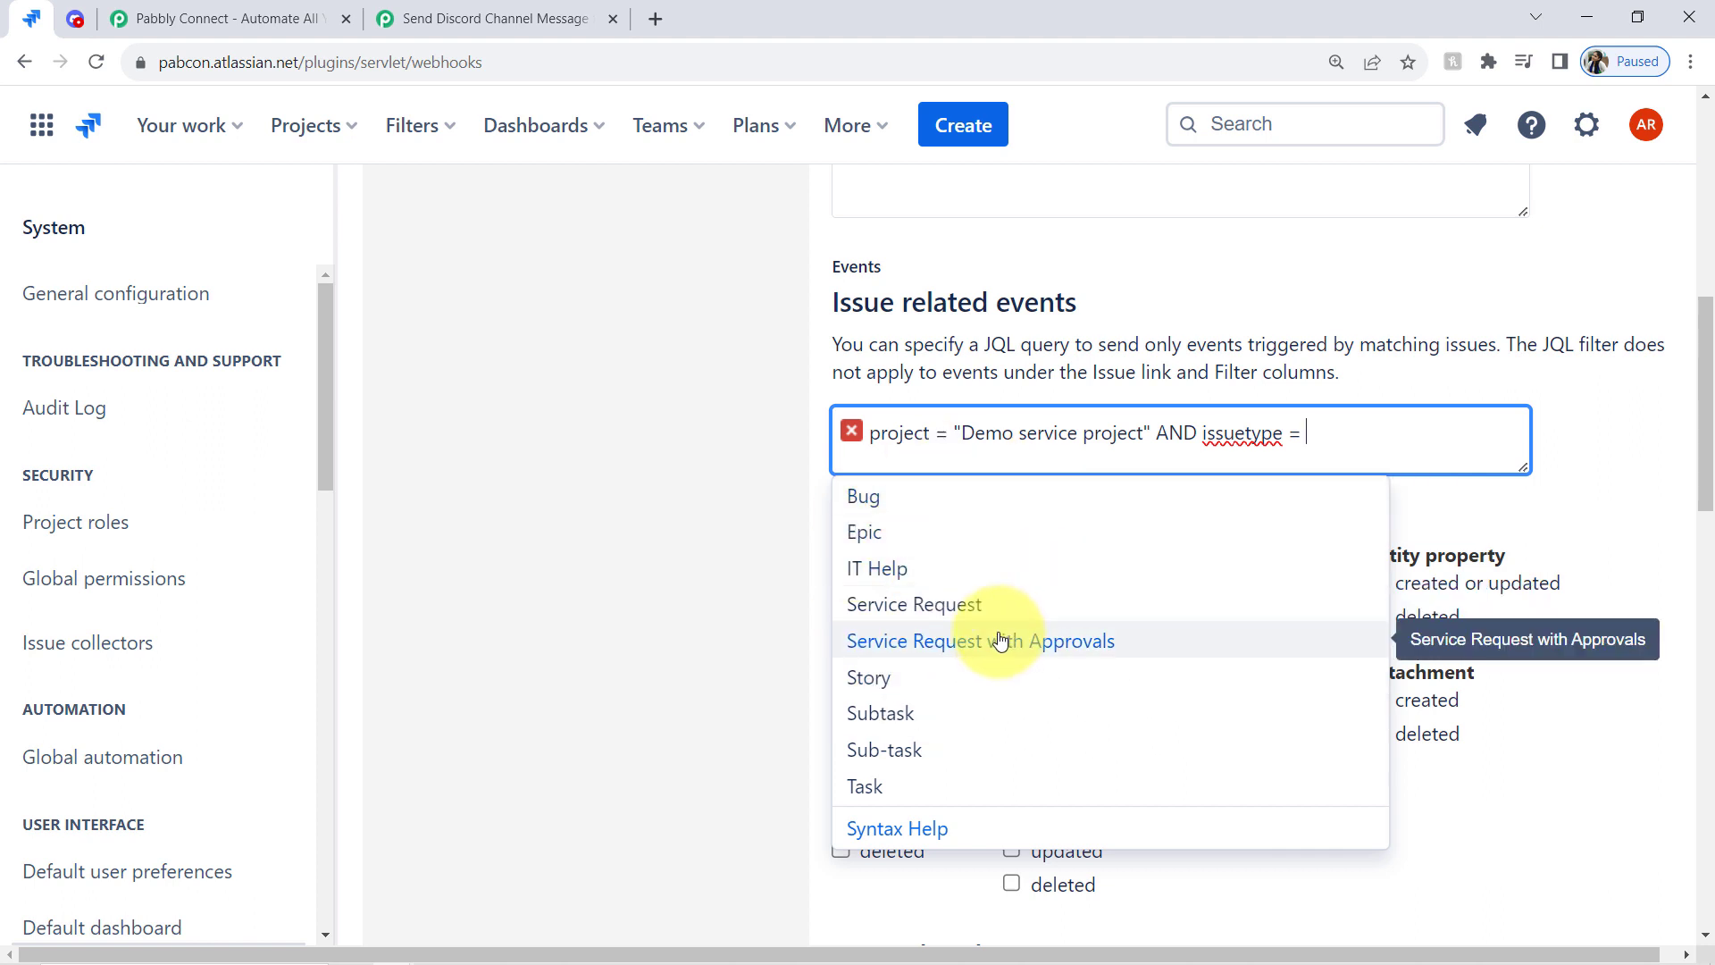
{"action": "left_click", "coordinate": [897, 800]}
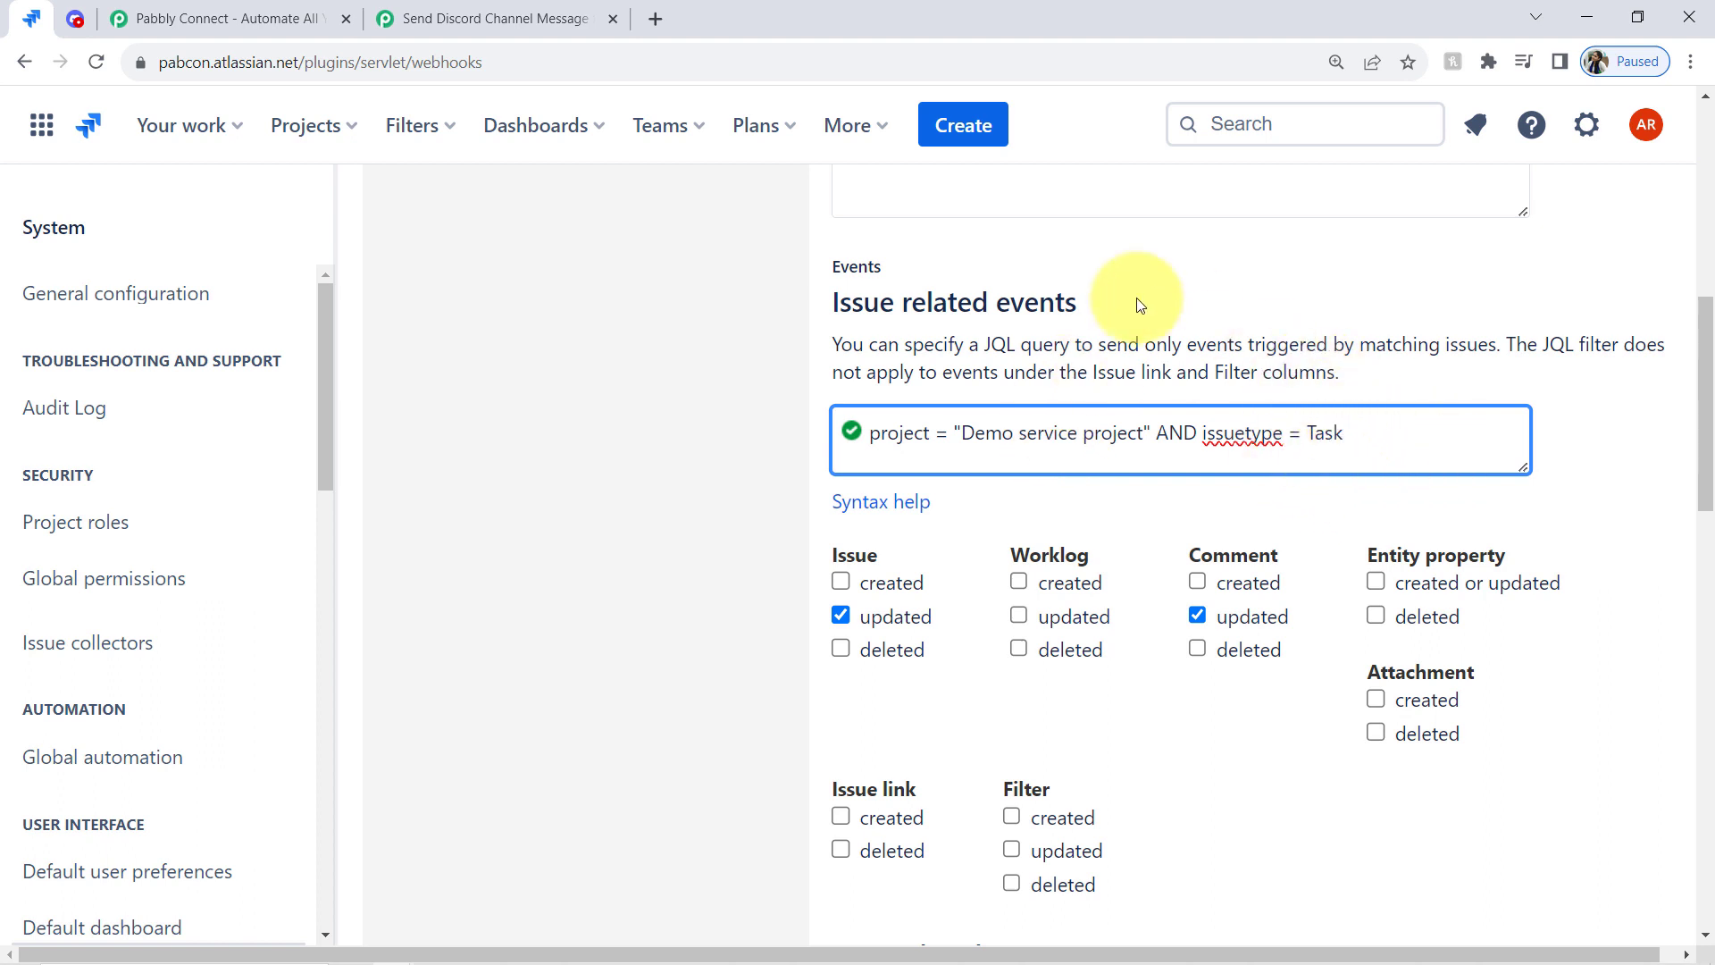
{"action": "left_click", "coordinate": [733, 453]}
Create the configured "Connection with Pabbly Connect" webhook, leaving the remaining event options unselected
{"action": "left_click_drag", "start_coordinate": [1700, 339], "coordinate": [1701, 853]}
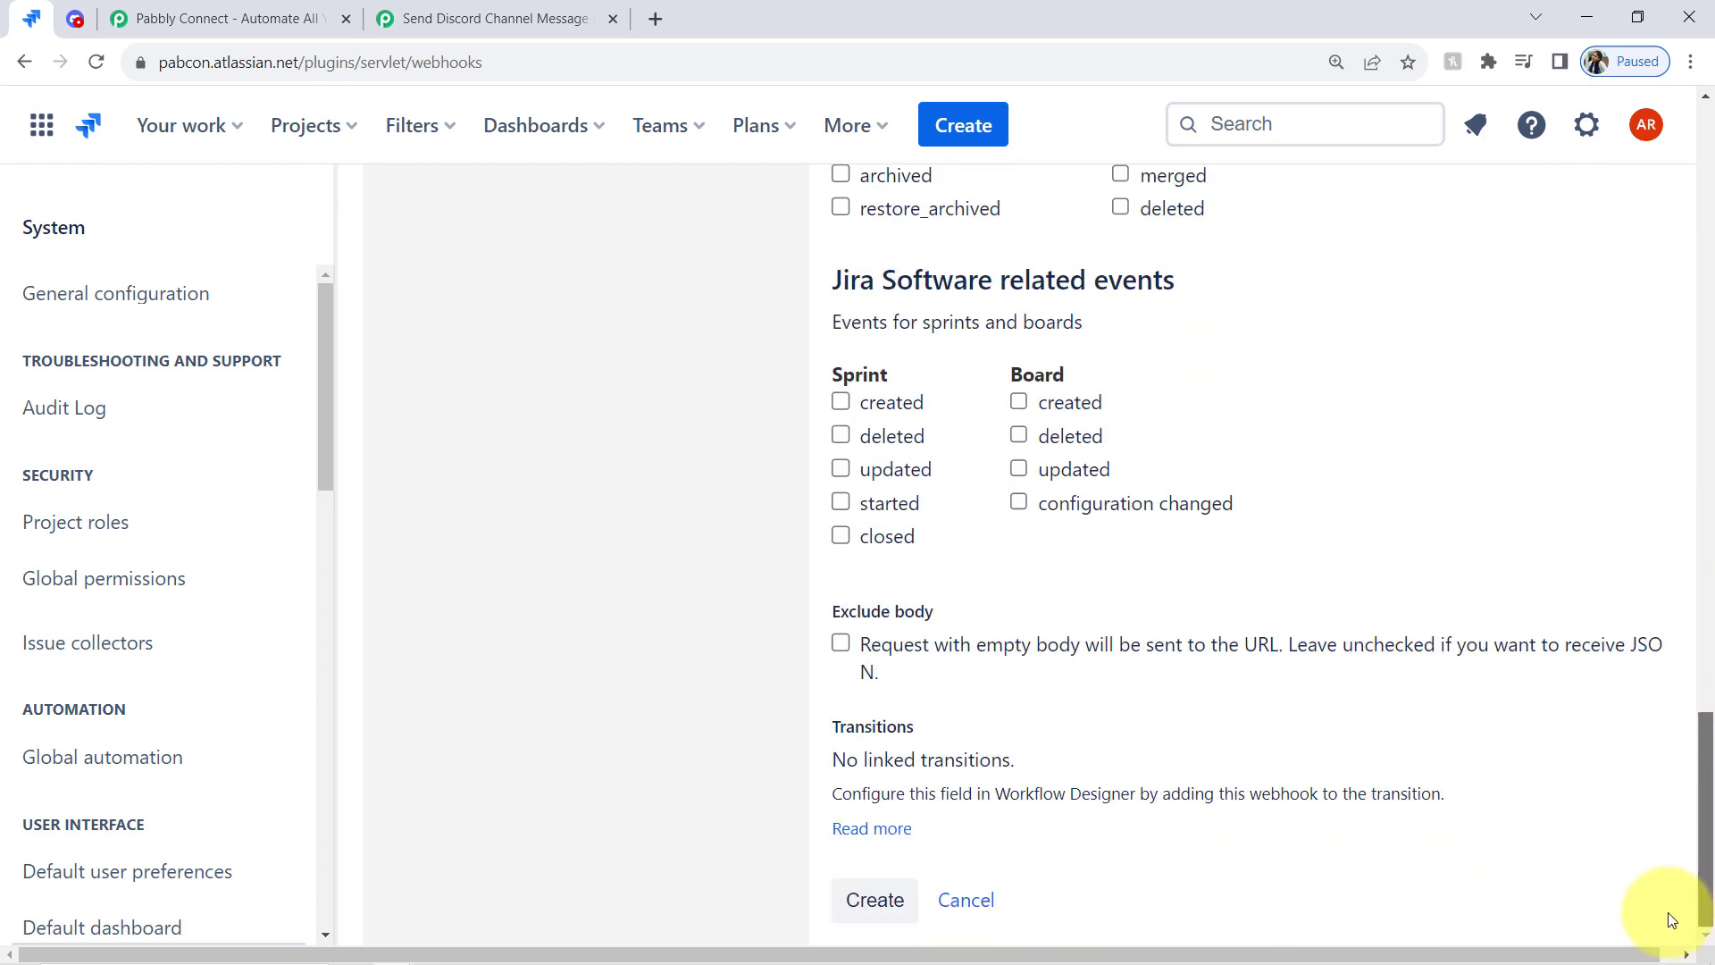
{"action": "left_click", "coordinate": [868, 898]}
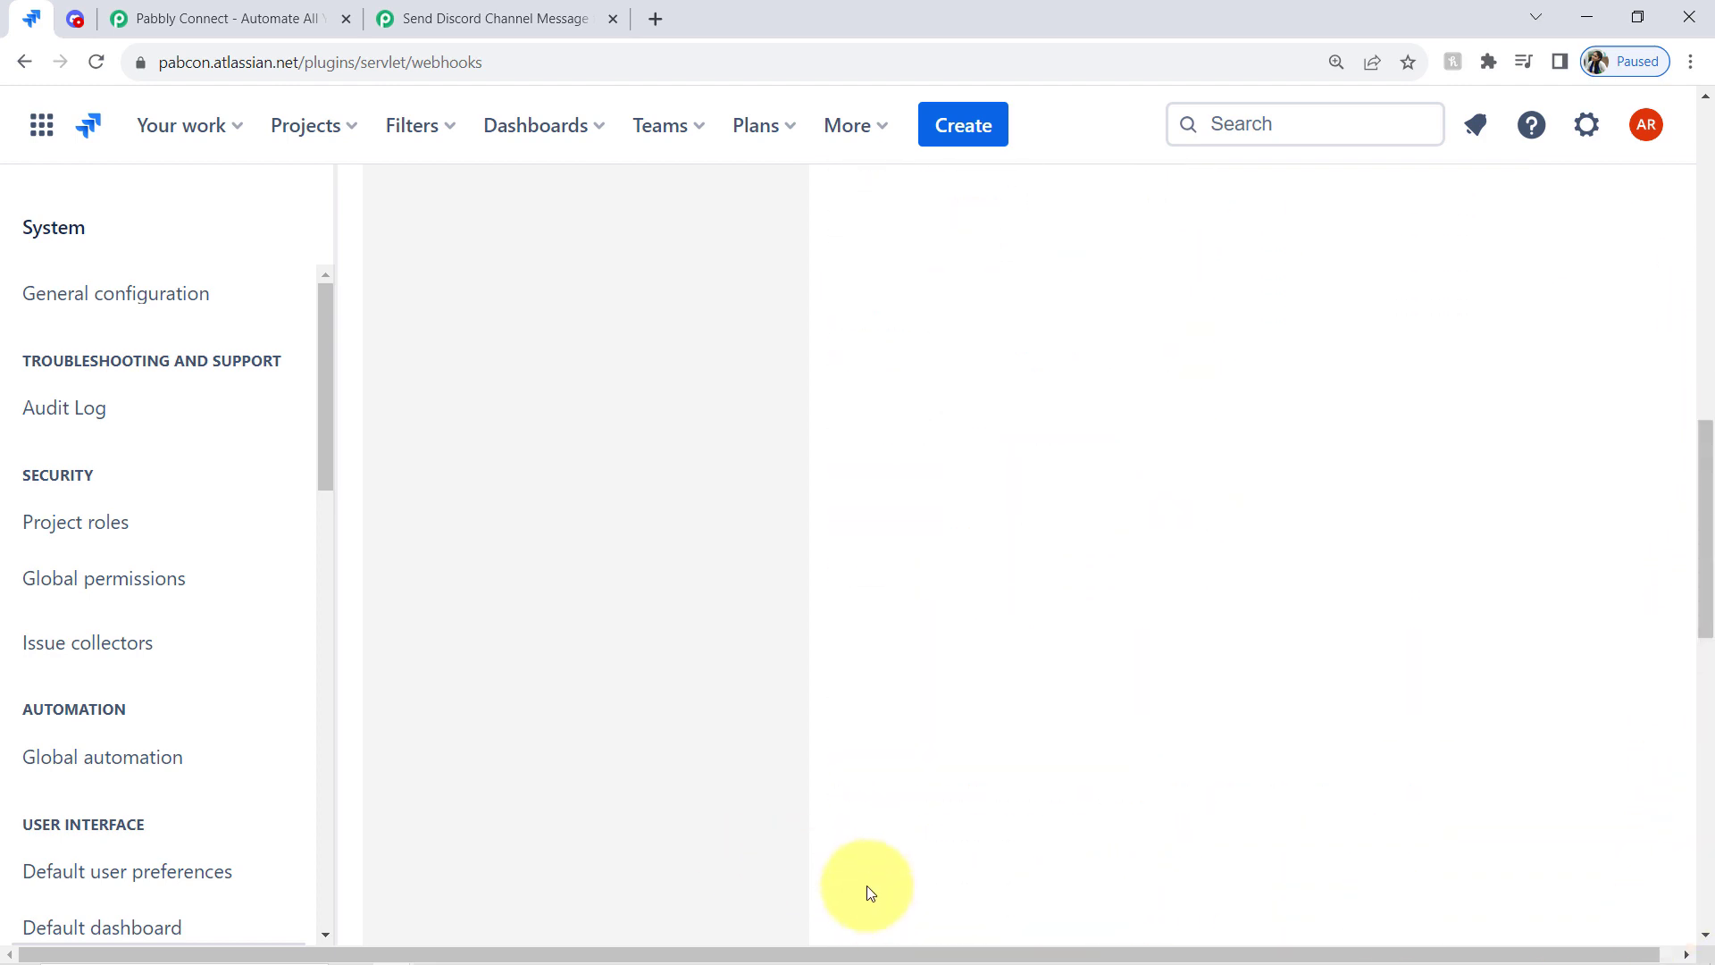
{"action": "left_click_drag", "start_coordinate": [943, 230], "coordinate": [1488, 220]}
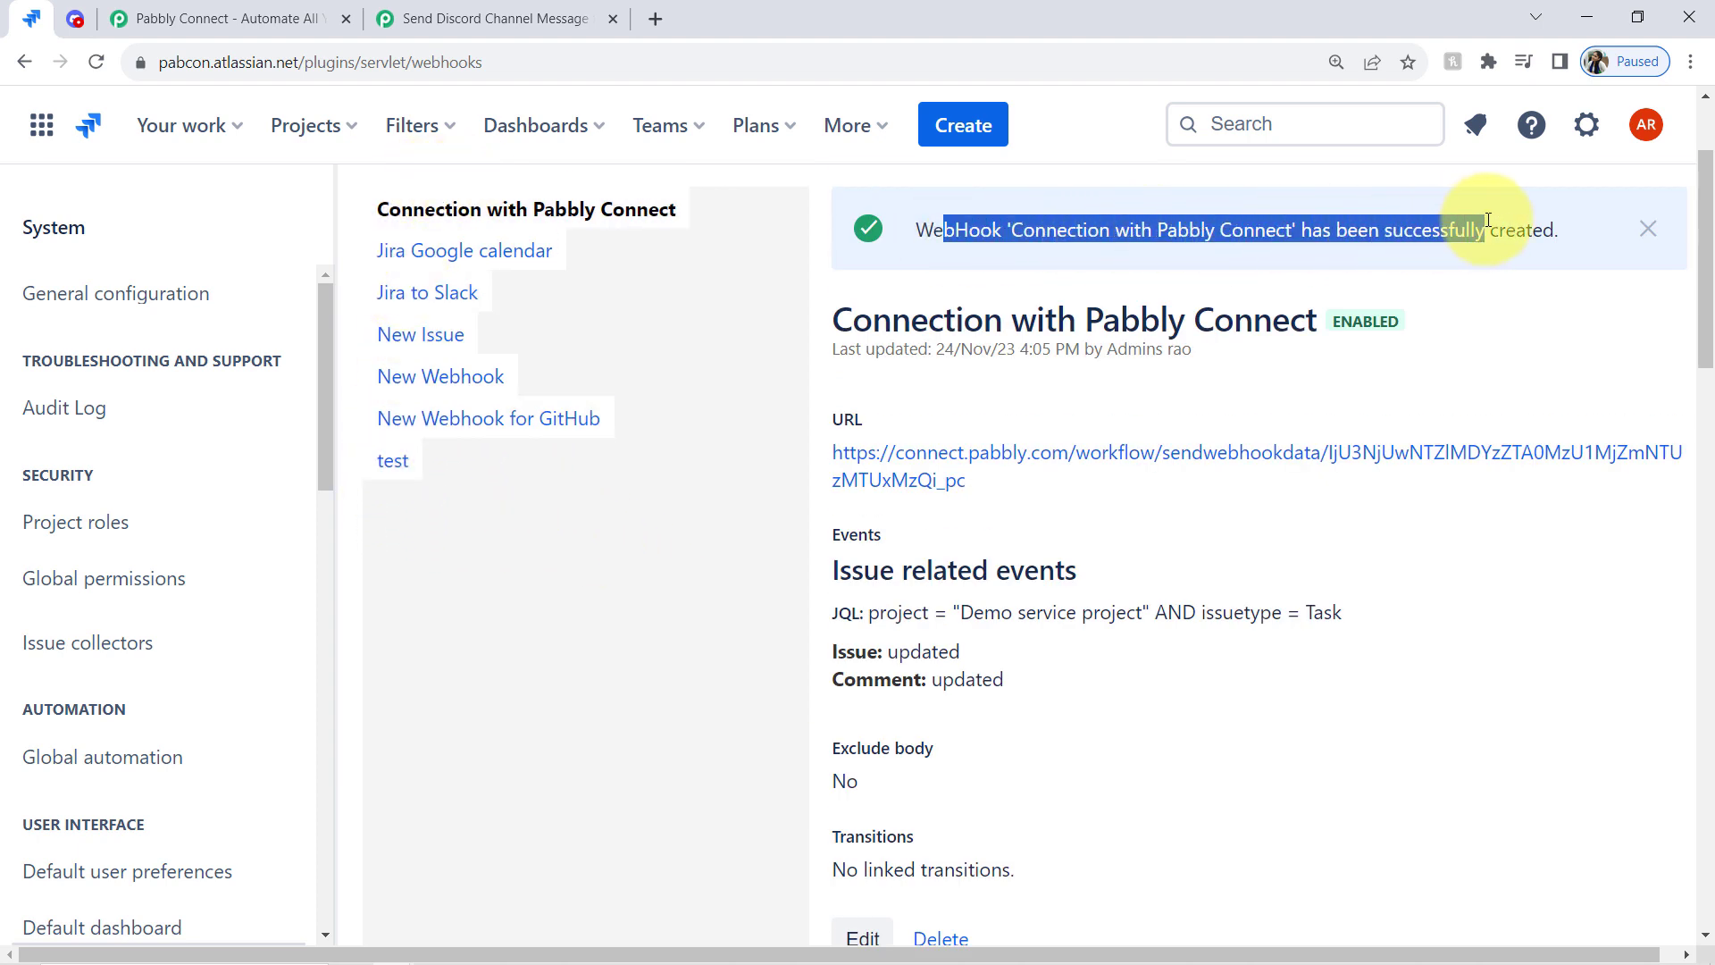
Switch to the Pabbly Connect workflow and read the trigger's note about making a test submission
{"action": "left_click", "coordinate": [483, 18]}
{"action": "left_click_drag", "start_coordinate": [1711, 362], "coordinate": [1710, 523]}
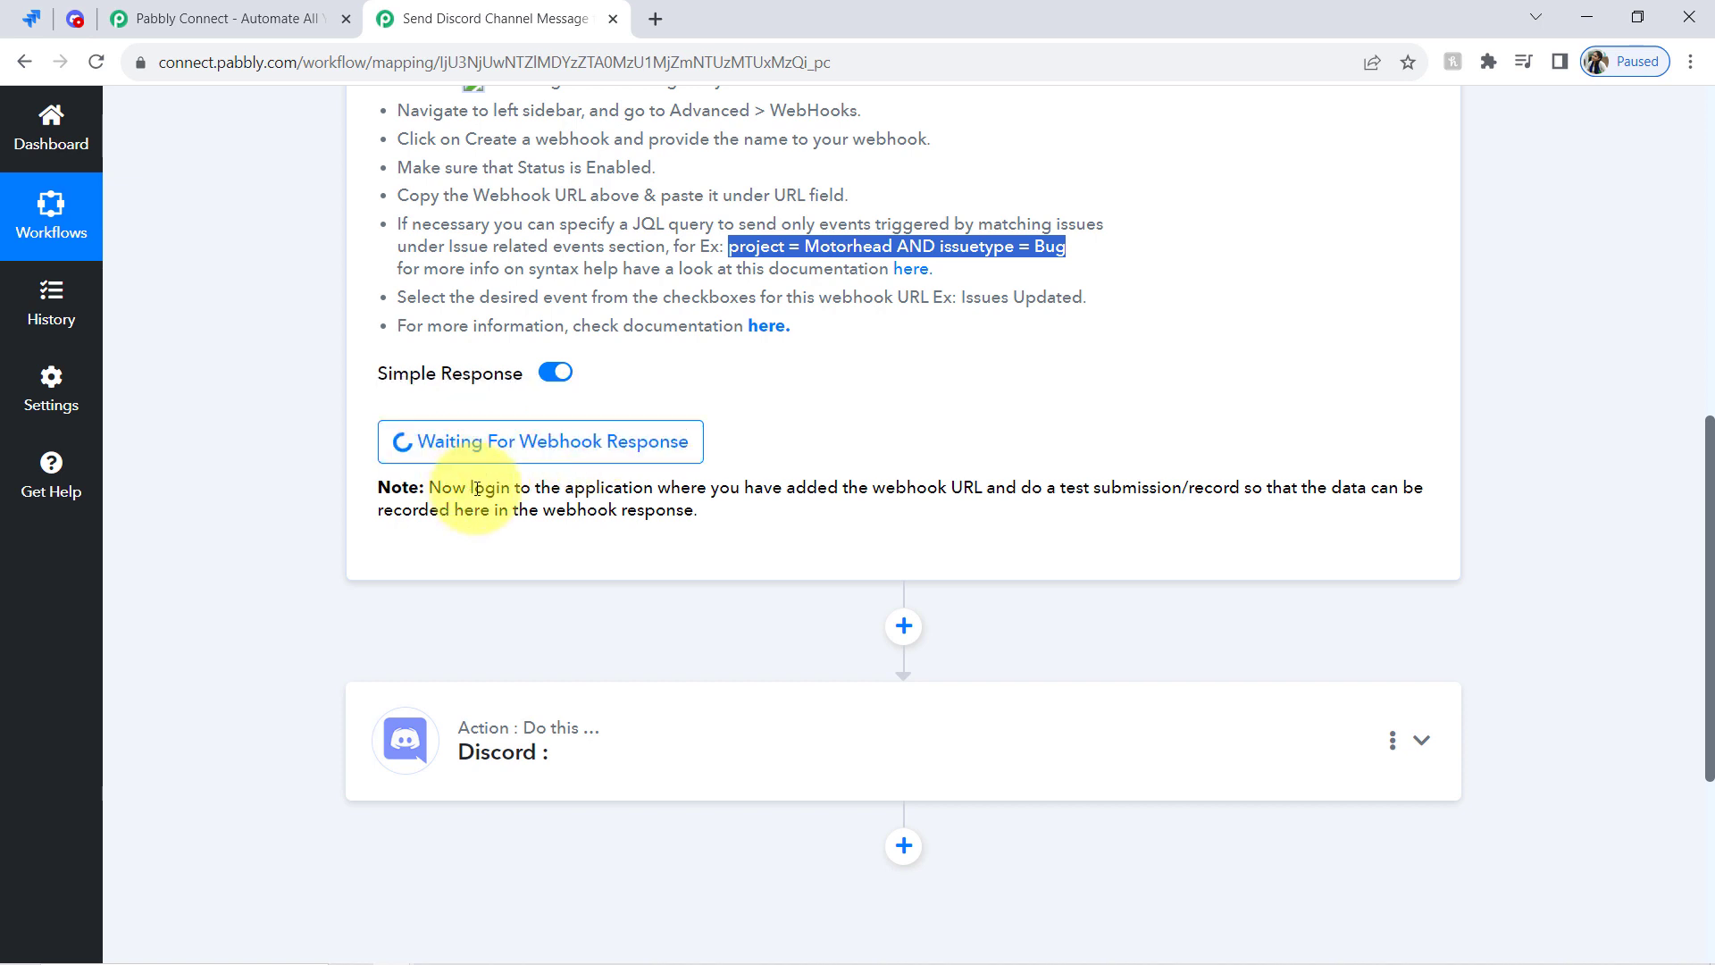
{"action": "left_click_drag", "start_coordinate": [429, 487], "coordinate": [776, 511]}
{"action": "left_click", "coordinate": [613, 509]}
{"action": "left_click", "coordinate": [761, 524]}
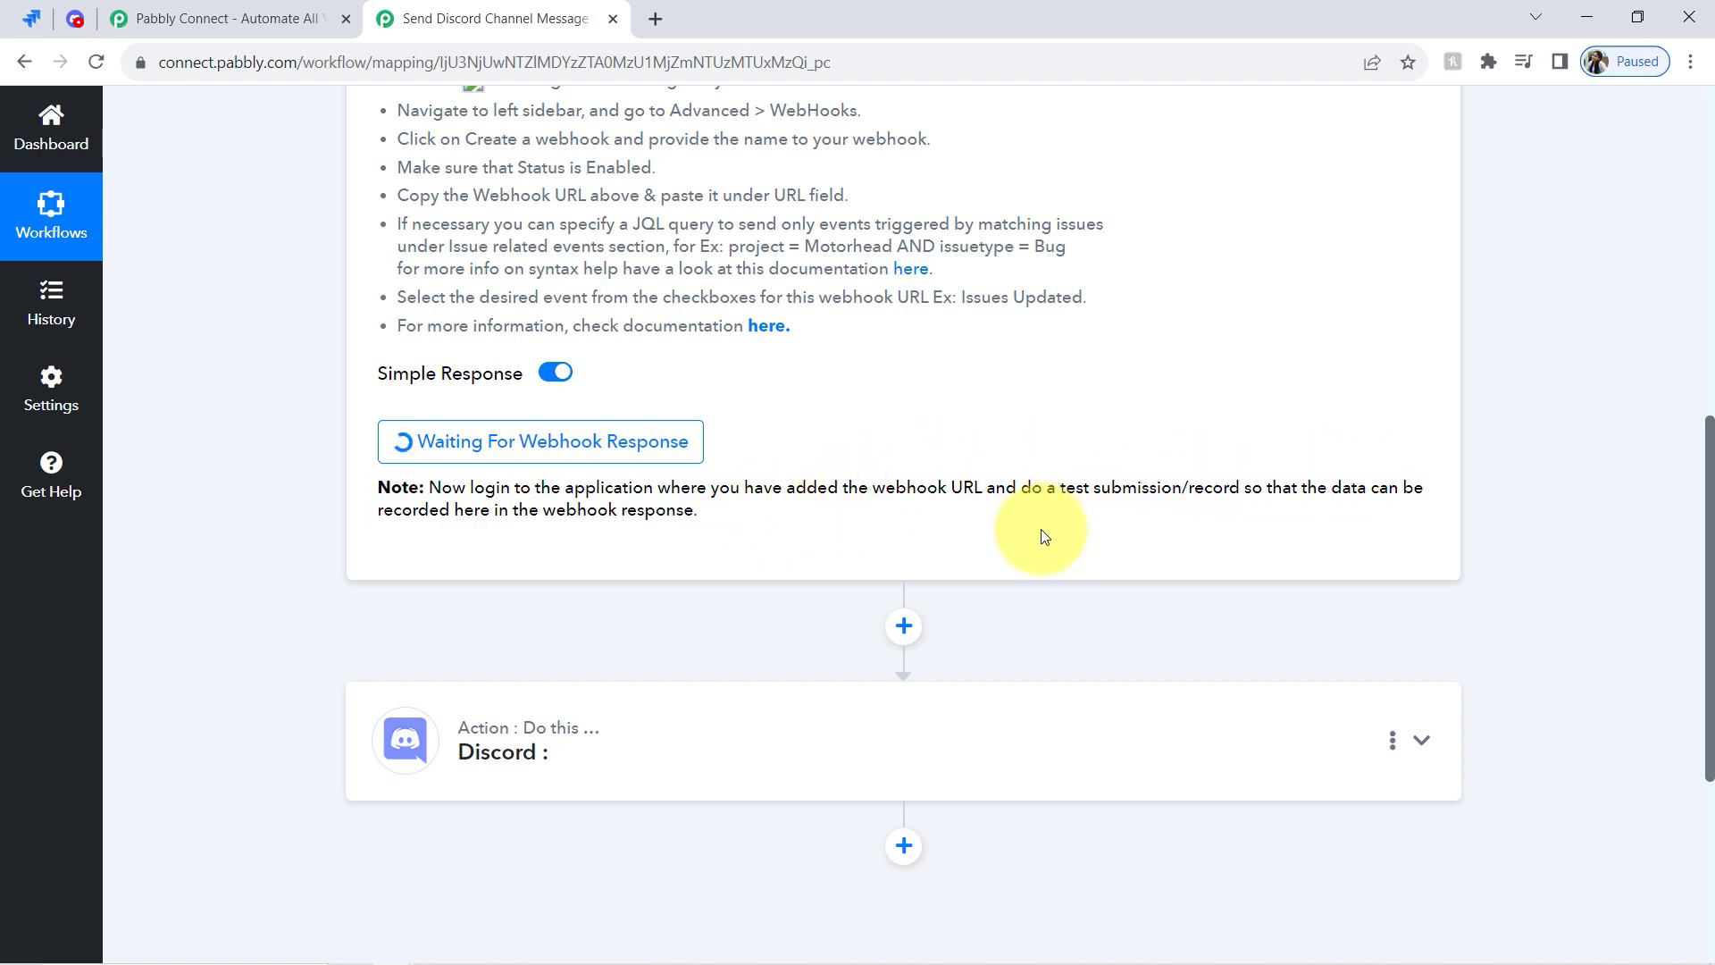
{"action": "left_click_drag", "start_coordinate": [1021, 488], "coordinate": [1222, 488]}
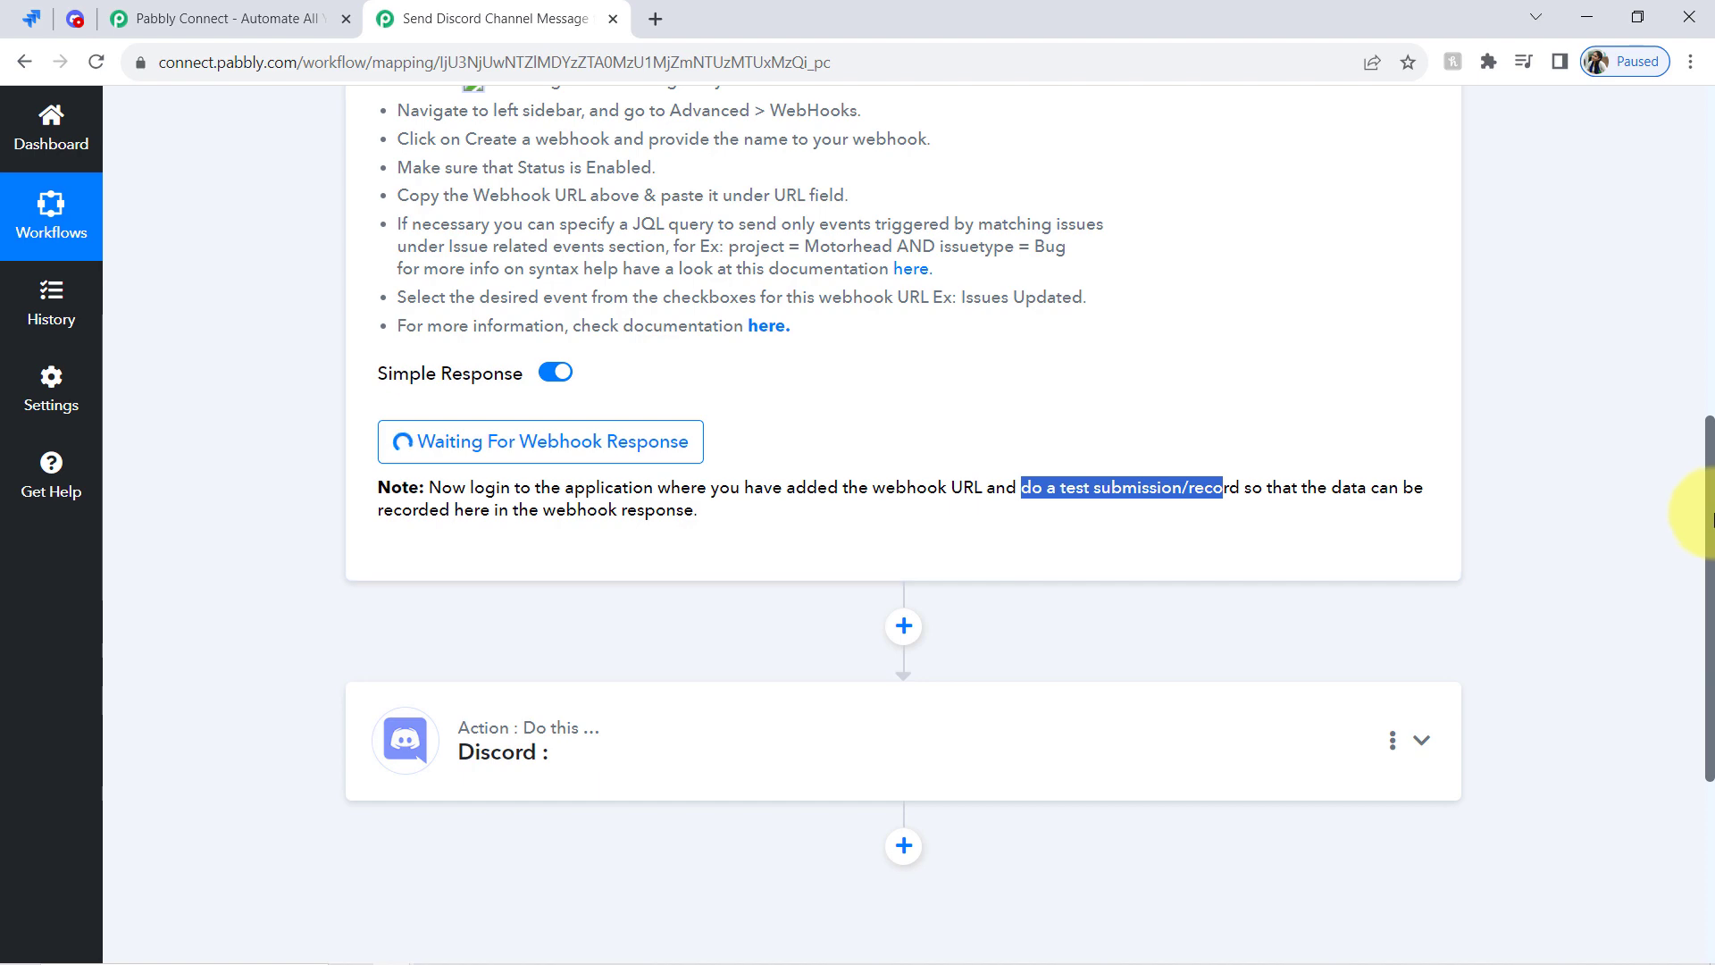
{"action": "scroll", "coordinate": [1698, 446], "scroll_direction": "up", "scroll_amount": 6}
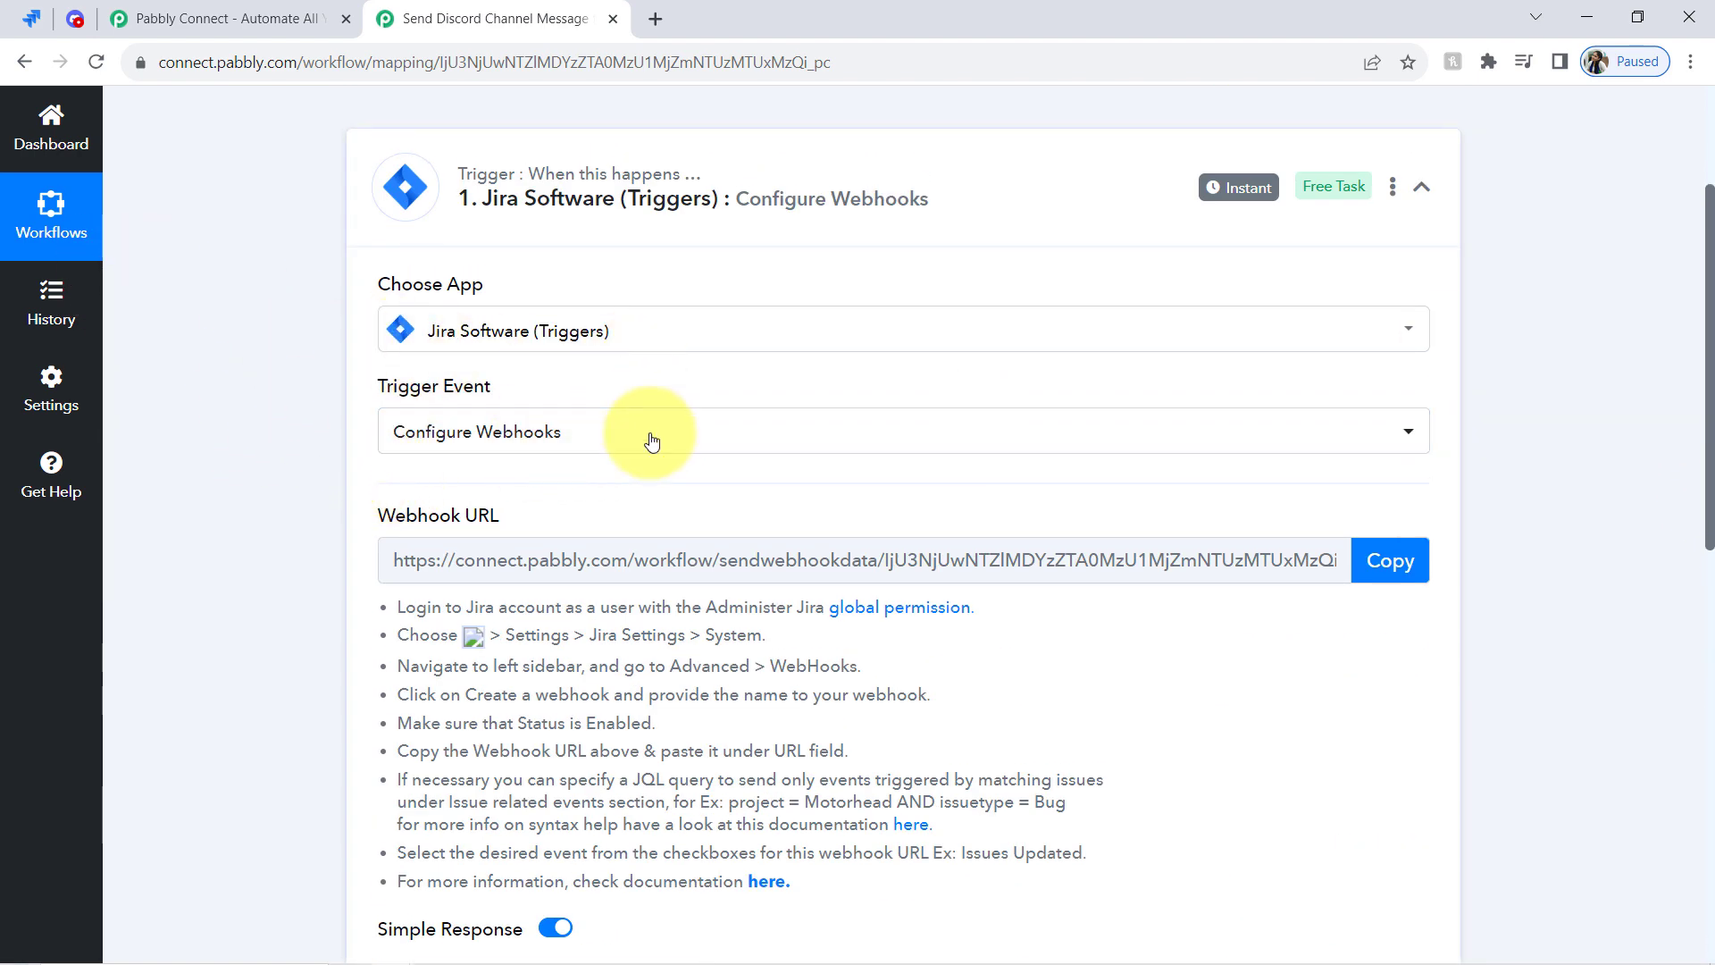
Switch to Jira and open the Demo service project's DESK-40 task, "Issue in Google Sheets trigger"
{"action": "left_click", "coordinate": [19, 16]}
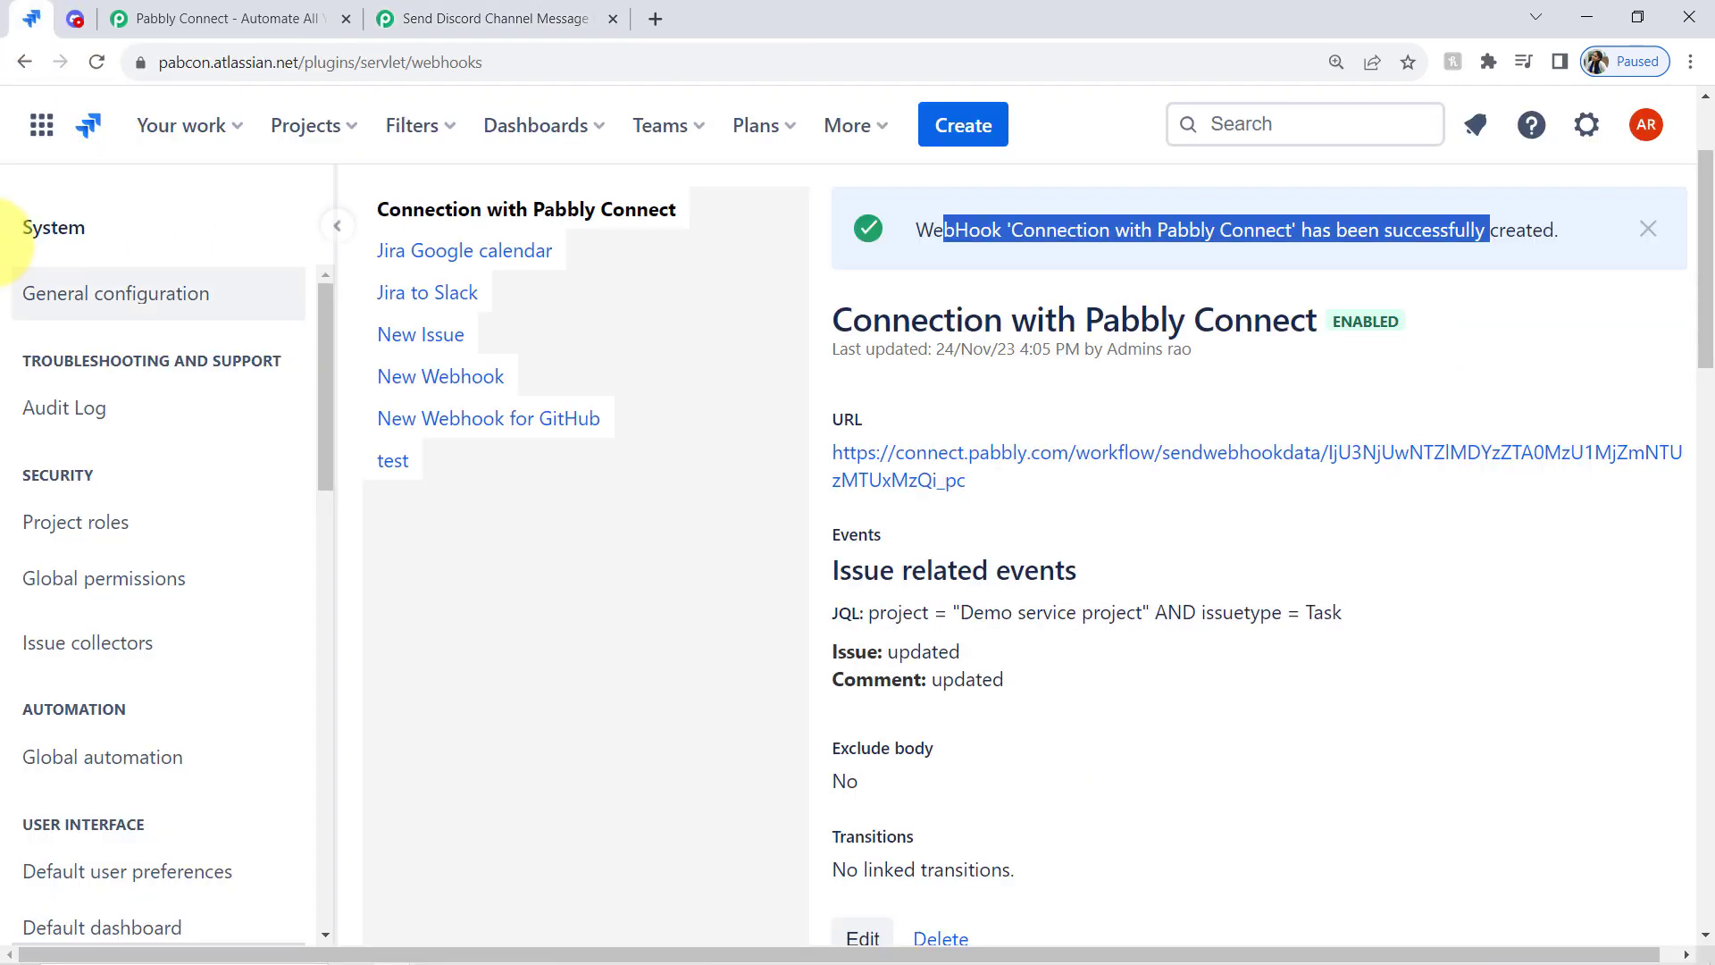
{"action": "left_click", "coordinate": [229, 131]}
{"action": "left_click", "coordinate": [344, 129]}
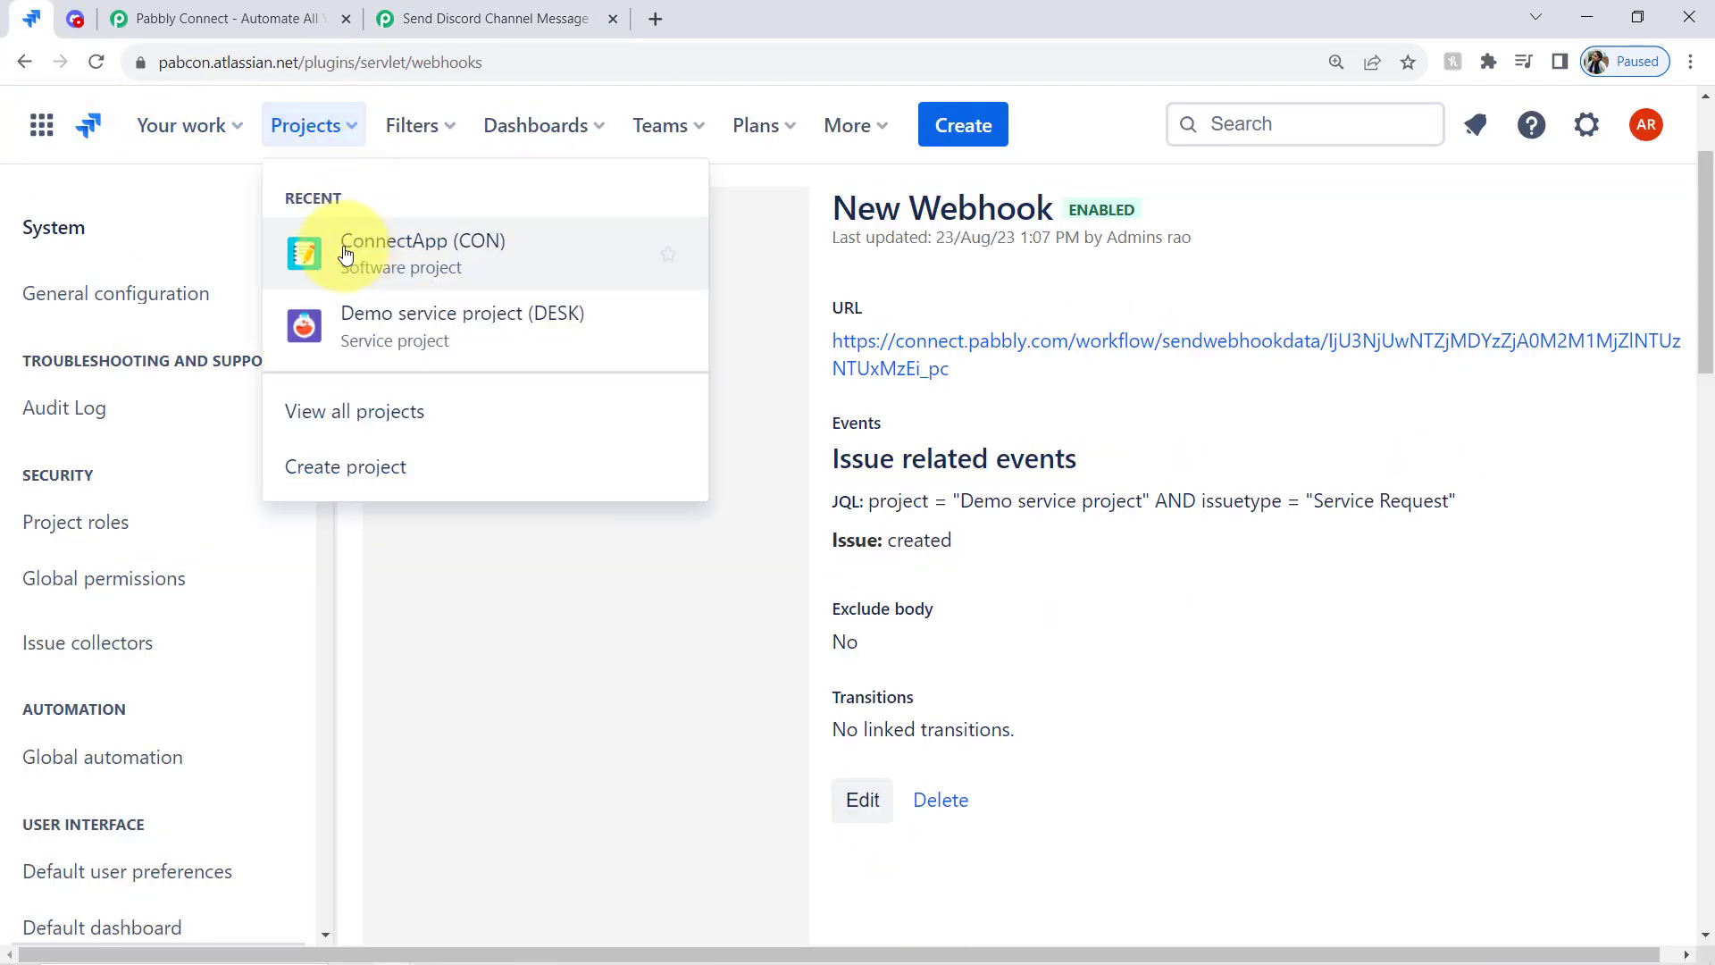
{"action": "left_click", "coordinate": [351, 332]}
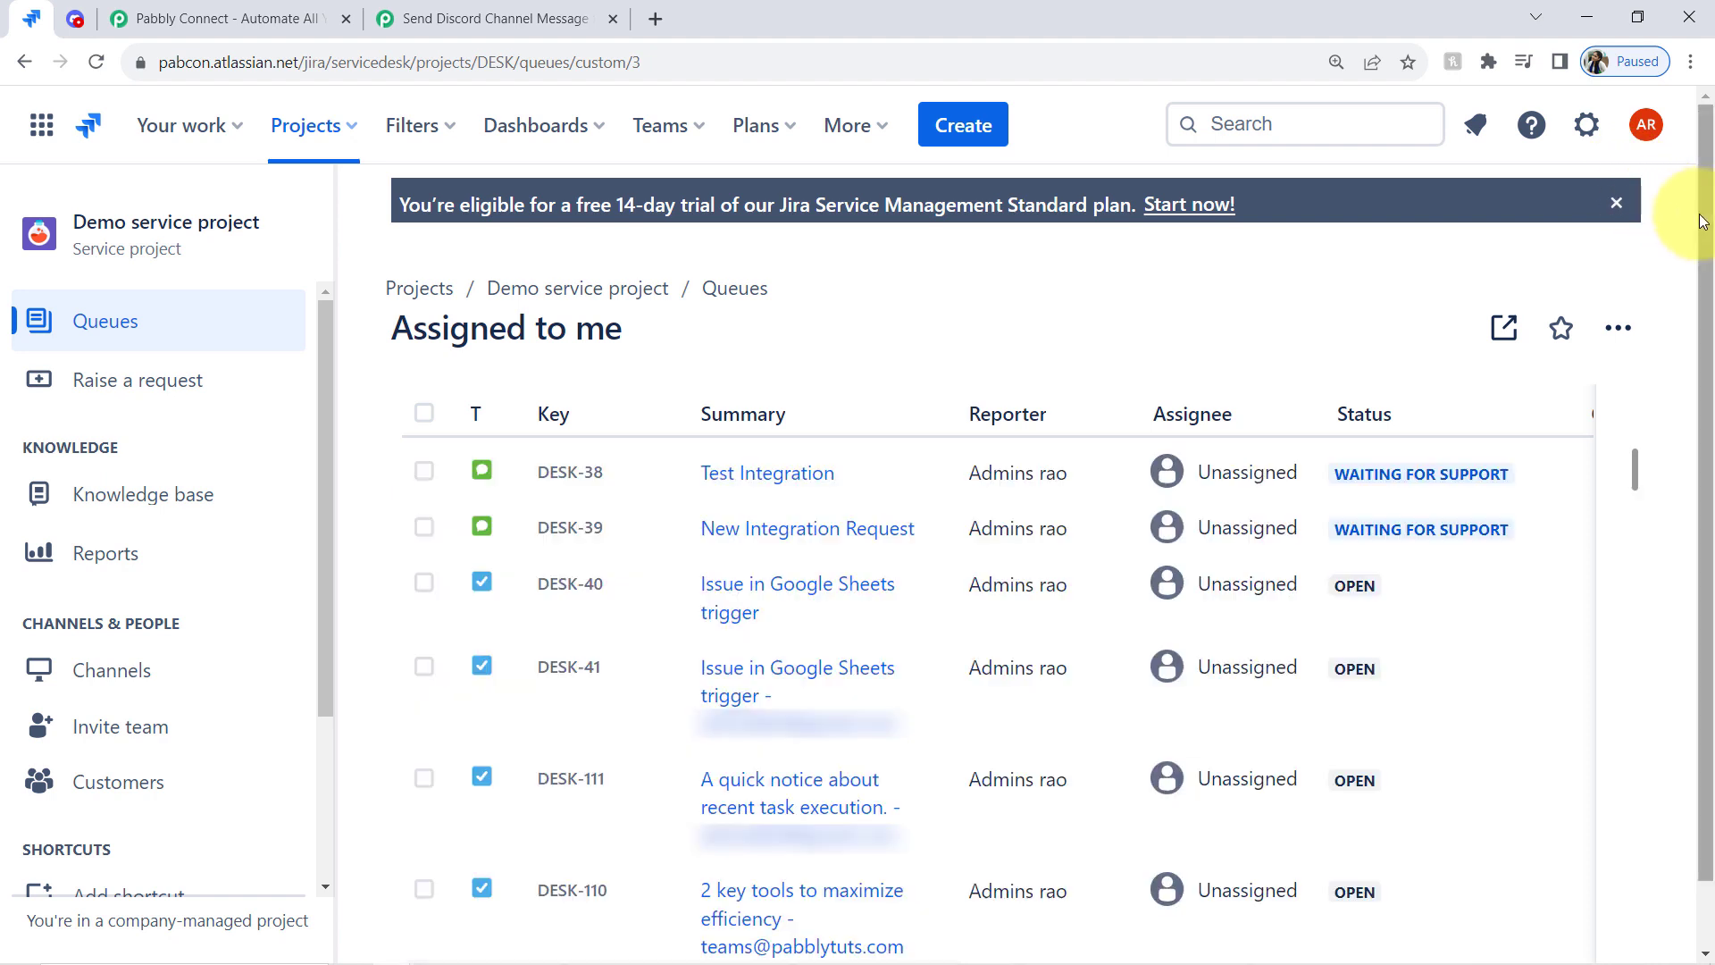
{"action": "scroll", "coordinate": [1703, 210], "scroll_direction": "down", "scroll_amount": 1}
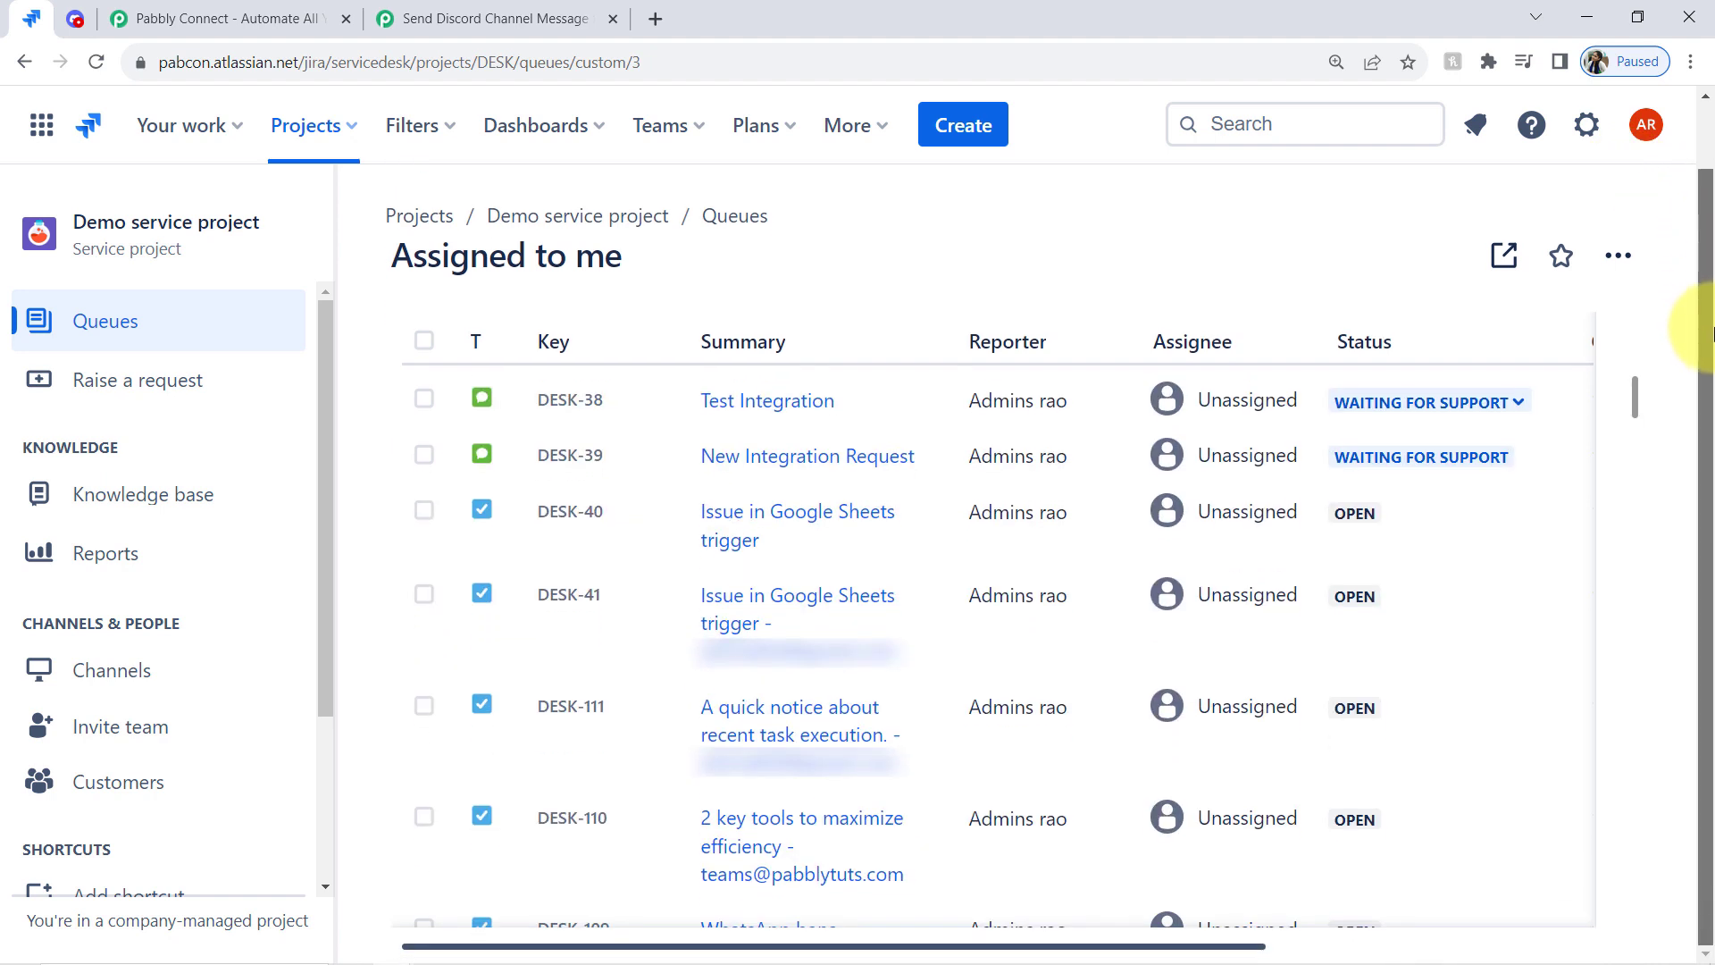
{"action": "scroll", "coordinate": [1706, 326], "scroll_direction": "up", "scroll_amount": 1}
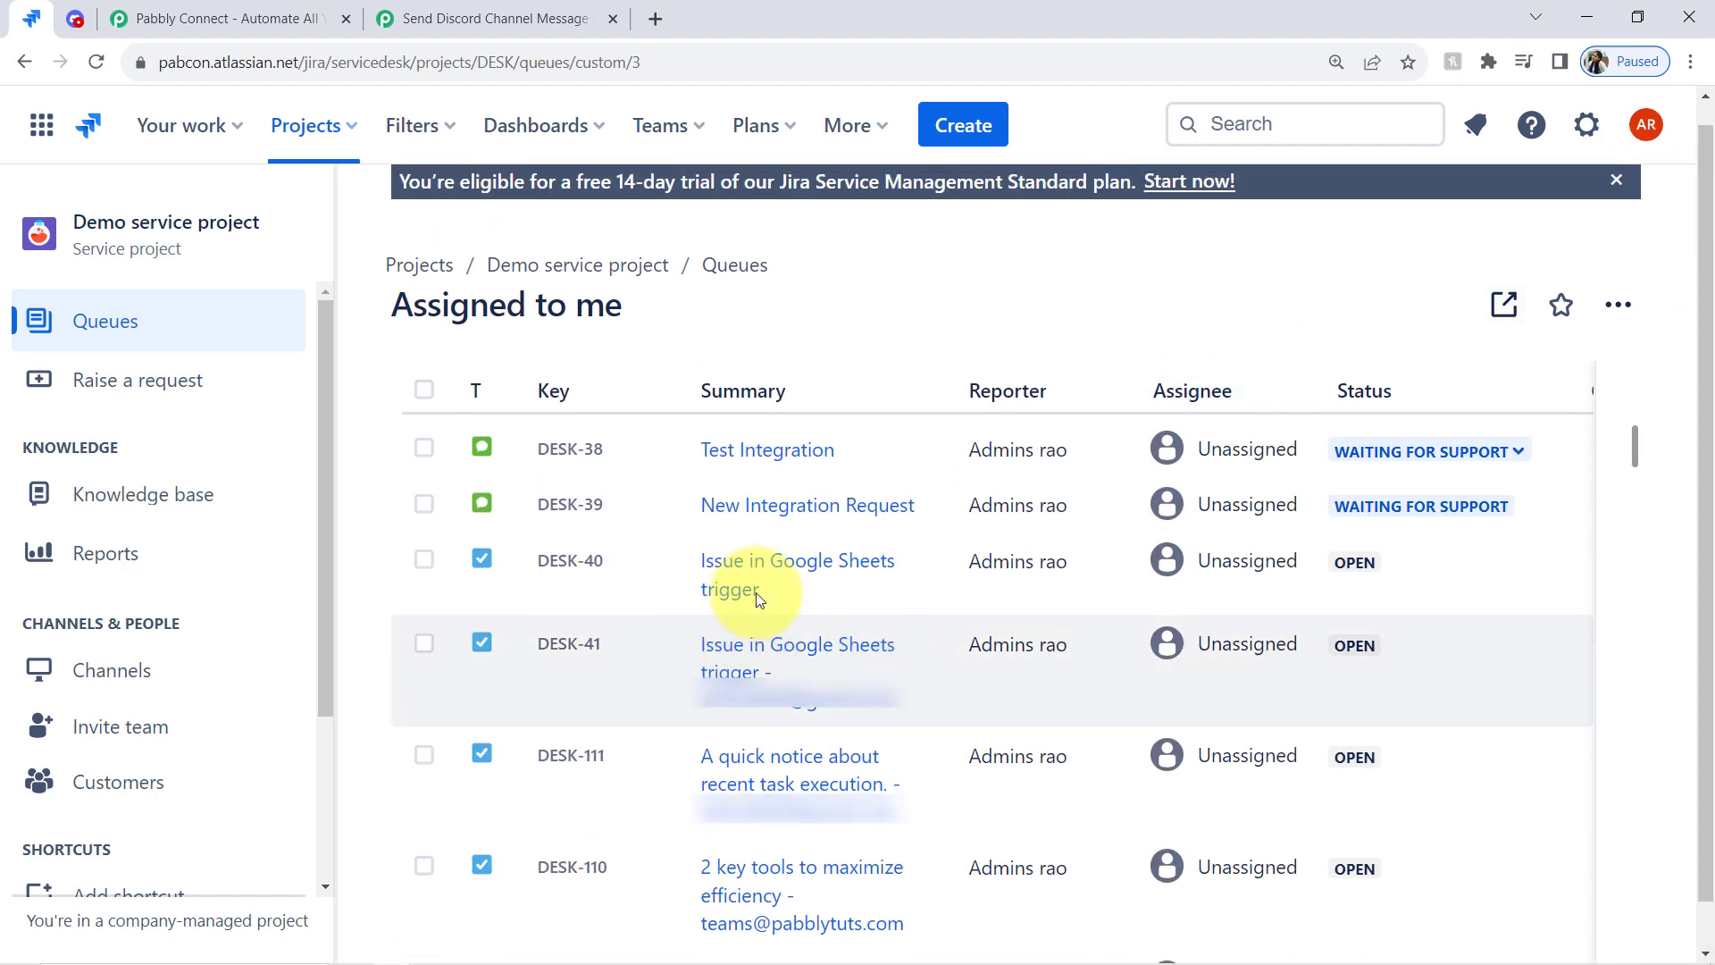
{"action": "left_click", "coordinate": [800, 576]}
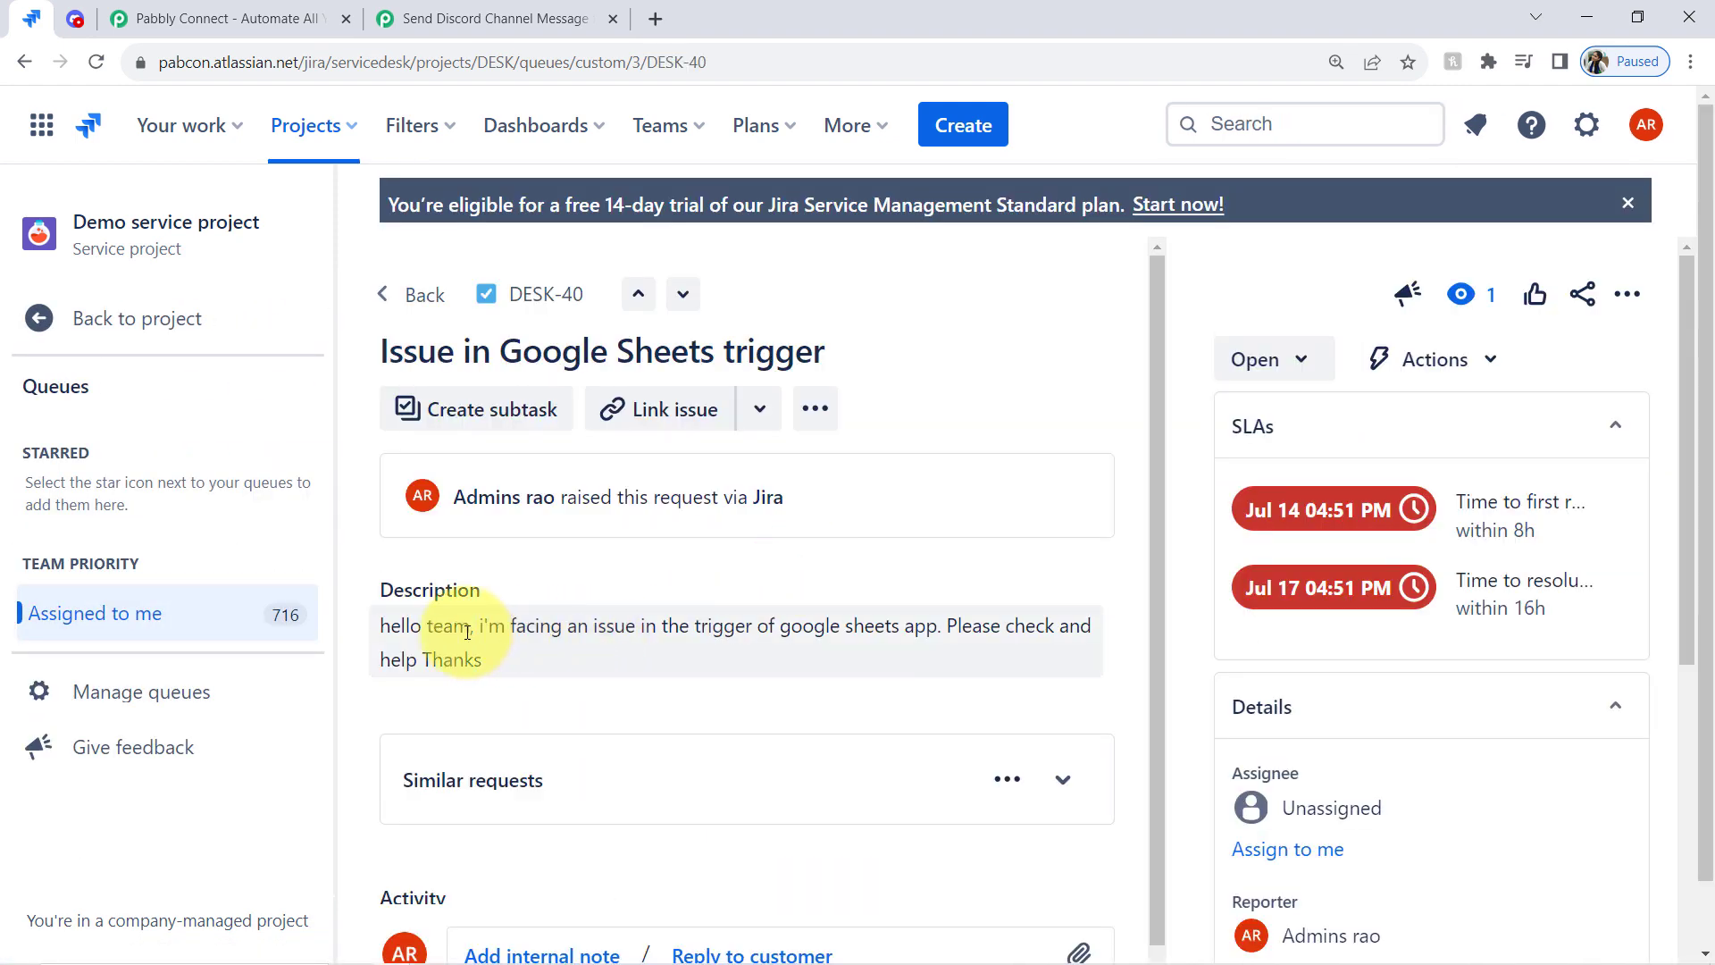
Replace the closing "Thanks" in the DESK-40 description with "Google Sheets is having a problem in authorization"
{"action": "left_click", "coordinate": [447, 624]}
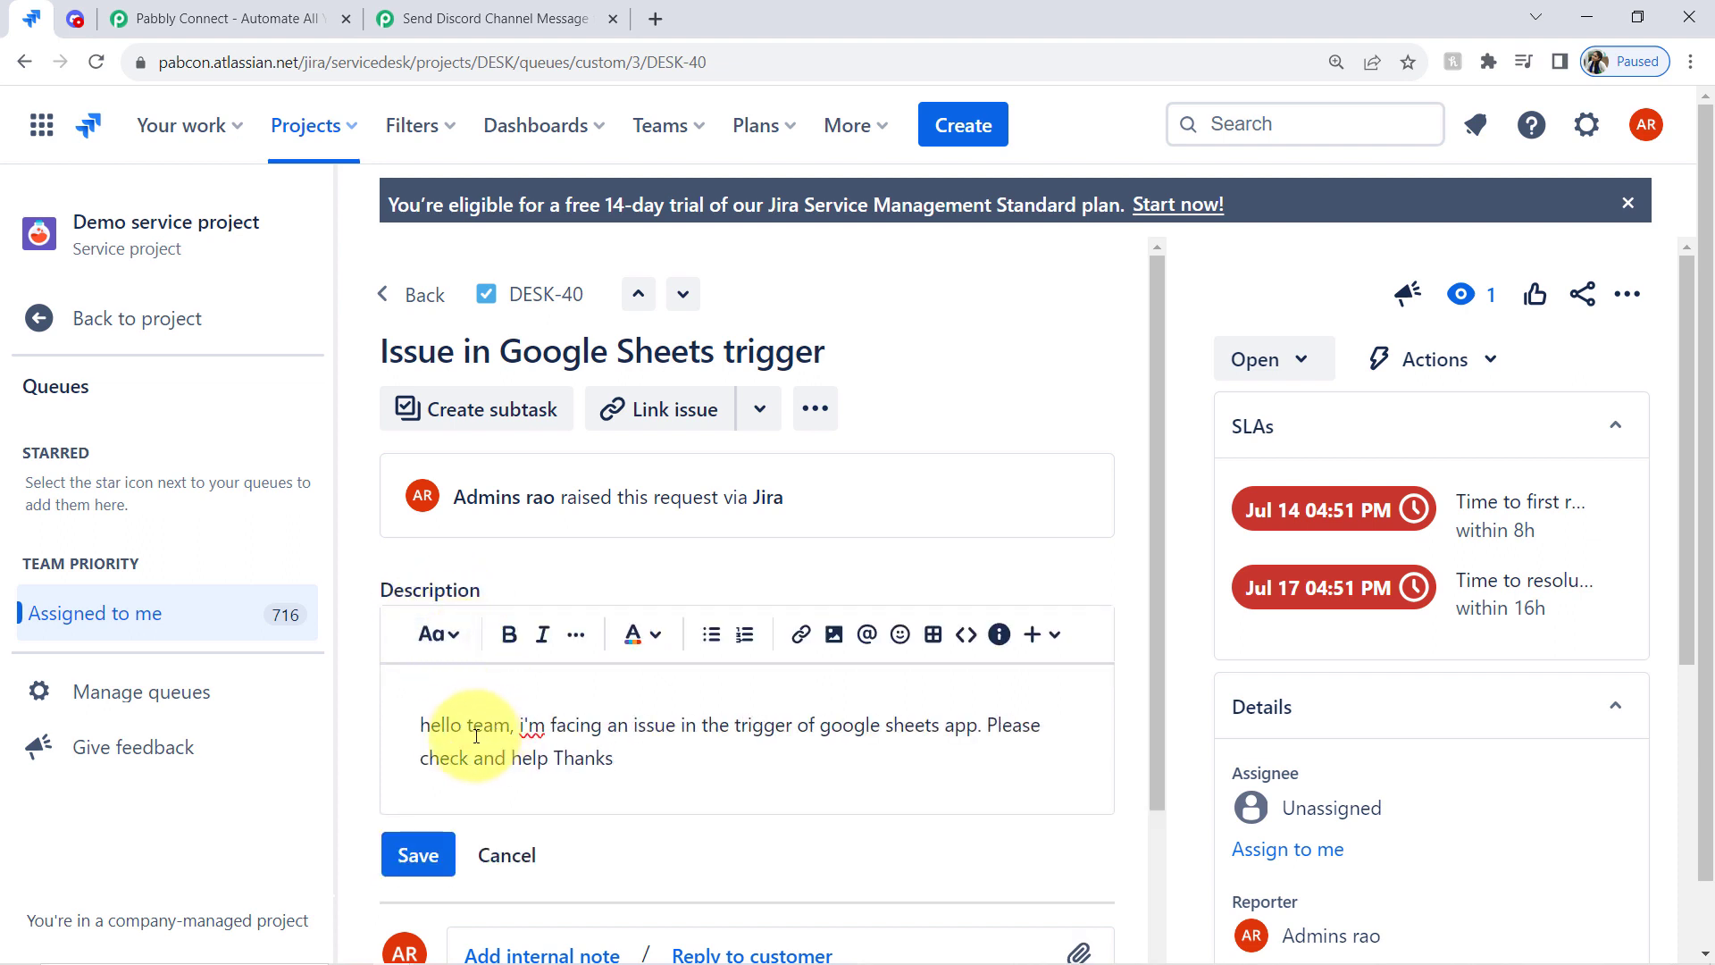
{"action": "left_click_drag", "start_coordinate": [458, 728], "coordinate": [493, 728]}
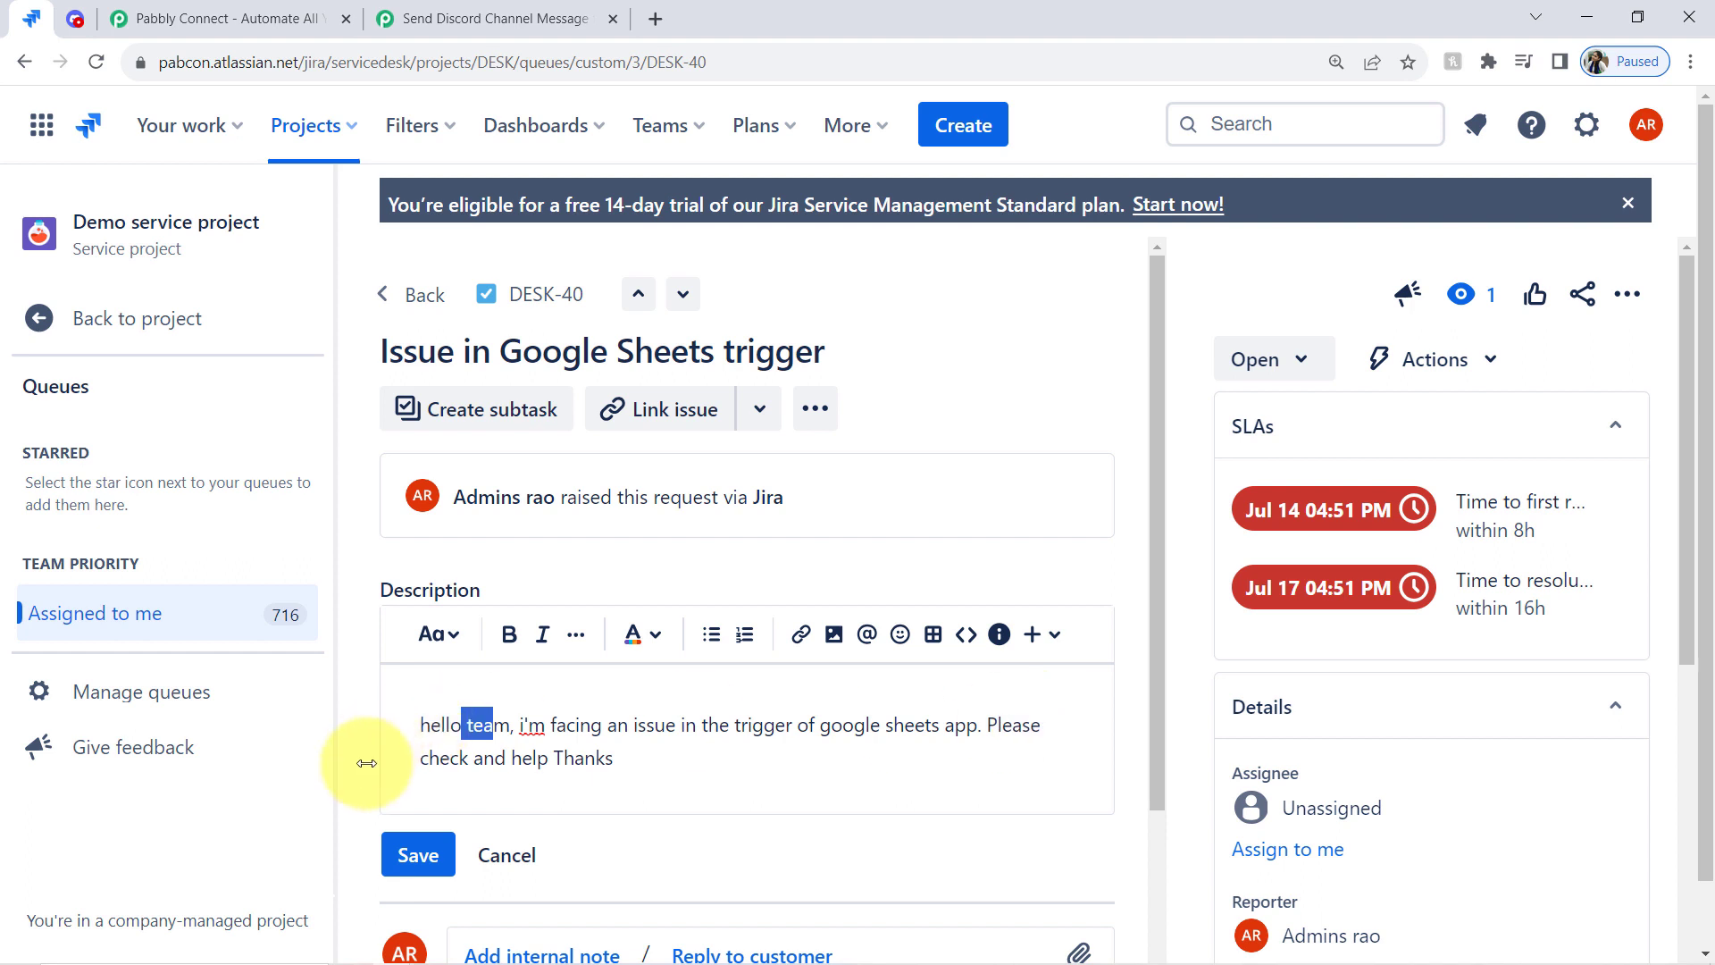
{"action": "left_click_drag", "start_coordinate": [616, 759], "coordinate": [554, 761]}
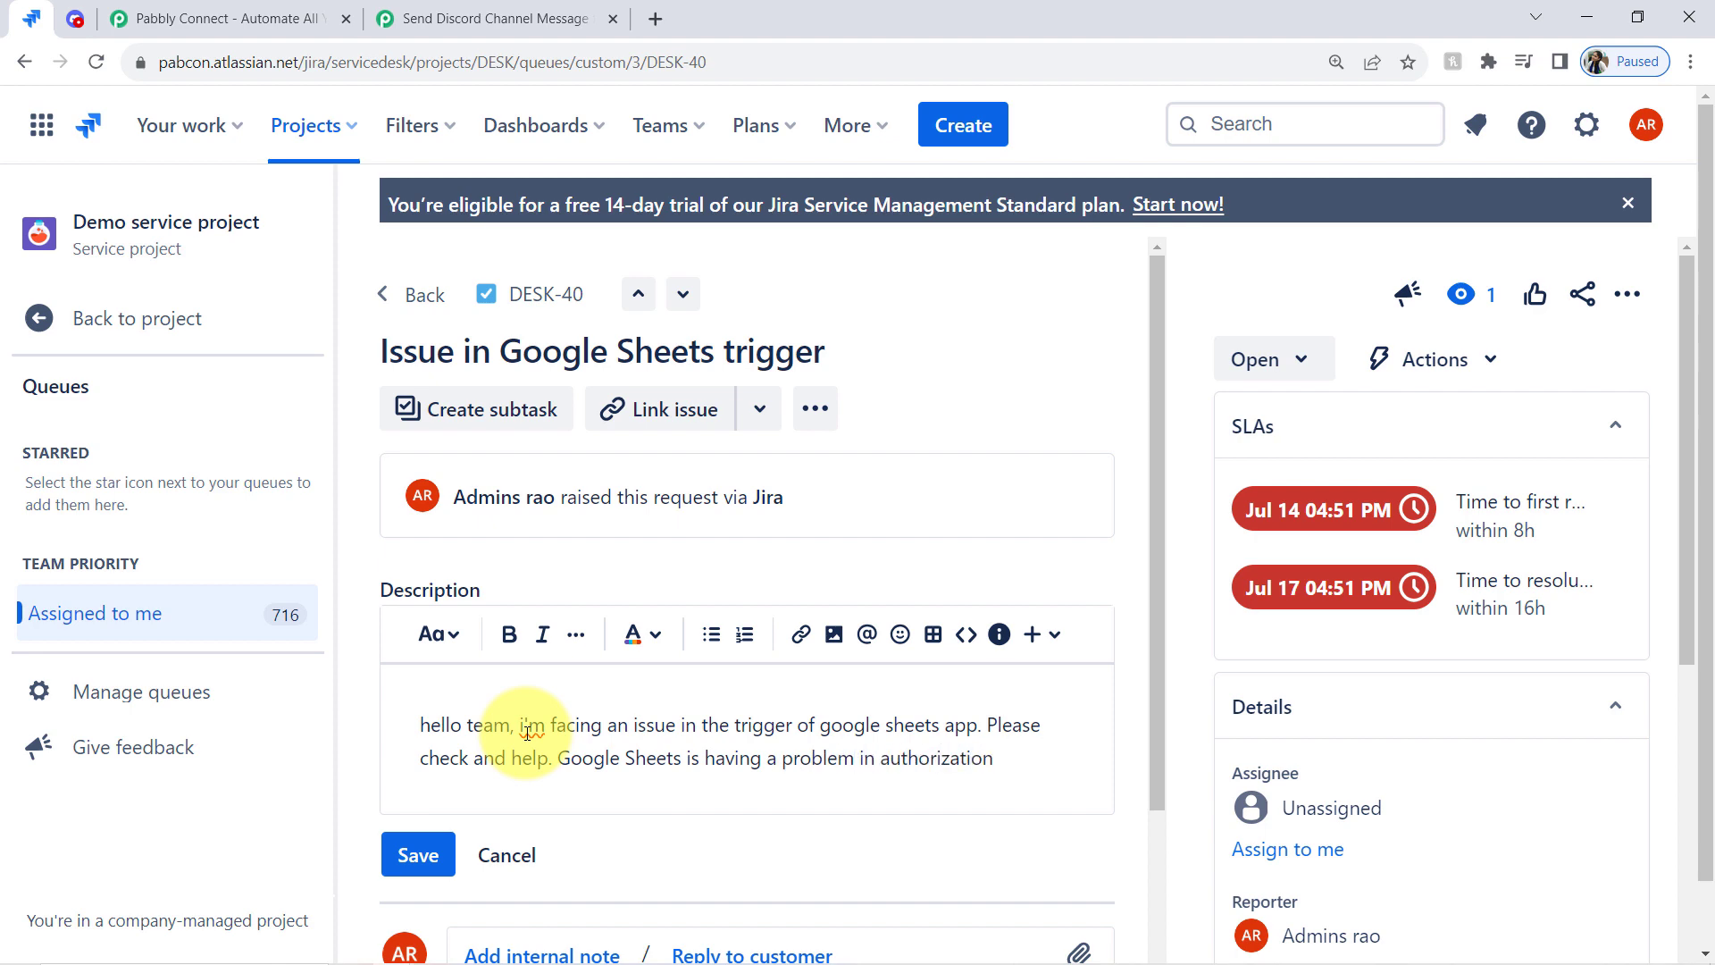
Append ". Link -" and the Pabbly forum thread URL about Discord bot duplicate messages to the description, and save it
{"action": "type", "text": ". Link"}
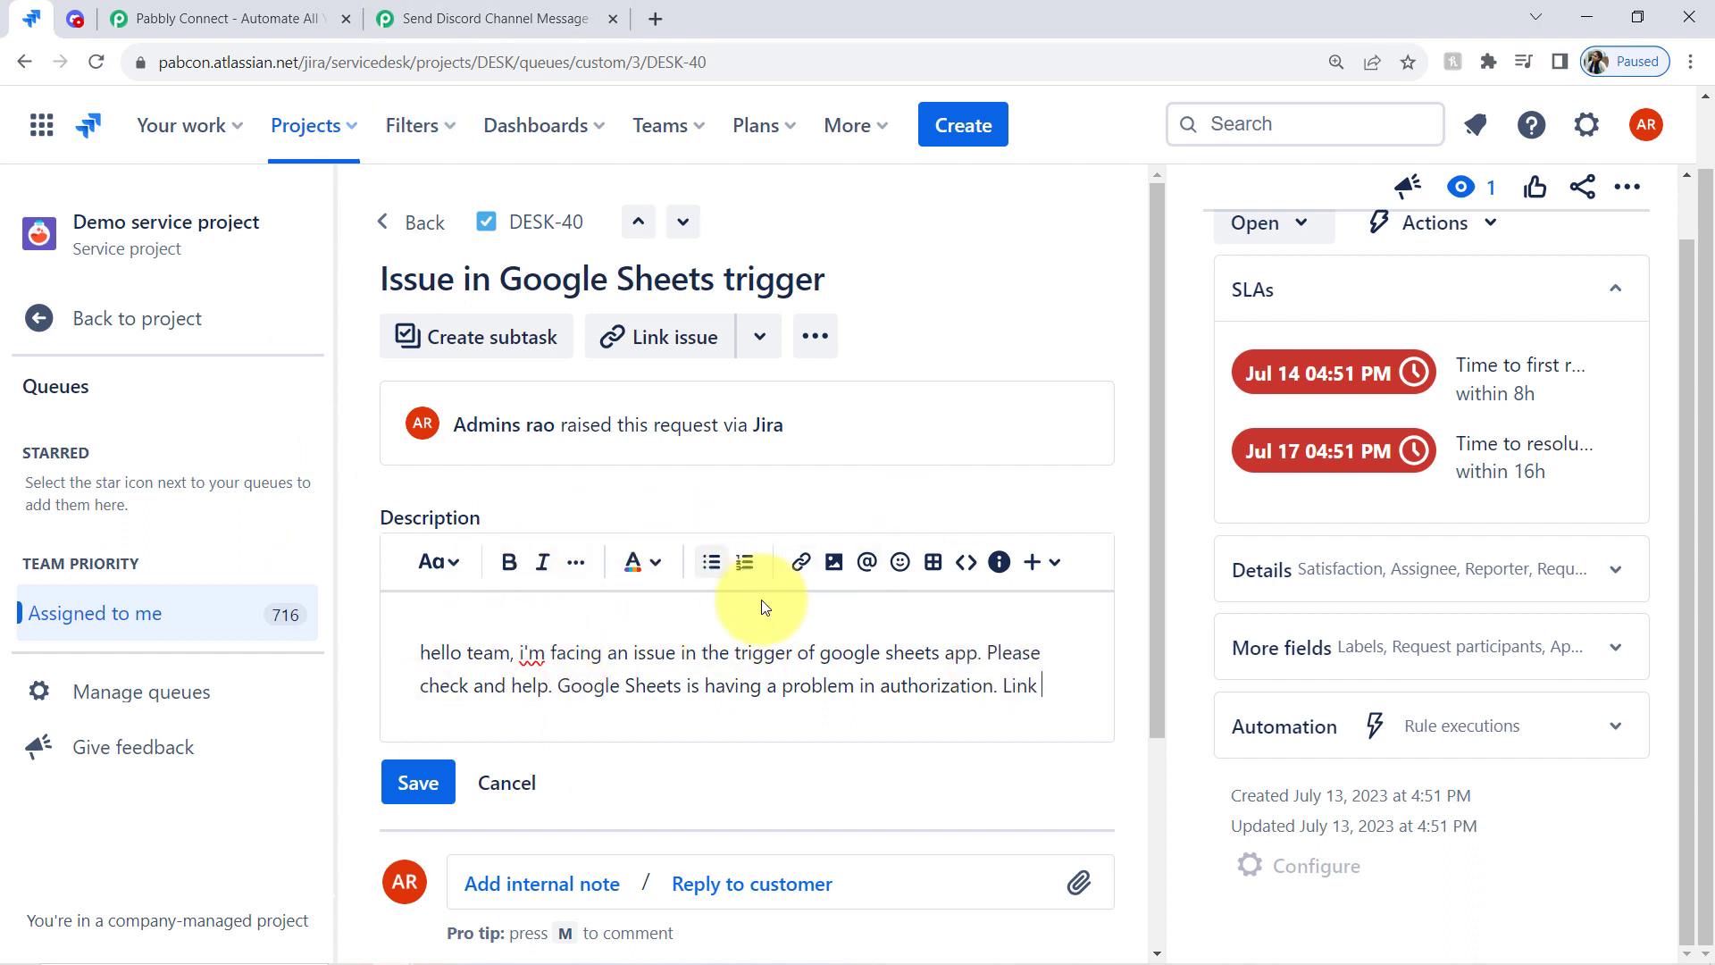
{"action": "mouse_move", "coordinate": [391, 931]}
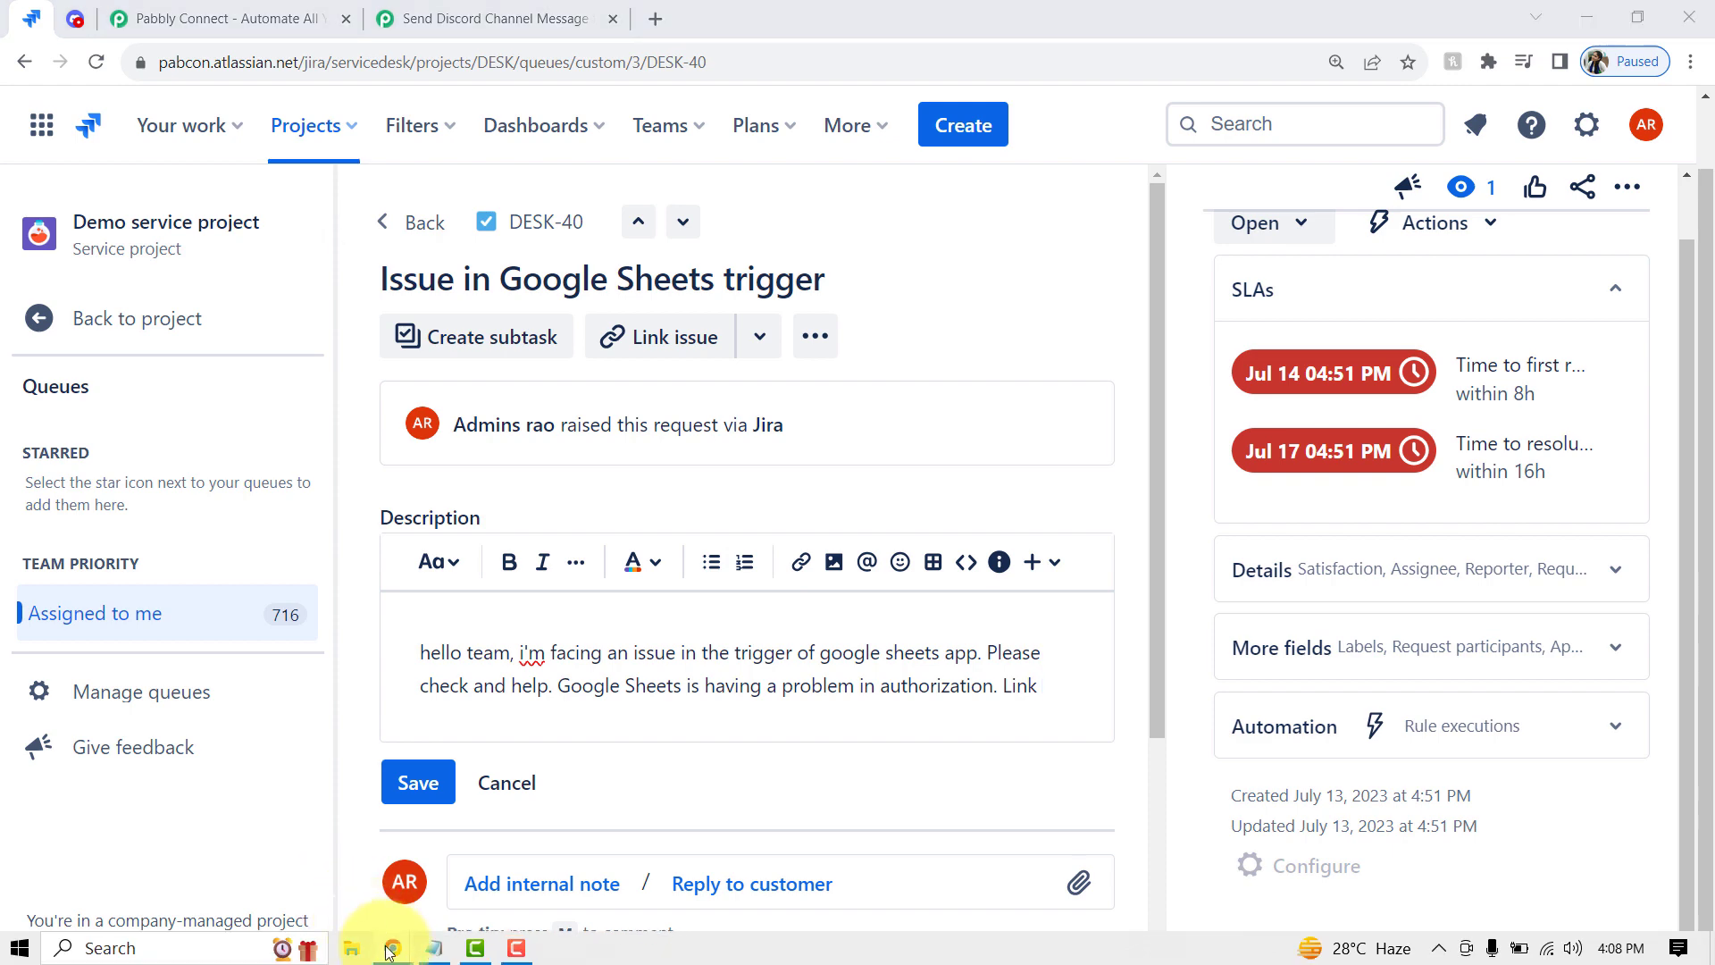
{"action": "left_click", "coordinate": [179, 851]}
{"action": "type", "text": "https://forum.pabbly.com/threads/discord-bot-posts-the-same-message-multiple-times-per-trigger-in-jira.1910/"}
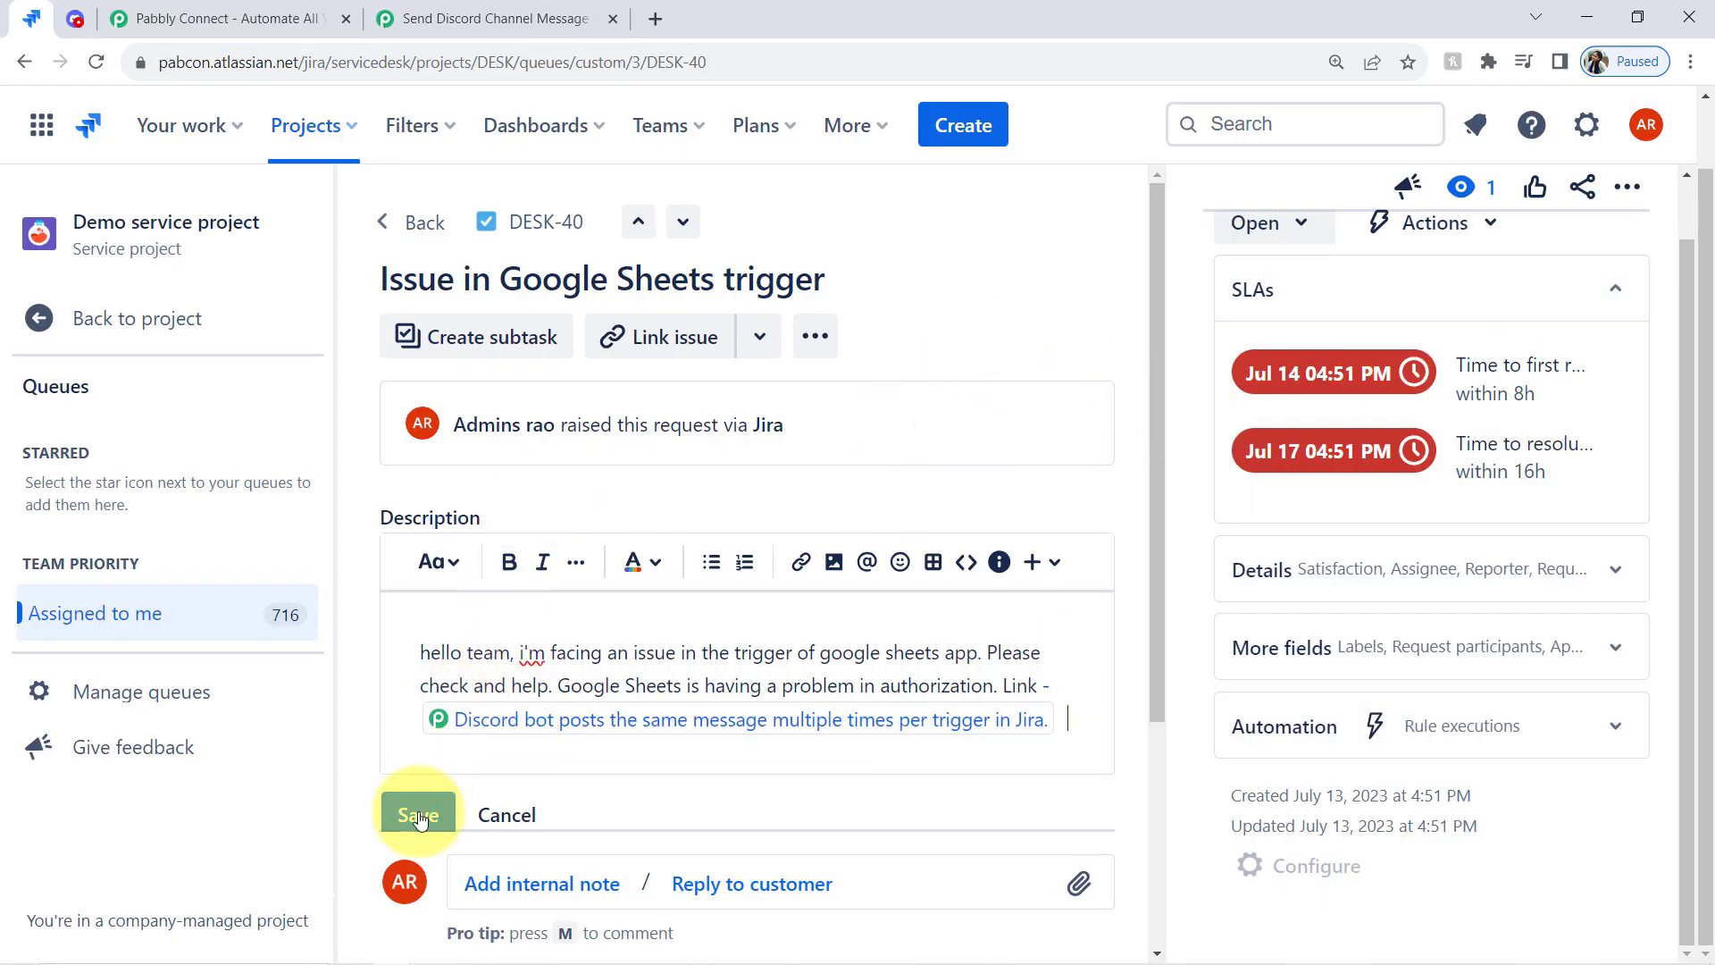
{"action": "left_click", "coordinate": [415, 811]}
Switch to the Pabbly Connect workflow and examine the received response's webhook event, user time zone and user display name
{"action": "left_click", "coordinate": [423, 11]}
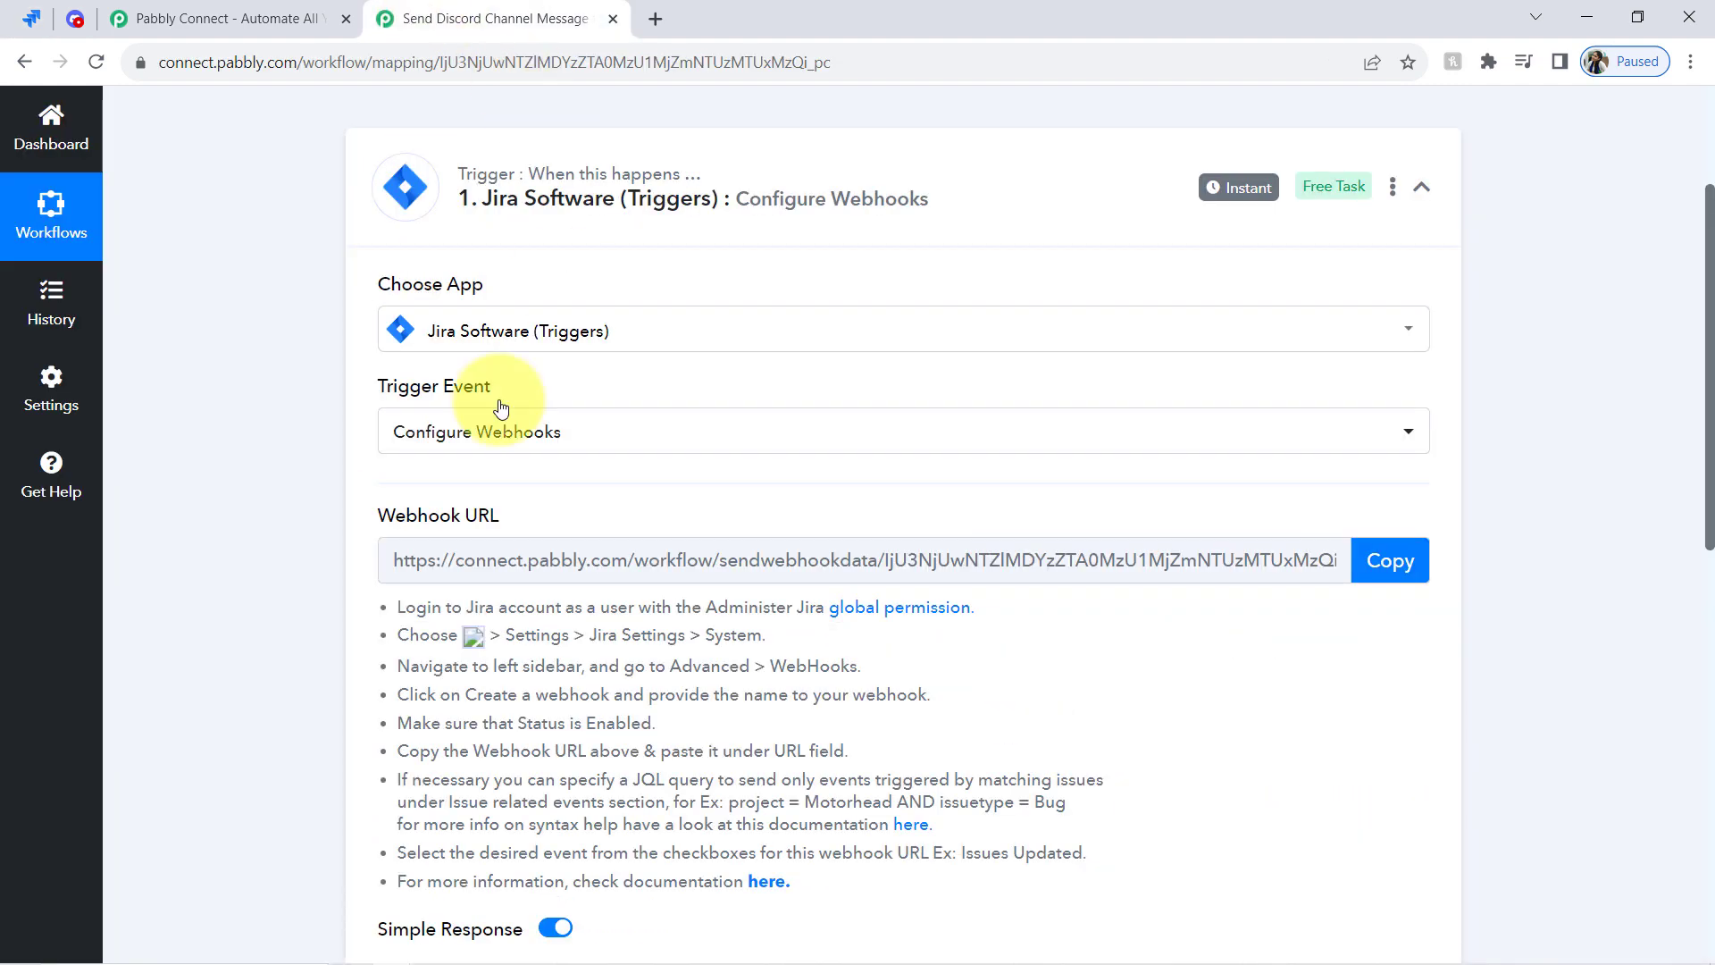
{"action": "left_click_drag", "start_coordinate": [1714, 337], "coordinate": [1714, 452]}
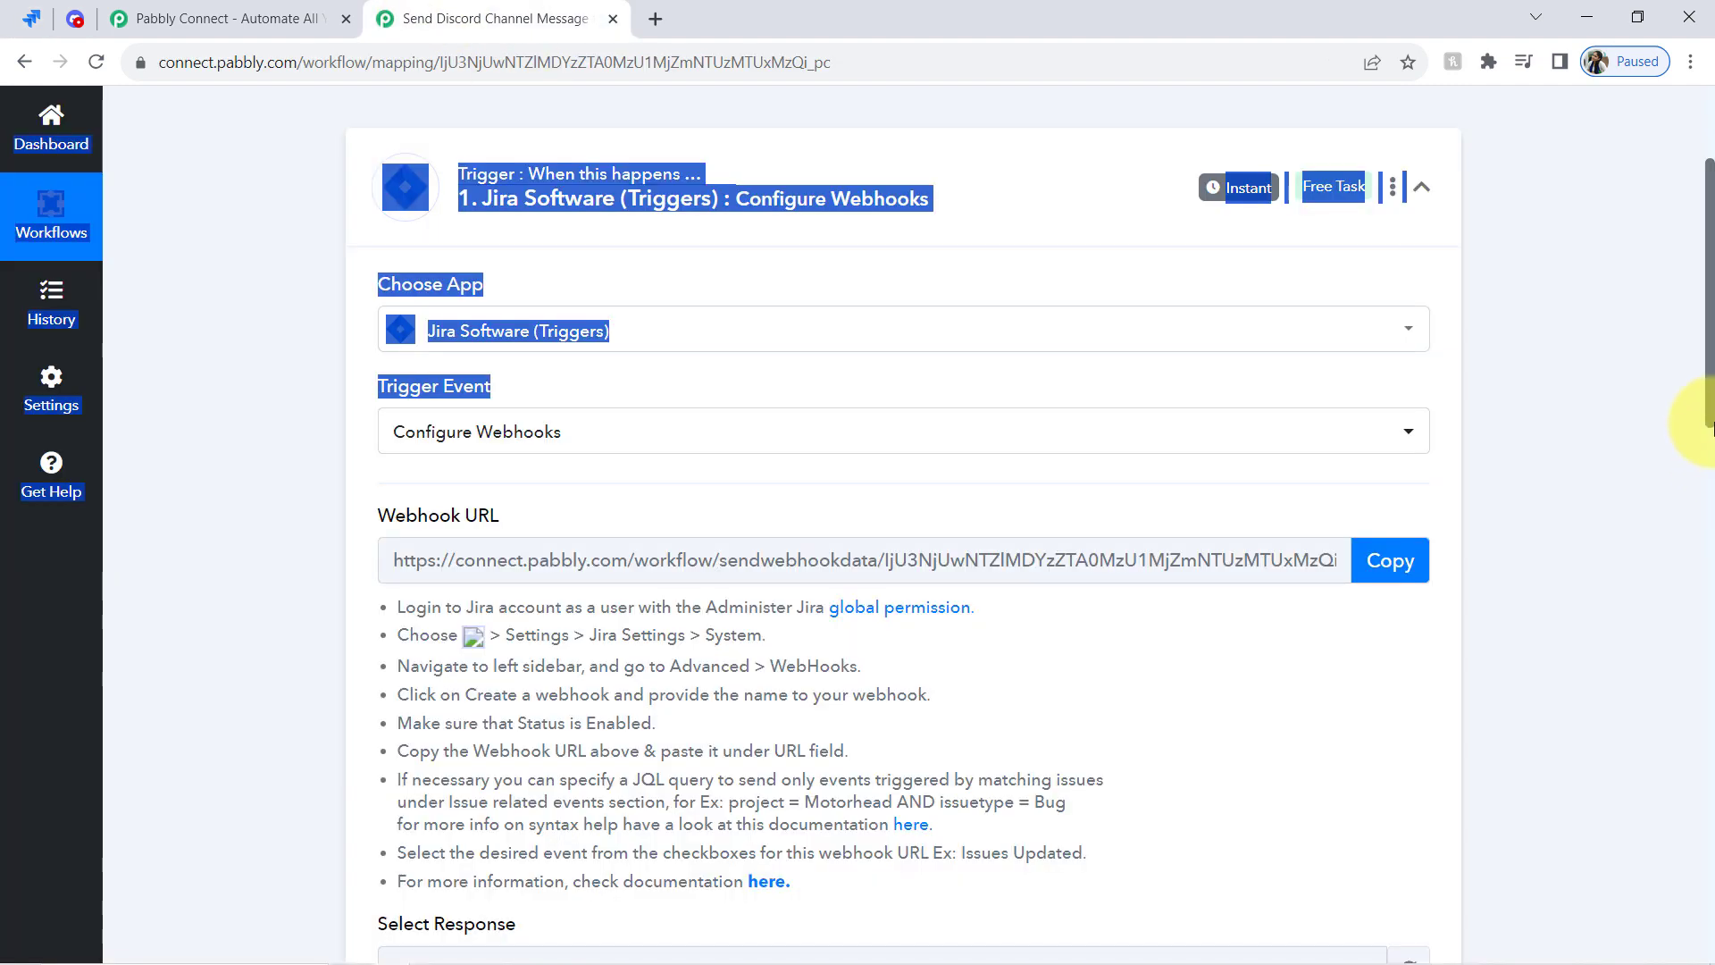
{"action": "left_click_drag", "start_coordinate": [1713, 386], "coordinate": [1674, 669]}
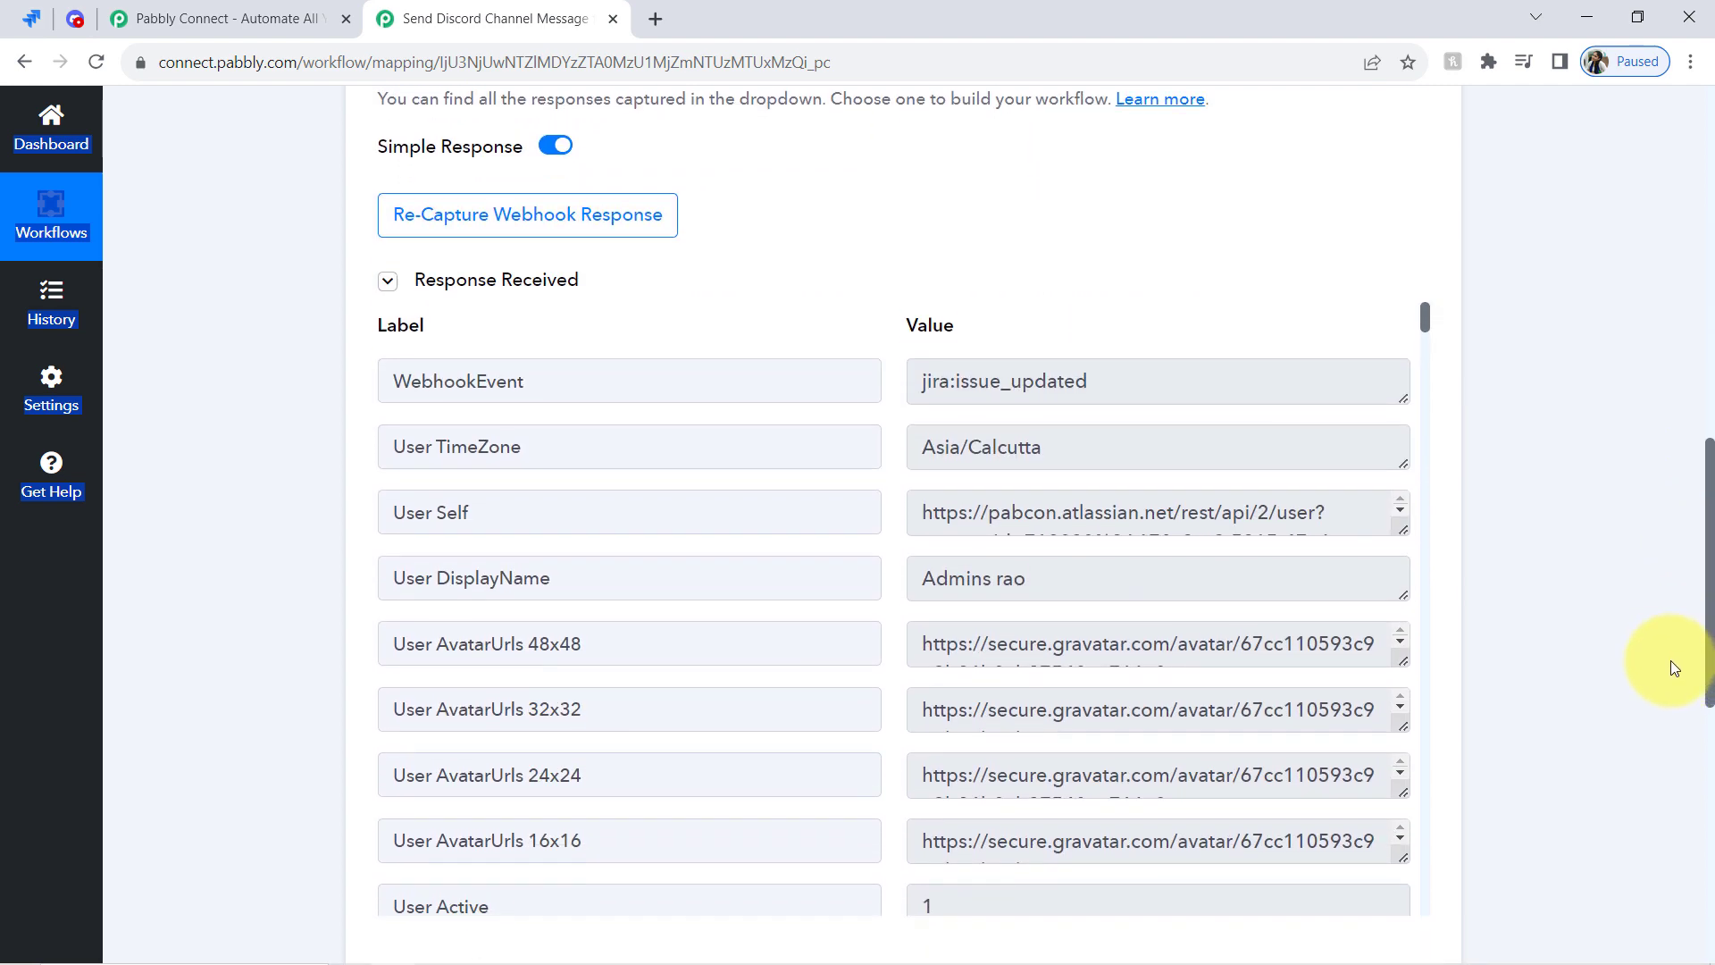
{"action": "left_click", "coordinate": [497, 284]}
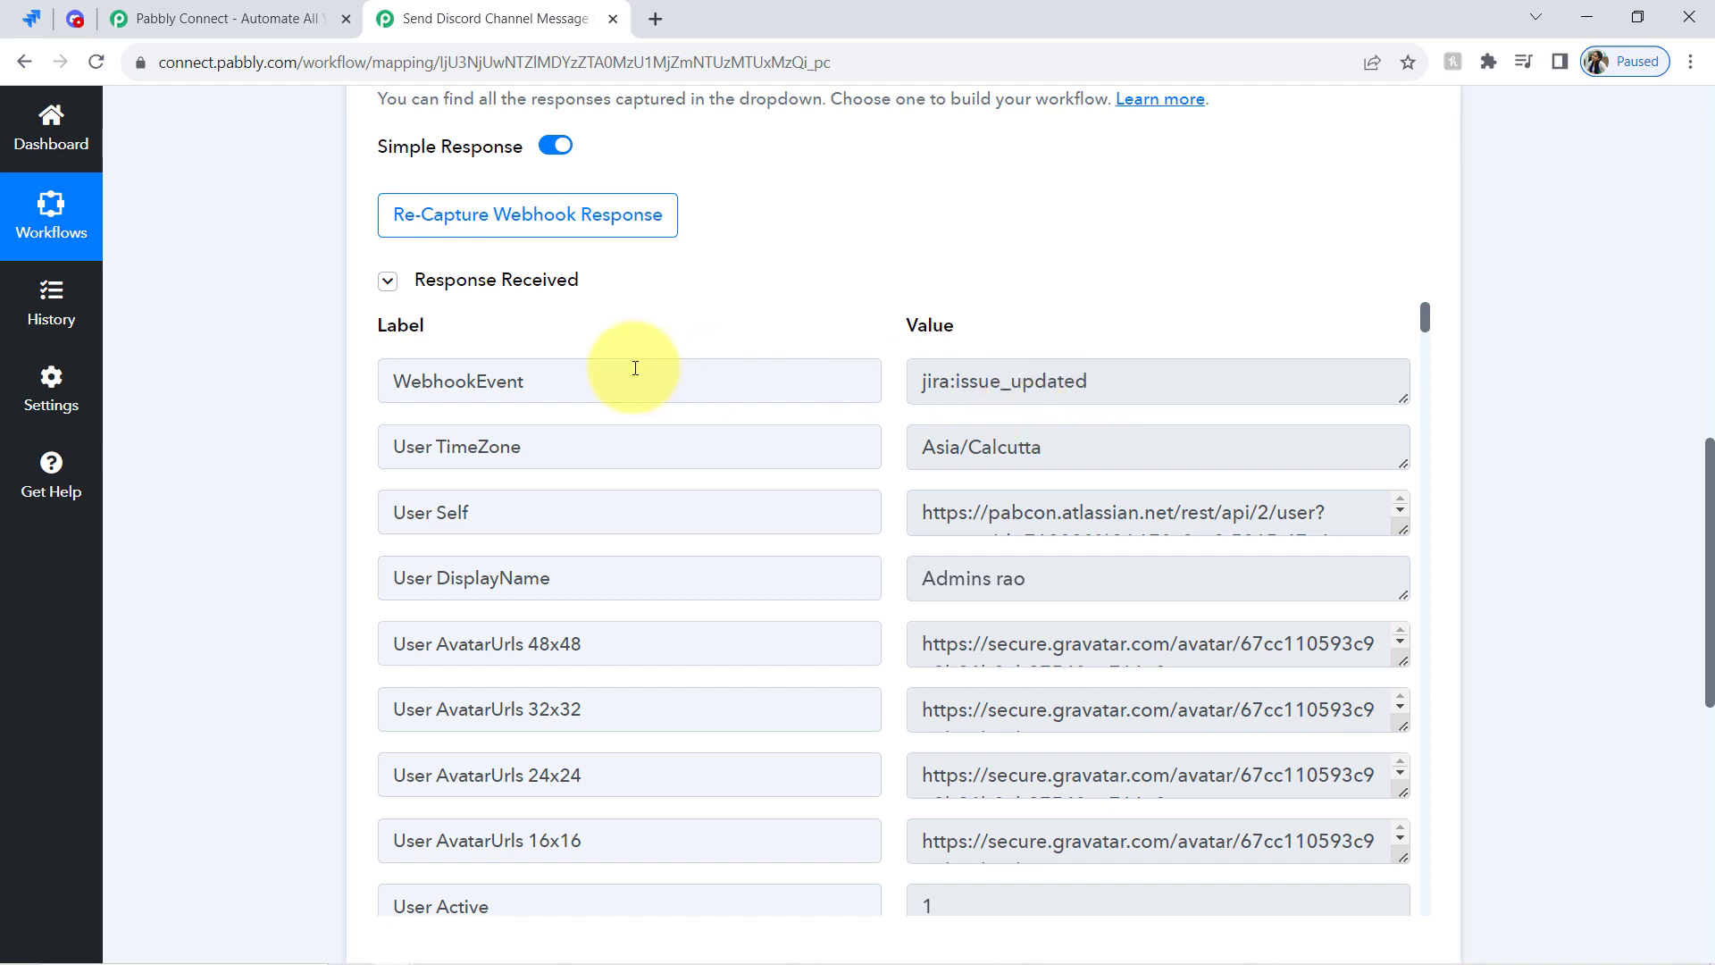
{"action": "left_click_drag", "start_coordinate": [1023, 382], "coordinate": [1119, 388]}
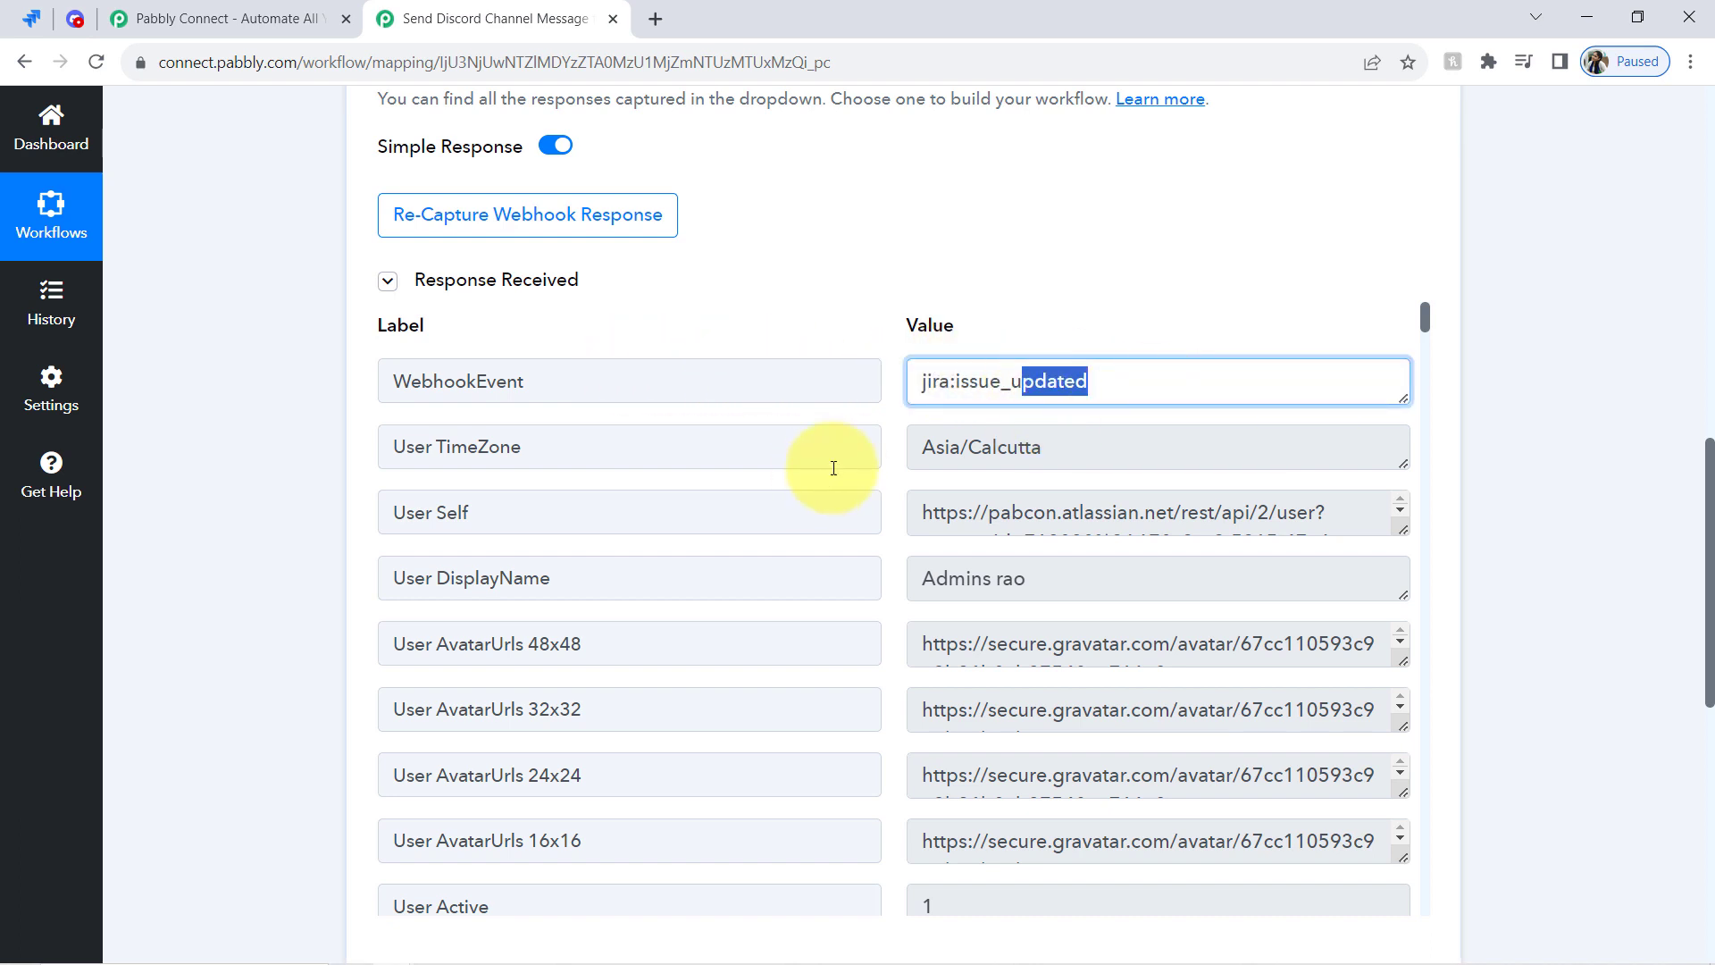
{"action": "double_click", "coordinate": [1003, 448]}
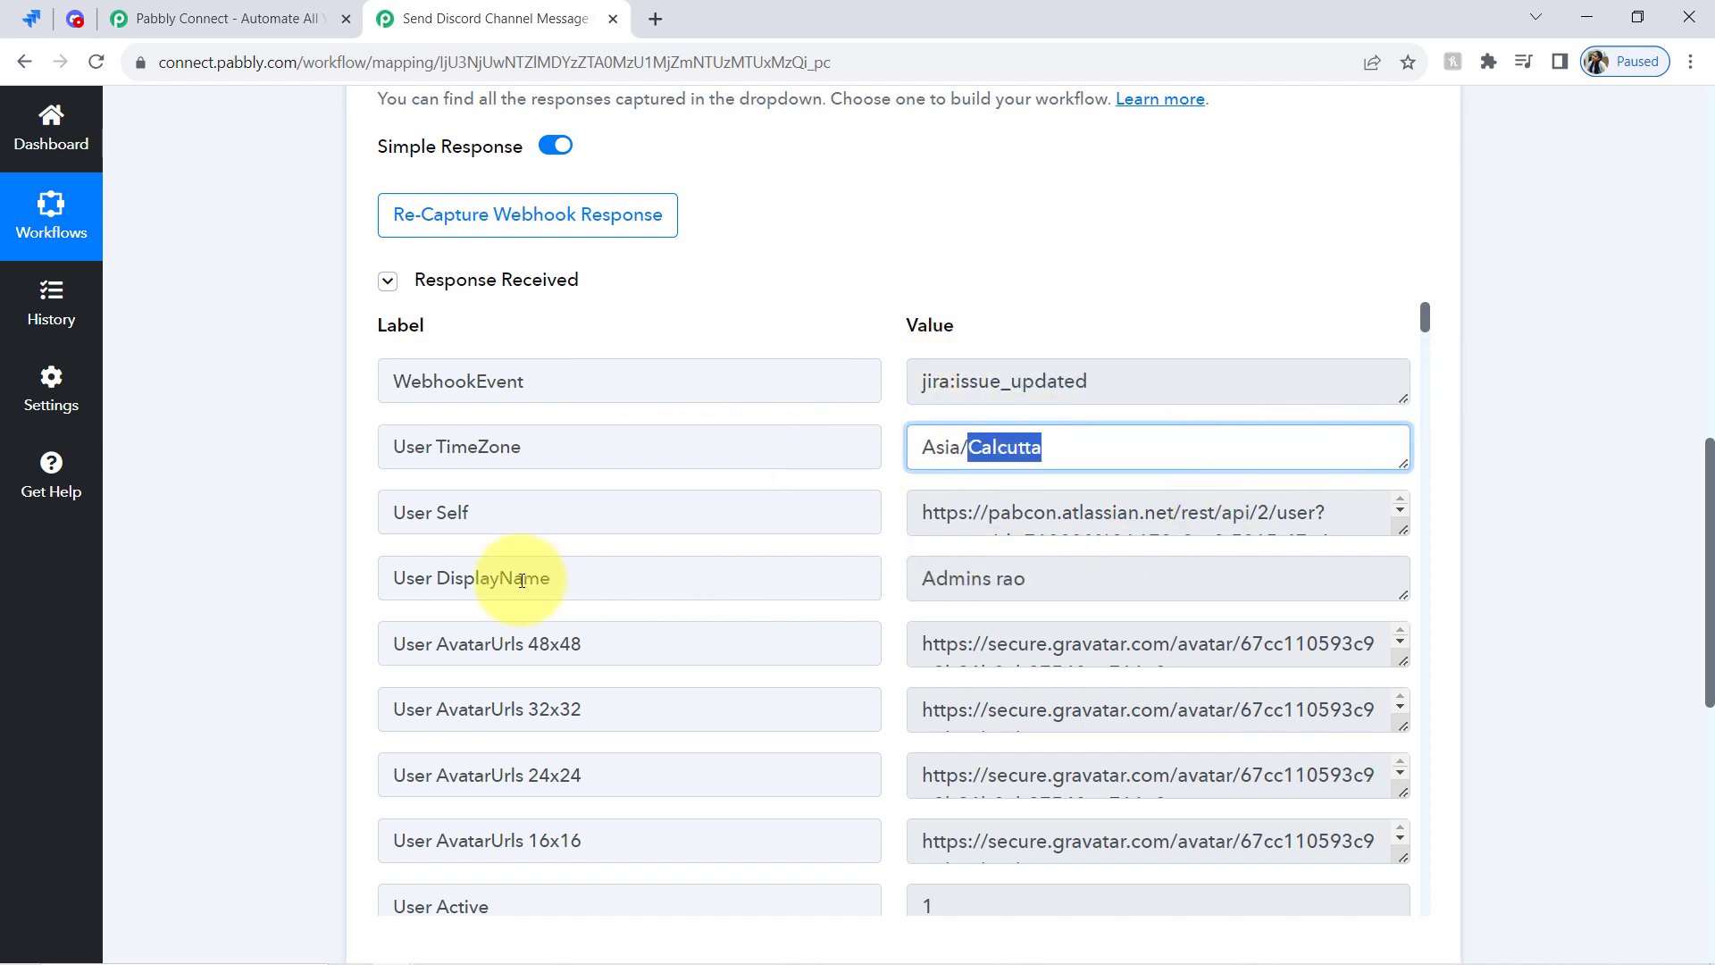
{"action": "left_click_drag", "start_coordinate": [404, 578], "coordinate": [769, 571]}
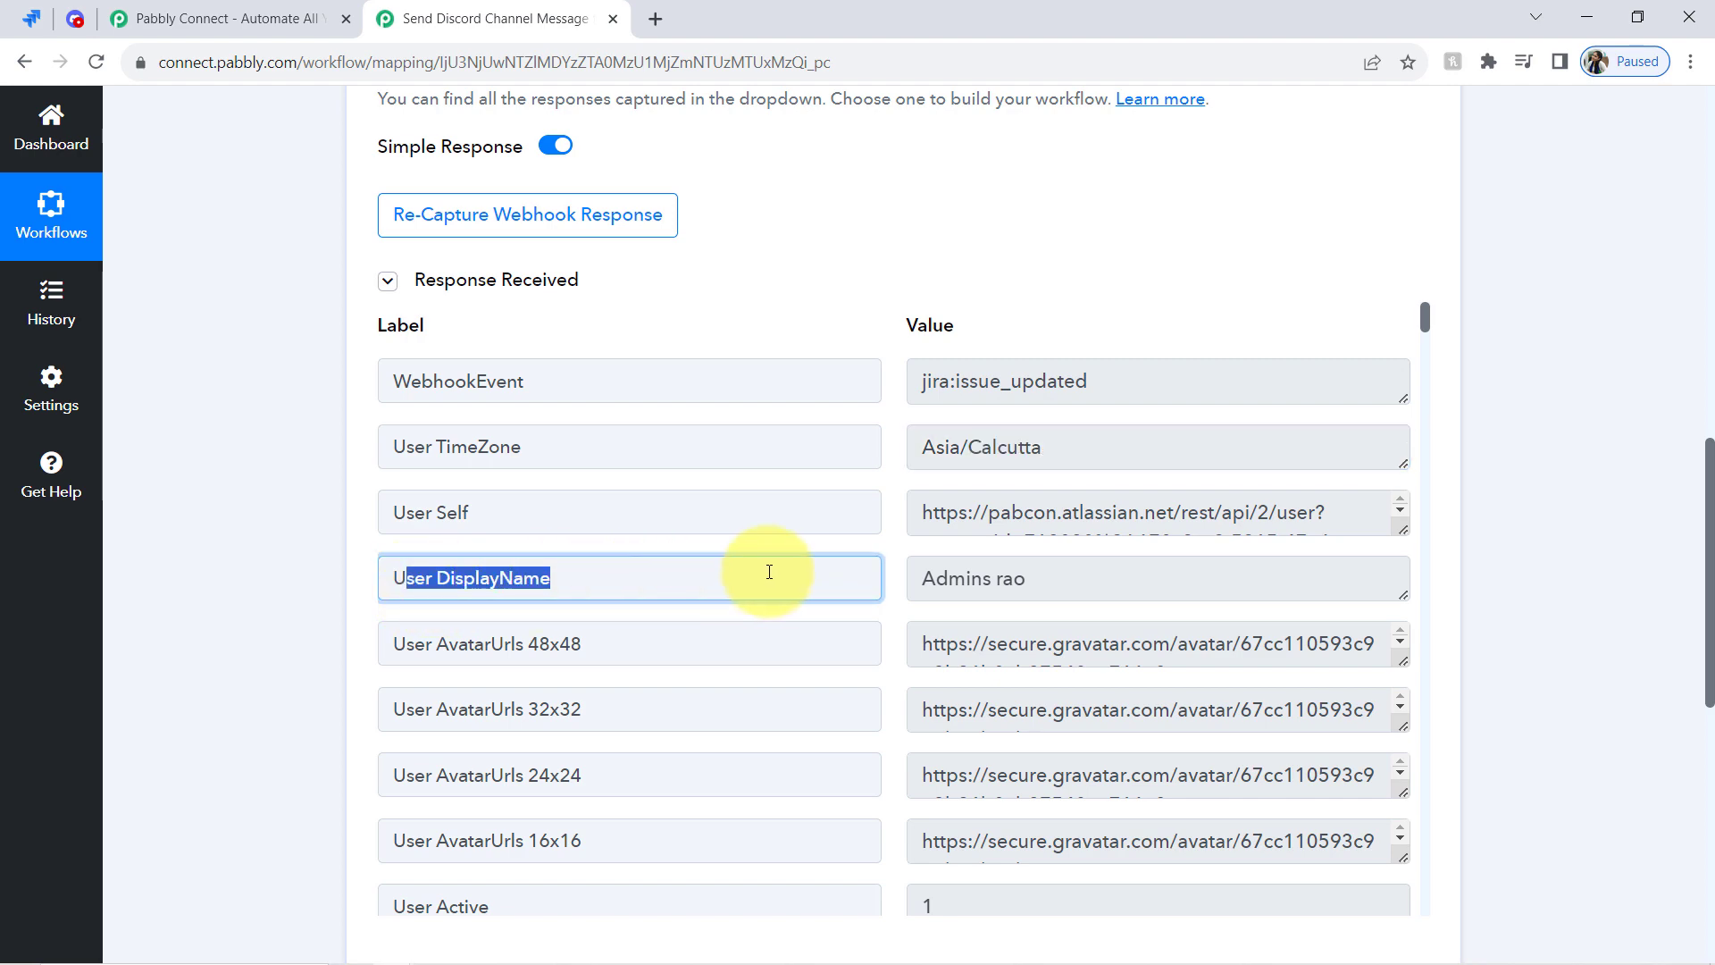
{"action": "triple_click", "coordinate": [961, 568]}
Examine the issue summary and description fields in the received response, enlarging the description value to read it
{"action": "left_click_drag", "start_coordinate": [1425, 318], "coordinate": [1422, 345]}
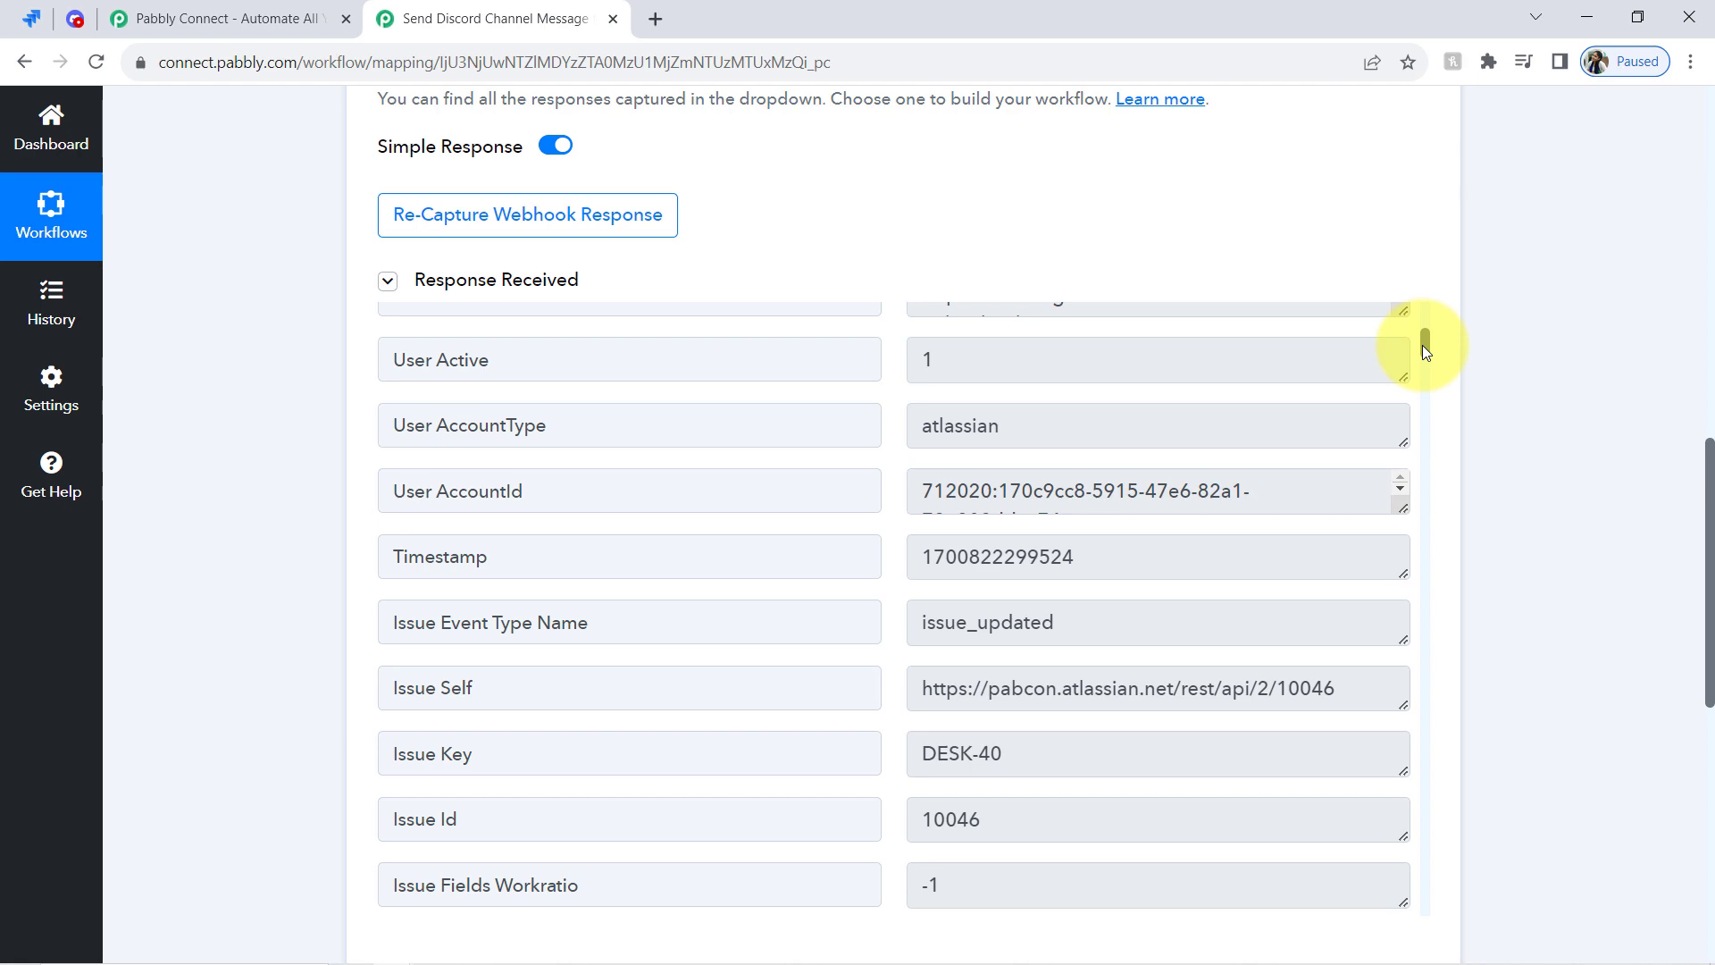
{"action": "left_click_drag", "start_coordinate": [1422, 344], "coordinate": [1422, 399]}
{"action": "left_click_drag", "start_coordinate": [435, 493], "coordinate": [631, 490]}
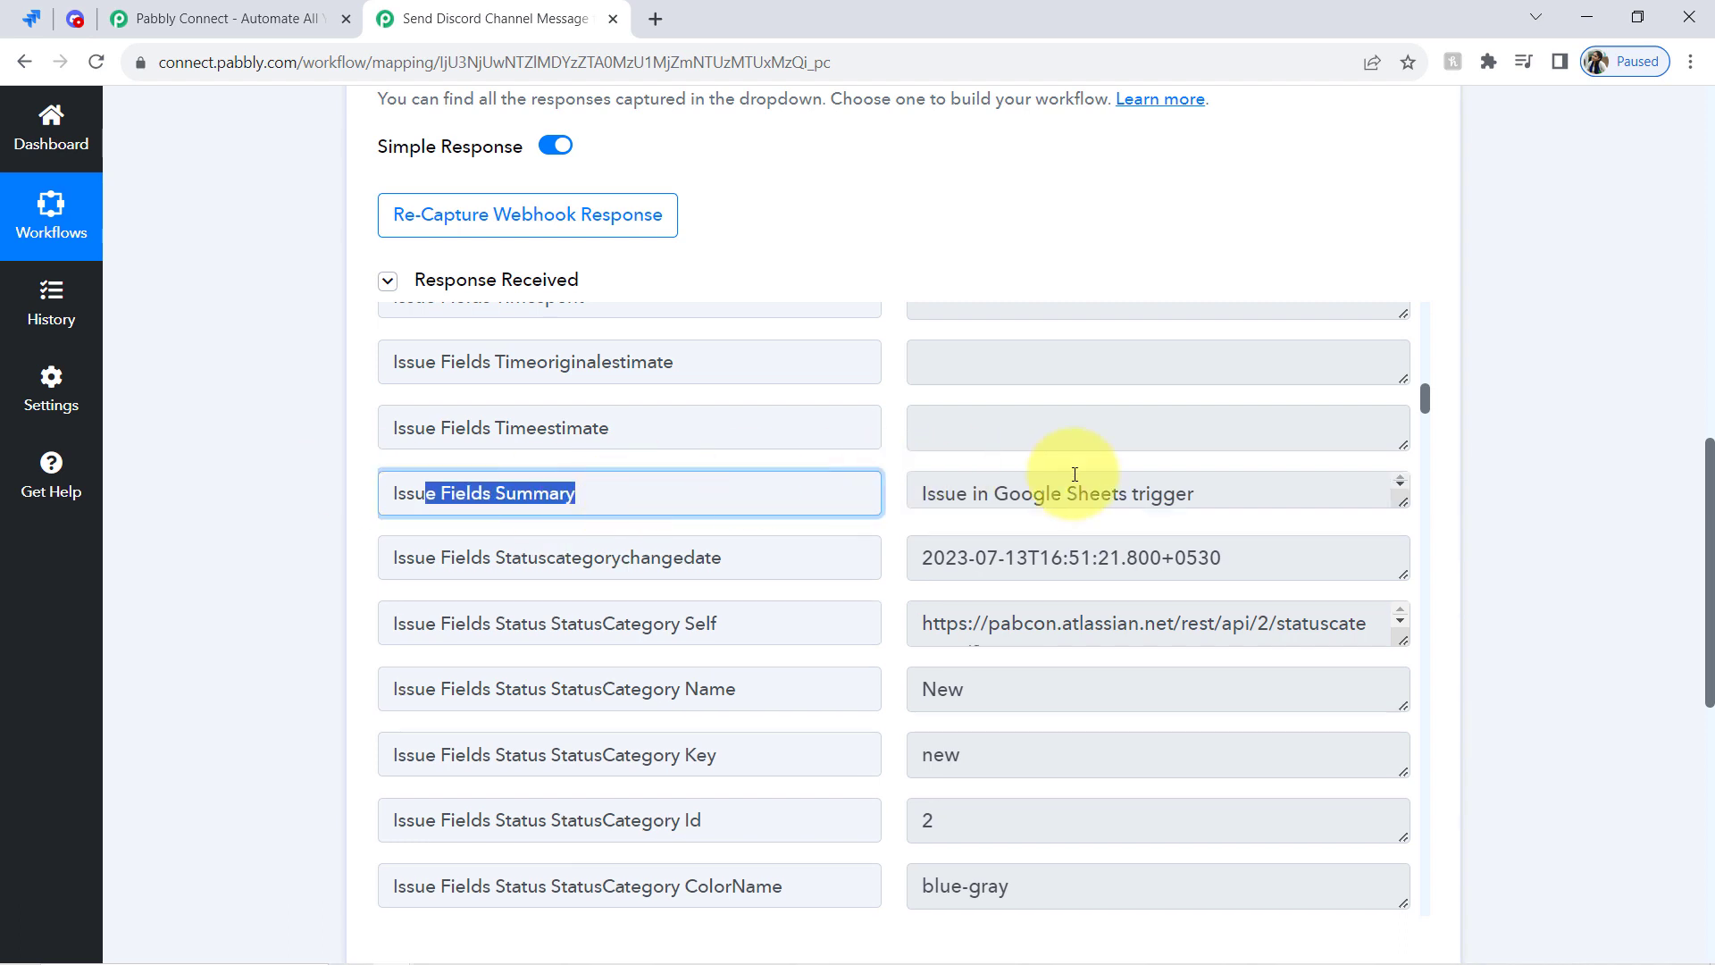
{"action": "left_click_drag", "start_coordinate": [967, 486], "coordinate": [1572, 494]}
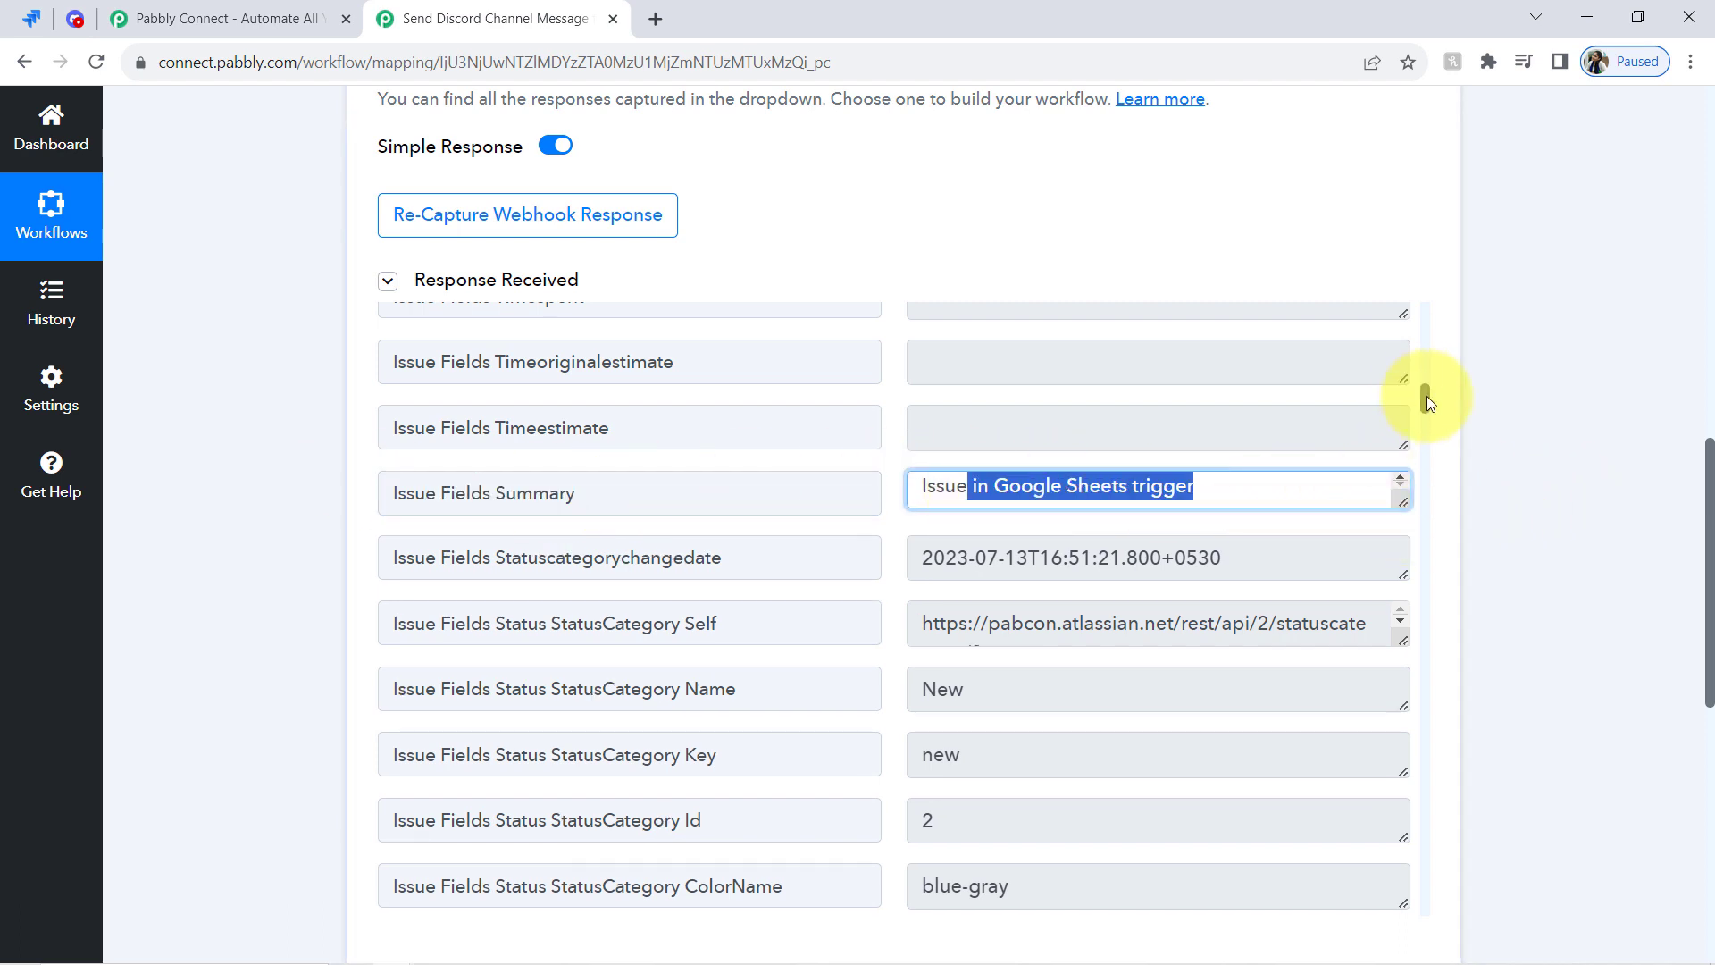
{"action": "left_click_drag", "start_coordinate": [1428, 395], "coordinate": [1426, 572]}
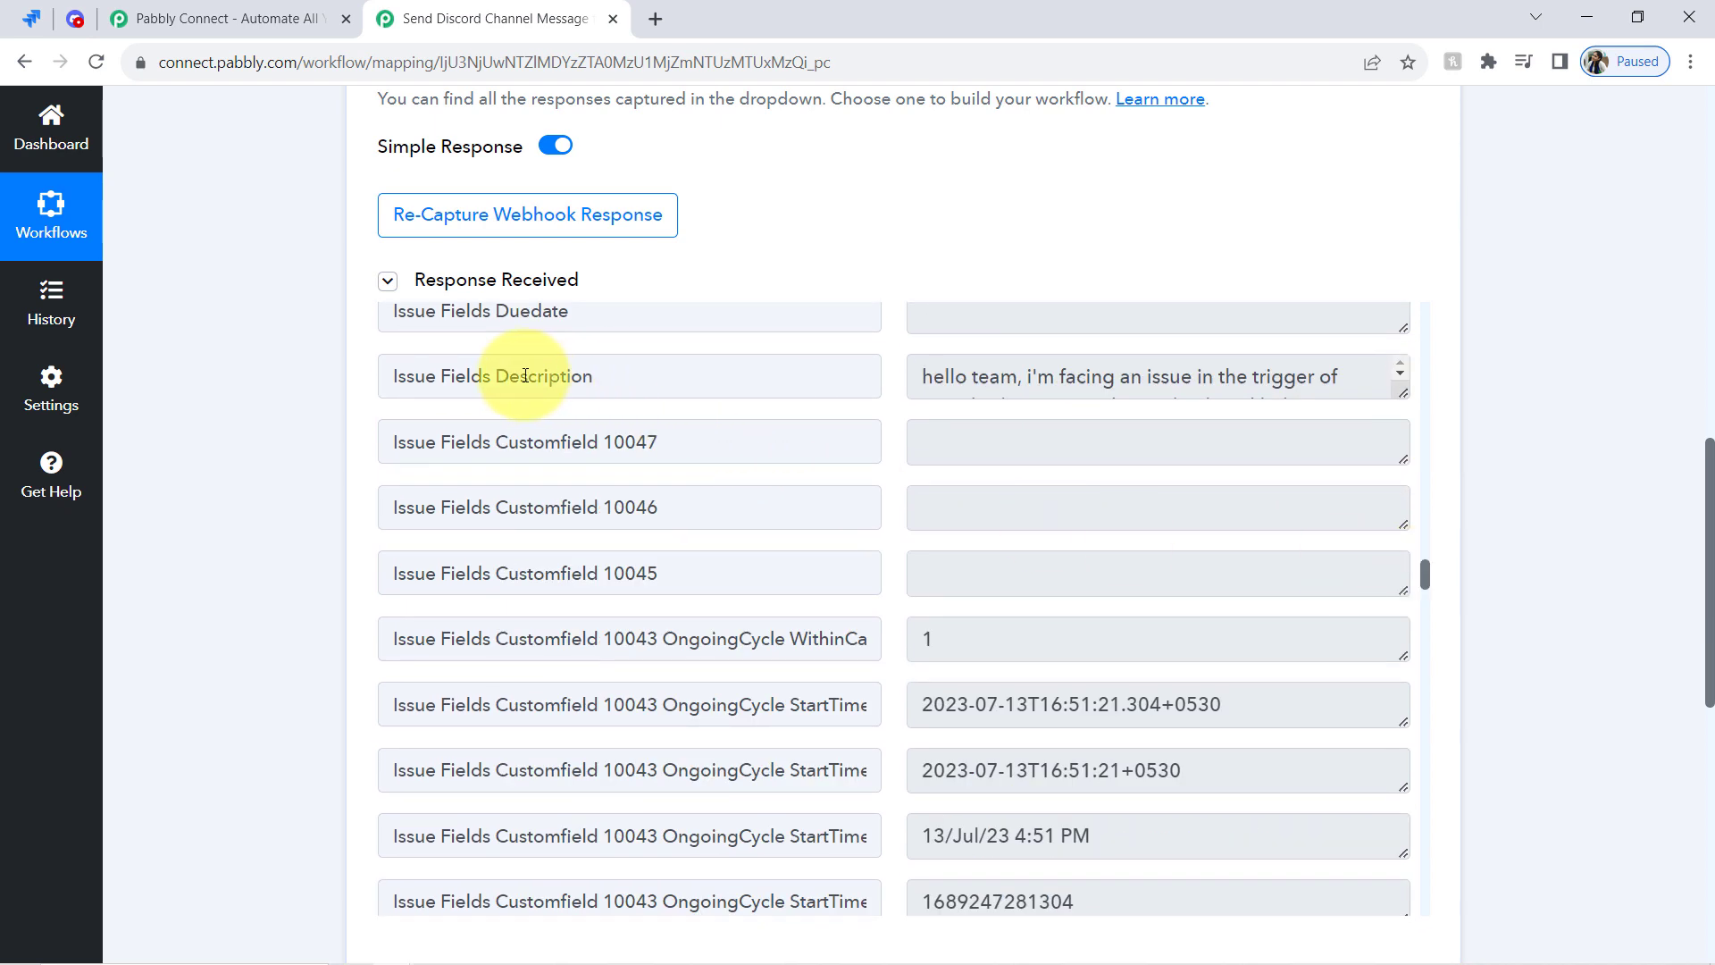
{"action": "left_click_drag", "start_coordinate": [522, 376], "coordinate": [716, 364]}
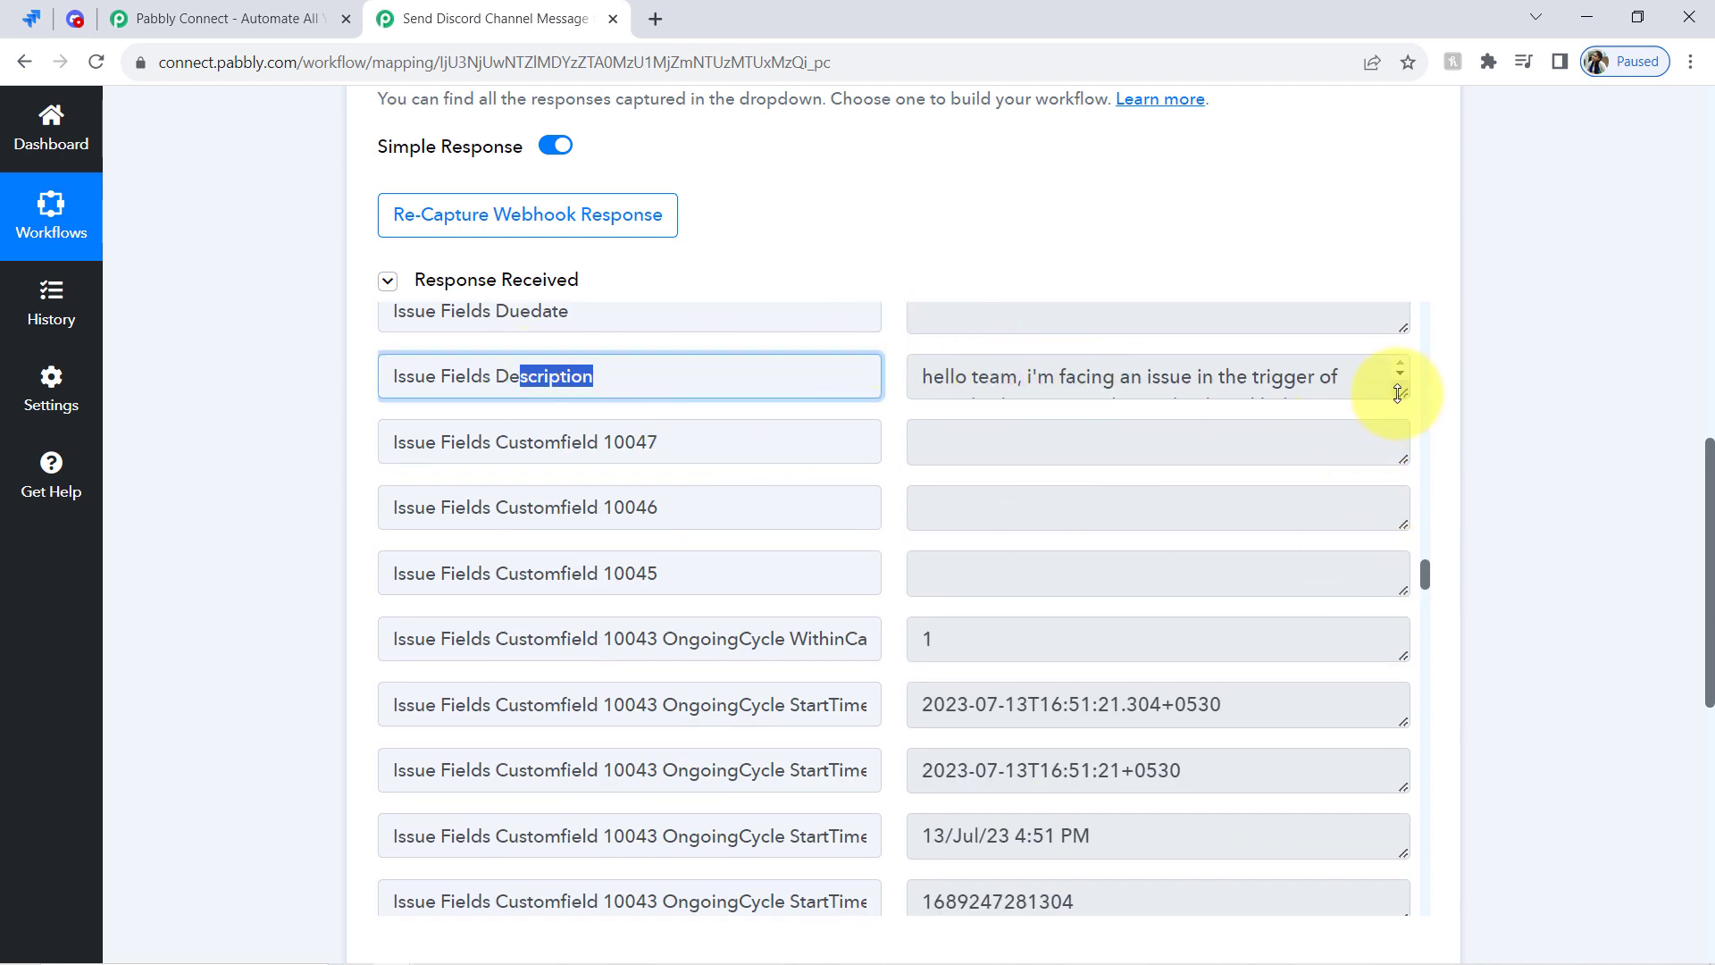
{"action": "left_click_drag", "start_coordinate": [1398, 394], "coordinate": [1327, 341]}
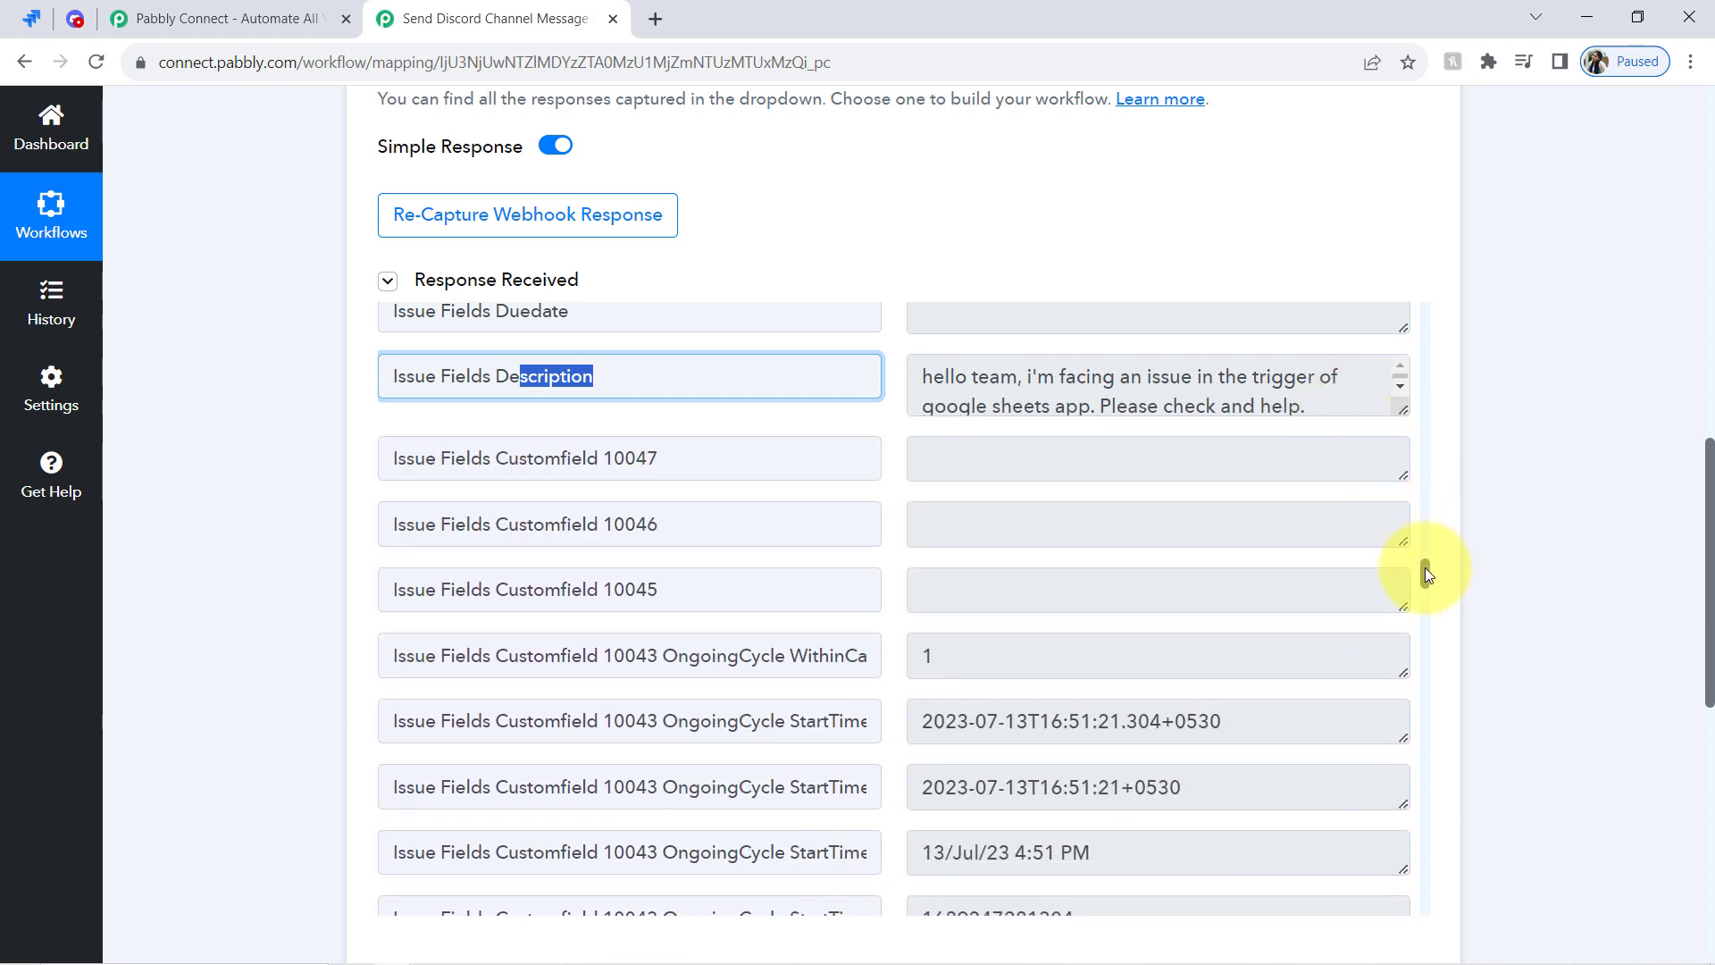
{"action": "left_click_drag", "start_coordinate": [1424, 567], "coordinate": [1383, 822]}
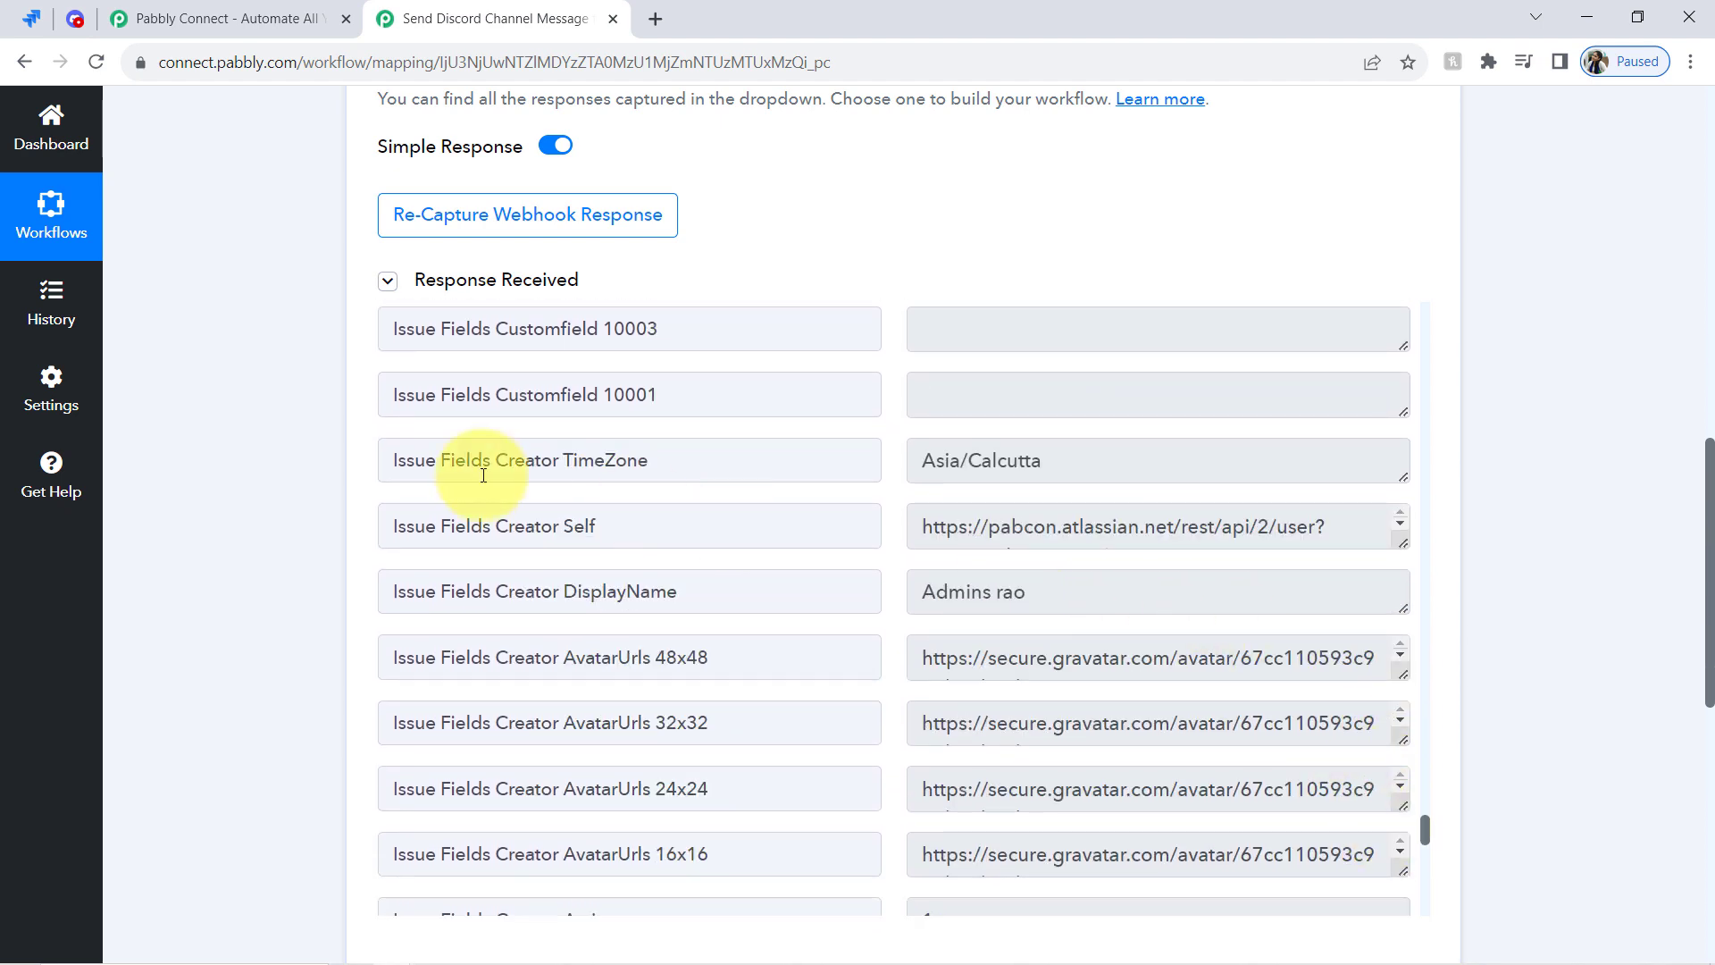
Search the received response for "change" and check the changelog entries against the edited task description in Jira
{"action": "key", "text": "ctrl+f"}
{"action": "type", "text": "ch"}
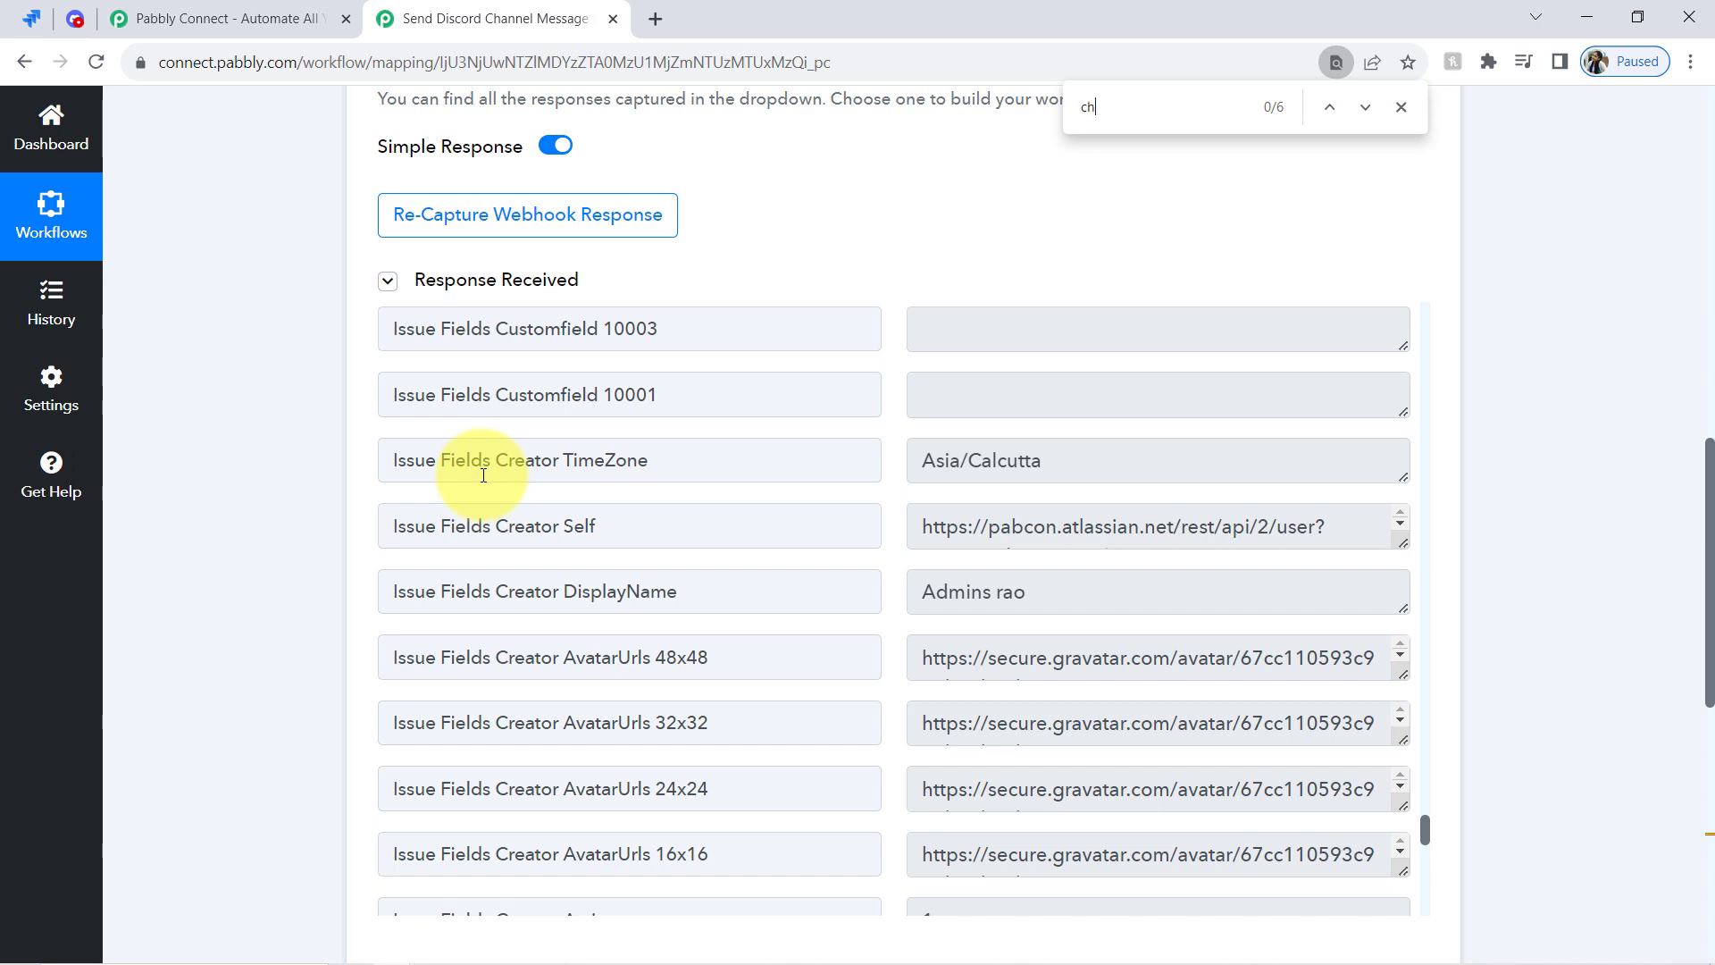
{"action": "type", "text": "ange"}
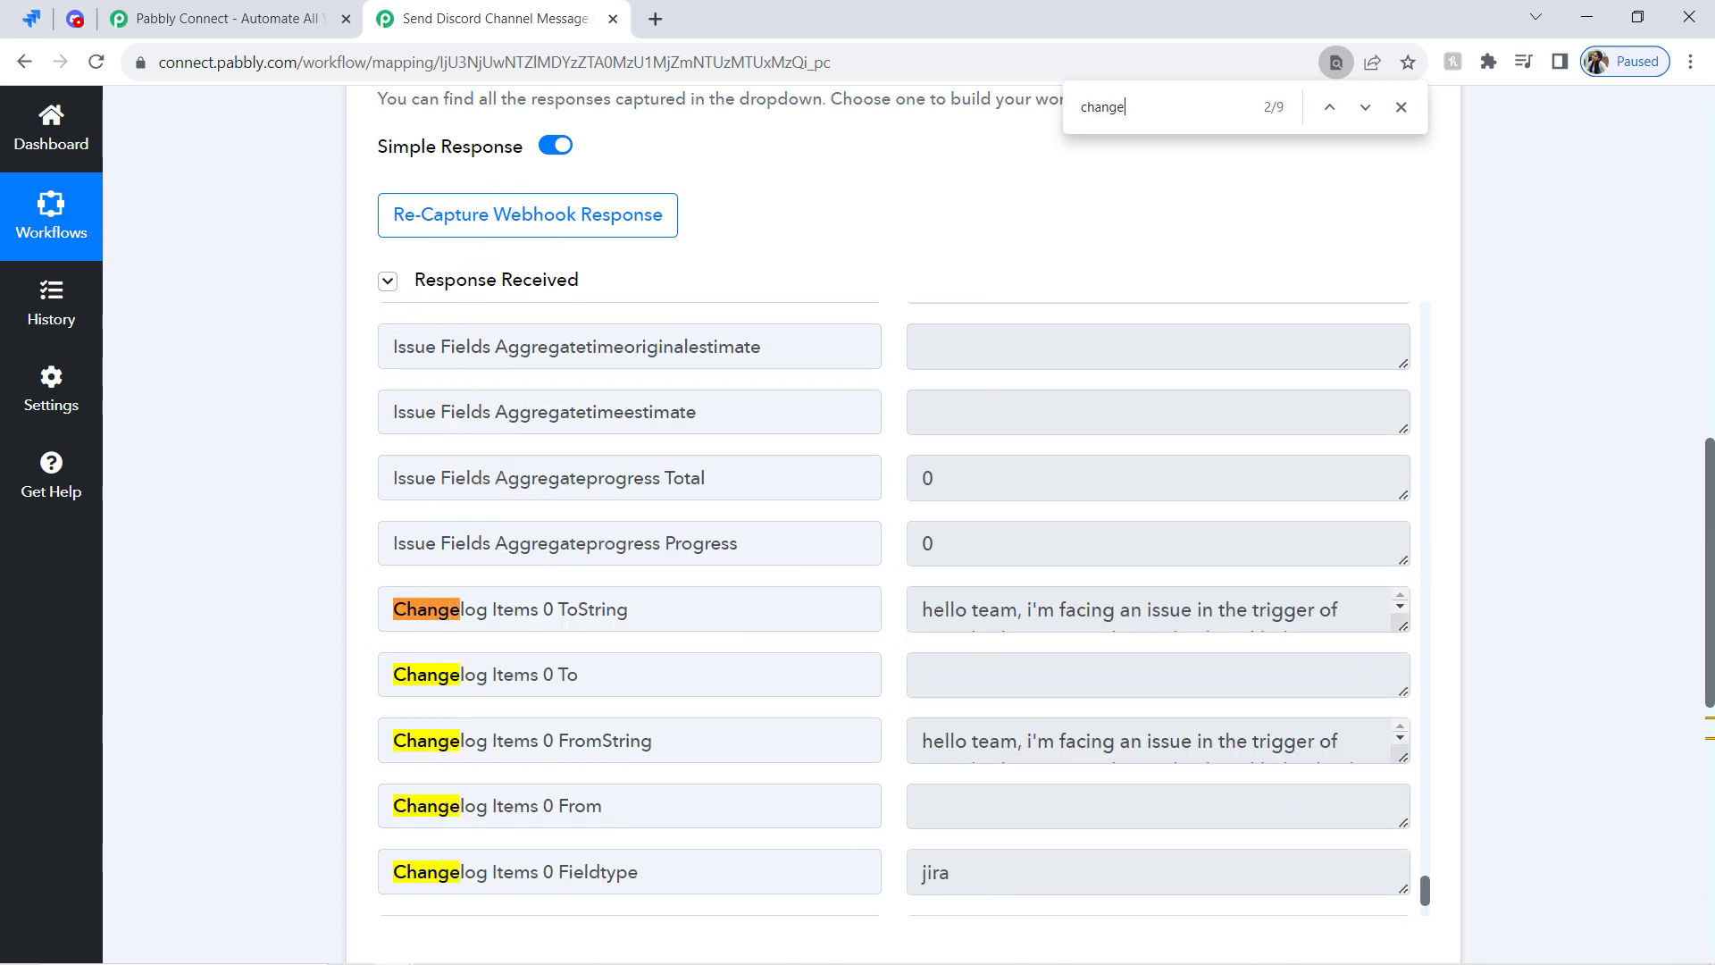
{"action": "left_click", "coordinate": [24, 12]}
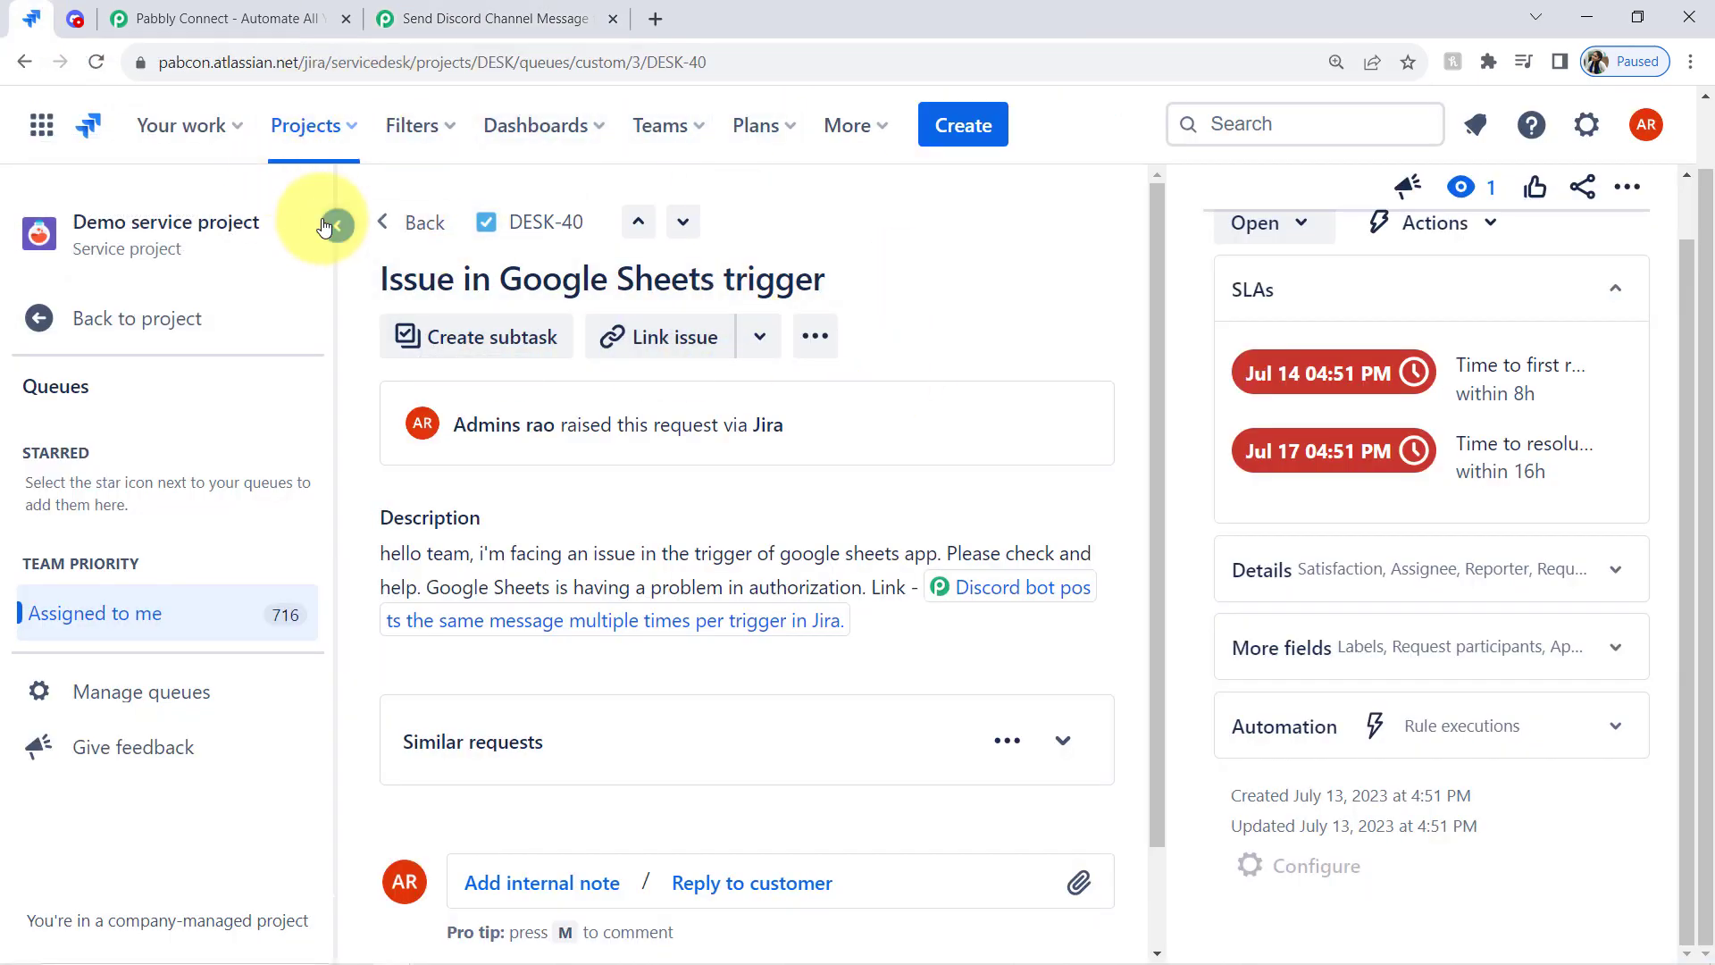
{"action": "left_click", "coordinate": [428, 18]}
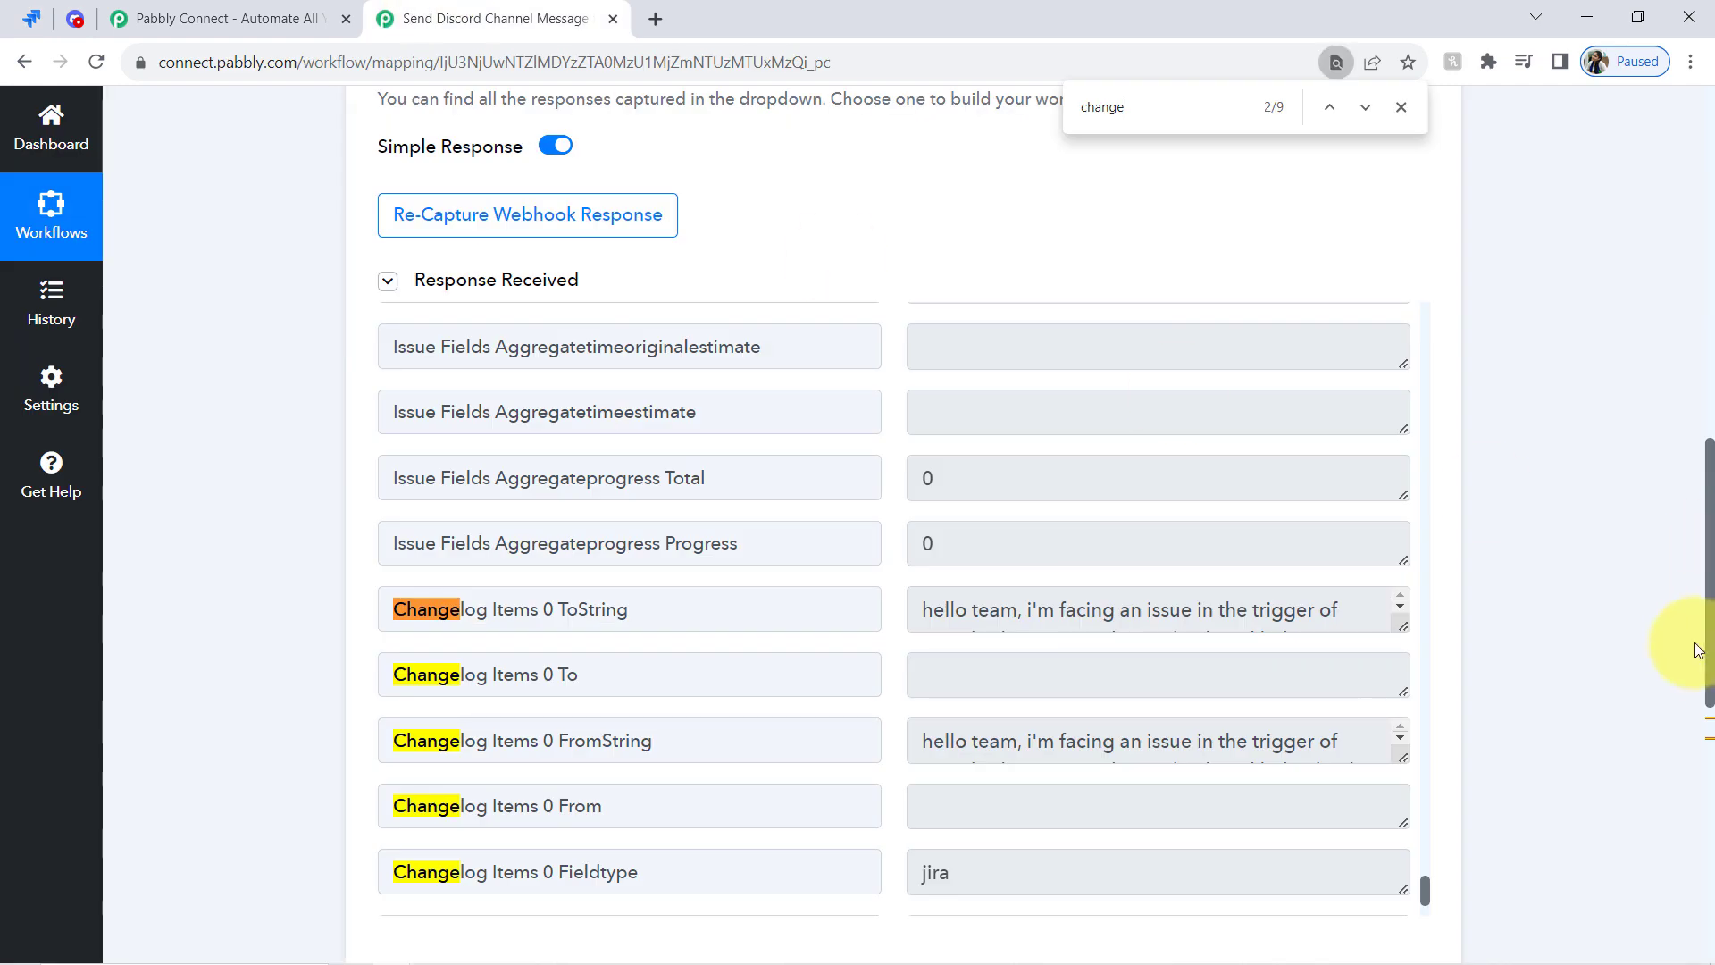
{"action": "left_click_drag", "start_coordinate": [1713, 639], "coordinate": [1709, 299]}
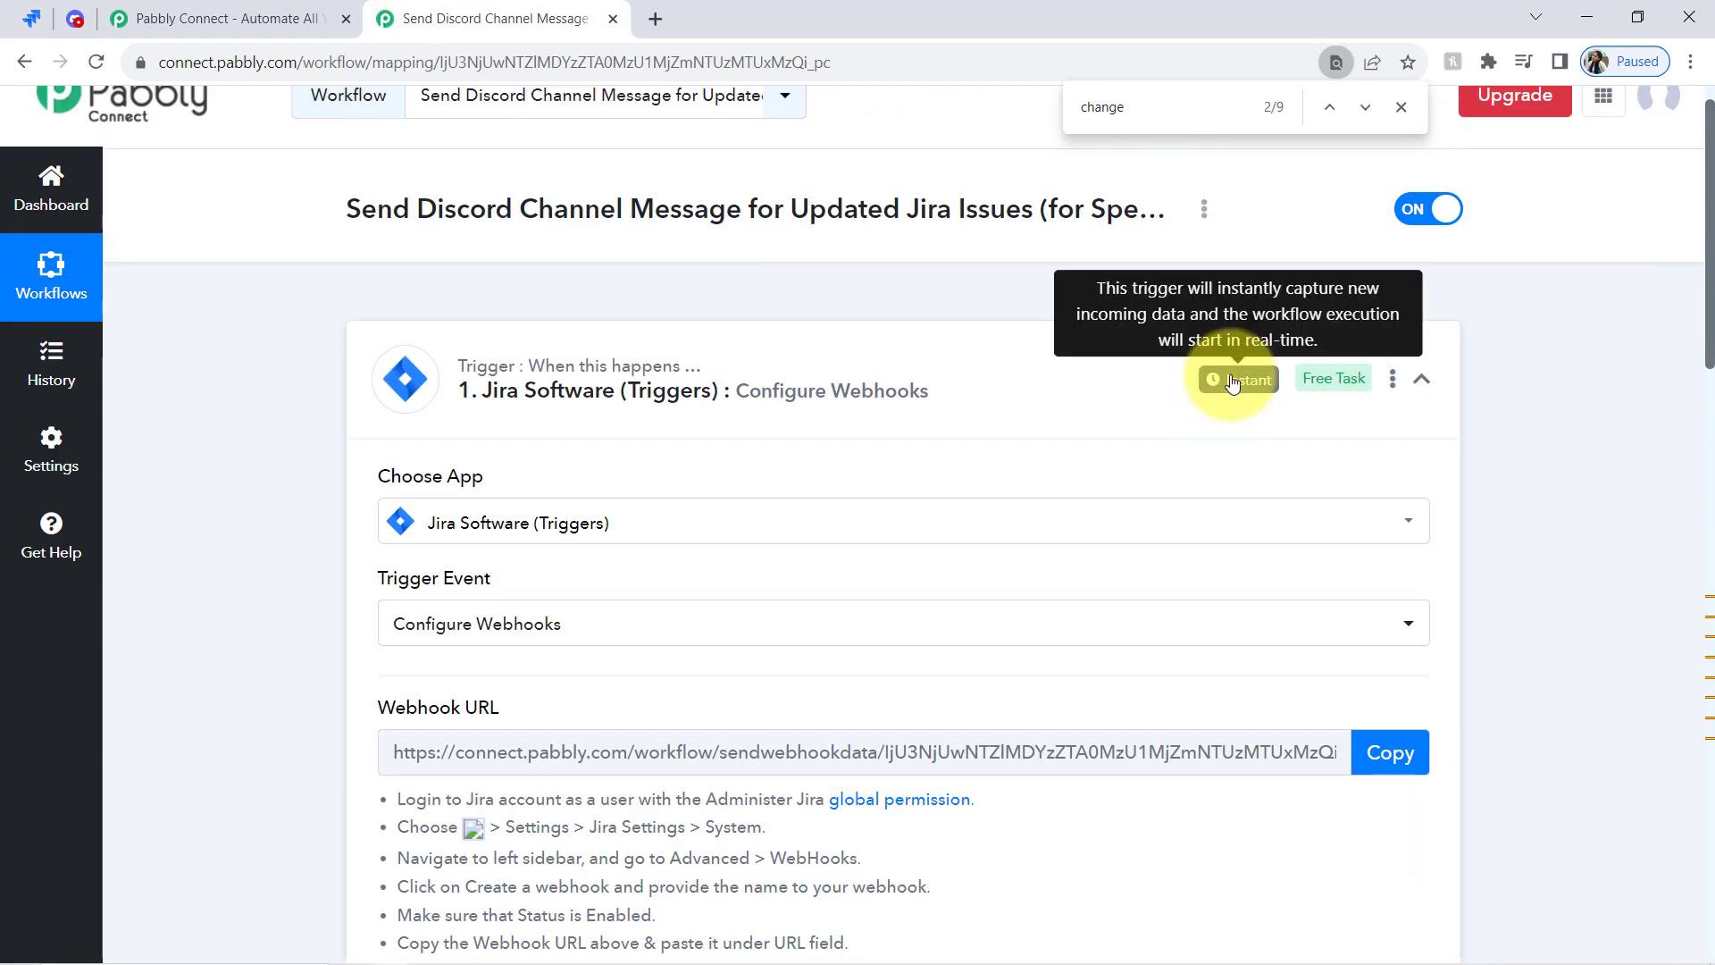
{"action": "left_click", "coordinate": [1400, 108]}
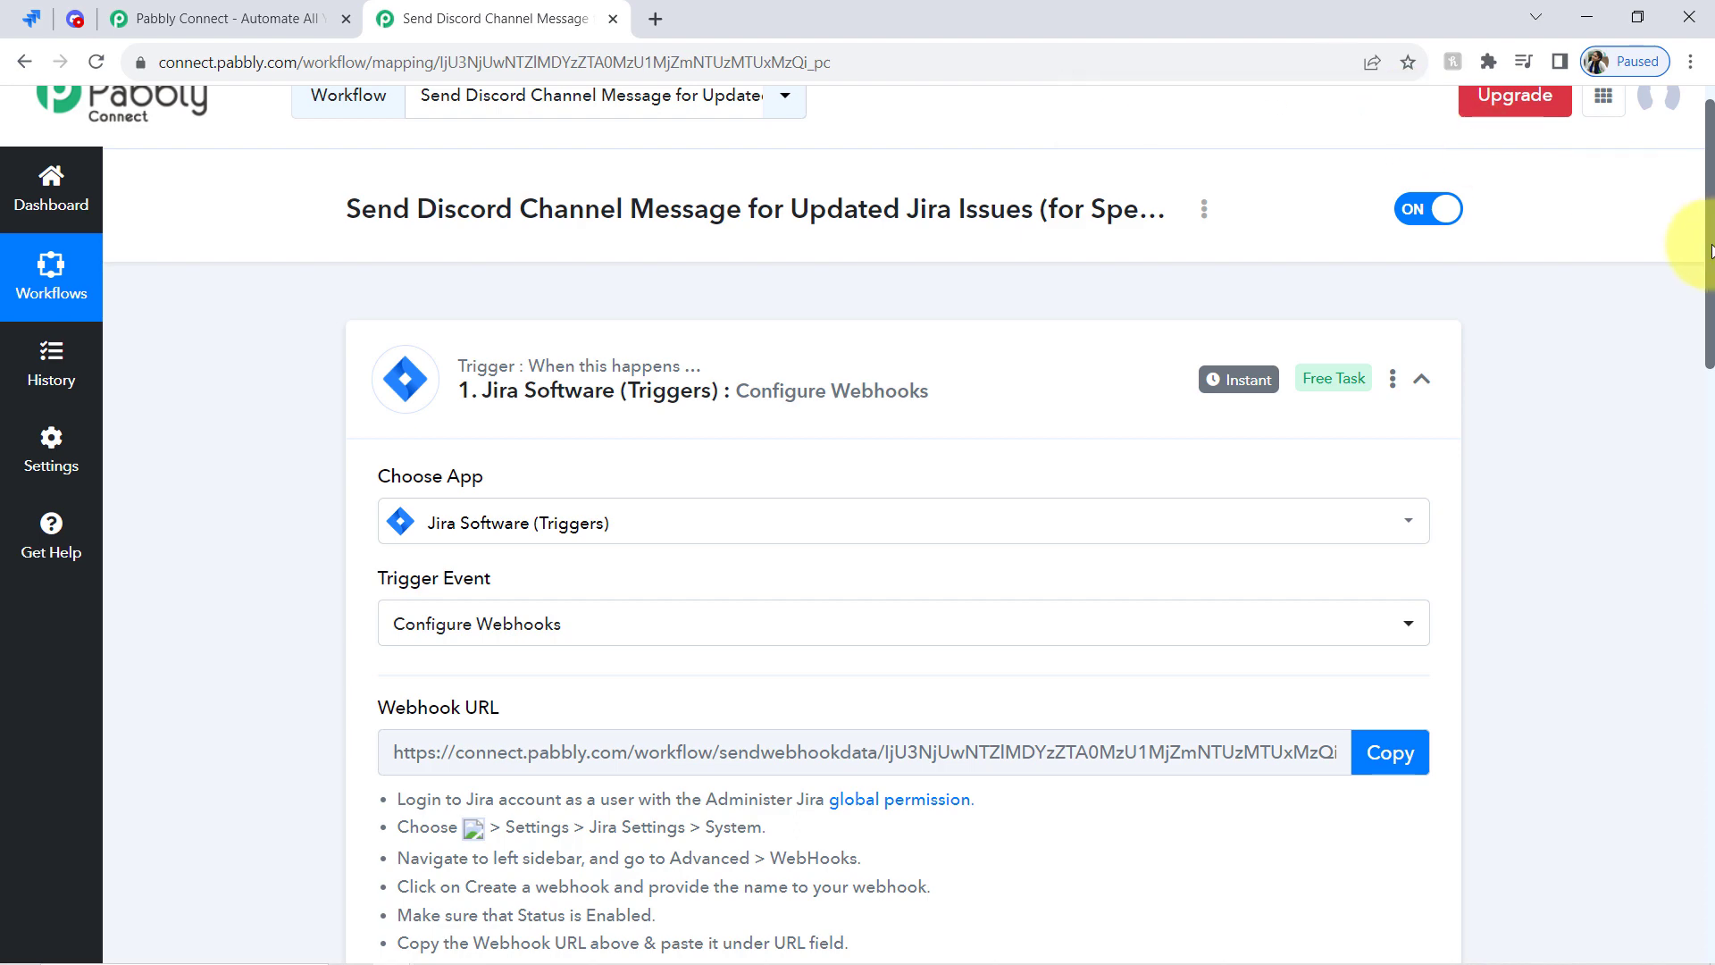
Return to the changelog entries in the received response and examine the "Changelog Items 0 ToString" field
{"action": "left_click_drag", "start_coordinate": [1708, 250], "coordinate": [1695, 656]}
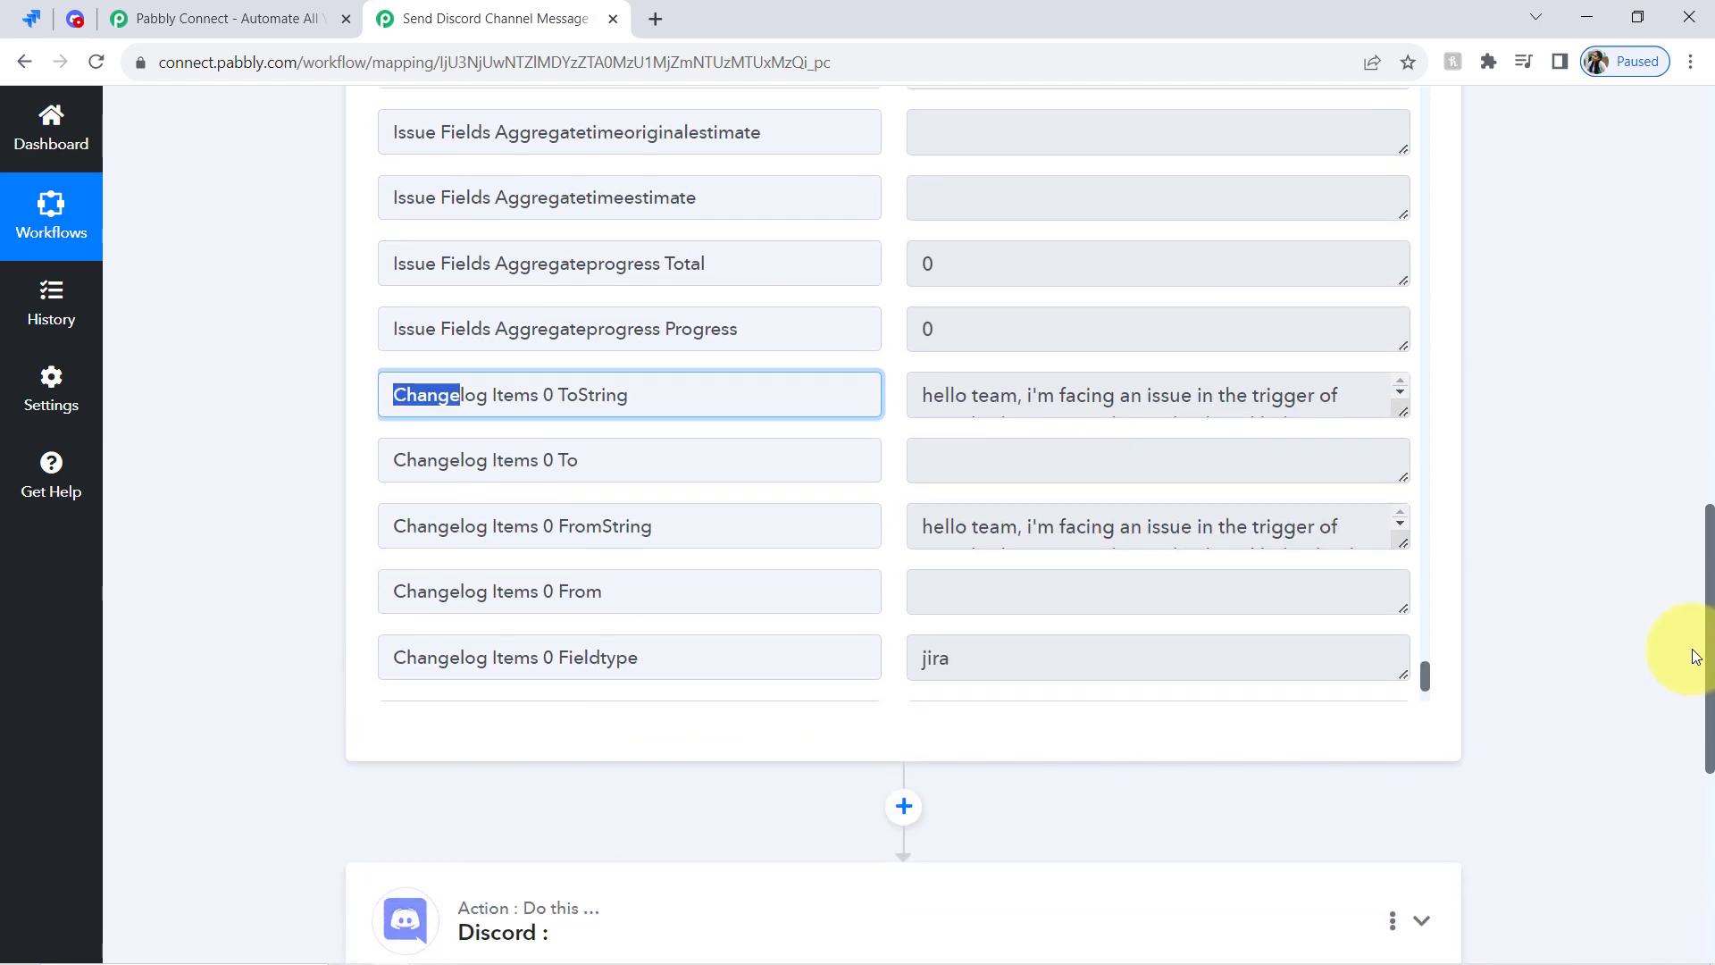
{"action": "left_click_drag", "start_coordinate": [476, 395], "coordinate": [629, 398]}
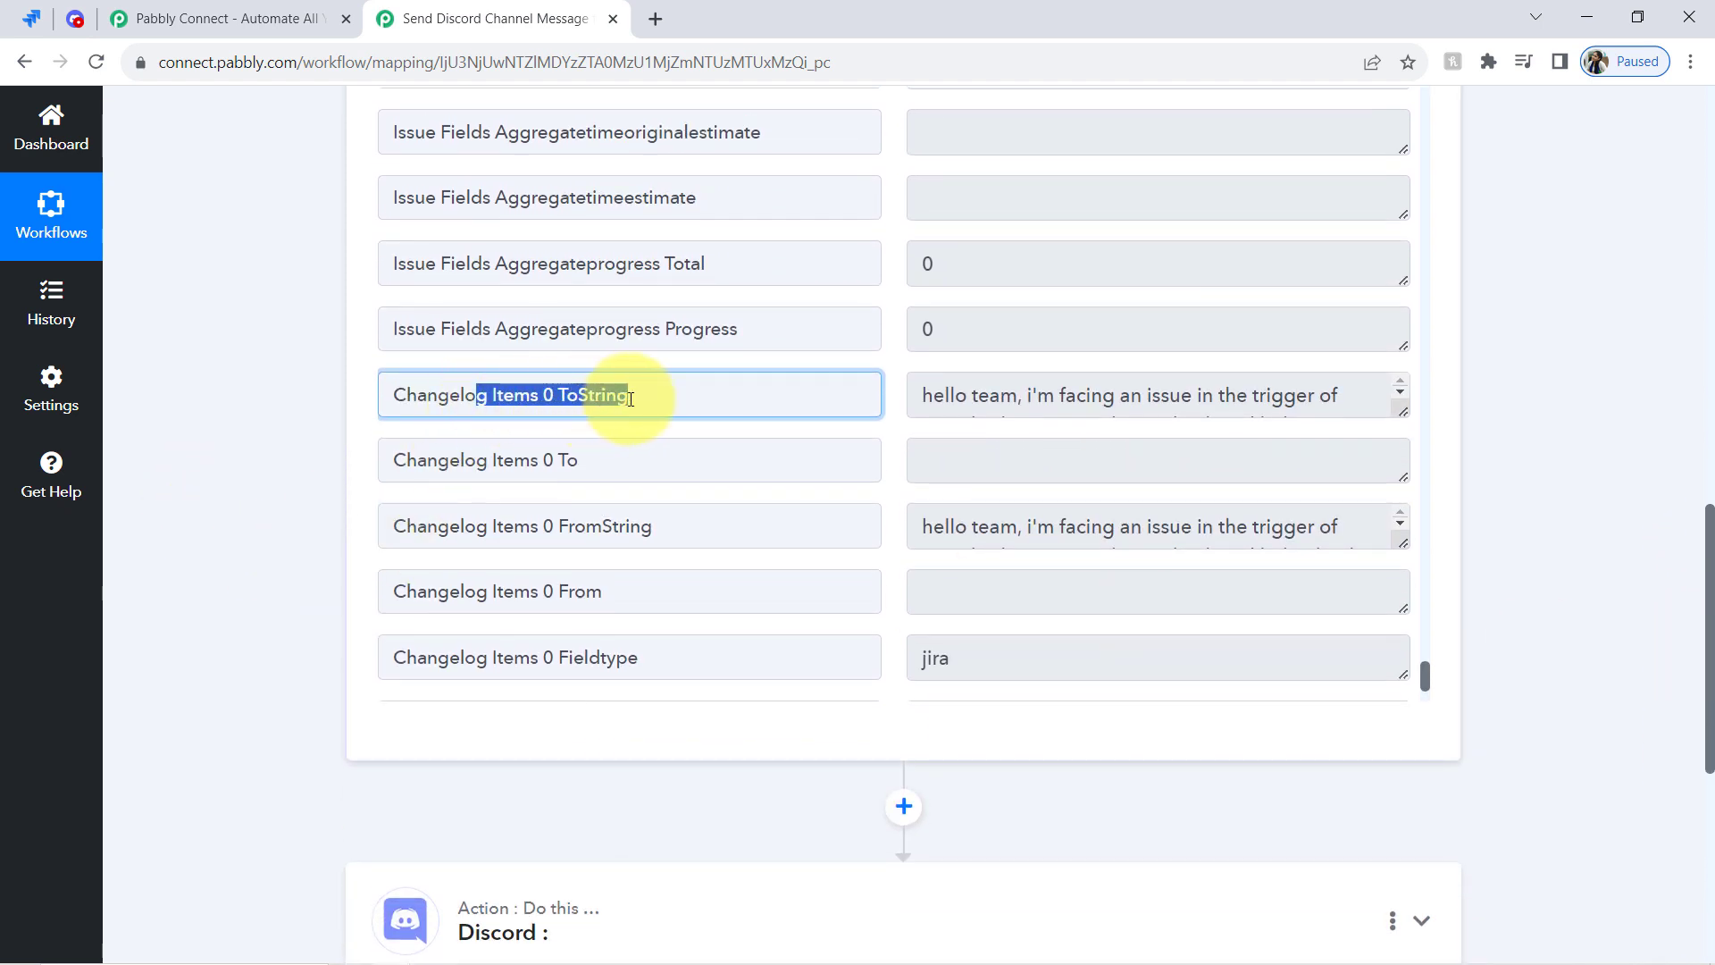
{"action": "left_click", "coordinate": [506, 394]}
{"action": "left_click_drag", "start_coordinate": [498, 399], "coordinate": [579, 399]}
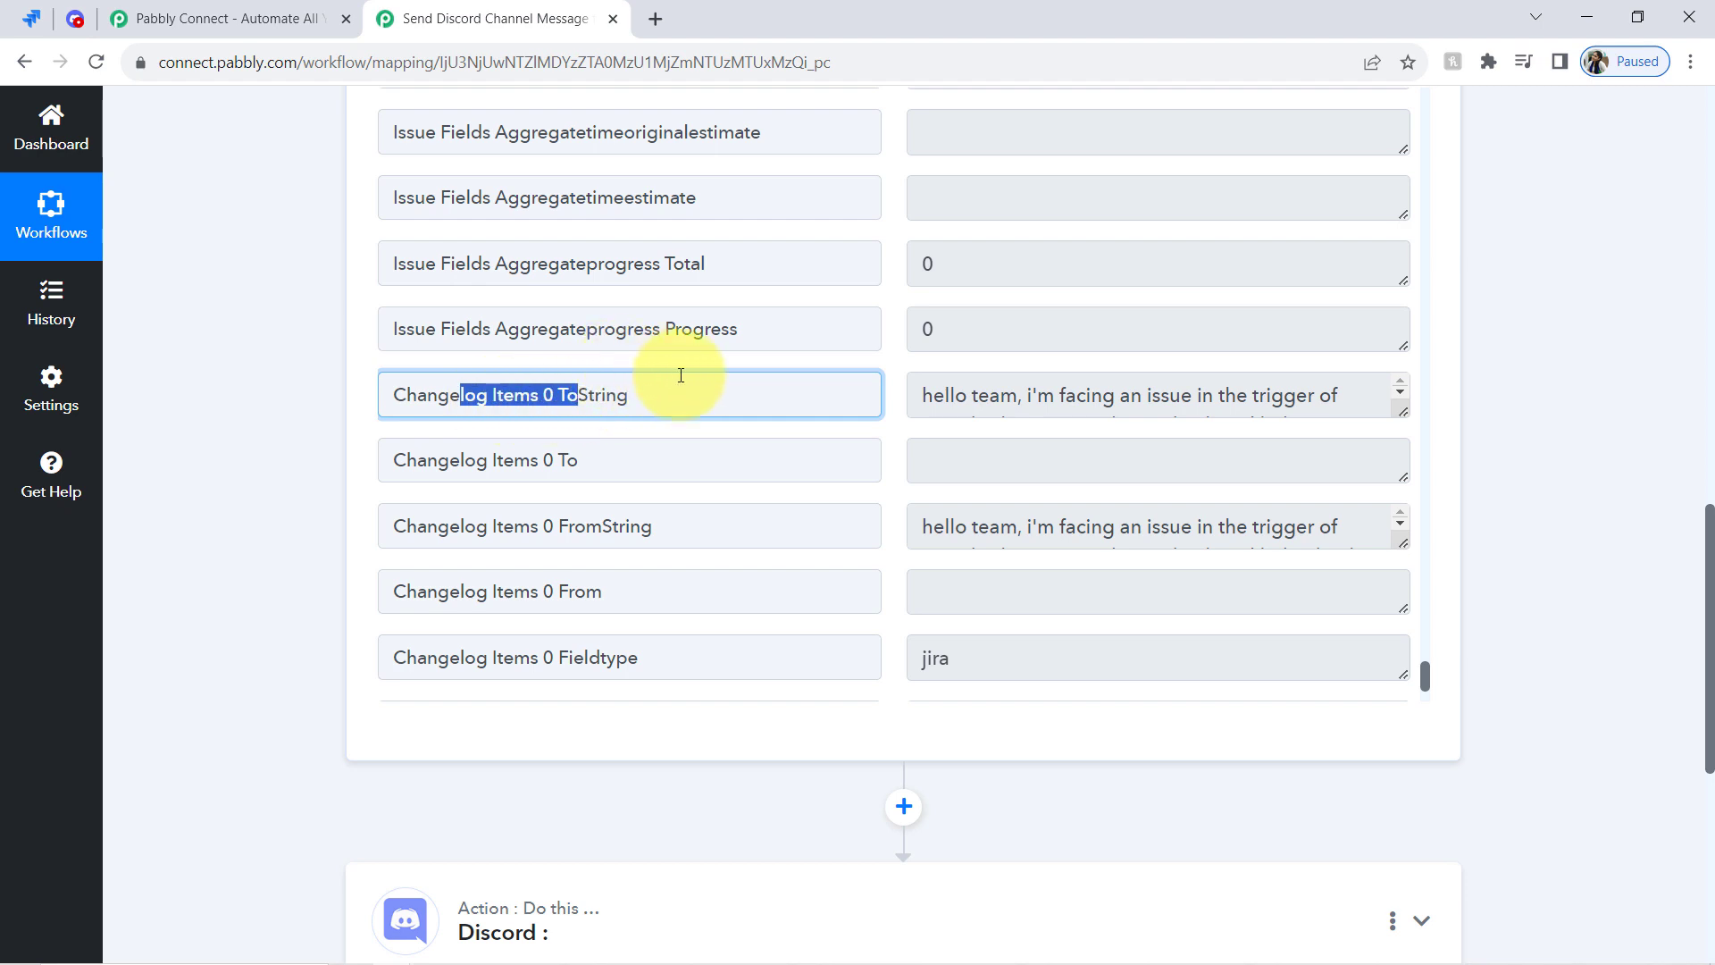
Examine the full "Changelog Items 0 ToString" and "Changelog Items 0 FromString" values and the remaining changelog fields in the received response
{"action": "left_click_drag", "start_coordinate": [1010, 398], "coordinate": [1367, 513]}
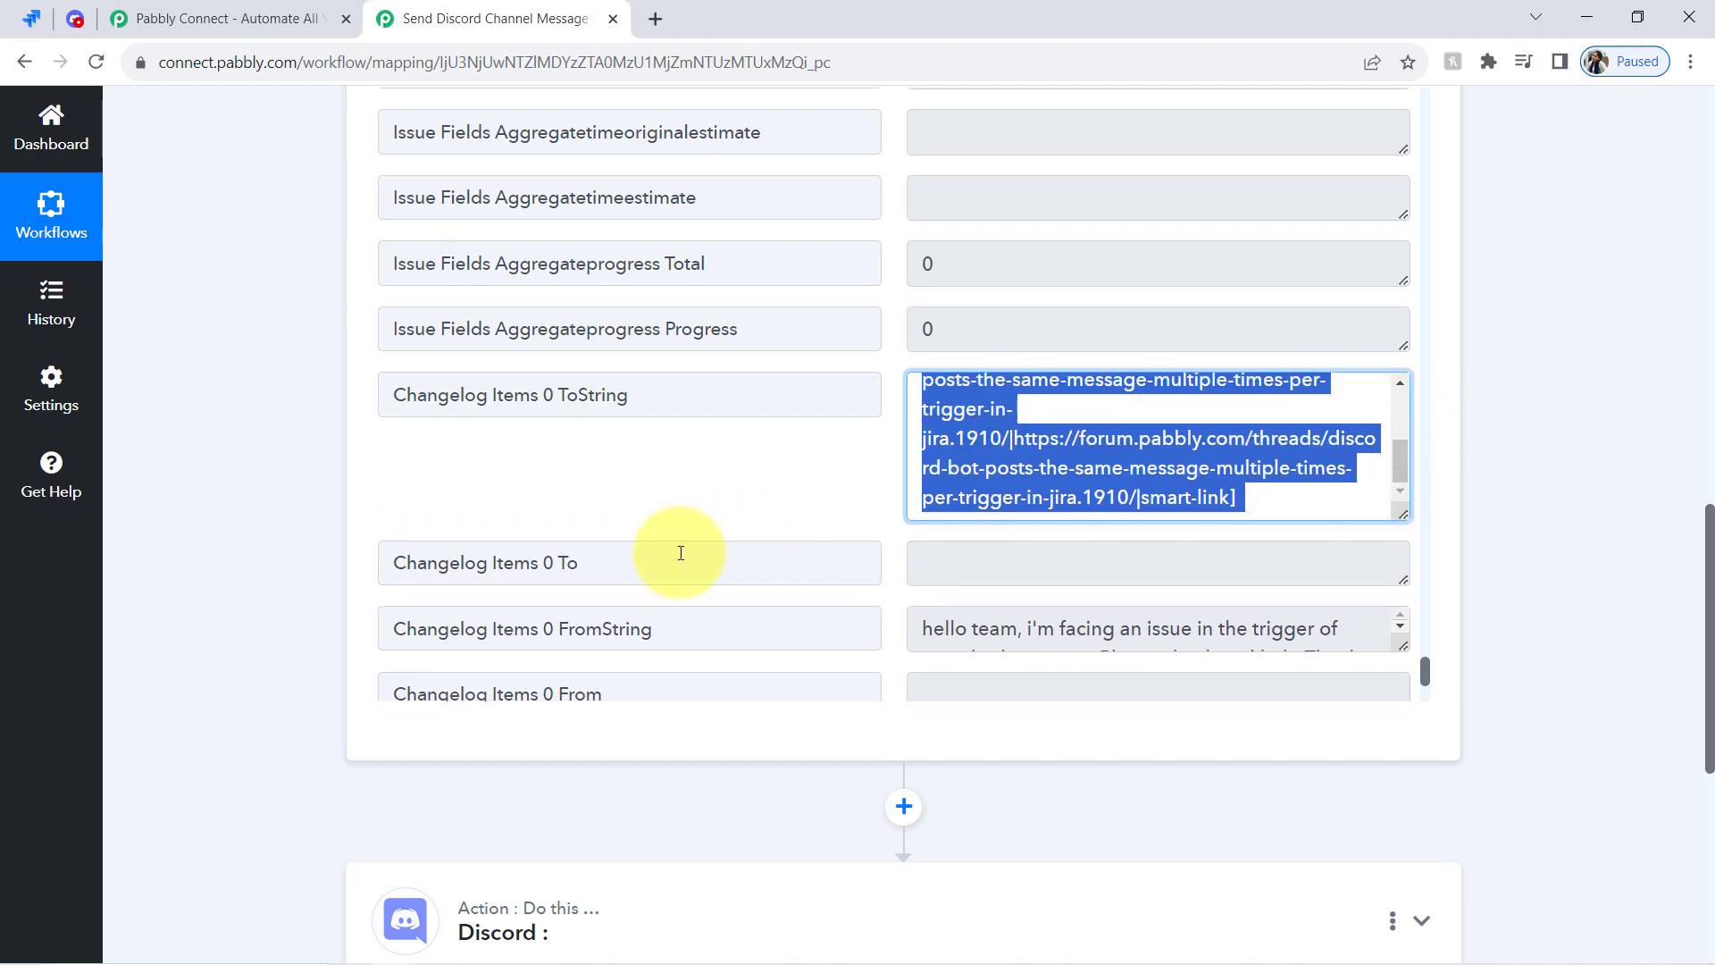
{"action": "left_click", "coordinate": [438, 566]}
{"action": "left_click_drag", "start_coordinate": [490, 629], "coordinate": [1216, 622]}
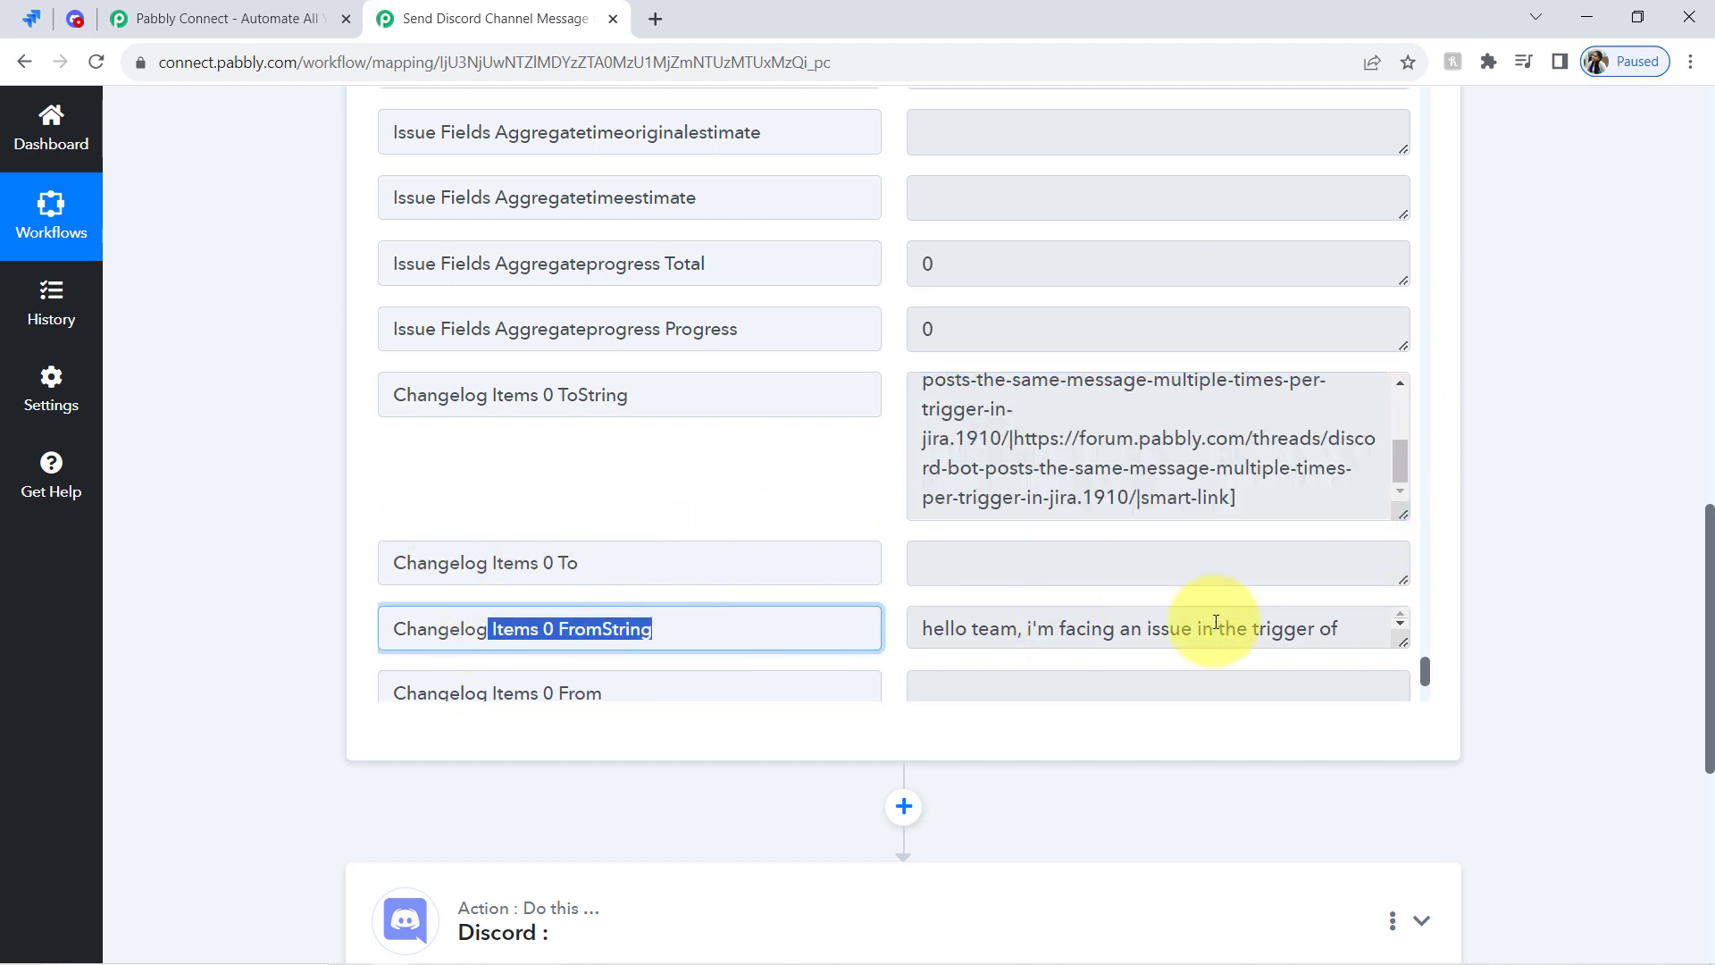
{"action": "left_click_drag", "start_coordinate": [1710, 616], "coordinate": [1711, 661]}
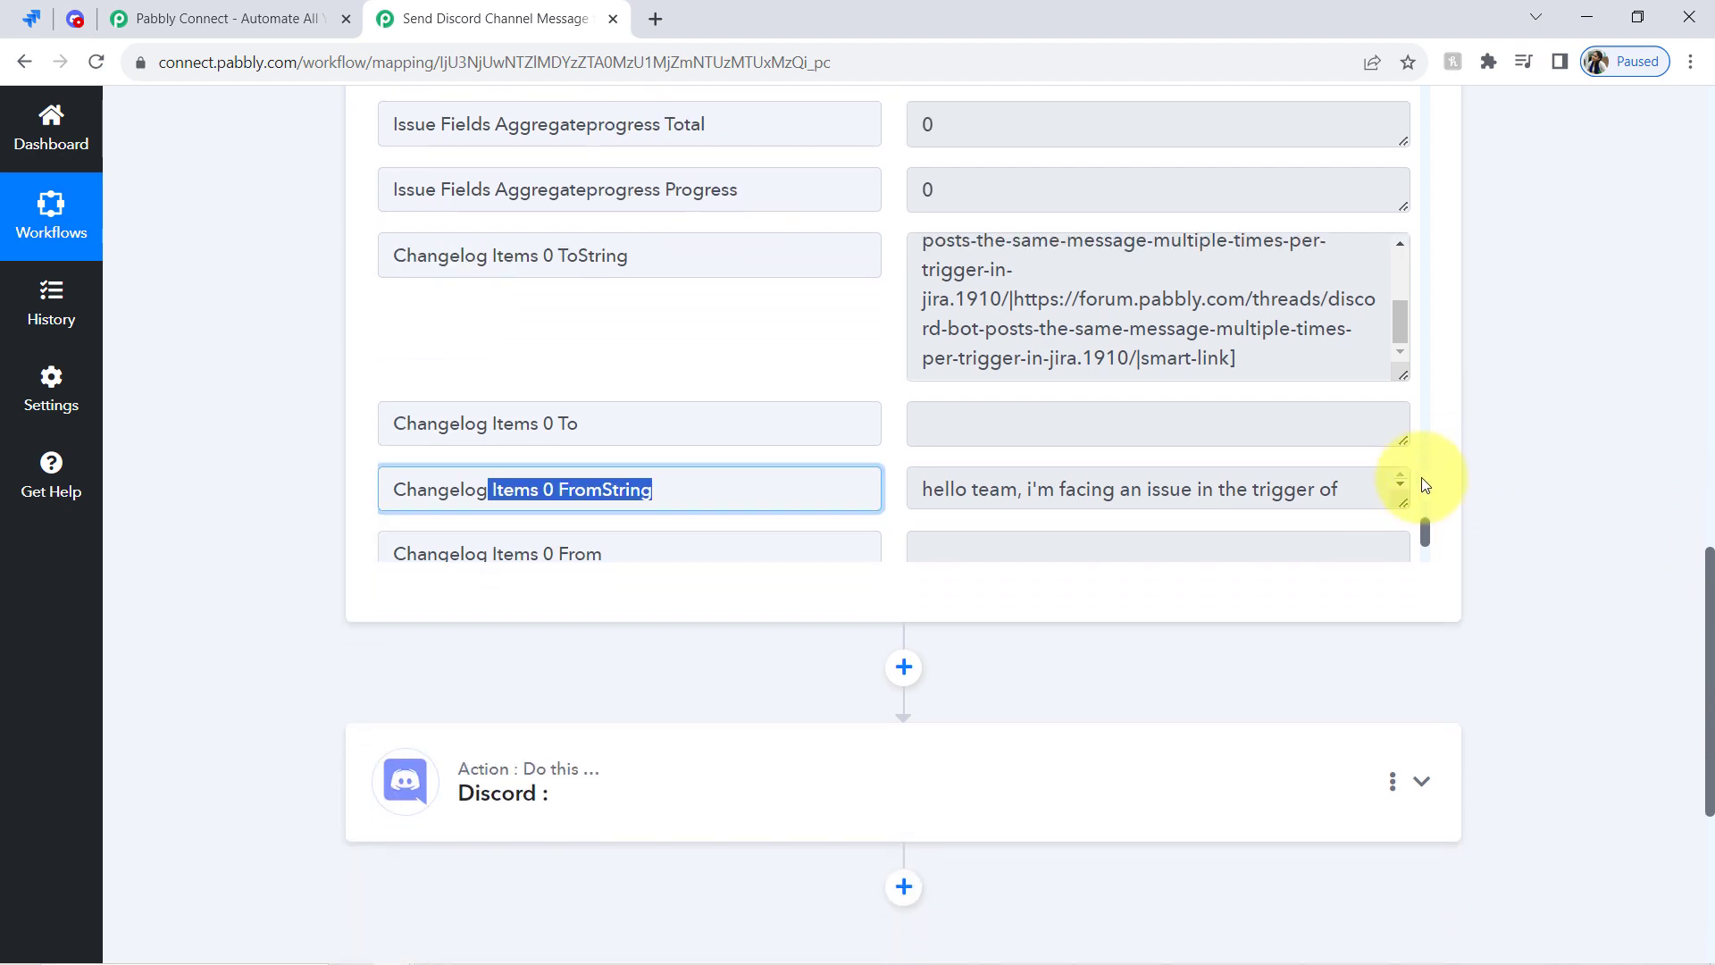
{"action": "scroll", "coordinate": [1428, 531], "scroll_direction": "down", "scroll_amount": 1}
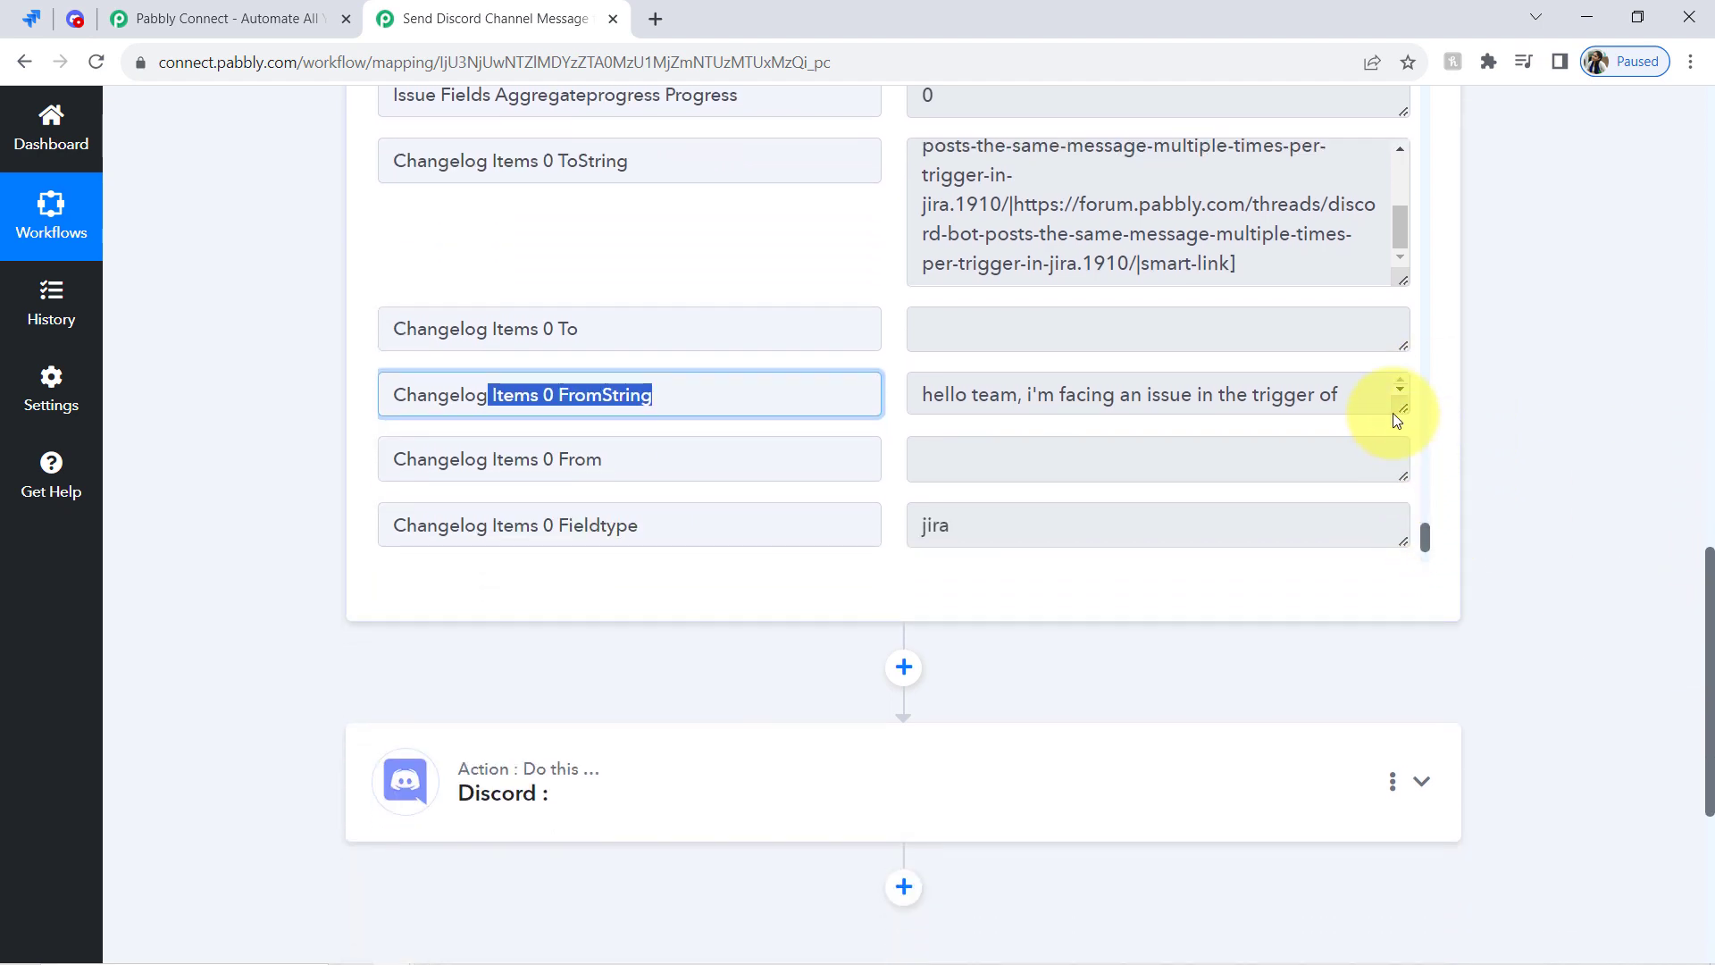
{"action": "left_click_drag", "start_coordinate": [1402, 408], "coordinate": [1400, 493]}
{"action": "left_click", "coordinate": [1198, 406]}
{"action": "key", "text": "ctrl+a"}
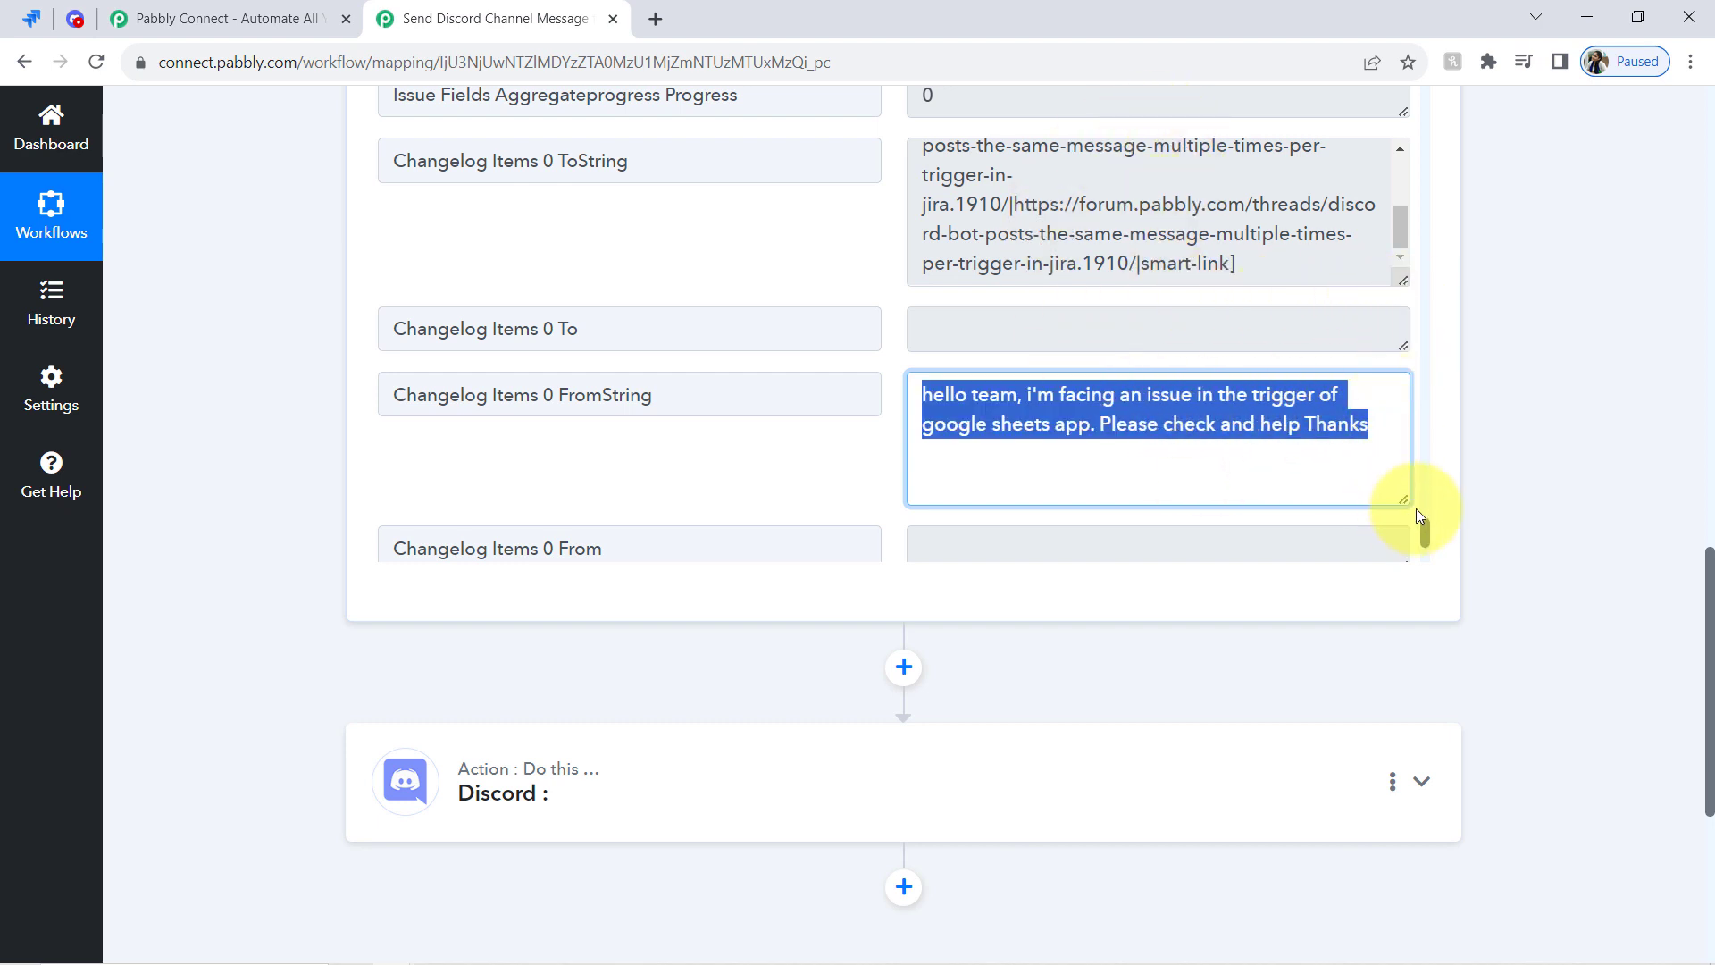
{"action": "left_click_drag", "start_coordinate": [1404, 497], "coordinate": [1384, 413]}
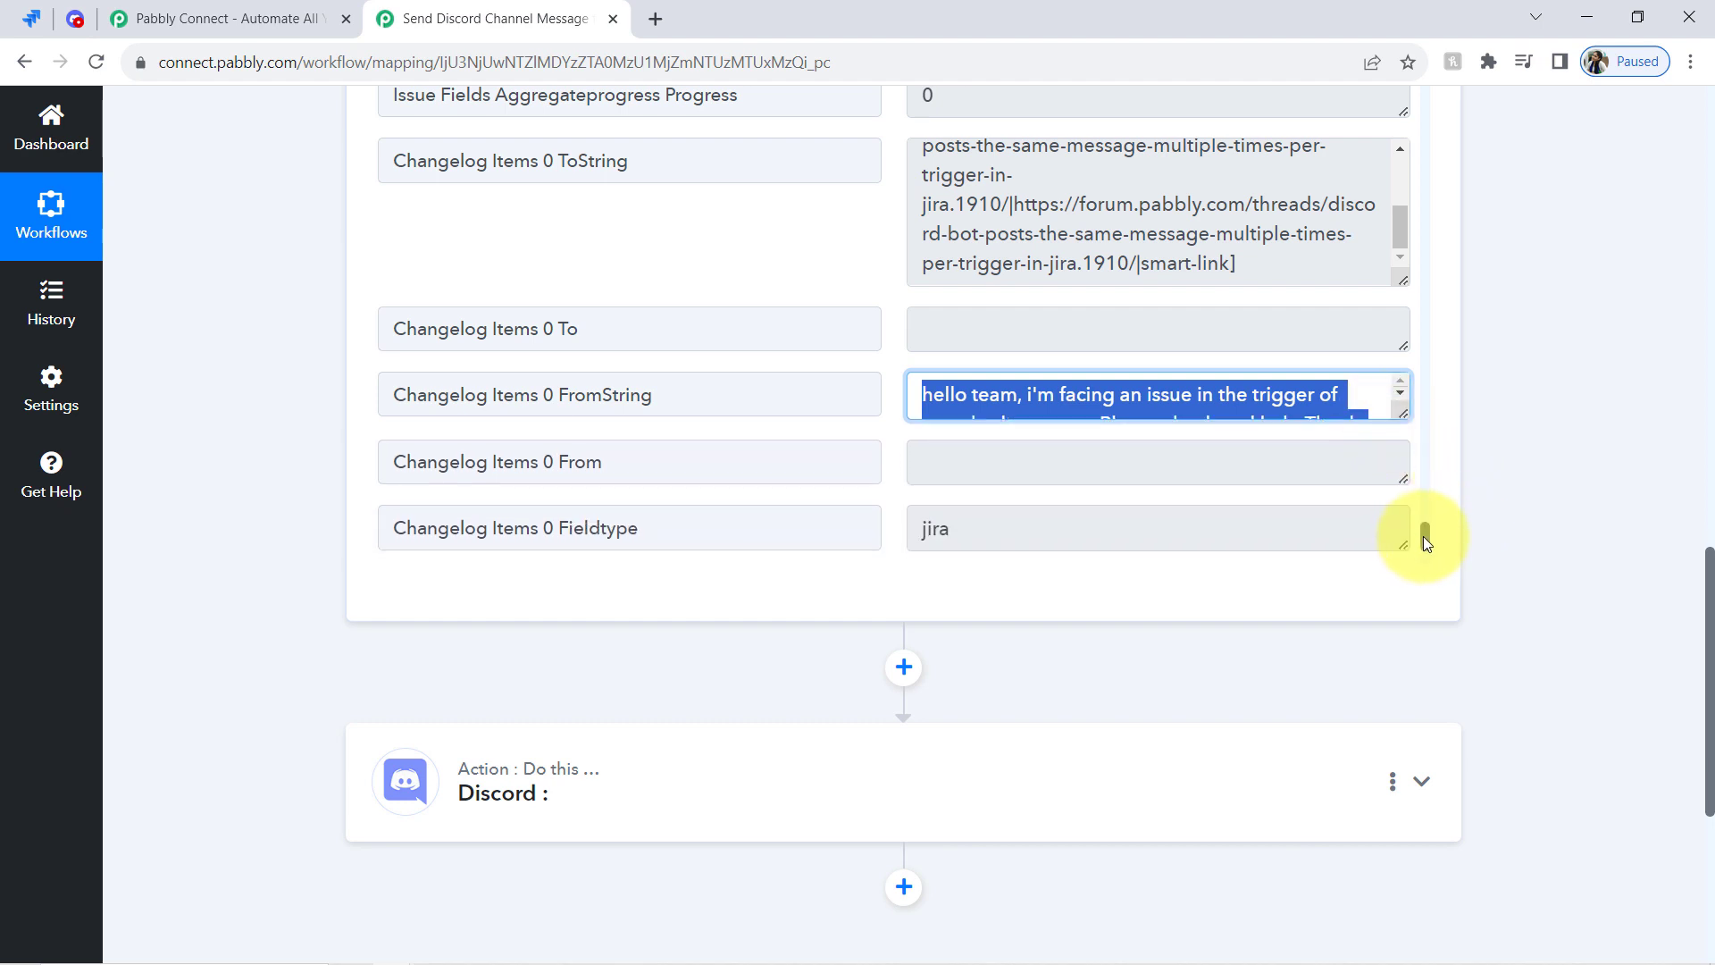
{"action": "left_click_drag", "start_coordinate": [1423, 536], "coordinate": [1424, 550]}
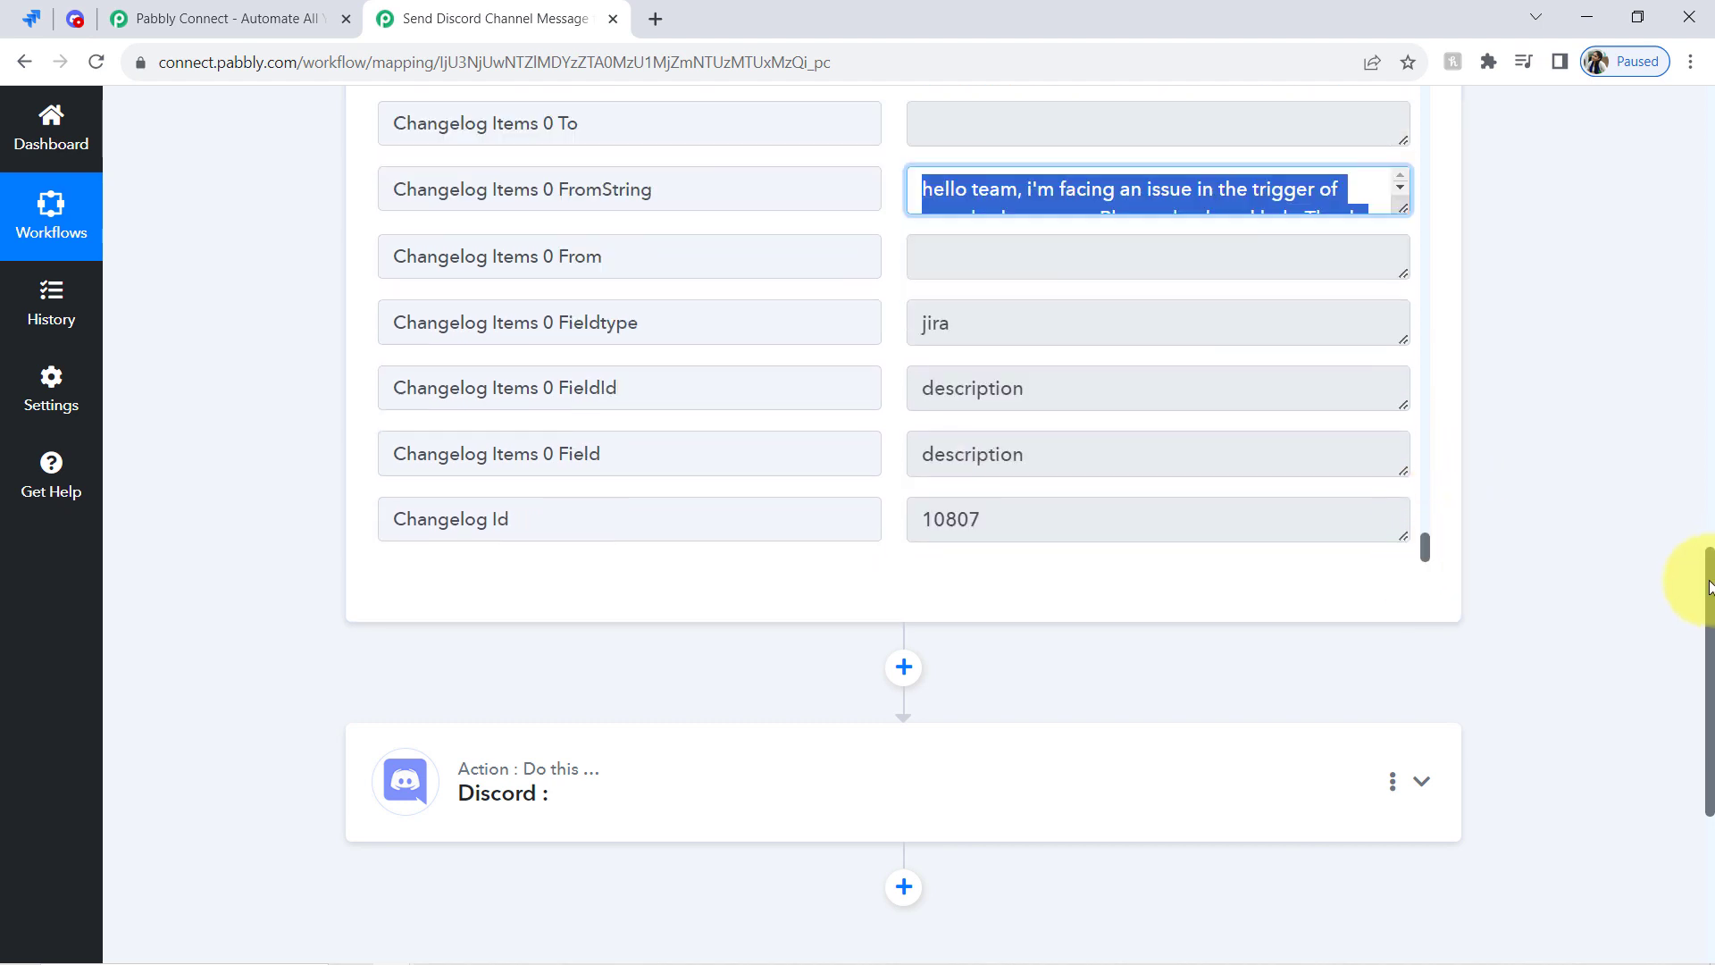
Set the Discord action's event to Send Channel Message (HTML) and connect it
{"action": "left_click_drag", "start_coordinate": [1708, 594], "coordinate": [1708, 731]}
{"action": "left_click", "coordinate": [504, 357]}
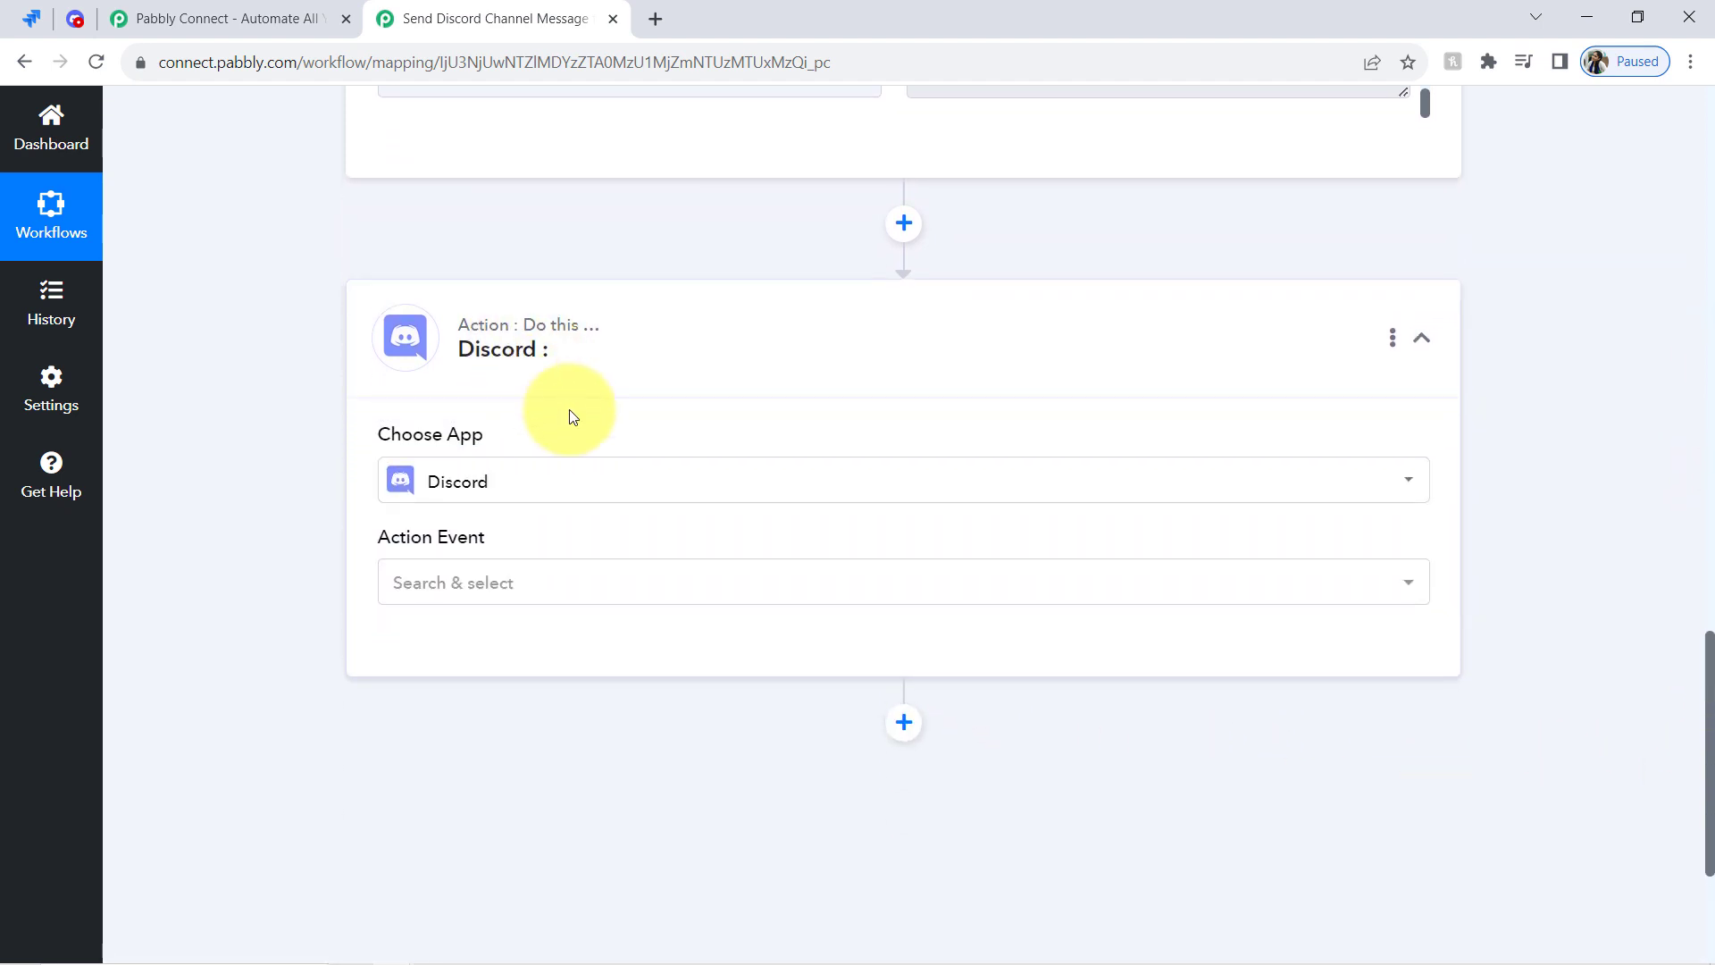
{"action": "left_click", "coordinate": [466, 583]}
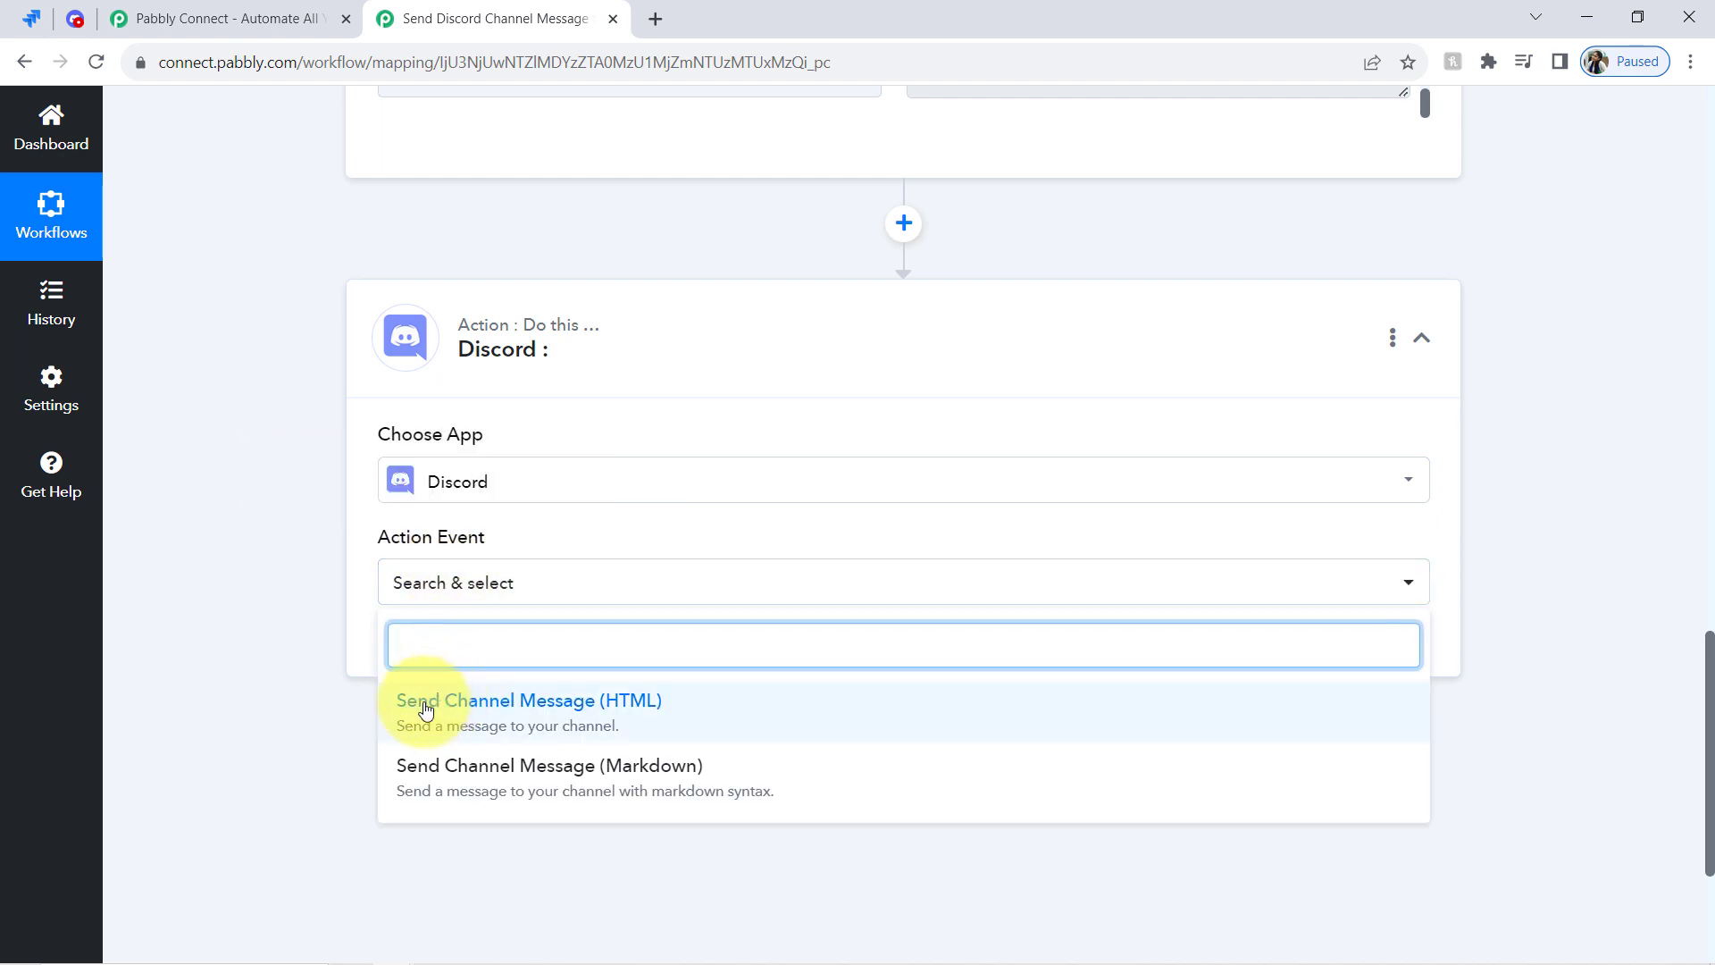
{"action": "left_click", "coordinate": [505, 707]}
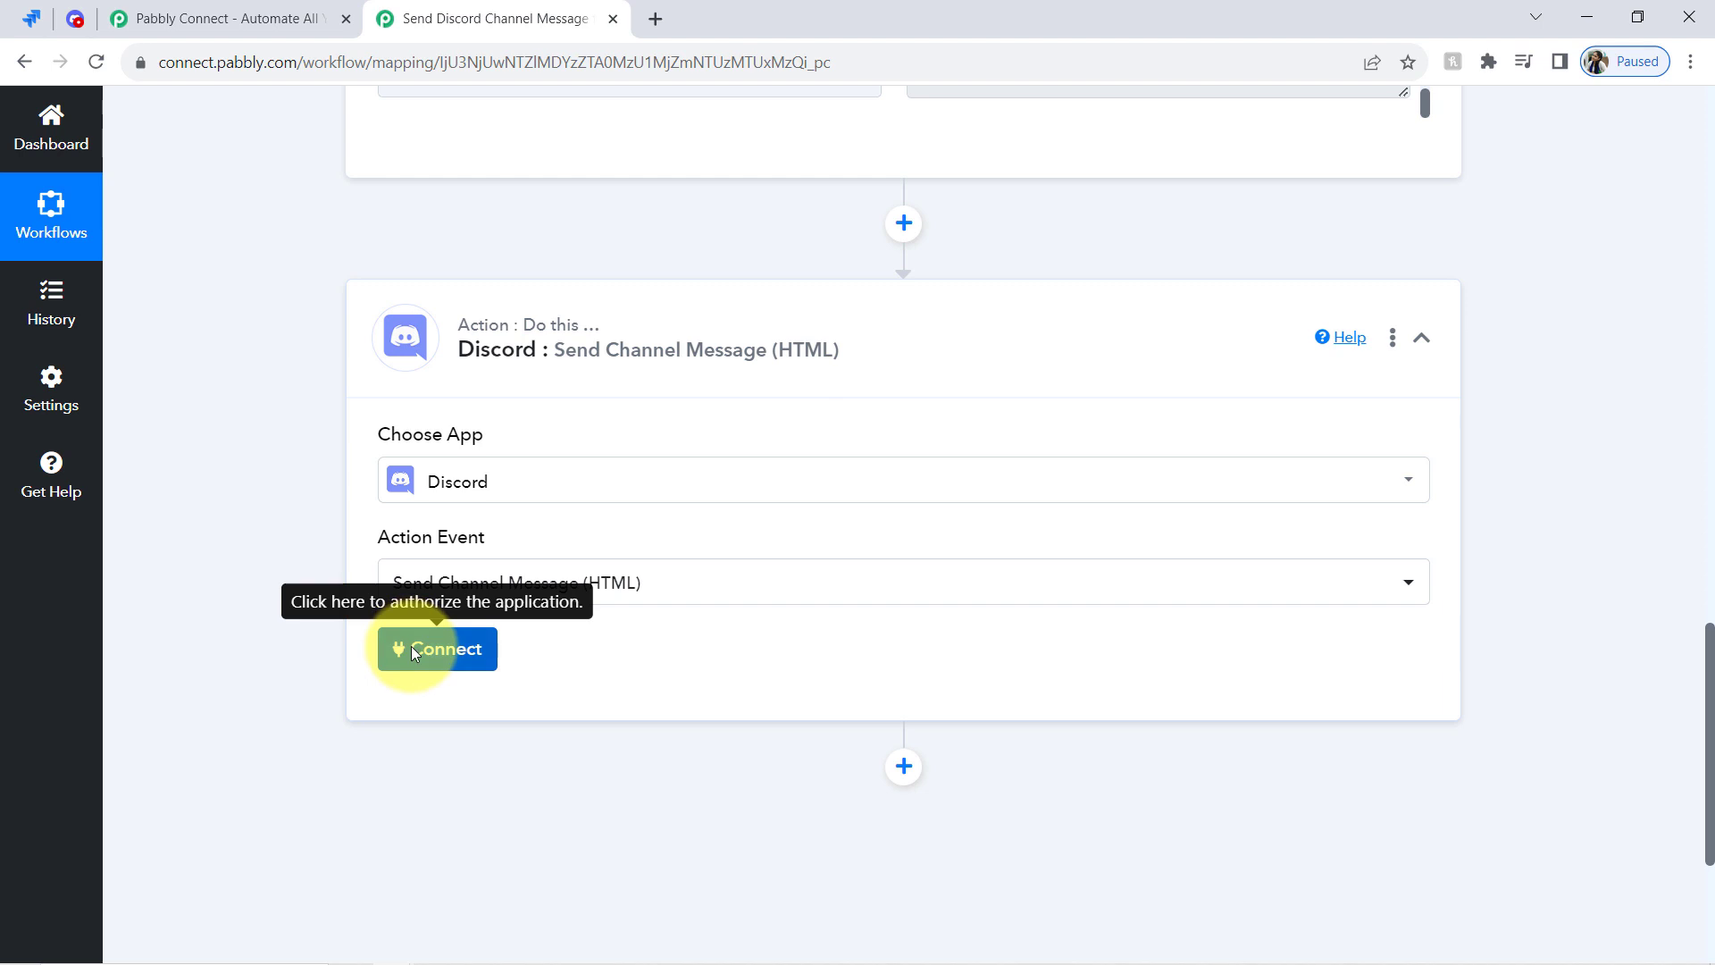
{"action": "left_click", "coordinate": [411, 648]}
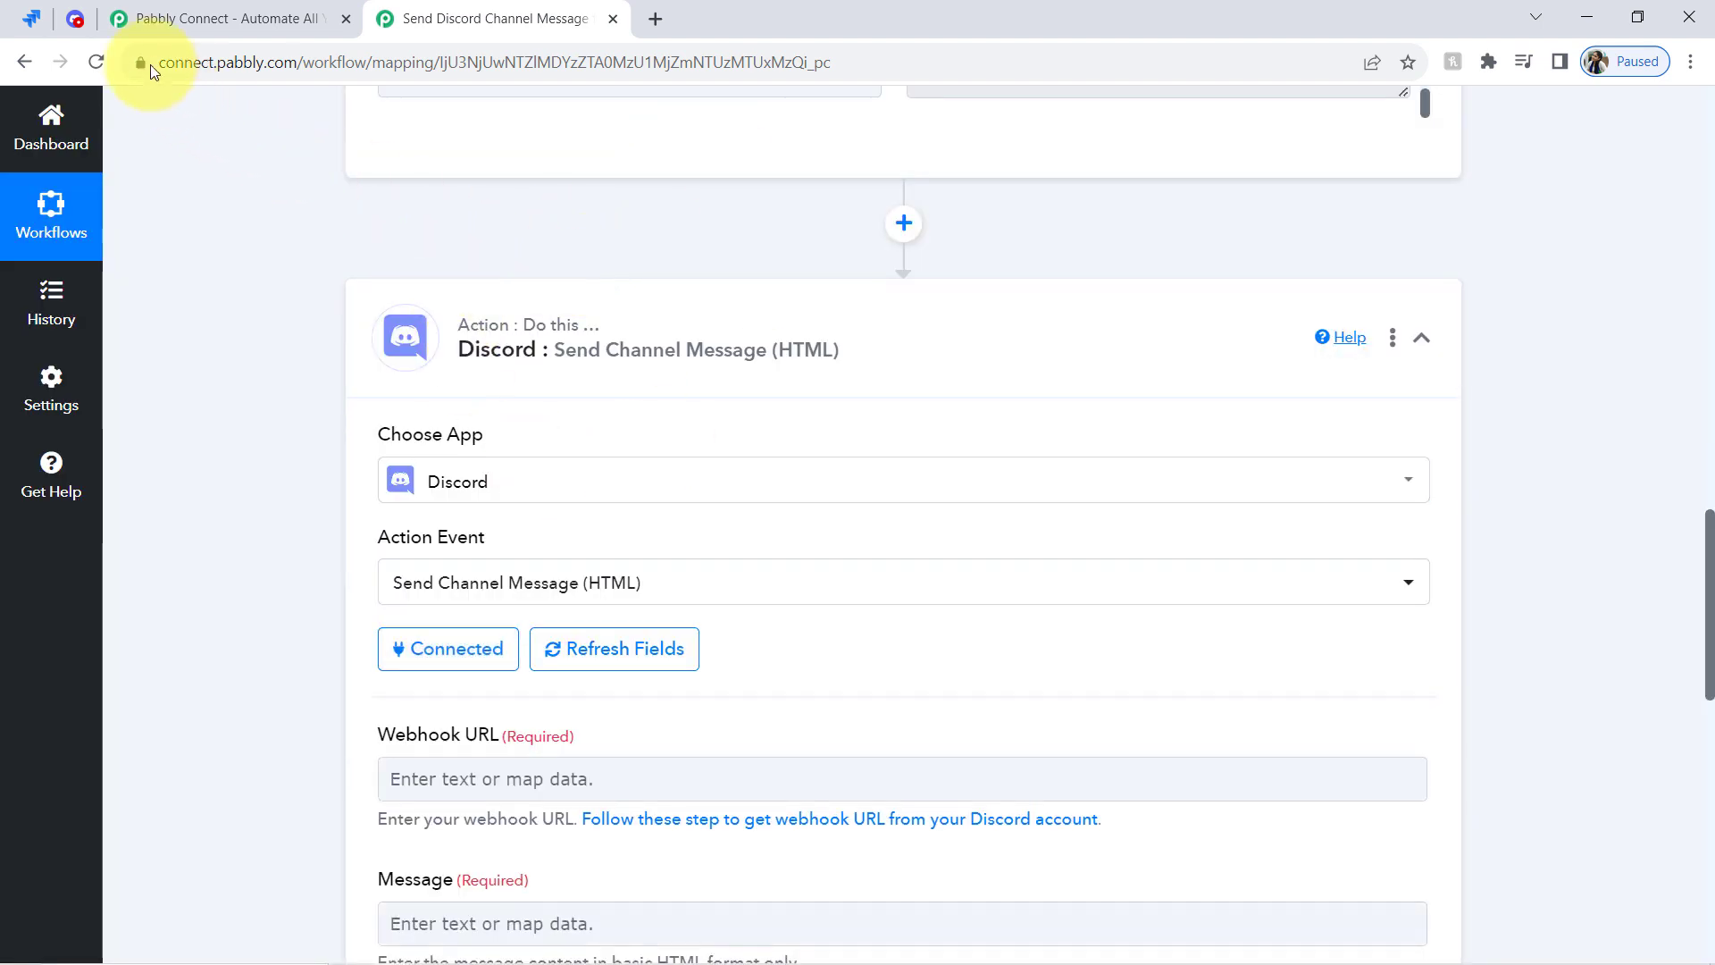
Look at the Pabbly Team server's text channels in Discord, and review the Discord action's input fields in Pabbly Connect
{"action": "left_click", "coordinate": [75, 16]}
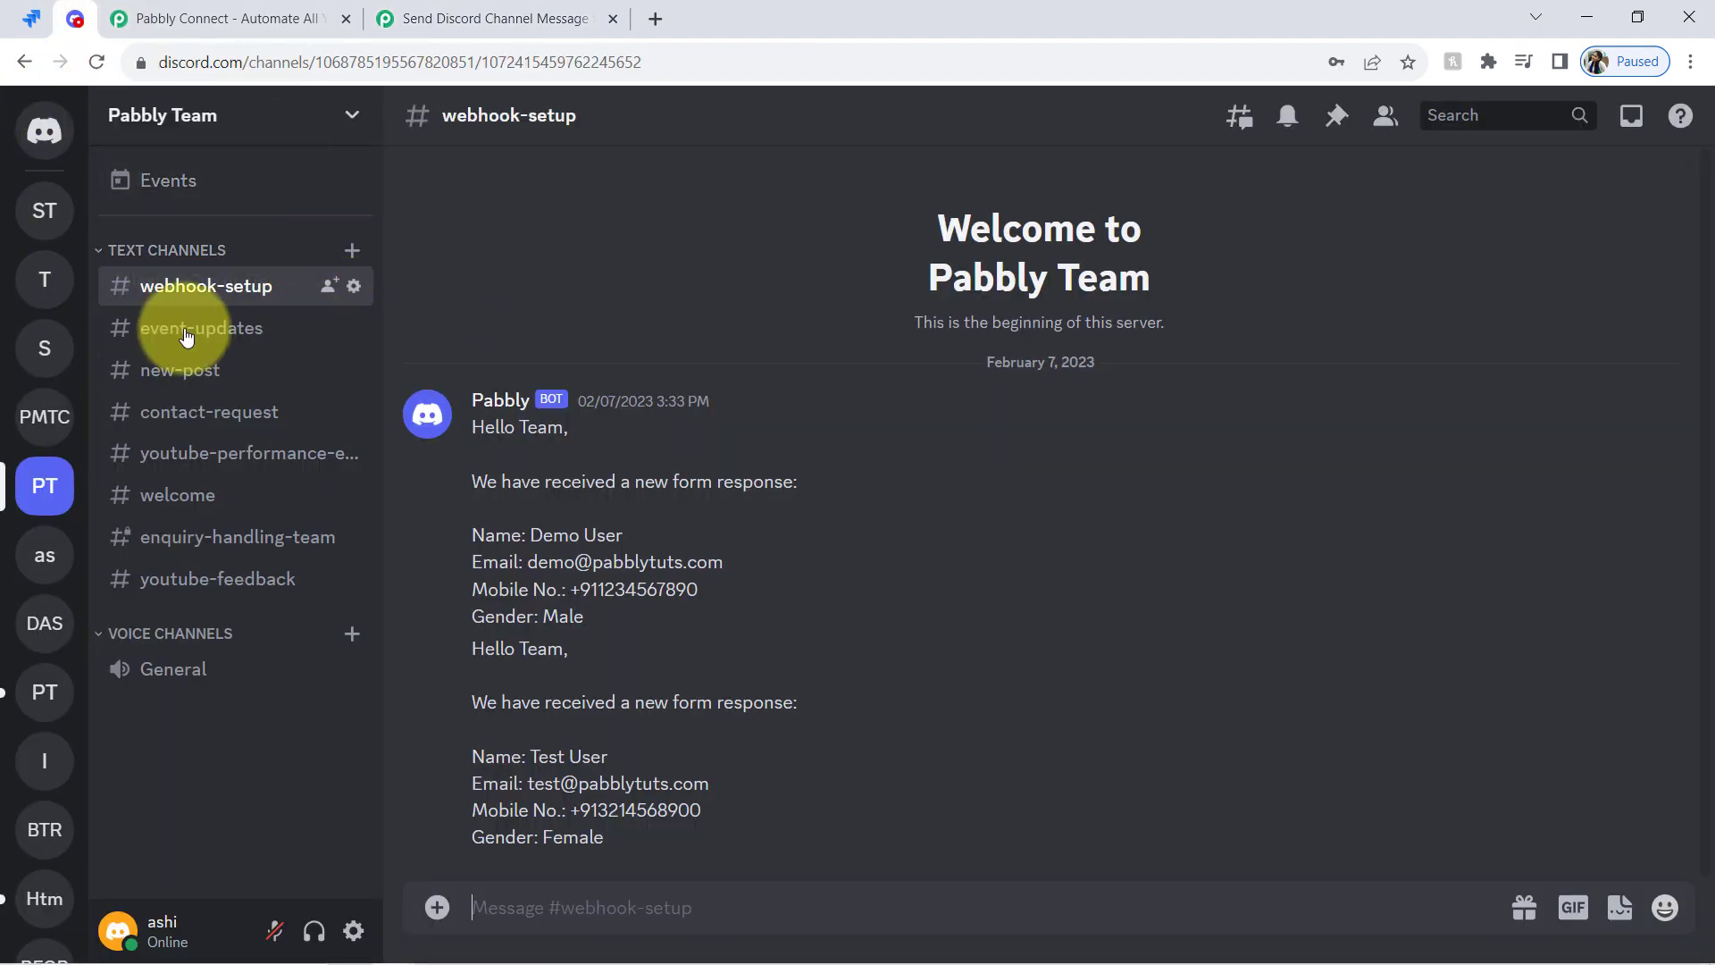
{"action": "left_click", "coordinate": [393, 7]}
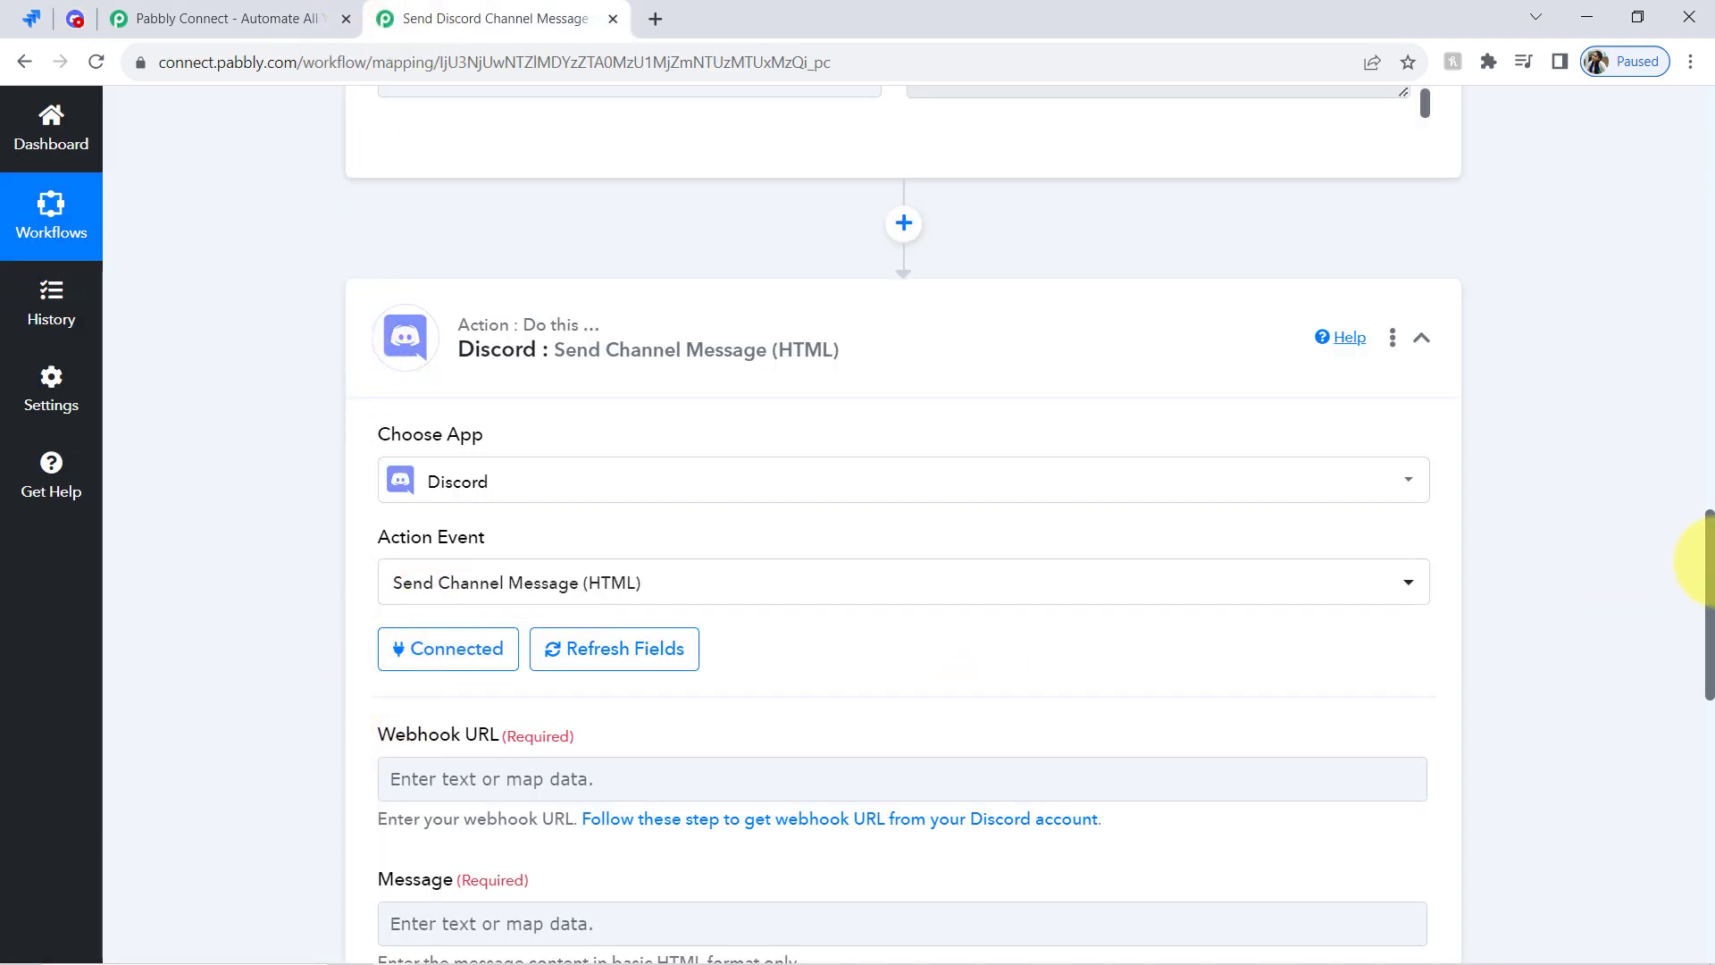
{"action": "left_click_drag", "start_coordinate": [1711, 531], "coordinate": [1711, 611]}
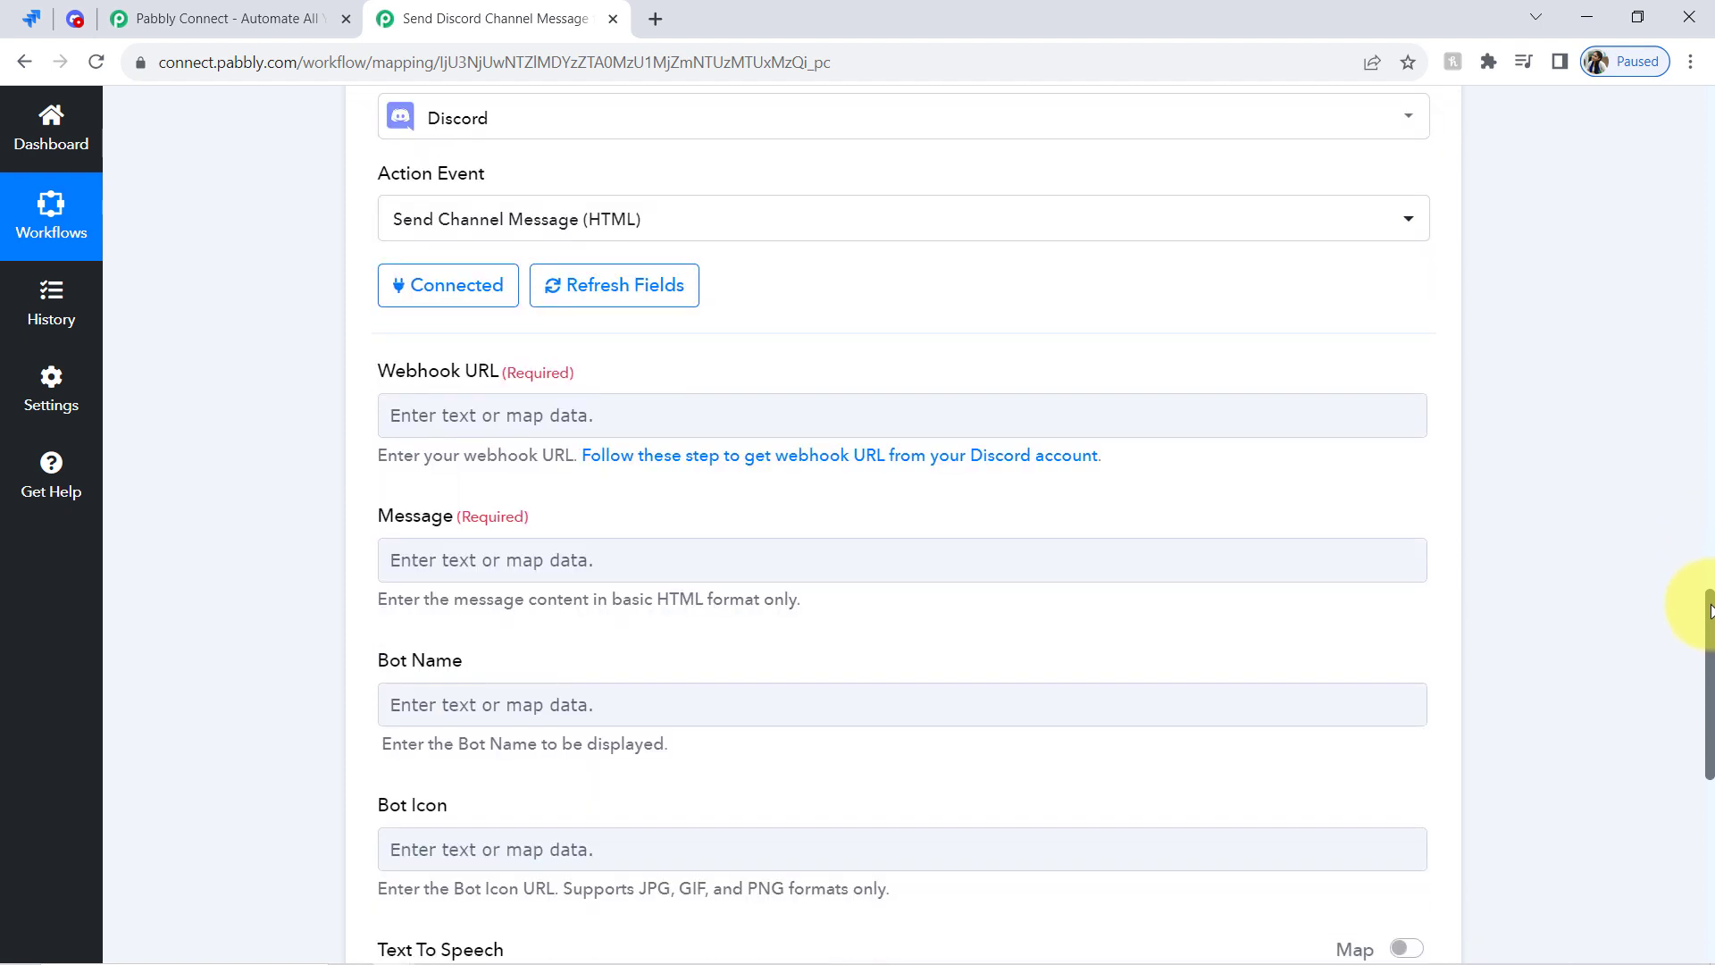
Switch to Discord and create a new webhook in the Pabbly Team server's integration settings
{"action": "left_click", "coordinate": [73, 18]}
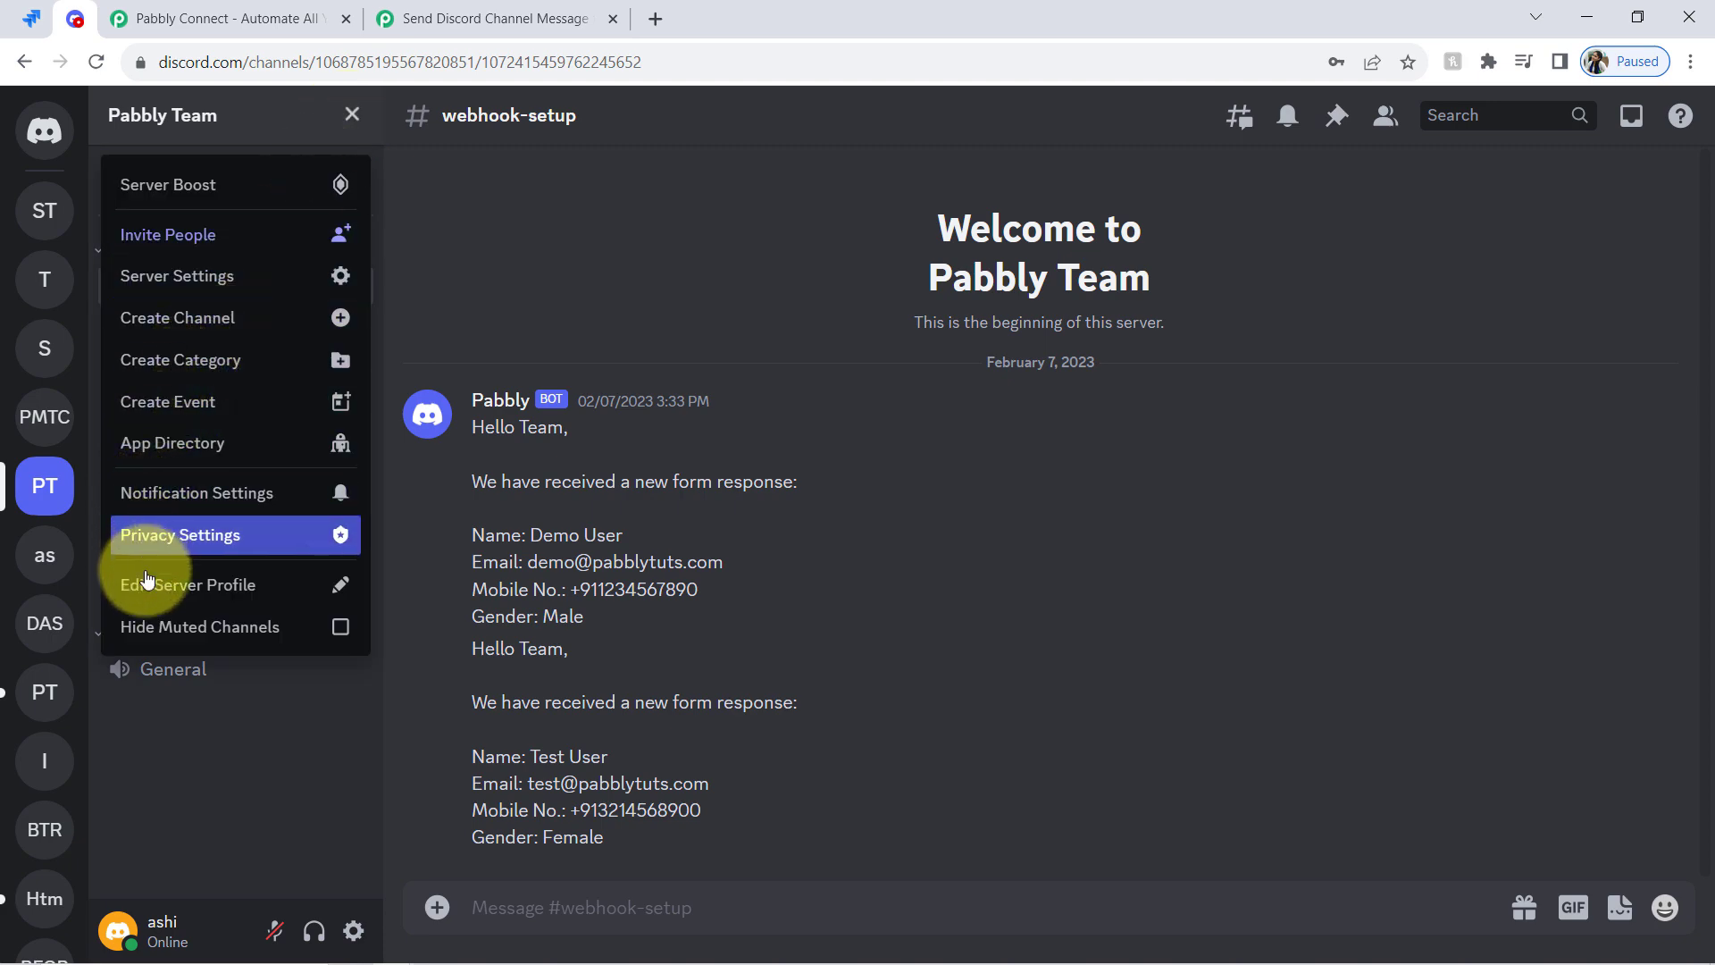
{"action": "left_click", "coordinate": [160, 279]}
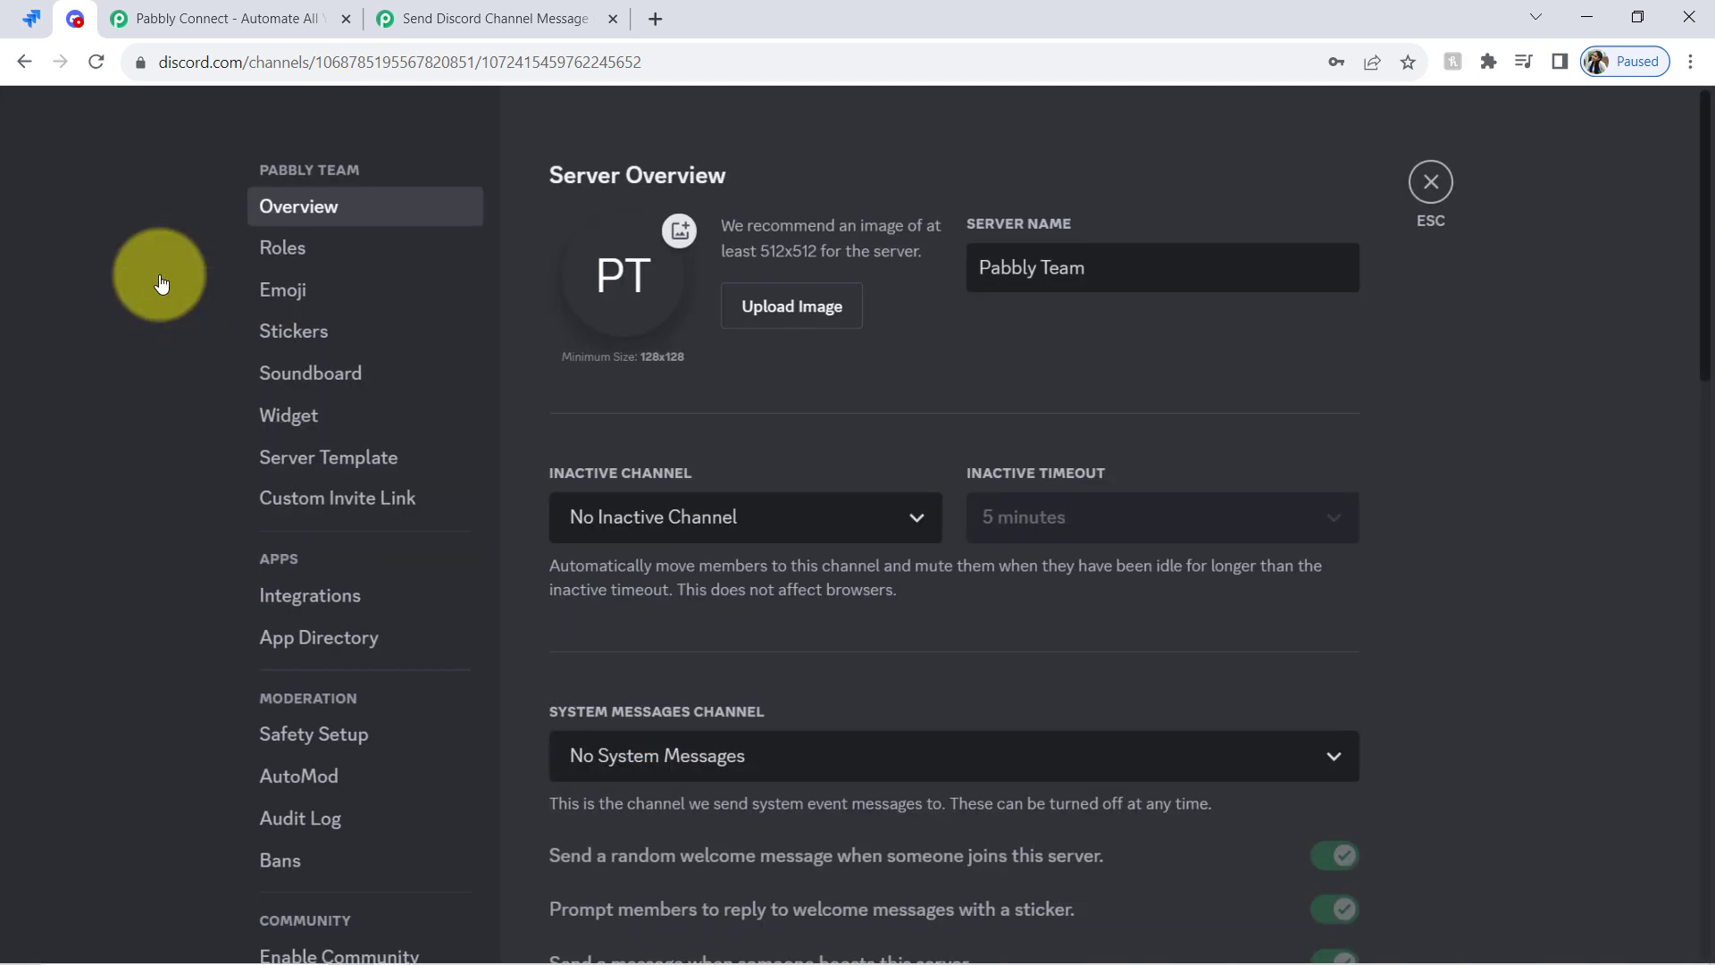
{"action": "left_click", "coordinate": [317, 606]}
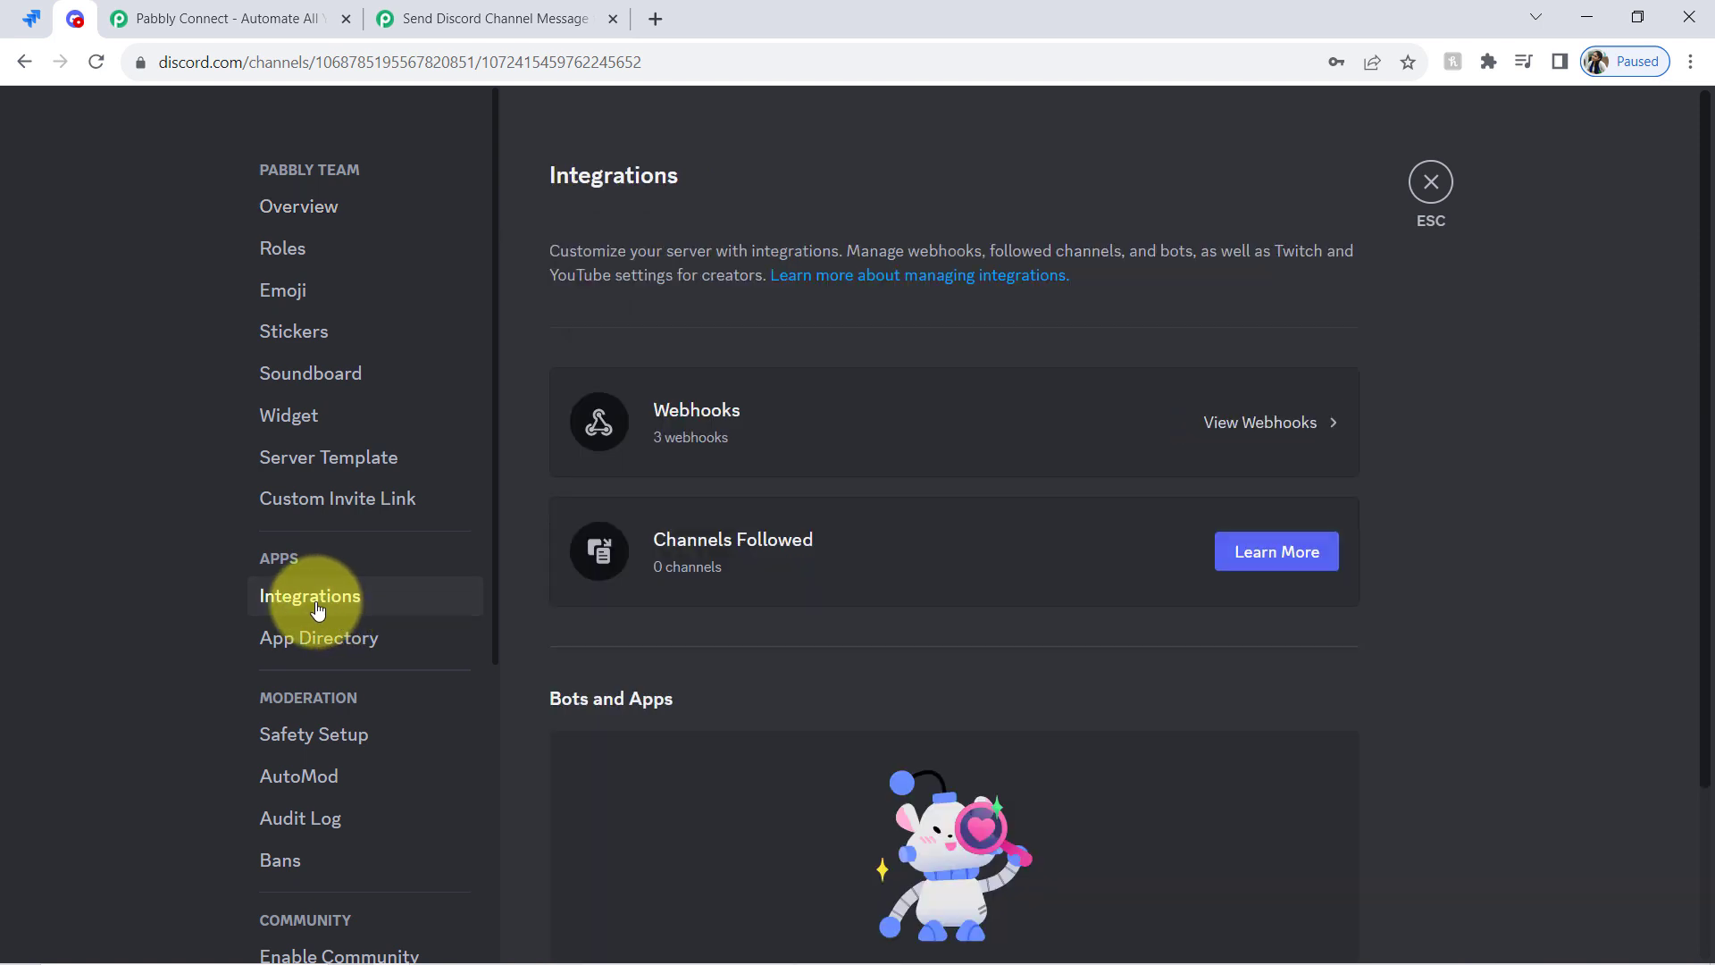
{"action": "left_click", "coordinate": [1227, 423]}
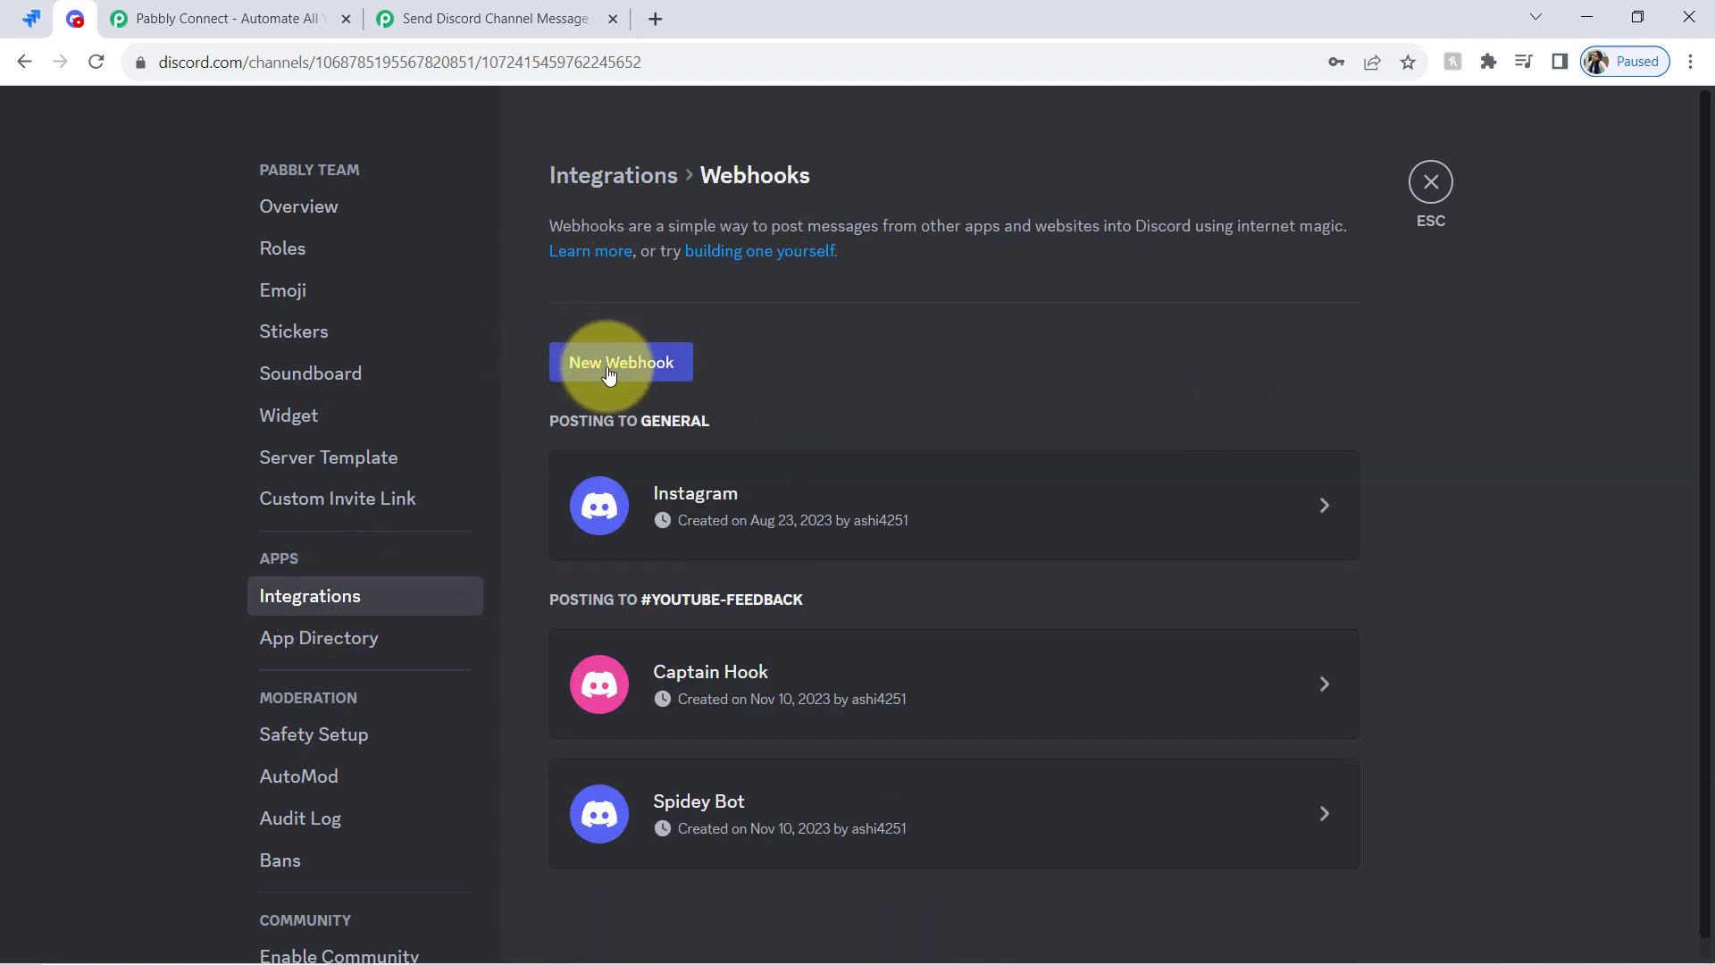
{"action": "left_click", "coordinate": [636, 373]}
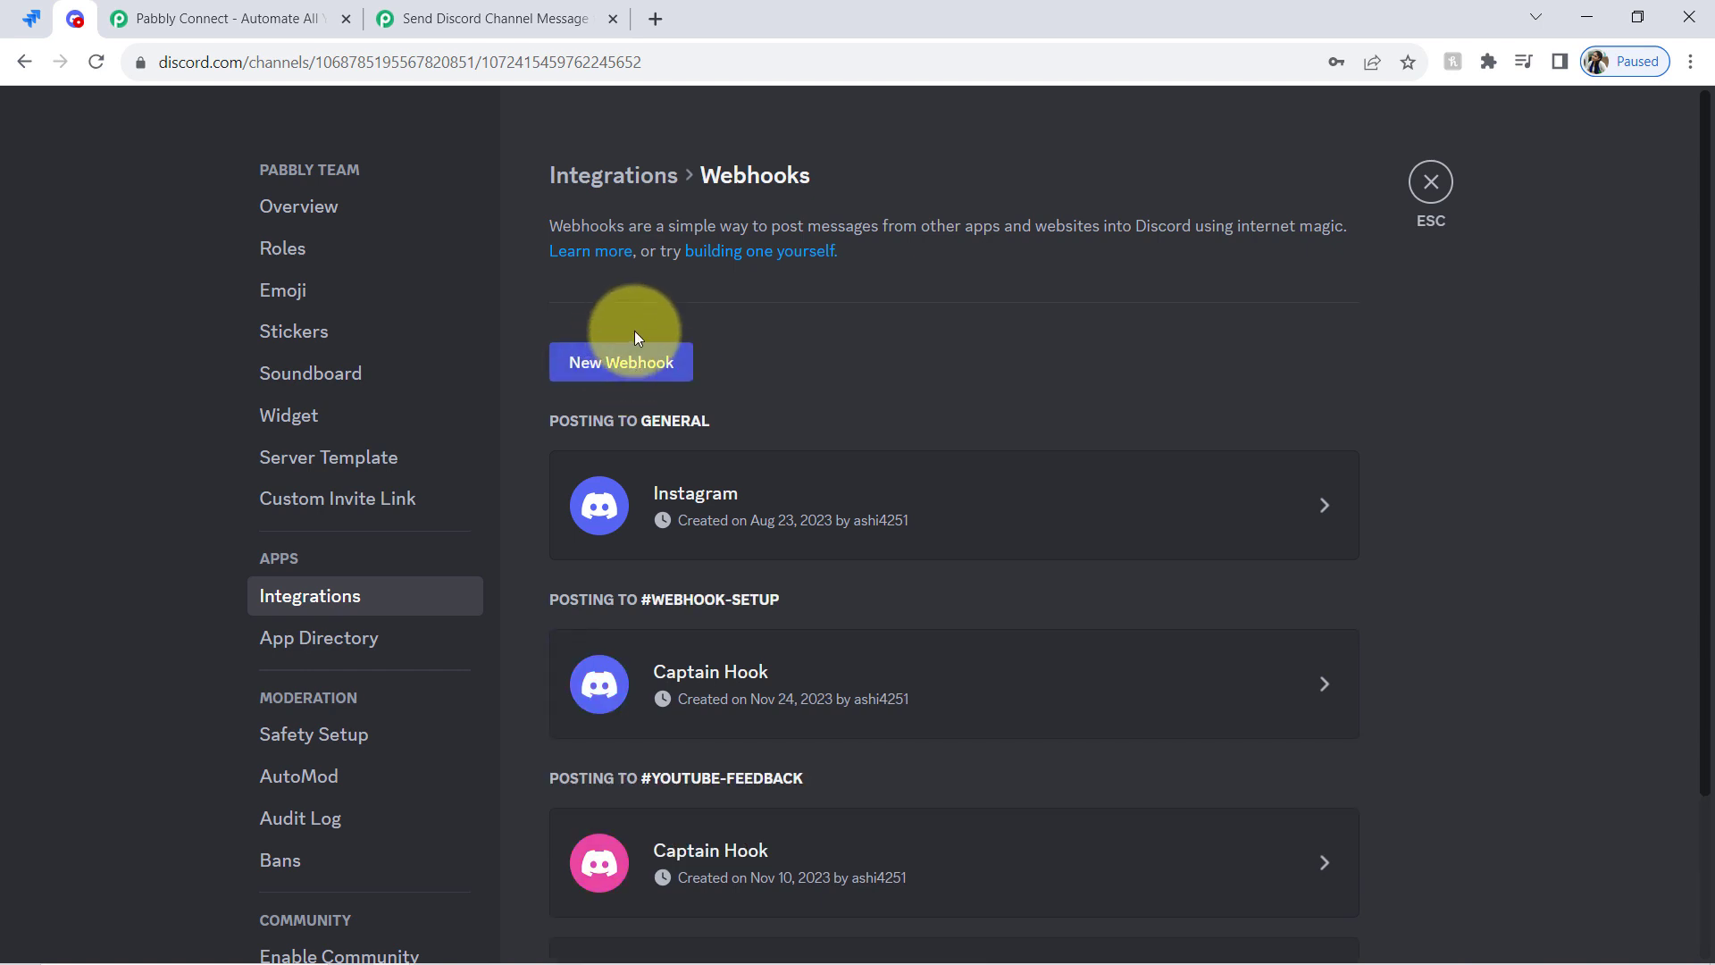
Rename the new #webhook-setup webhook to "Connection with Pabbly Connect" and set its channel to #event-updates
{"action": "left_click", "coordinate": [1325, 685]}
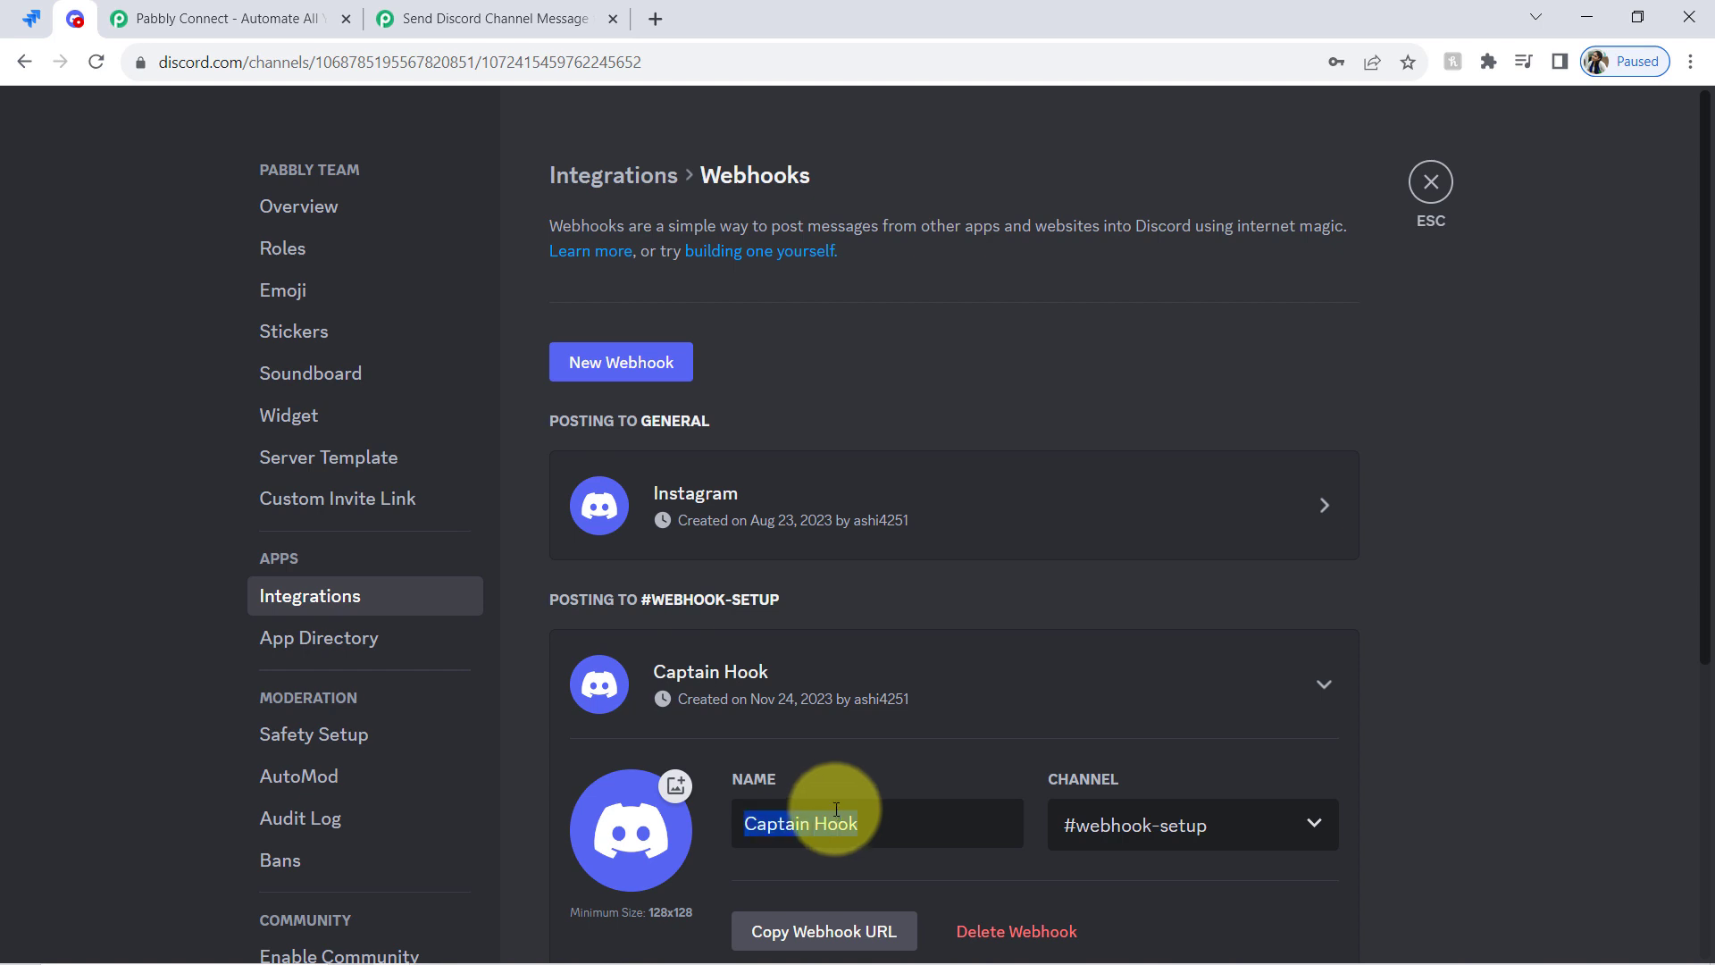
{"action": "key", "text": "BackSpace"}
{"action": "type", "text": "Connect"}
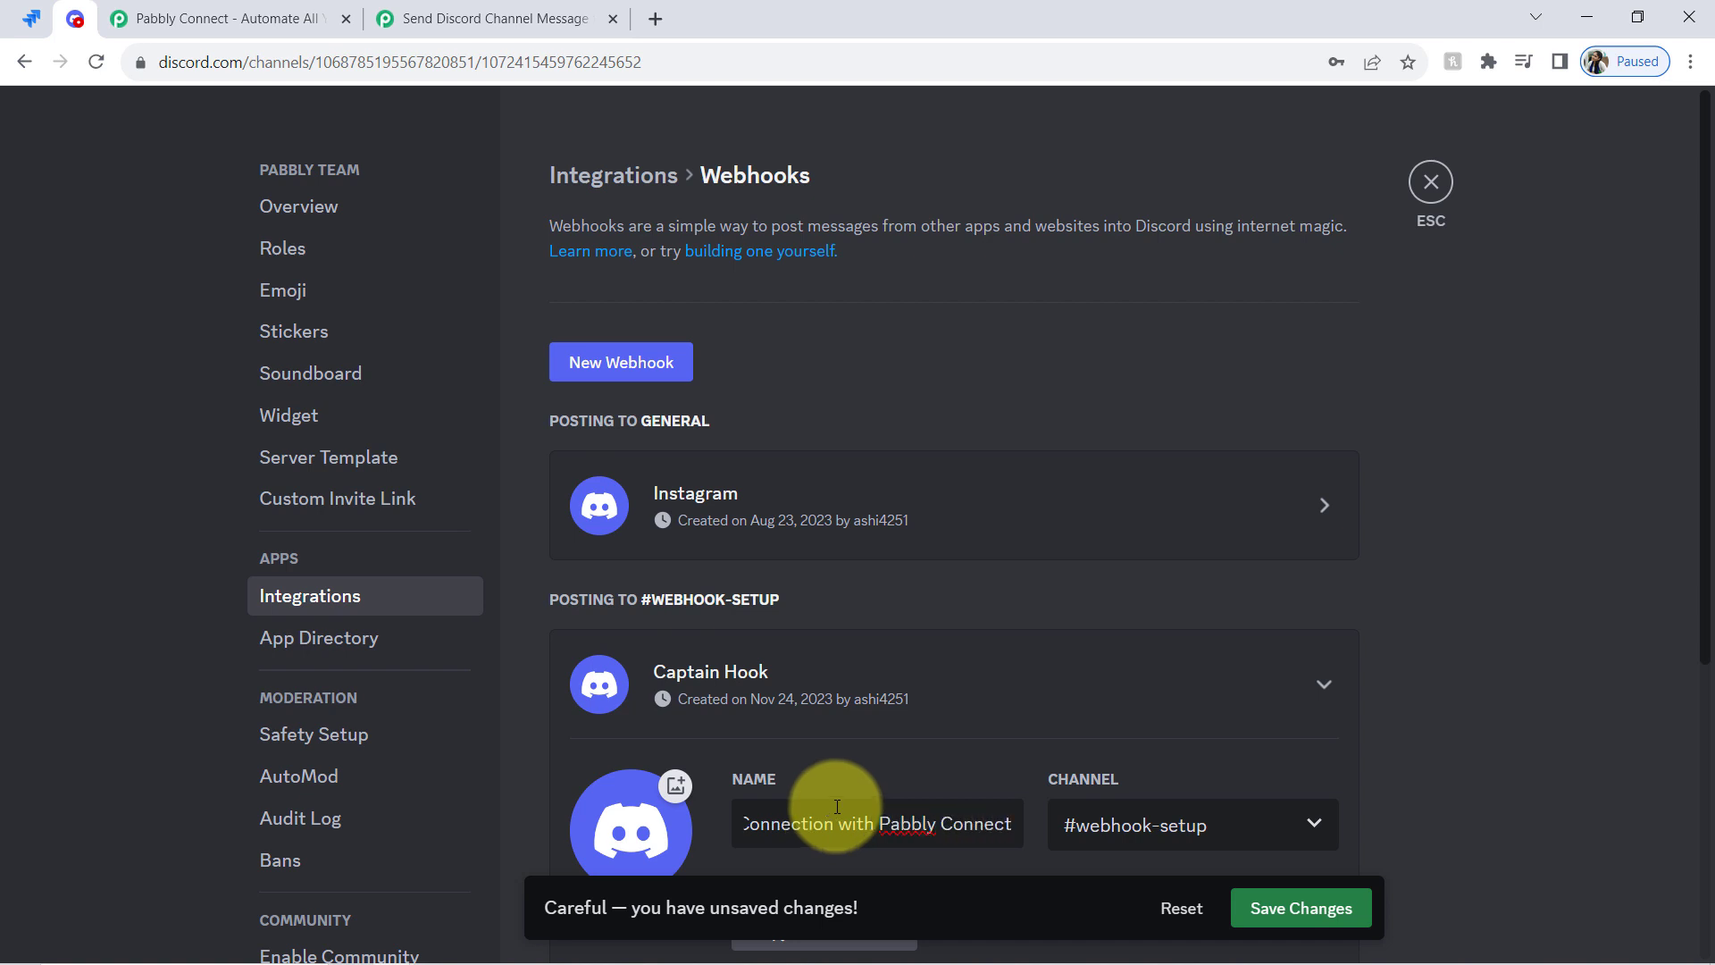
{"action": "left_click", "coordinate": [1198, 822]}
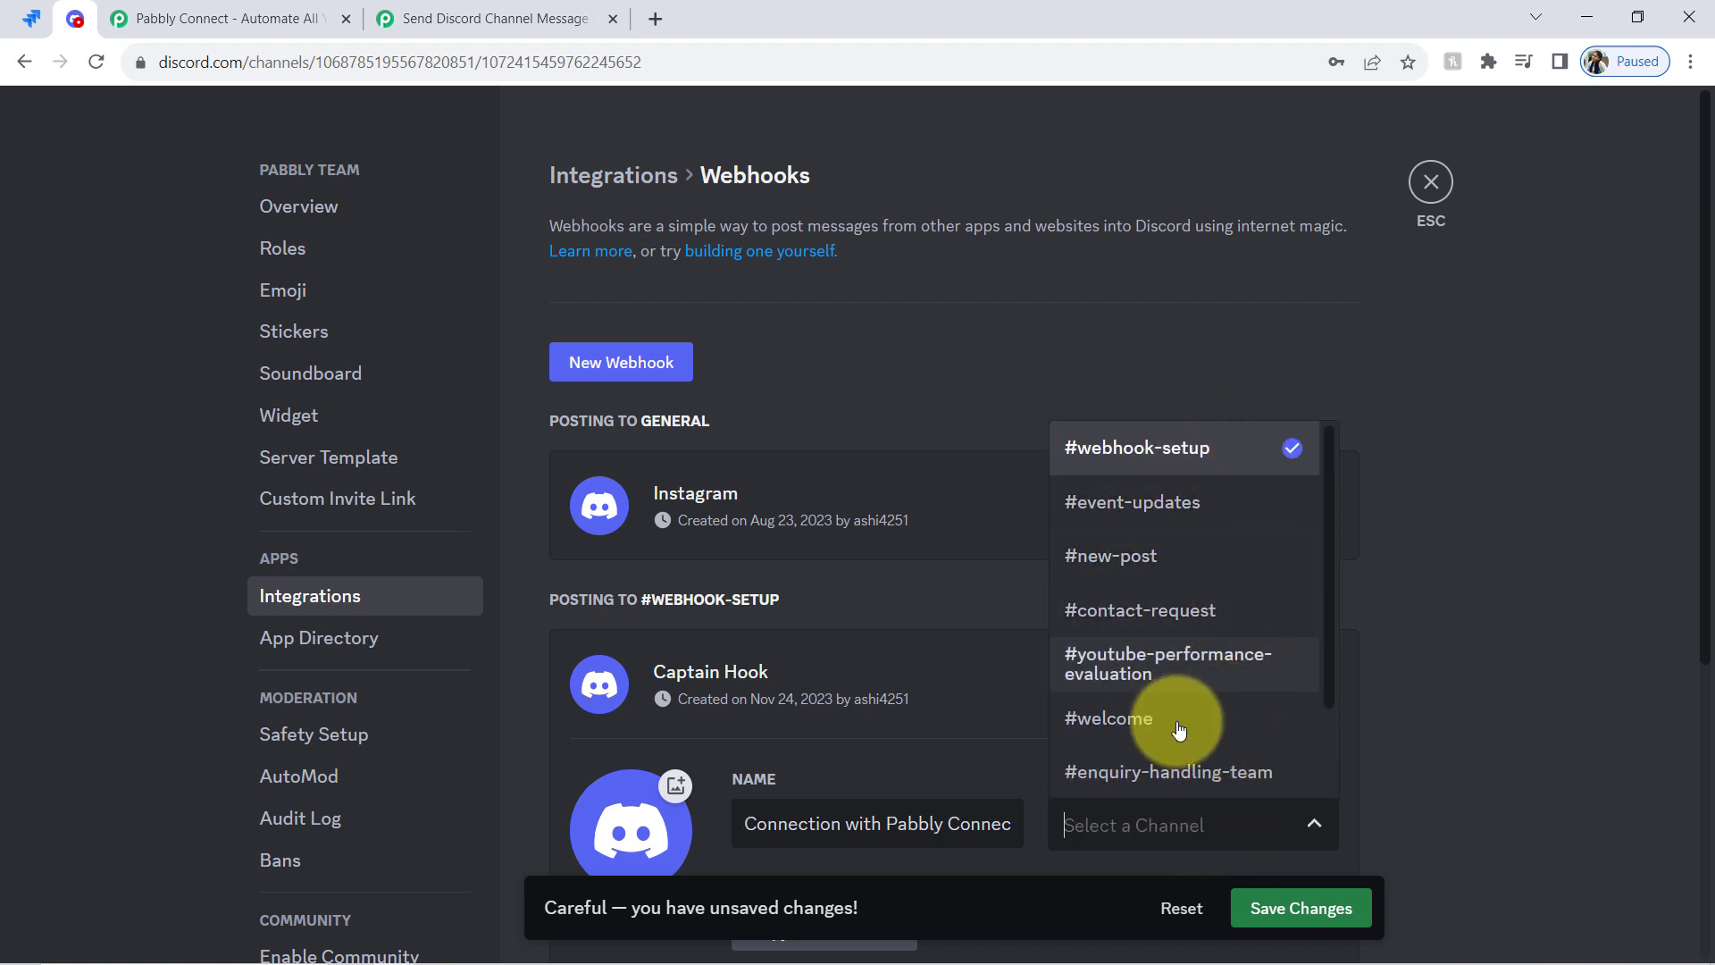
{"action": "left_click", "coordinate": [1166, 502]}
{"action": "left_click_drag", "start_coordinate": [1708, 482], "coordinate": [1711, 590]}
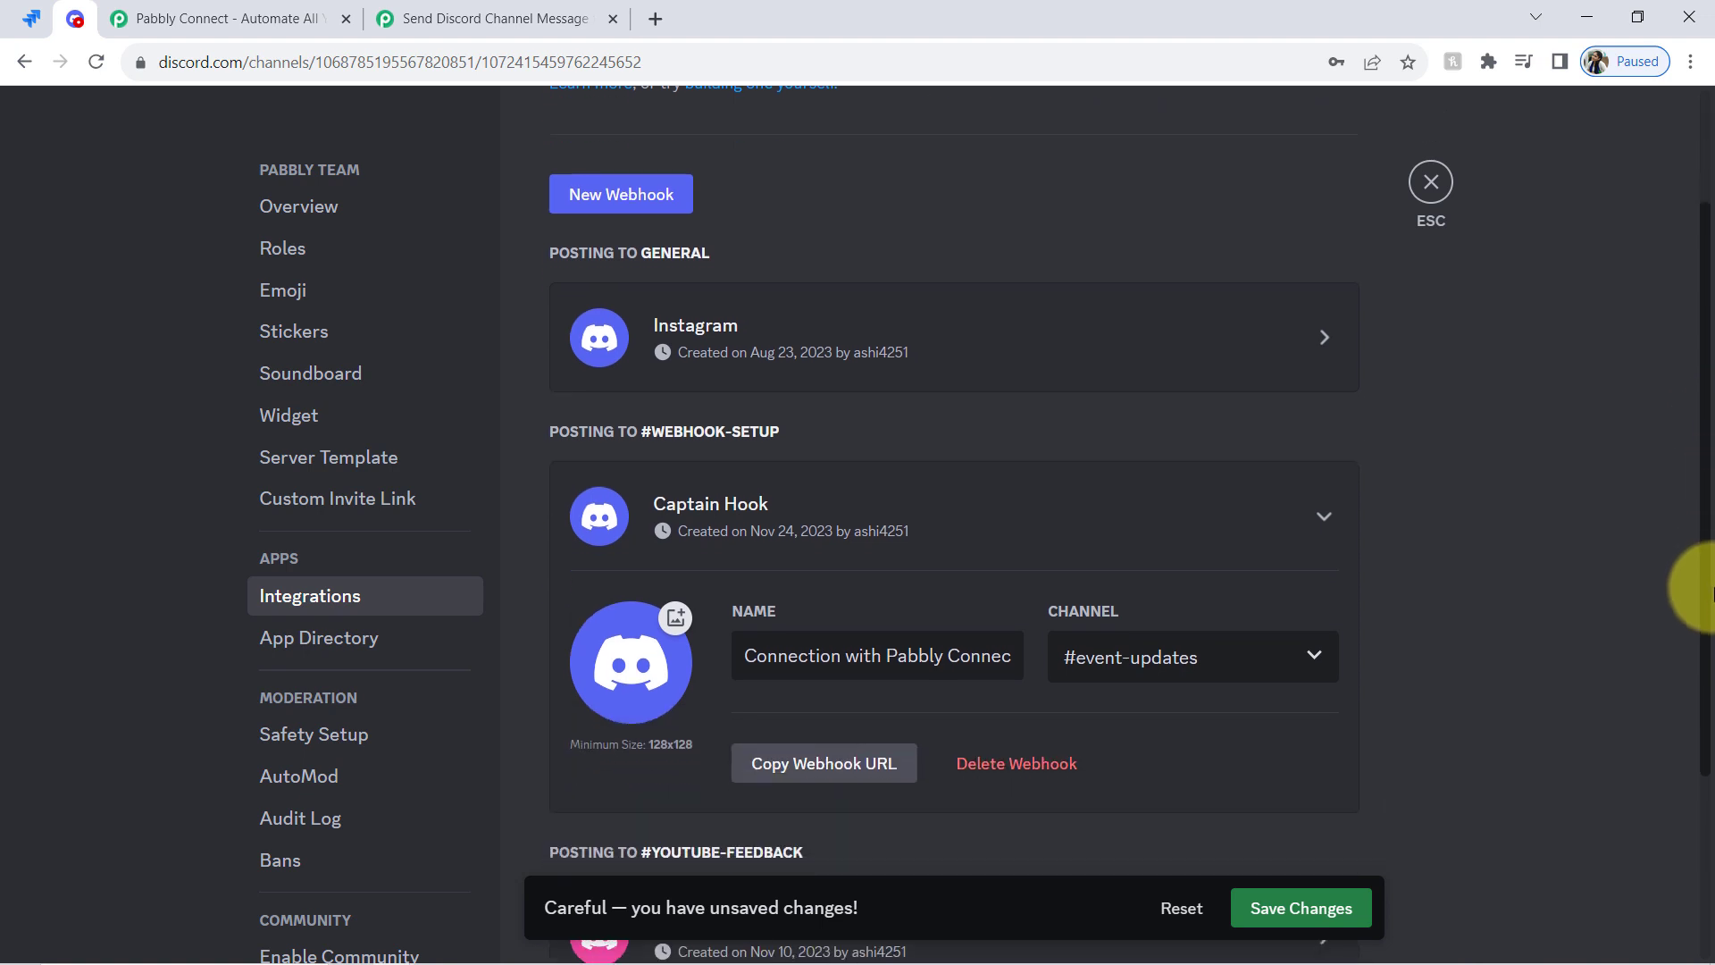
Copy the new webhook's URL, save its changes, and paste it as the Discord action's Webhook URL in Pabbly Connect
{"action": "left_click", "coordinate": [801, 762]}
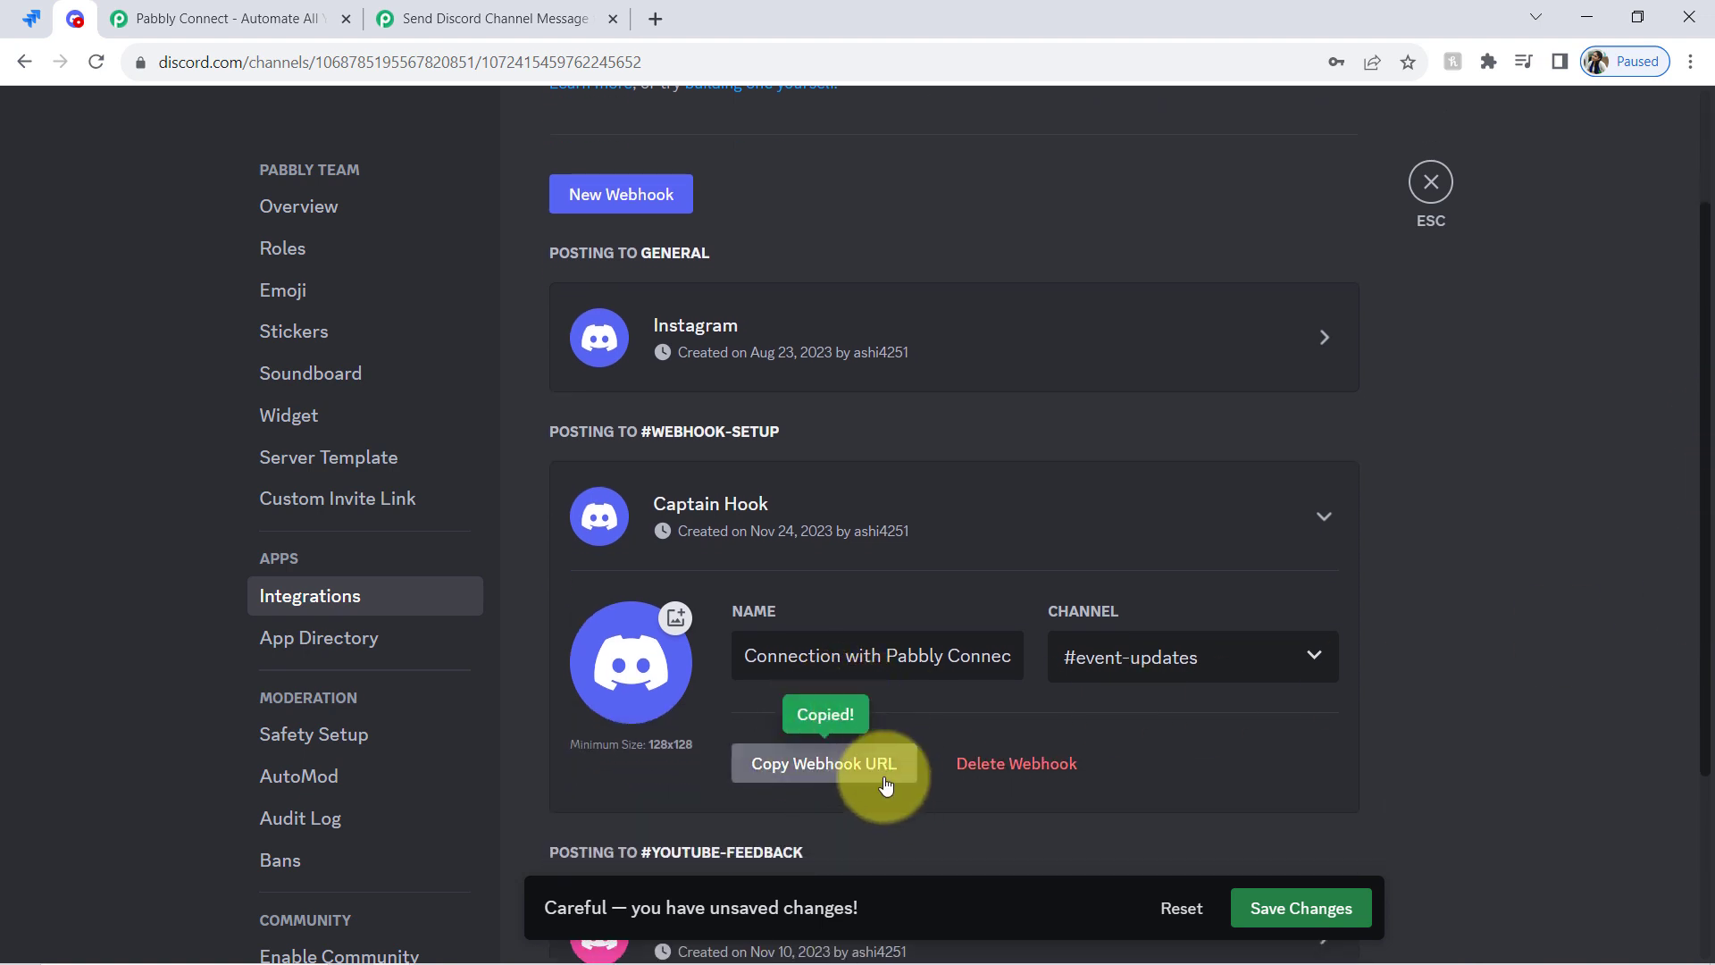
{"action": "left_click", "coordinate": [1301, 909]}
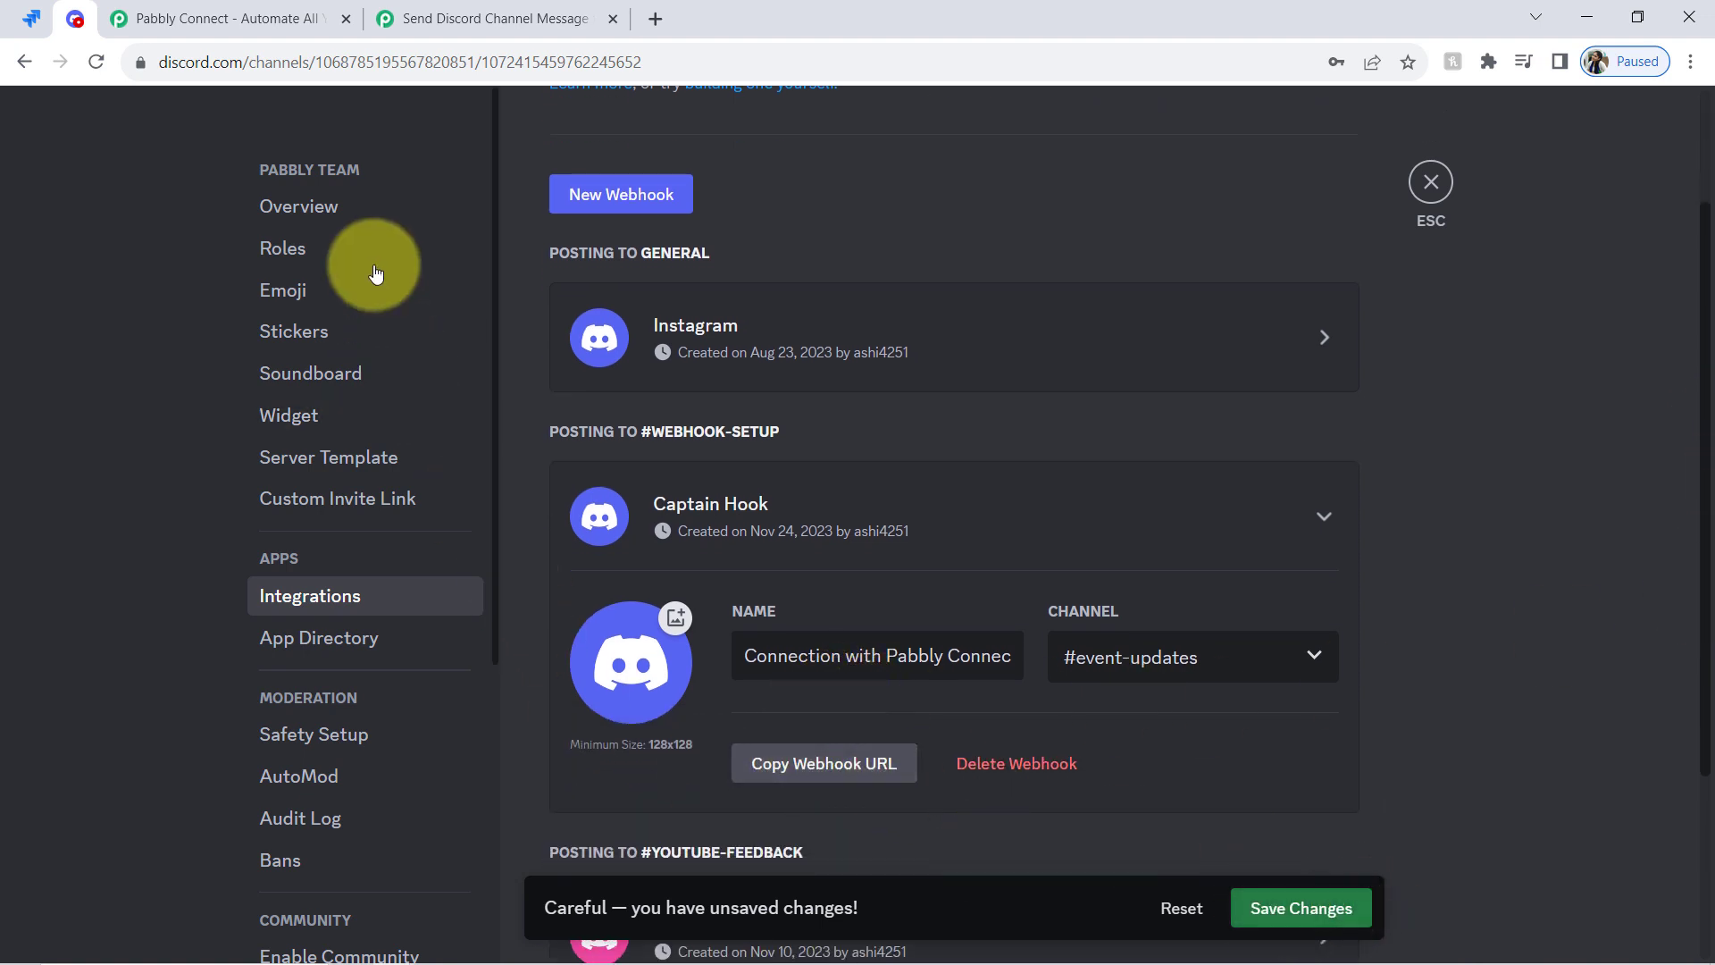
{"action": "left_click", "coordinate": [432, 11]}
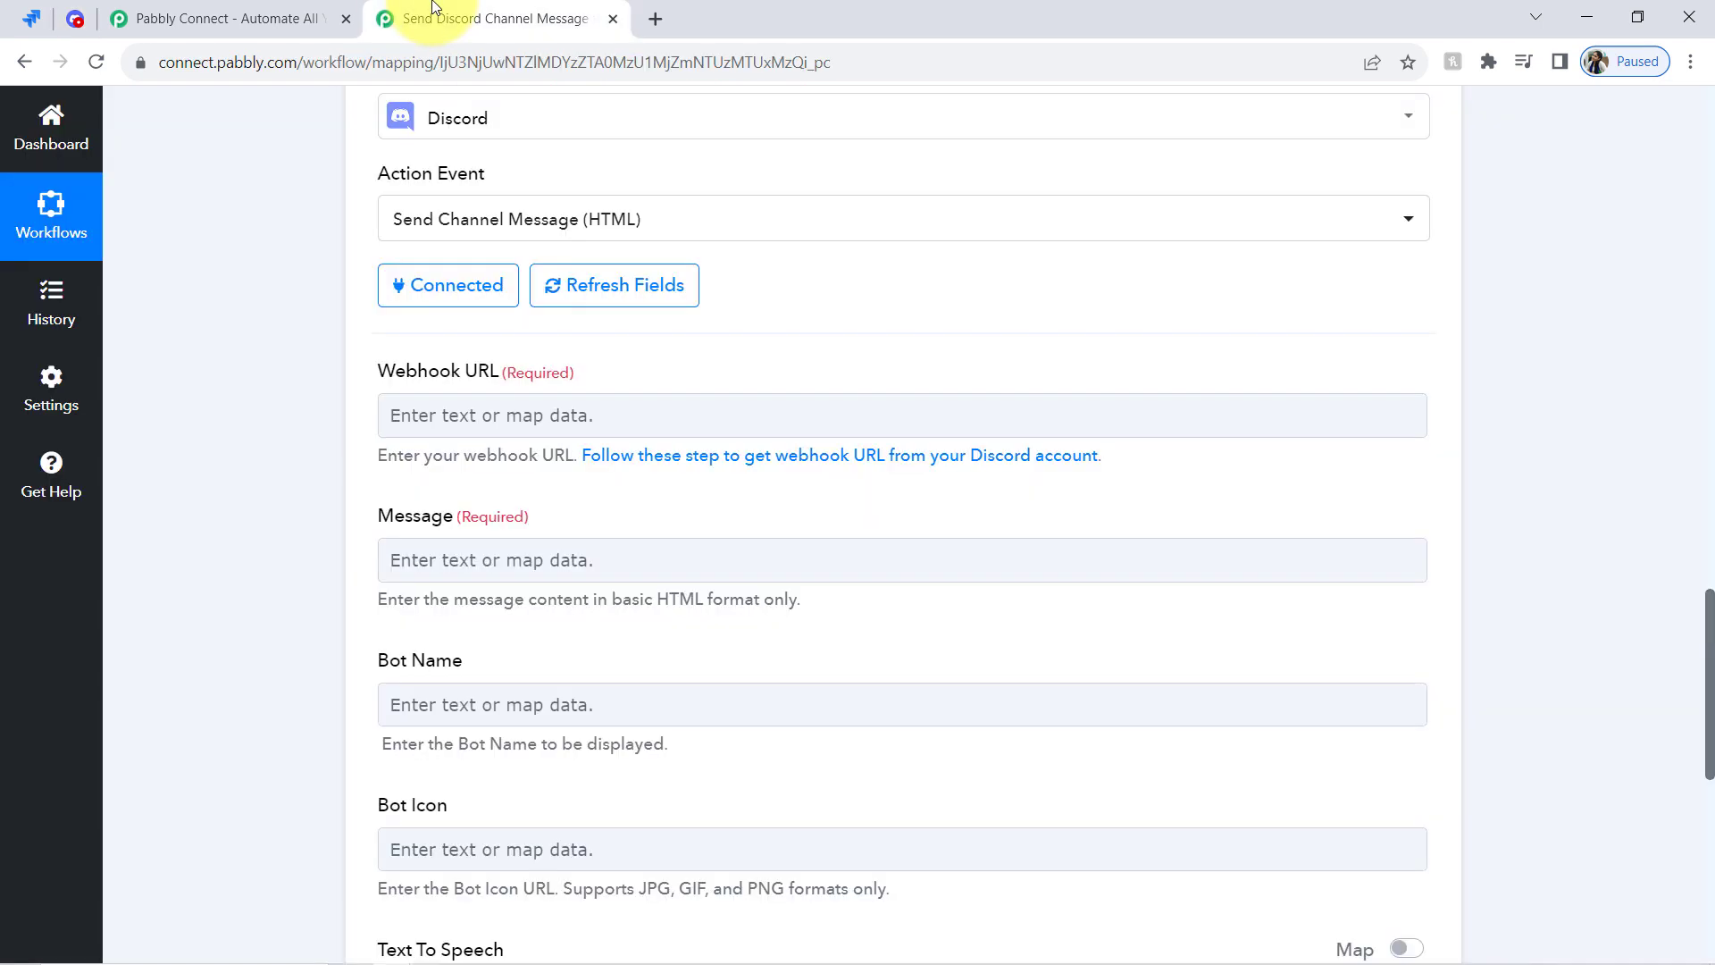
{"action": "left_click", "coordinate": [397, 413]}
{"action": "key", "text": "ctrl+v"}
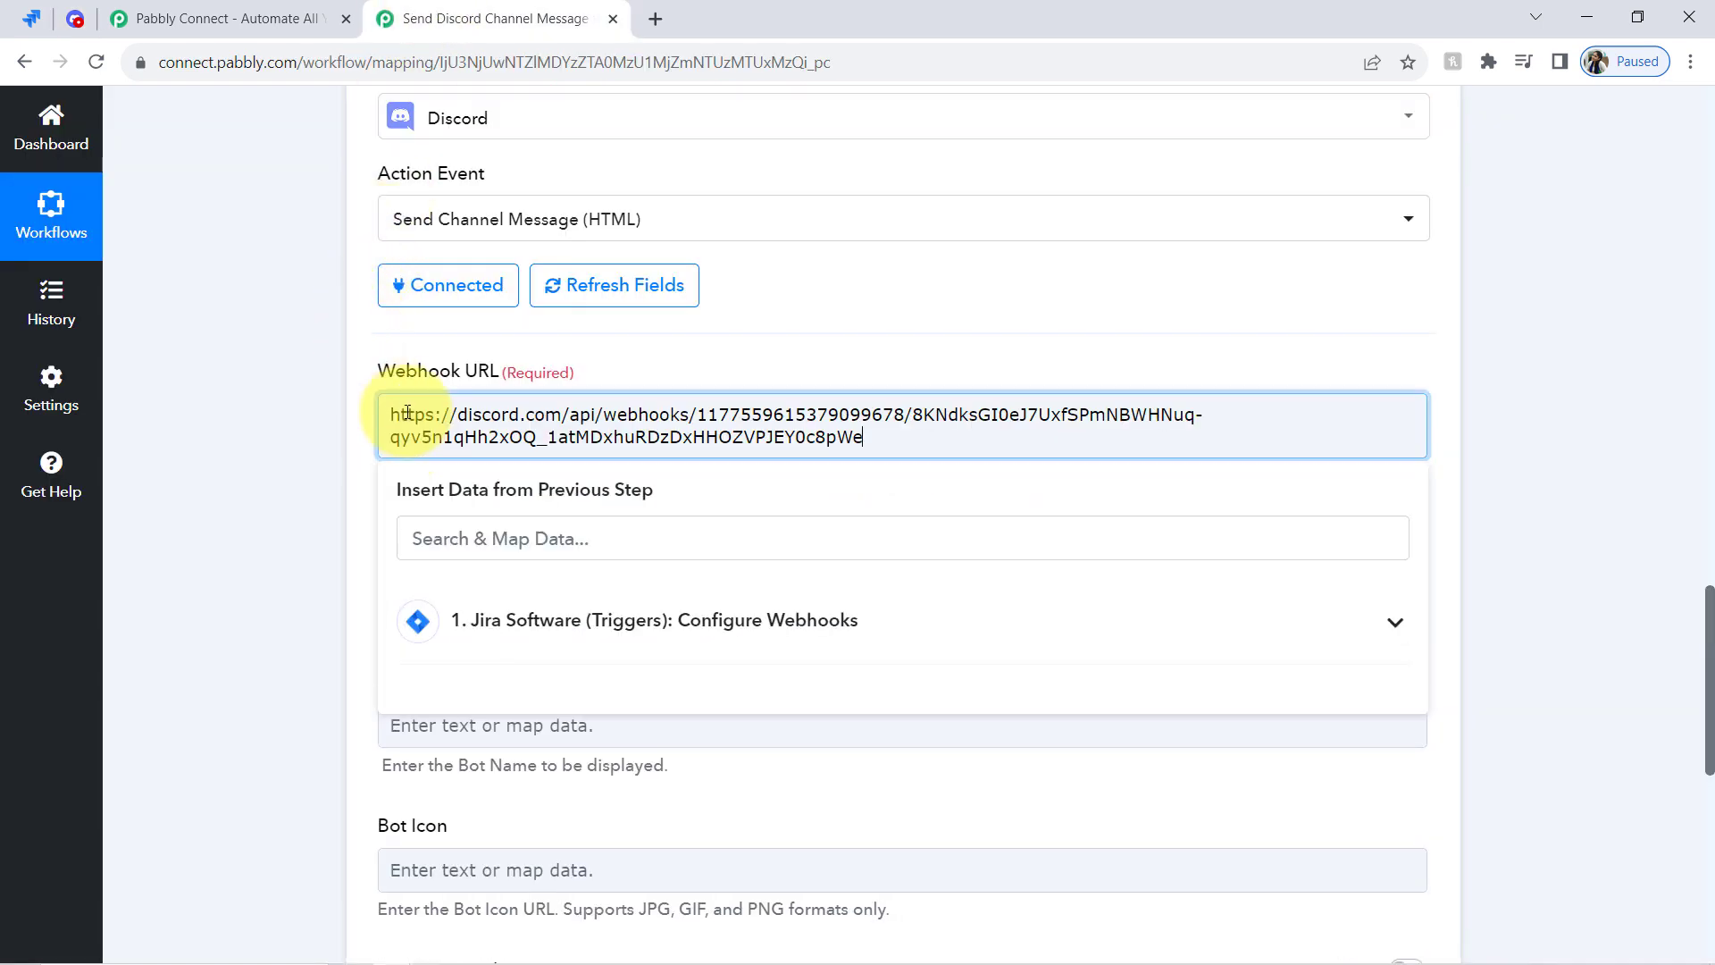
{"action": "left_click", "coordinate": [250, 517]}
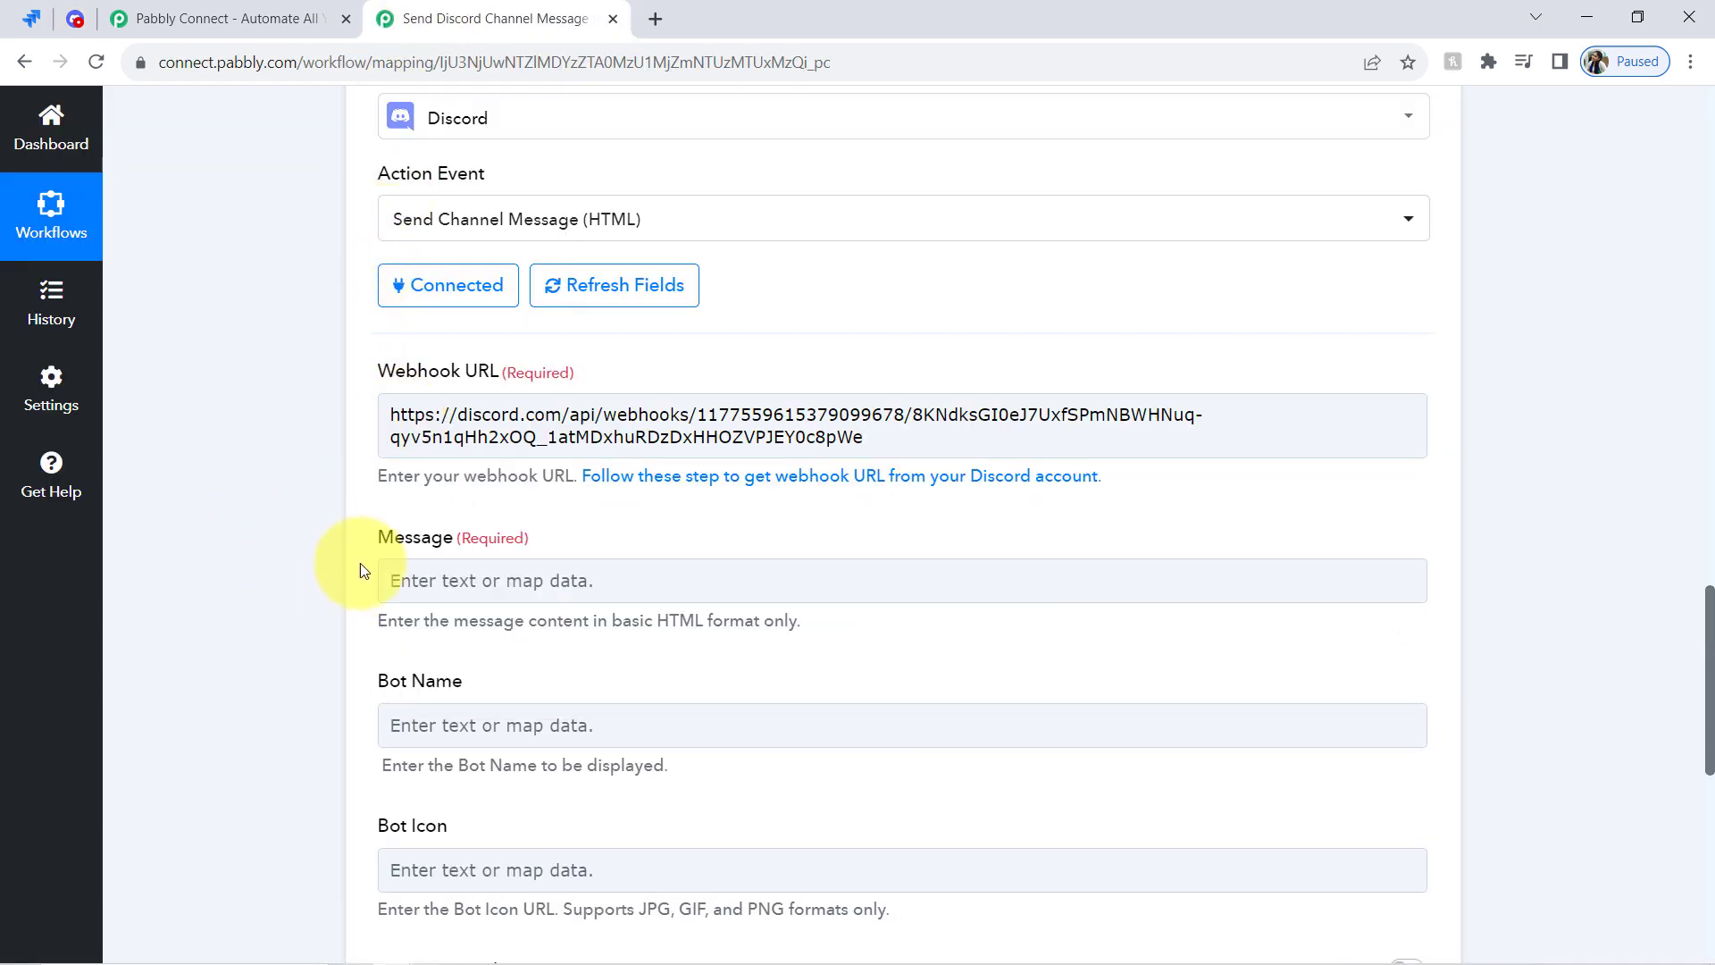
Copy the whole issue-update message draft from Notepad into the Discord action's Message field
{"action": "mouse_move", "coordinate": [1708, 623]}
{"action": "left_mouse_down"}
{"action": "mouse_move", "coordinate": [1710, 676]}
{"action": "mouse_move", "coordinate": [1688, 643]}
{"action": "left_mouse_up"}
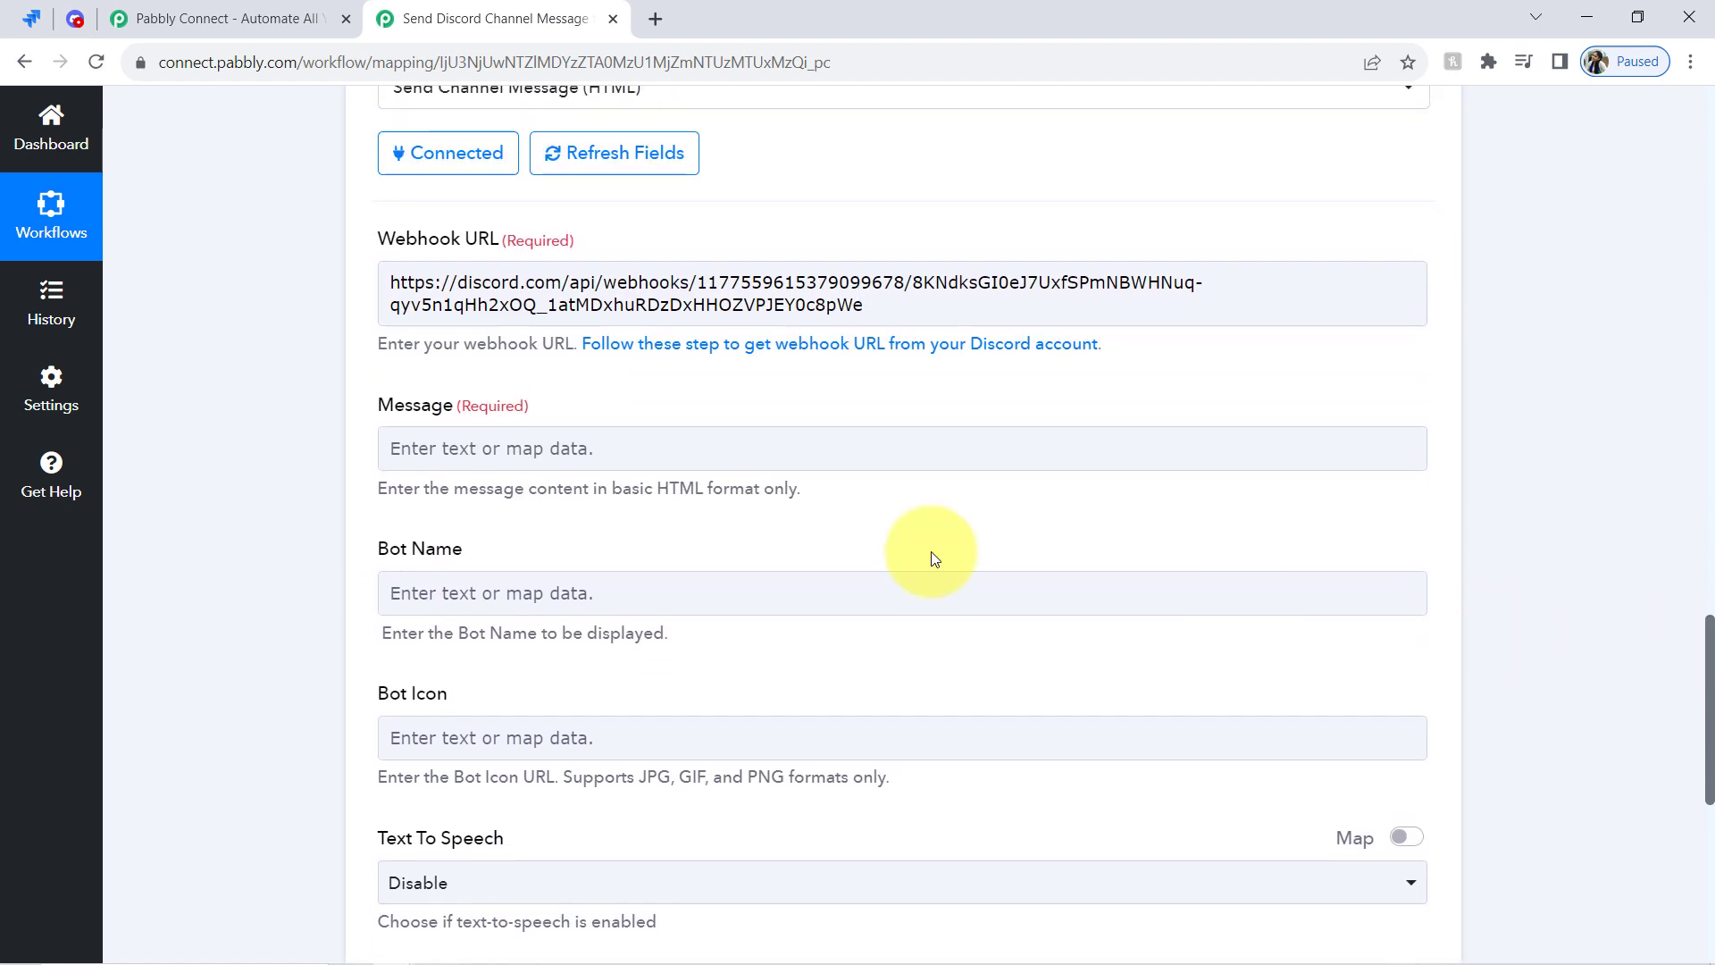
{"action": "left_click", "coordinate": [391, 429]}
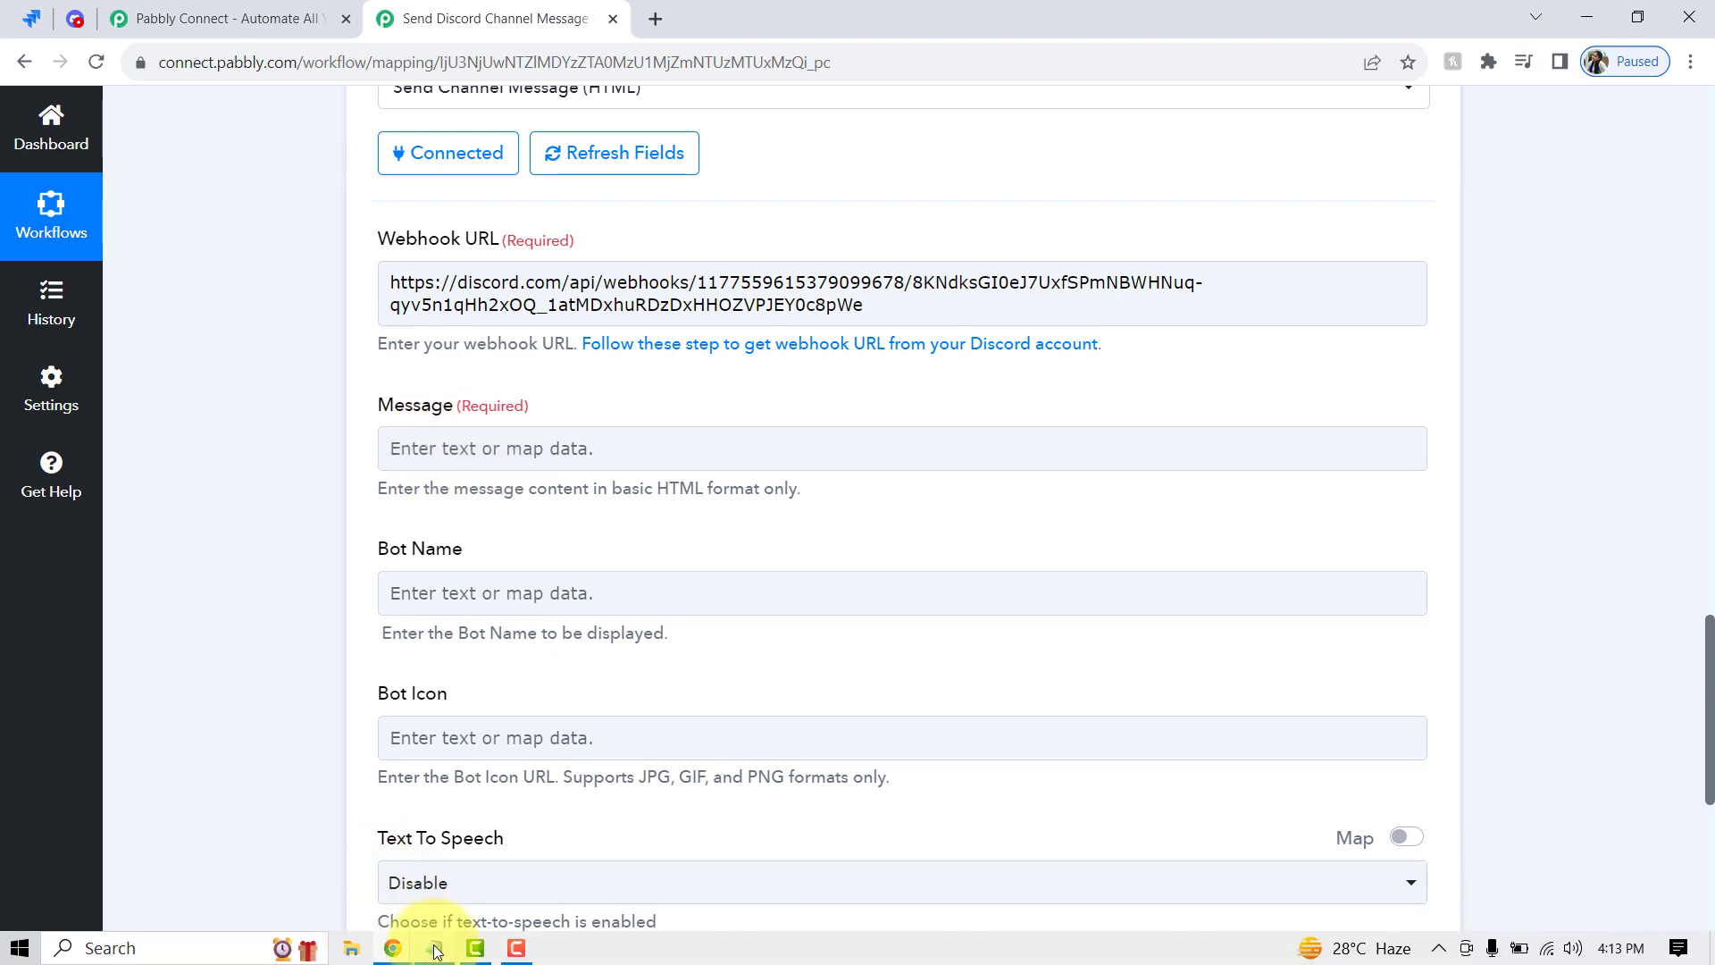
{"action": "left_click", "coordinate": [436, 950]}
{"action": "left_click_drag", "start_coordinate": [552, 511], "coordinate": [143, 38]}
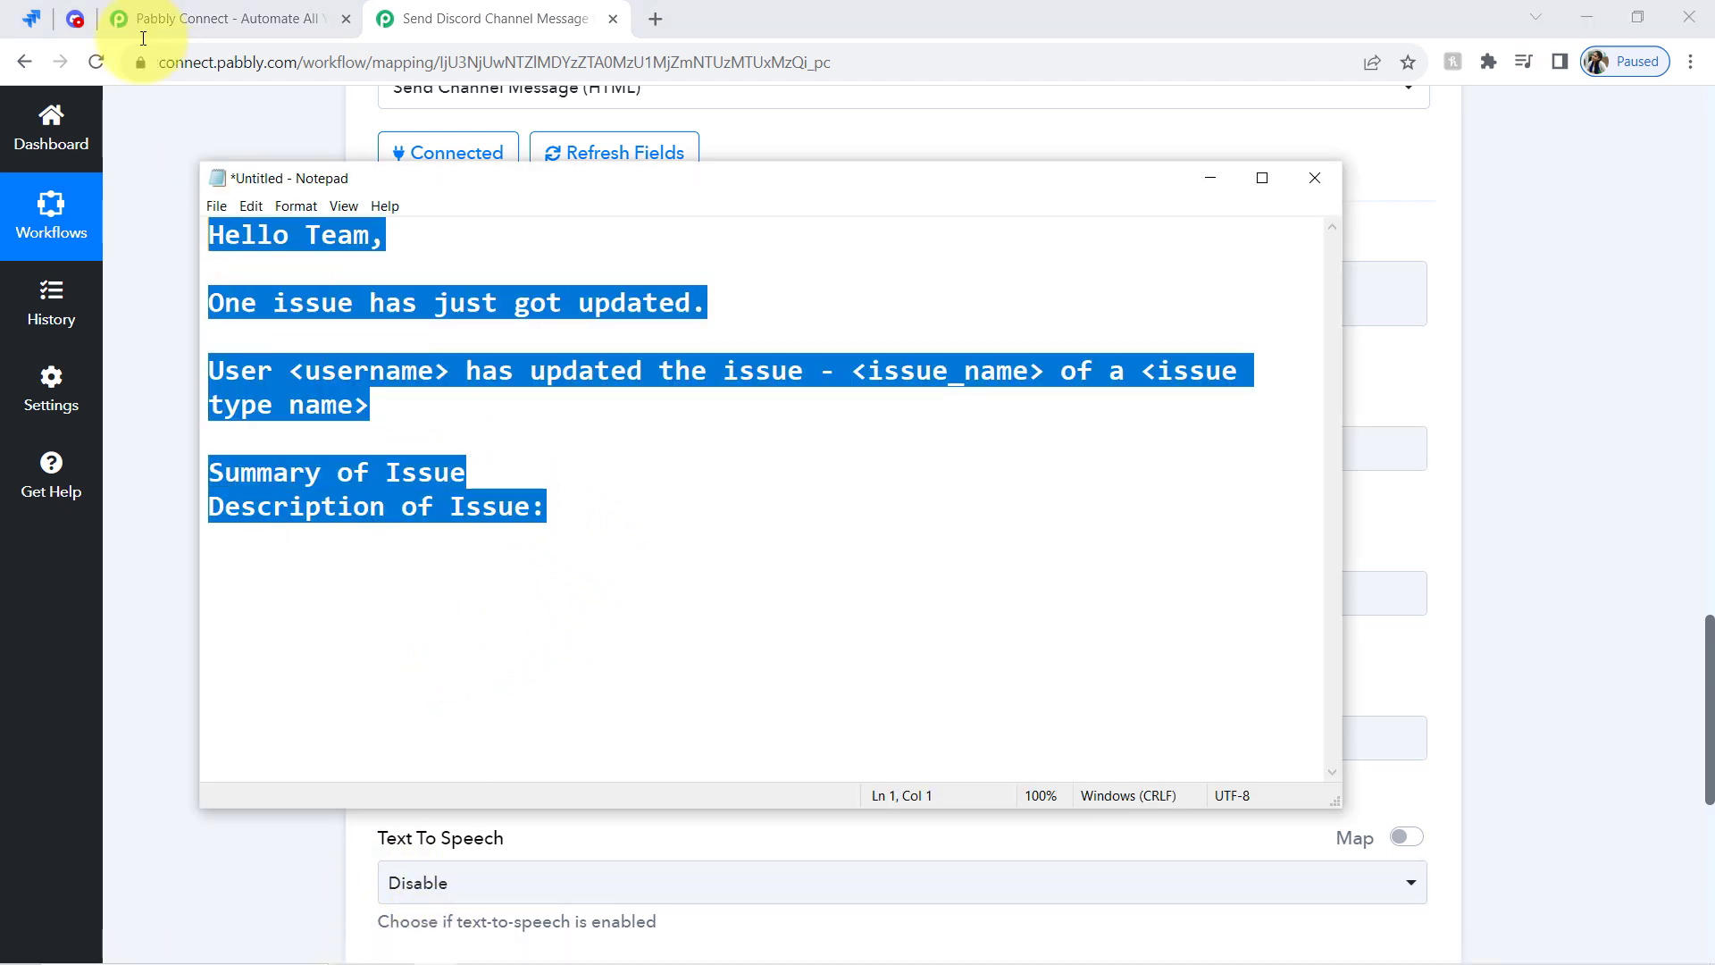
{"action": "left_click", "coordinate": [128, 317]}
{"action": "left_click", "coordinate": [416, 444]}
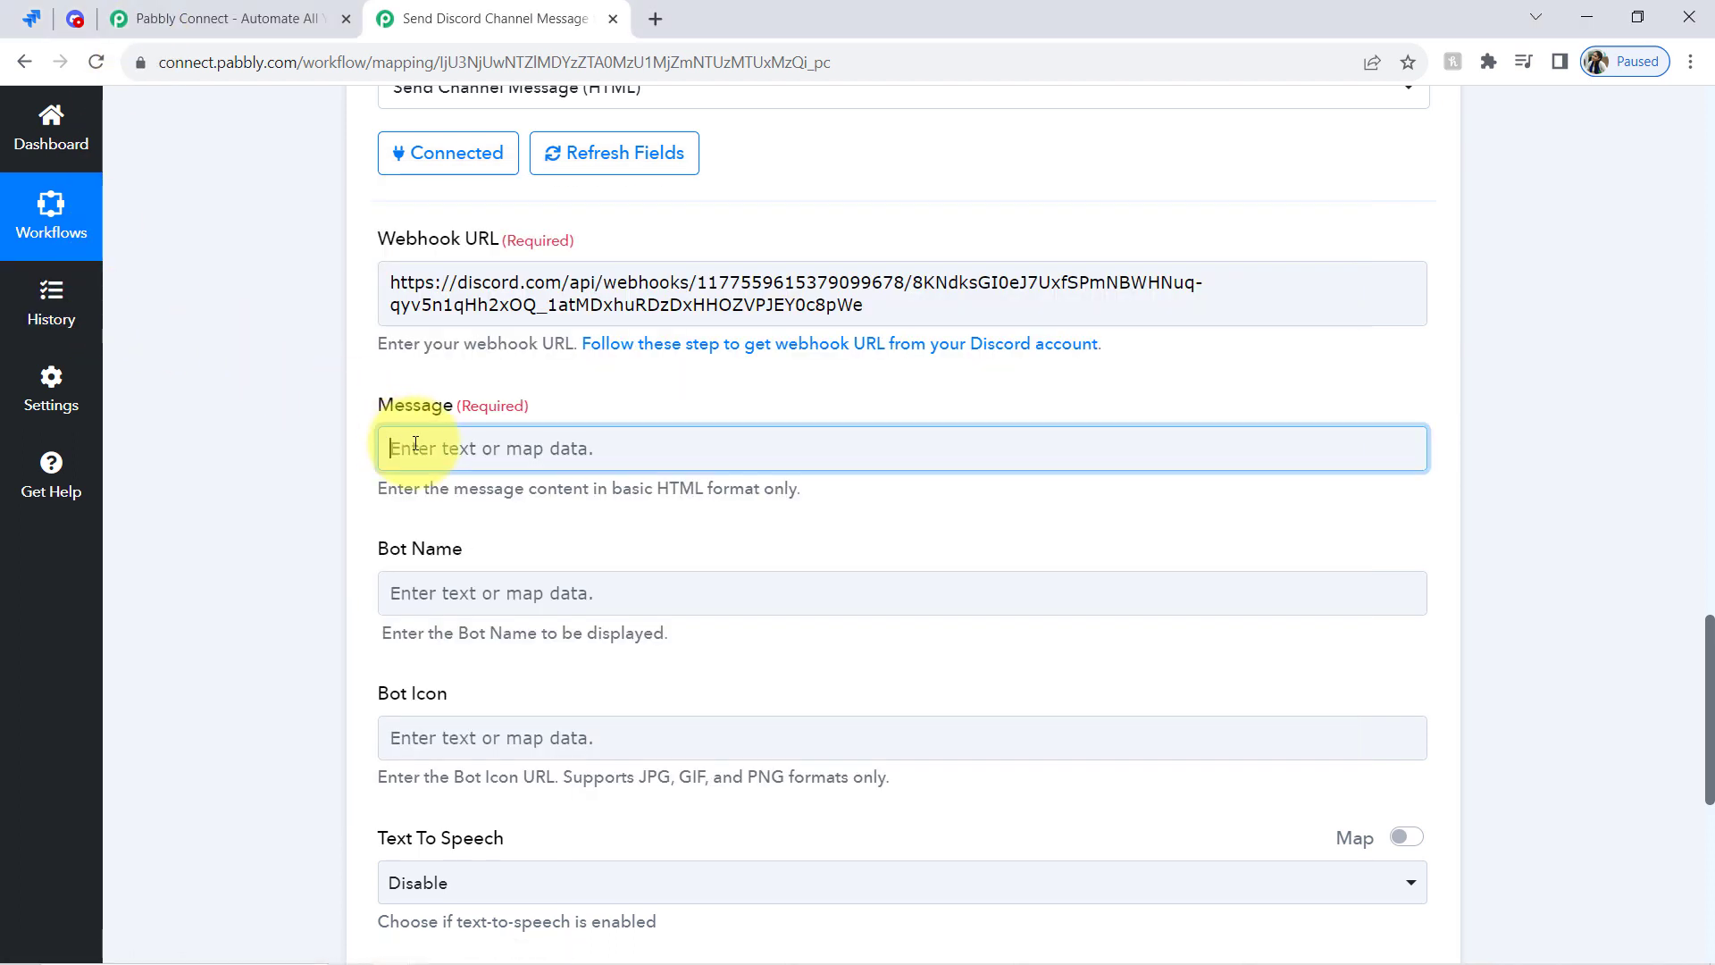
{"action": "key", "text": "ctrl+v"}
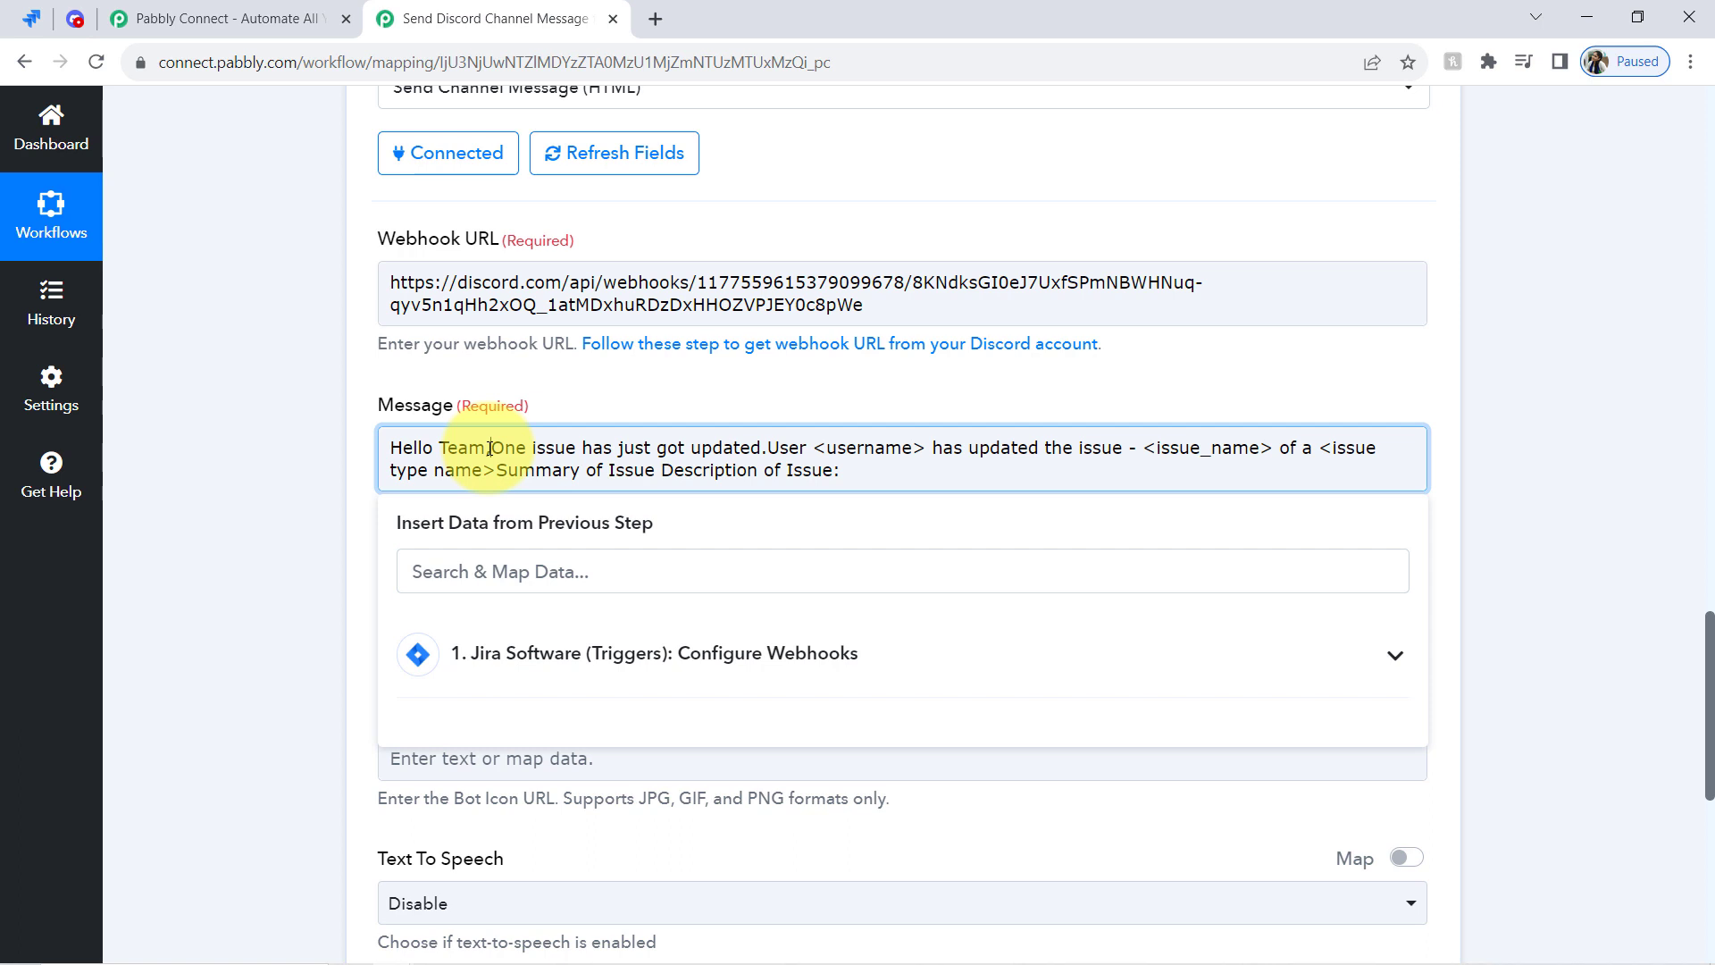
Separate the greeting "Hello Team," from the rest of the Discord message with a blank line
{"action": "left_click", "coordinate": [490, 449]}
{"action": "key", "text": "Return"}
{"action": "key", "text": "Return"}
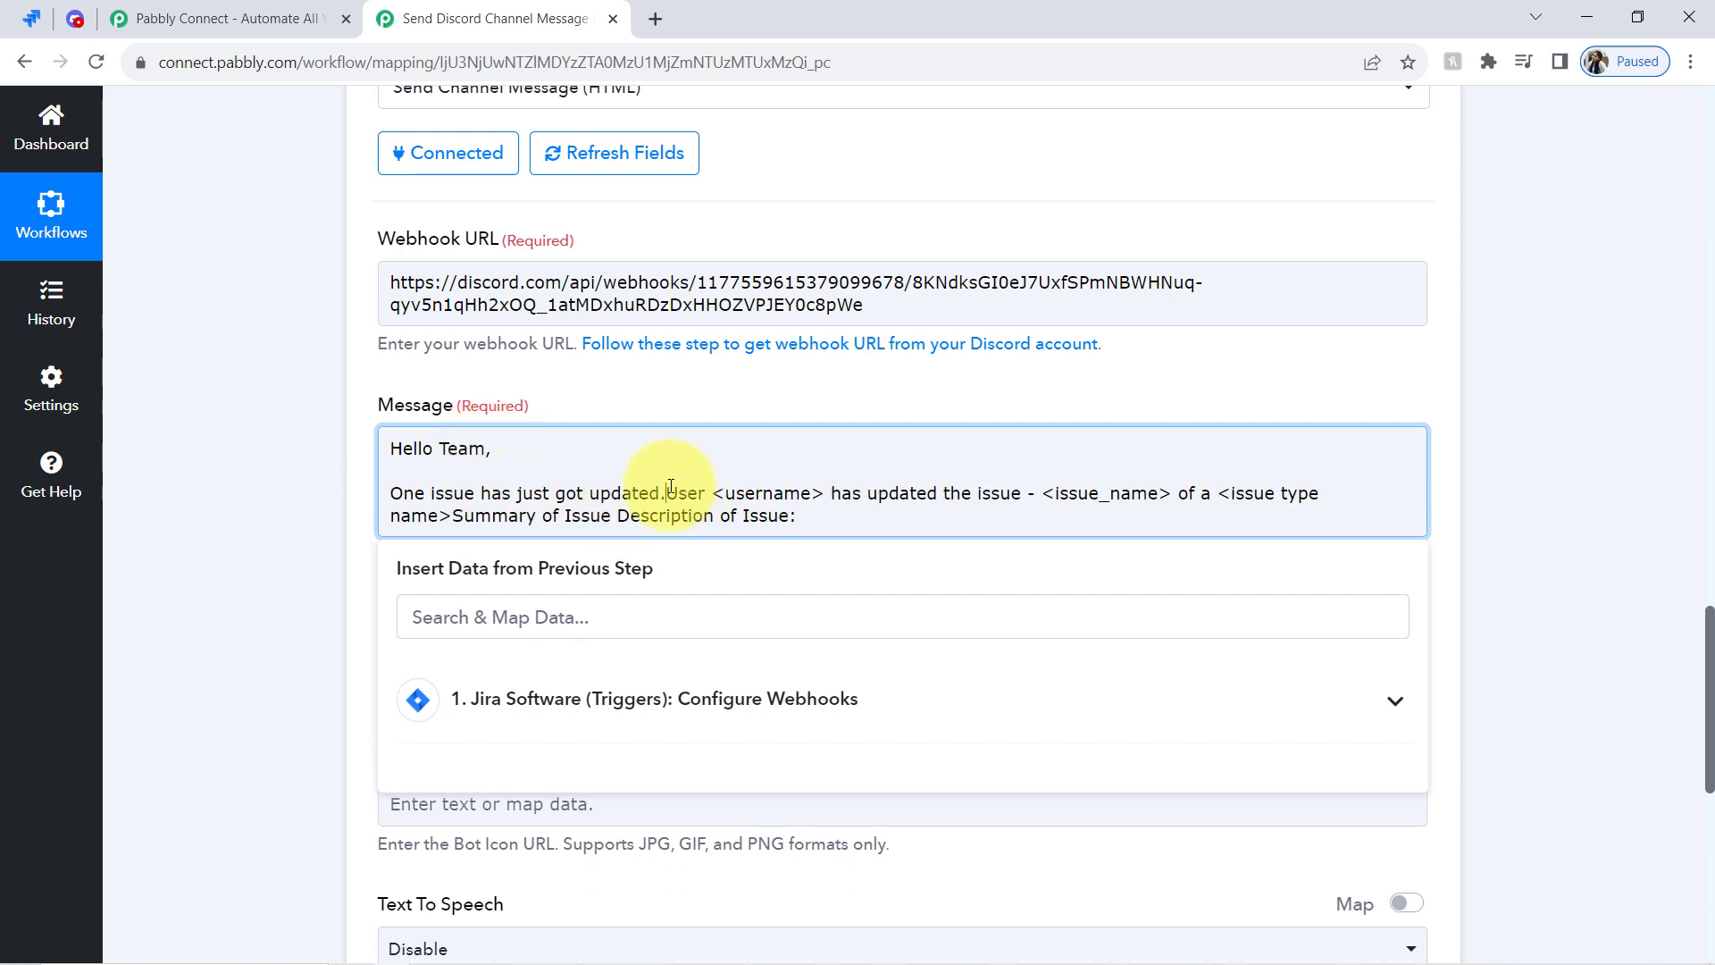
Replace ".User <username>" in the message with "by", so the sentence reads "One issue has just got updated by"
{"action": "type", "text": "by"}
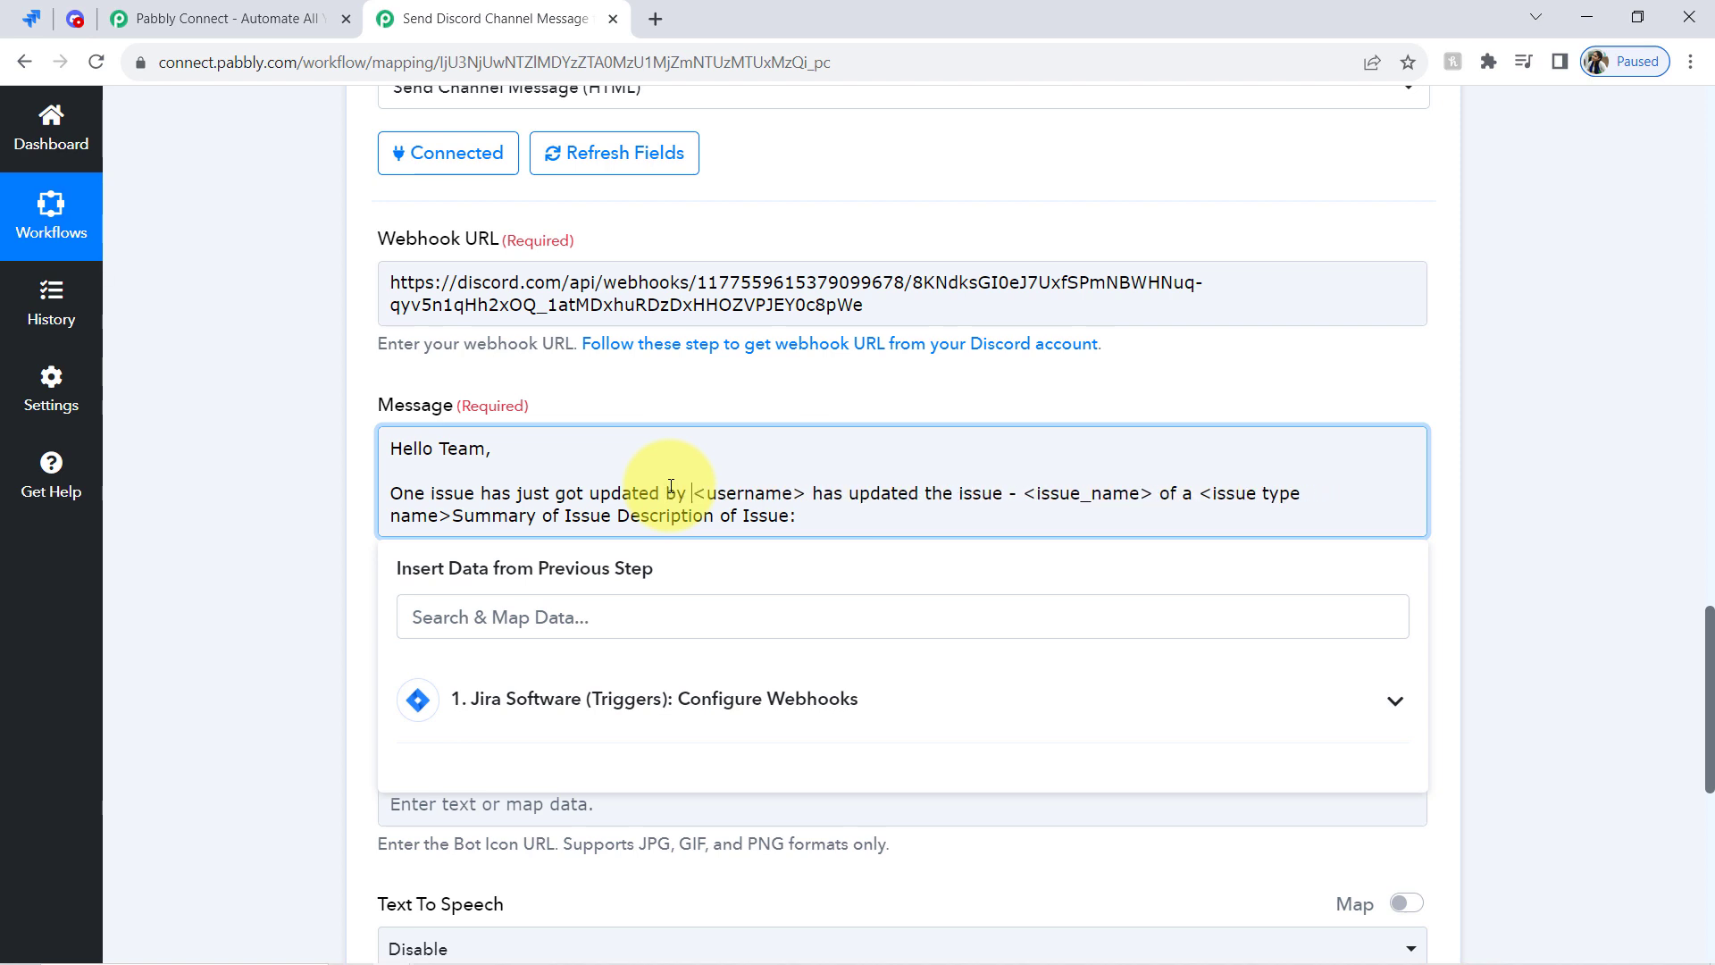
{"action": "key", "text": "Delete"}
{"action": "key", "text": "Delete"}
{"action": "key", "text": "Delete"}
{"action": "key", "text": "Delete"}
{"action": "key", "text": "Delete"}
{"action": "key", "text": "Delete"}
{"action": "key", "text": "Delete"}
{"action": "key", "text": "Delete"}
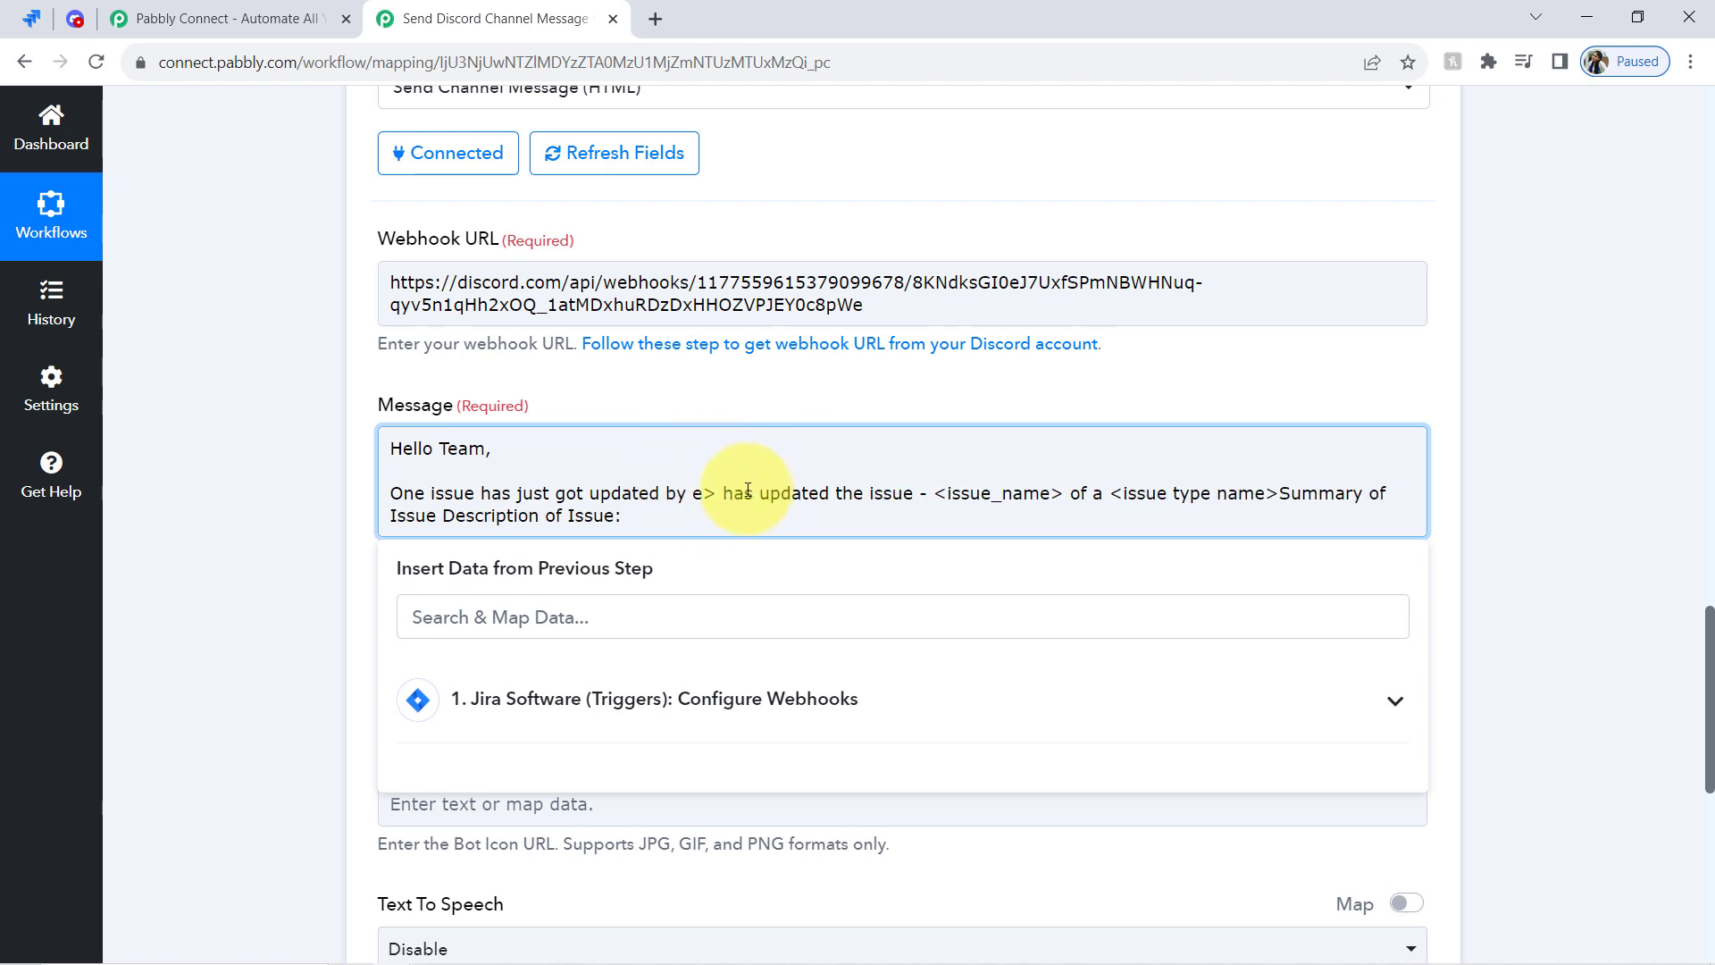
{"action": "key", "text": "Delete"}
{"action": "key", "text": "Delete"}
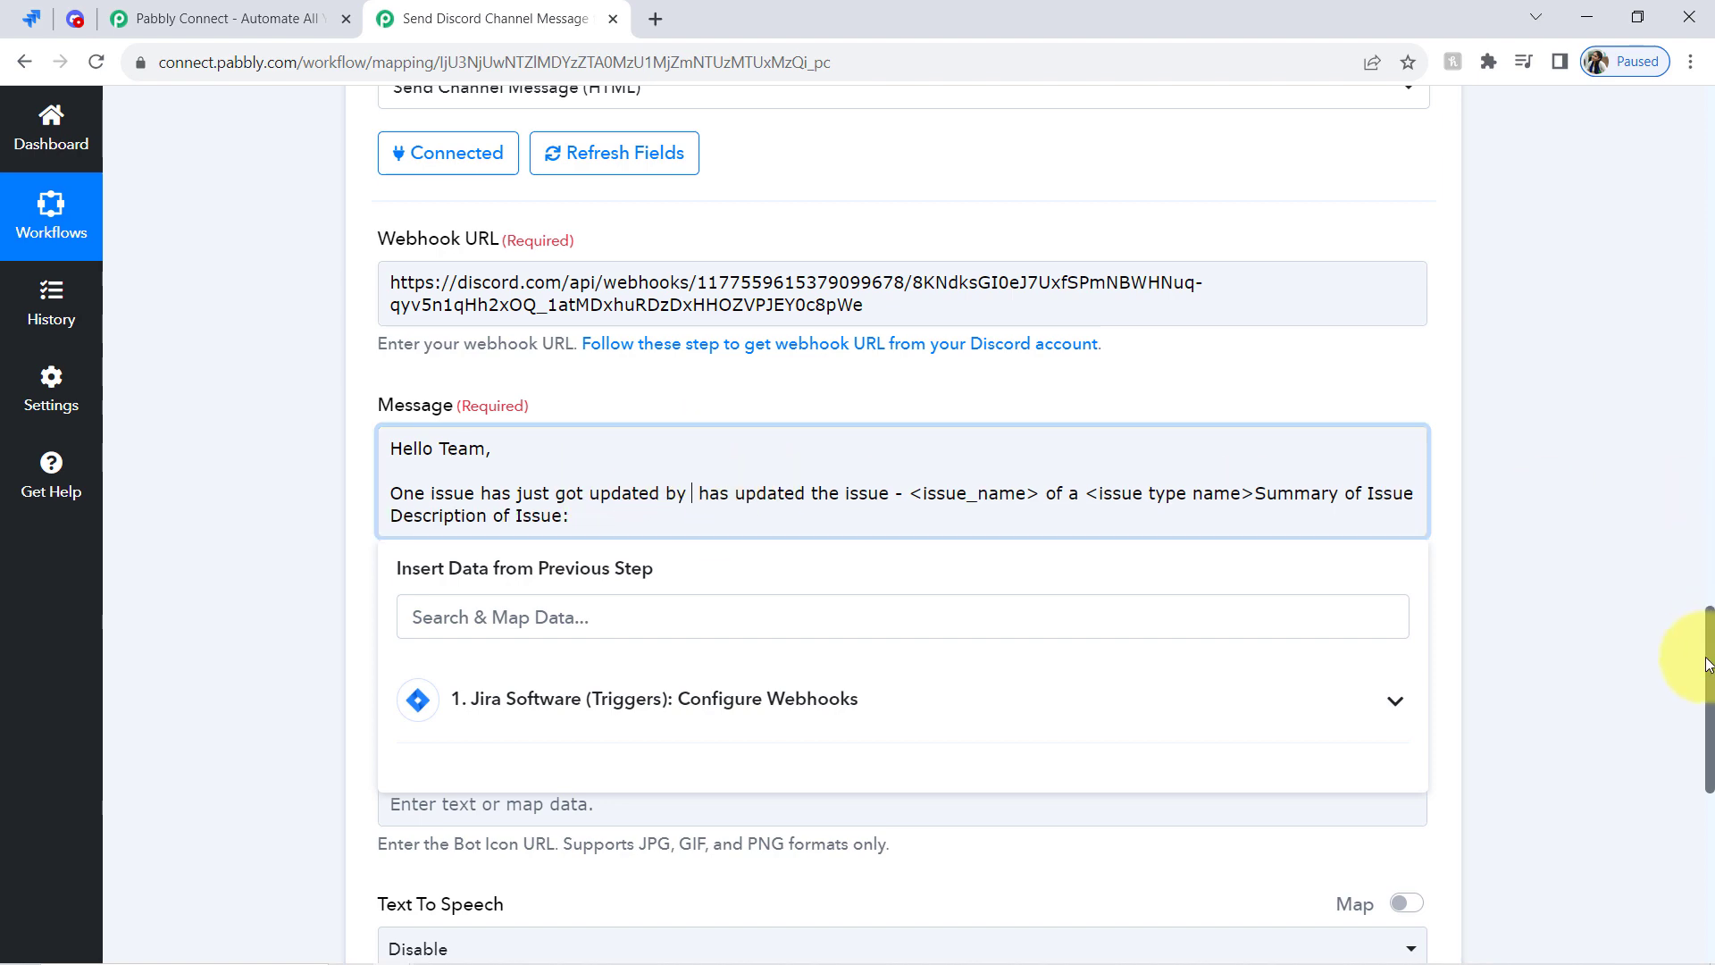
Map Jira's Issue Fields Reporter DisplayName into the message after "One issue has just got updated by"
{"action": "left_click_drag", "start_coordinate": [1706, 665], "coordinate": [1554, 431]}
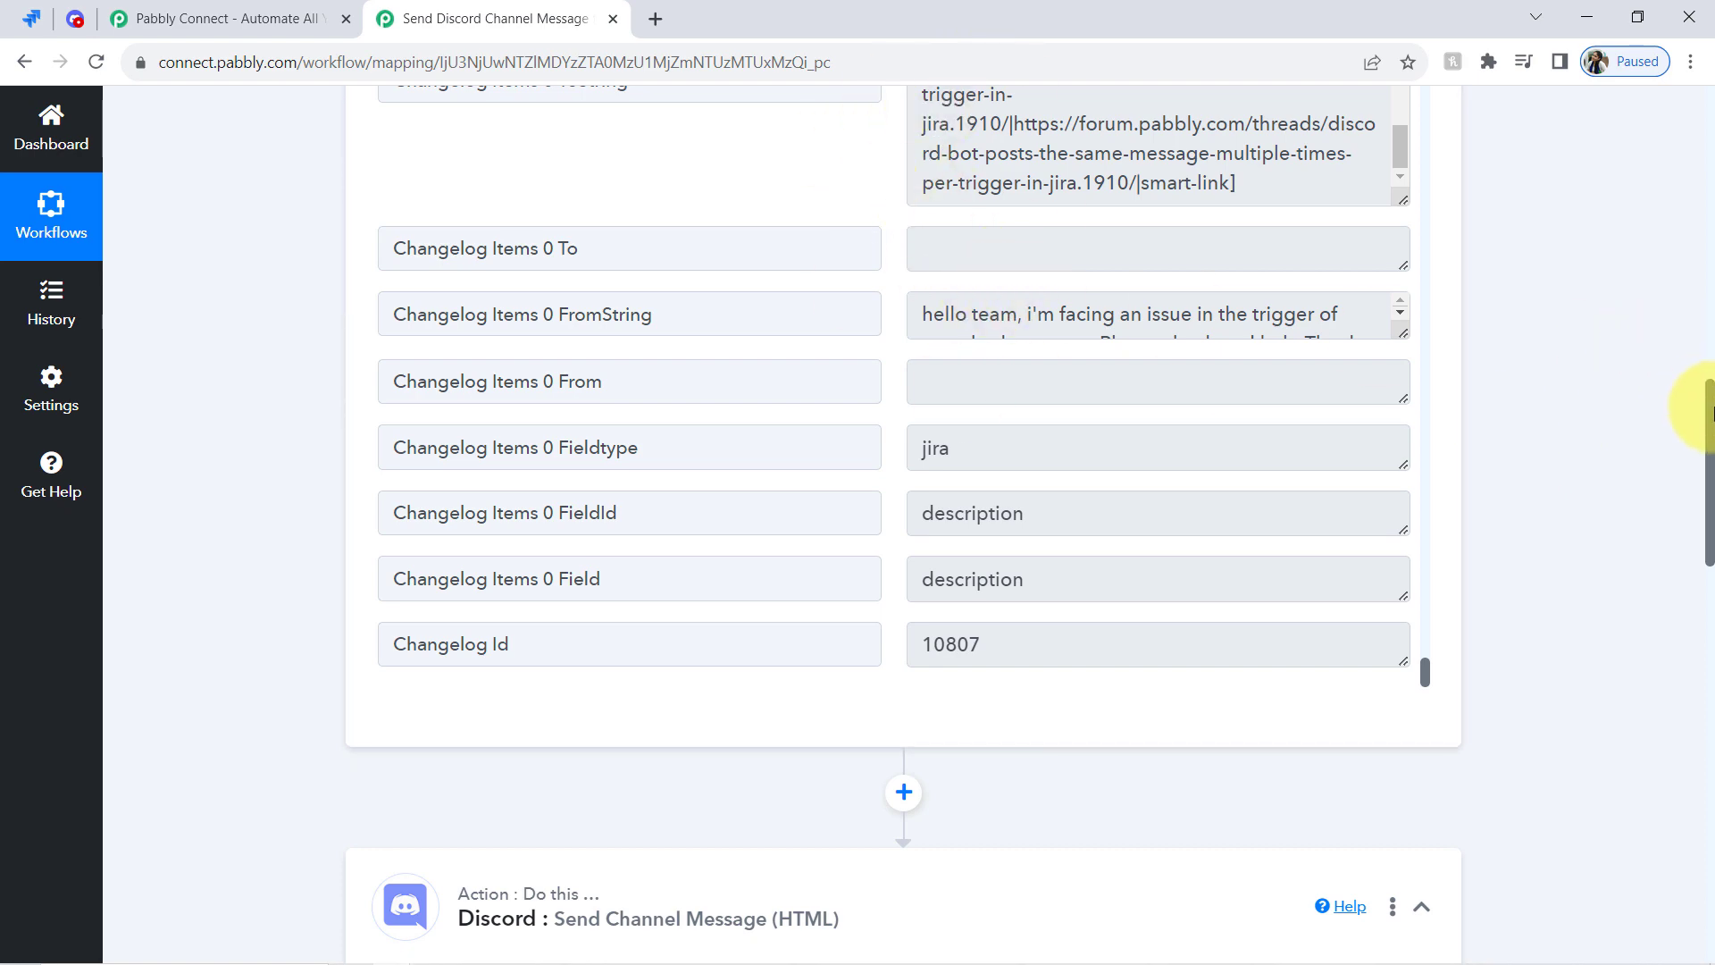
{"action": "left_click_drag", "start_coordinate": [1709, 411], "coordinate": [1700, 720]}
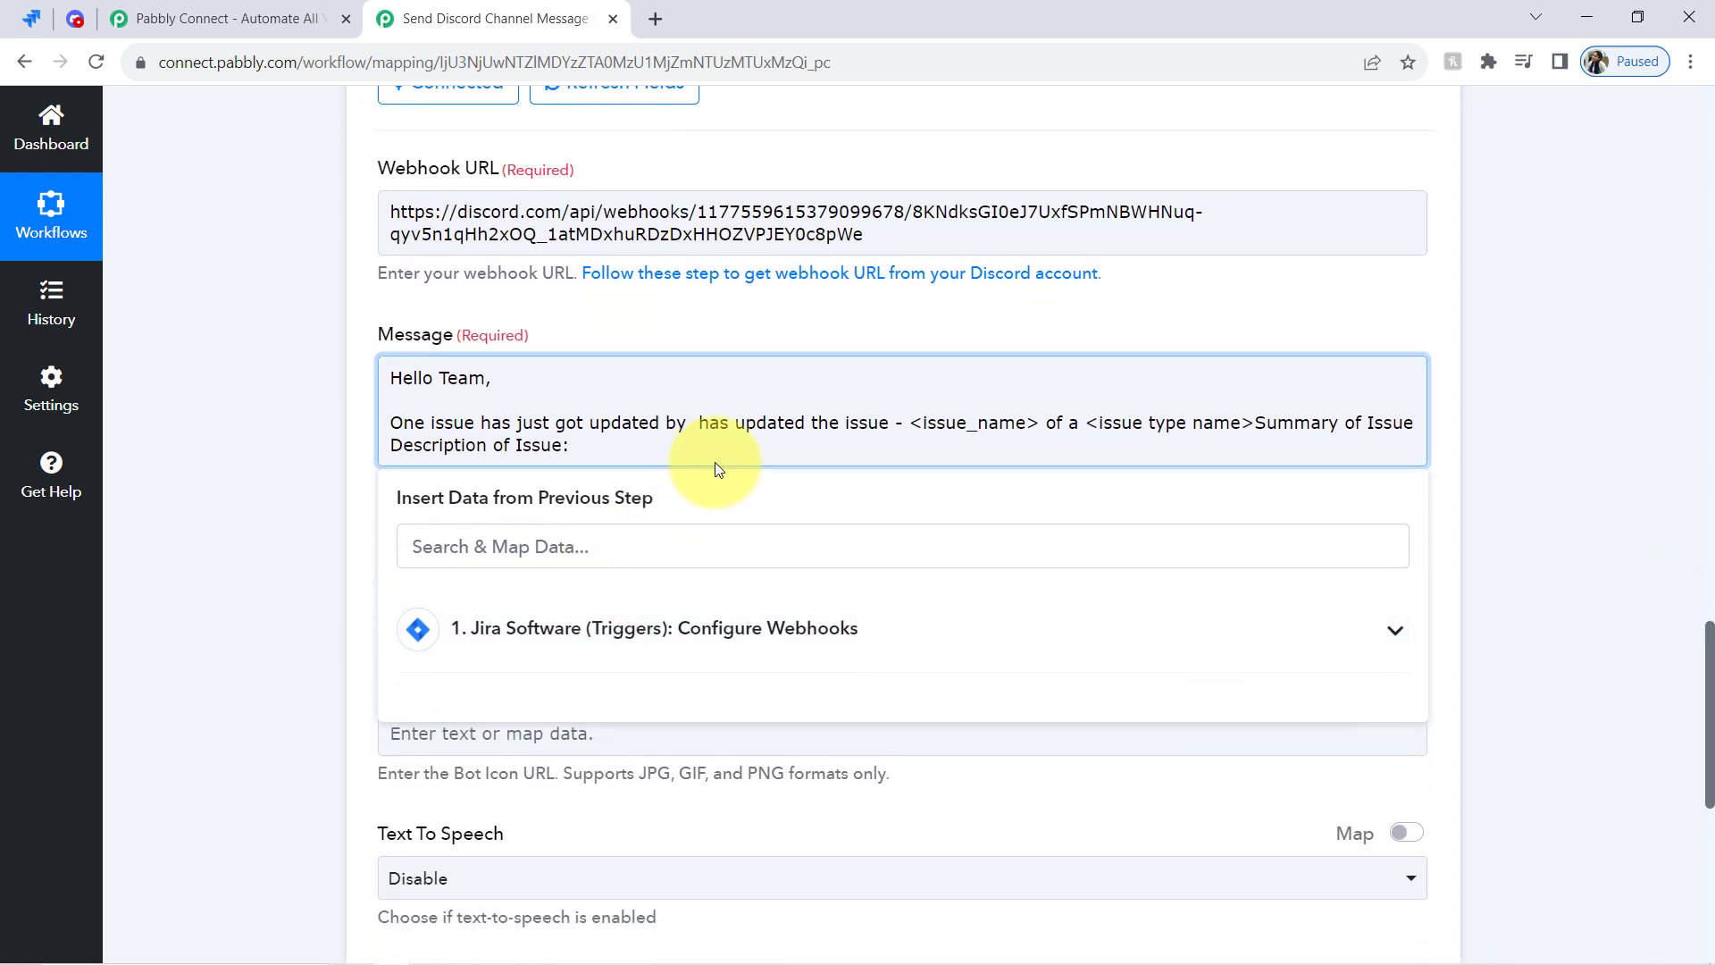
{"action": "left_click", "coordinate": [241, 455]}
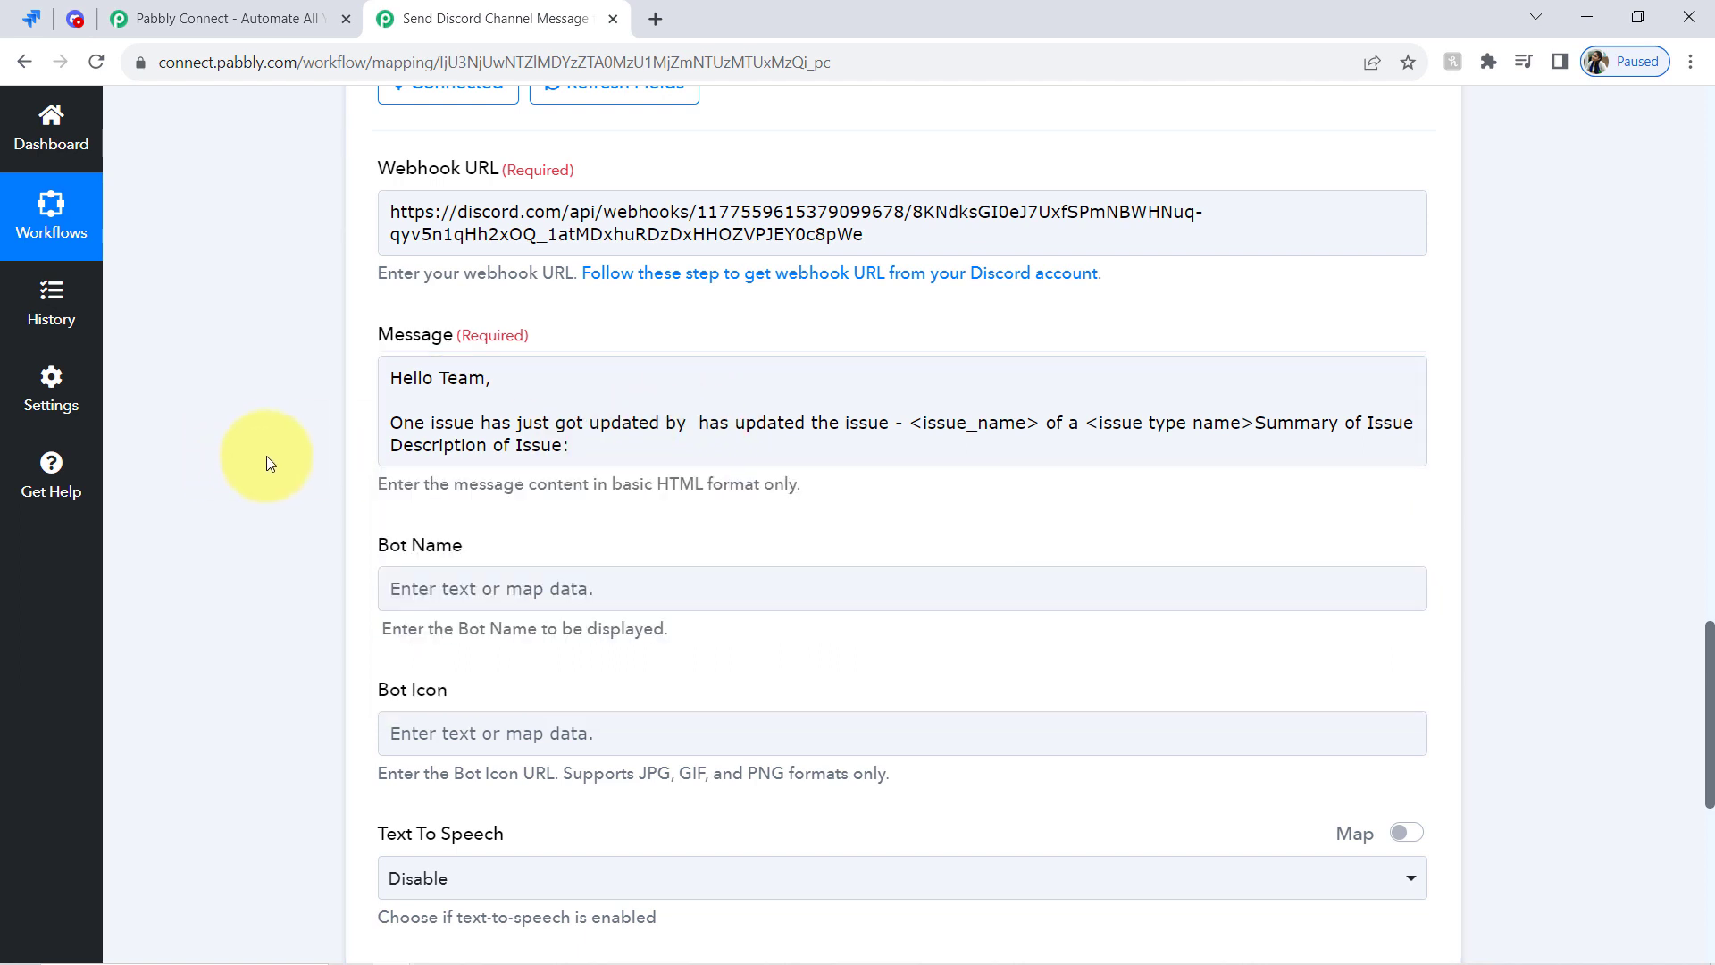
{"action": "left_click", "coordinate": [746, 399]}
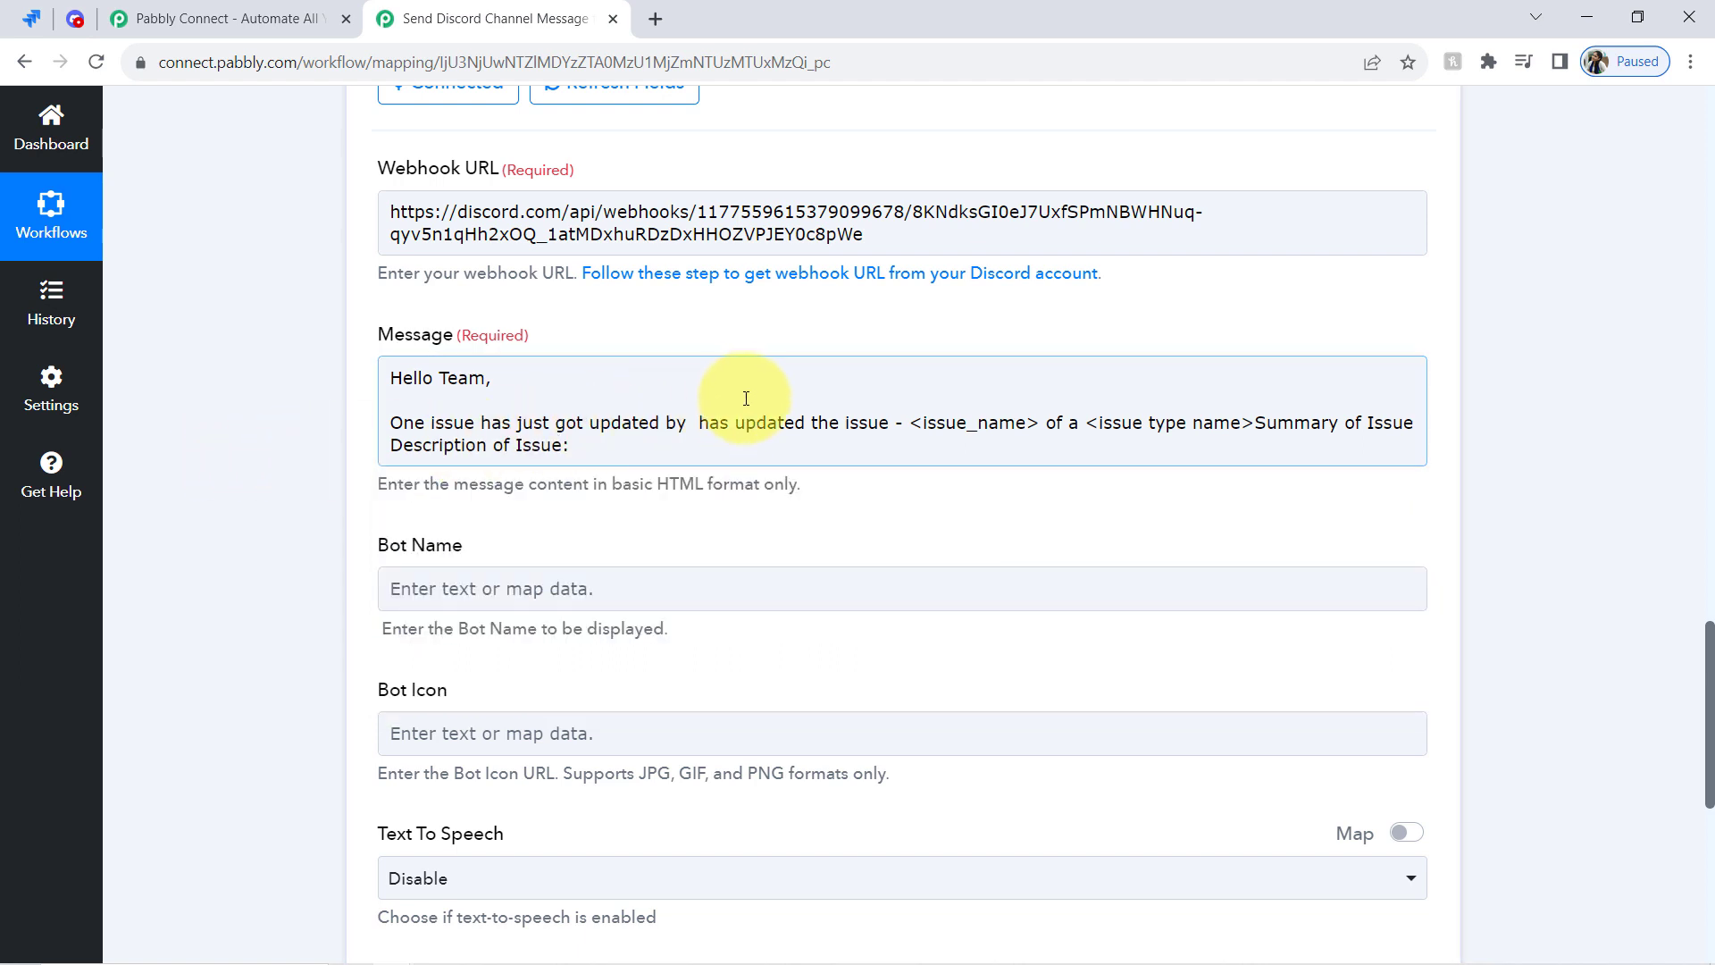
{"action": "left_click", "coordinate": [696, 425]}
{"action": "left_click", "coordinate": [601, 623]}
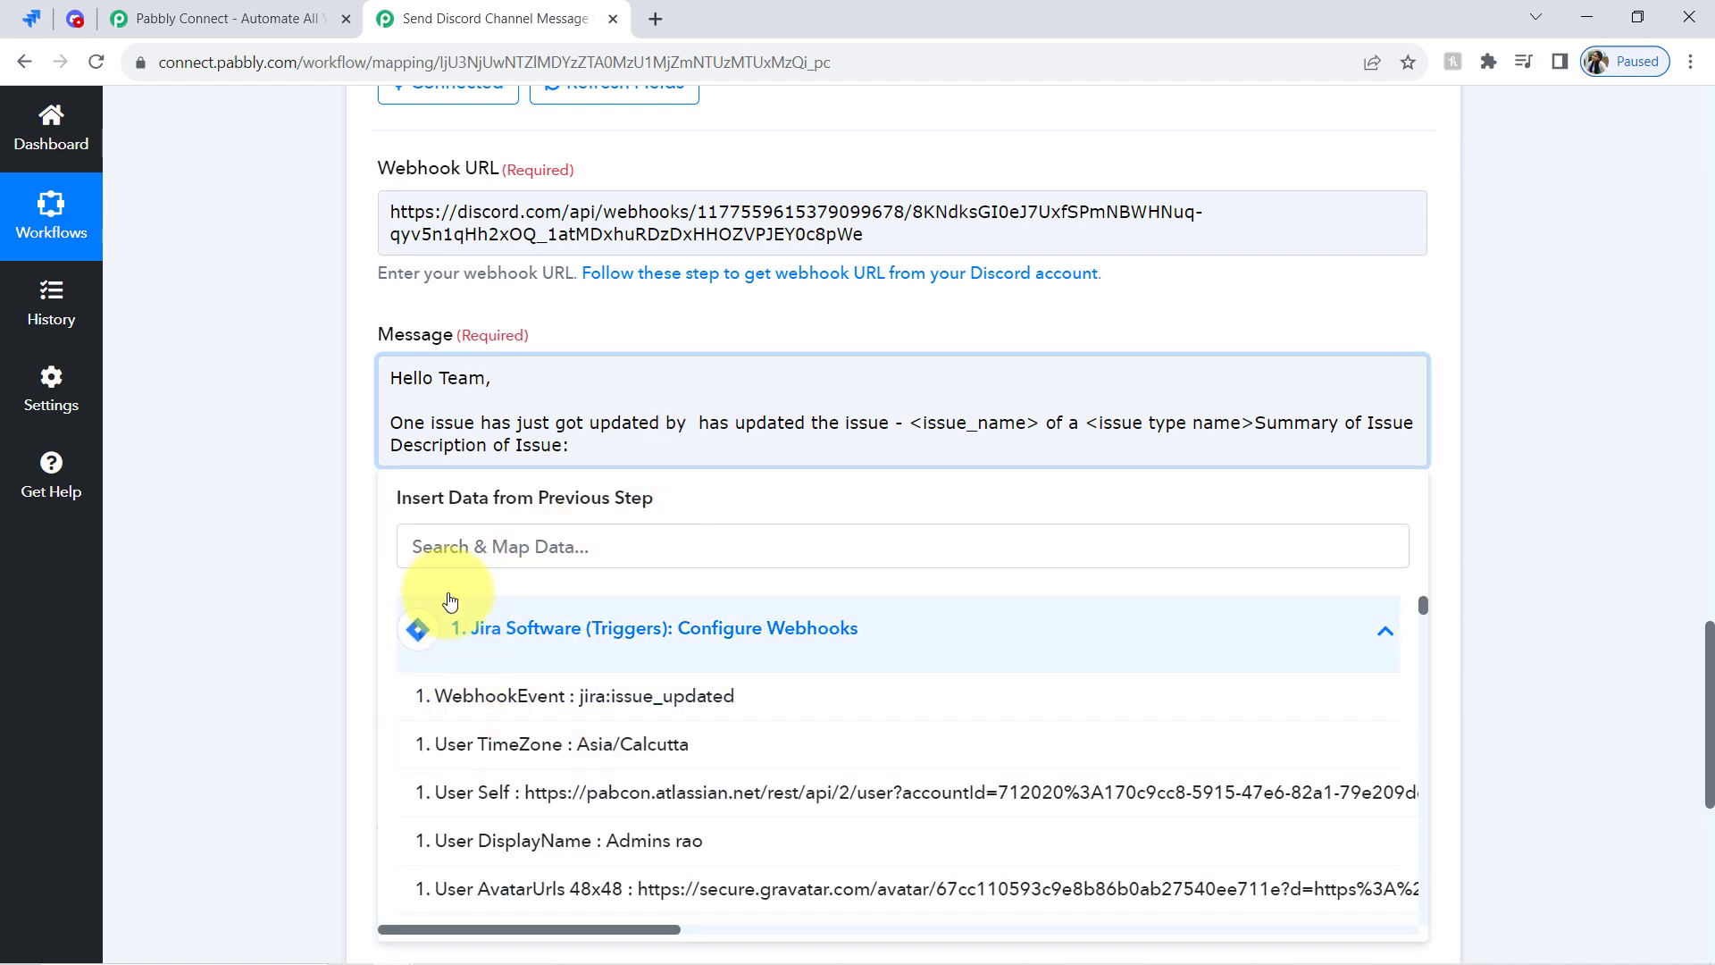
{"action": "left_click", "coordinate": [449, 545]}
{"action": "type", "text": "use"}
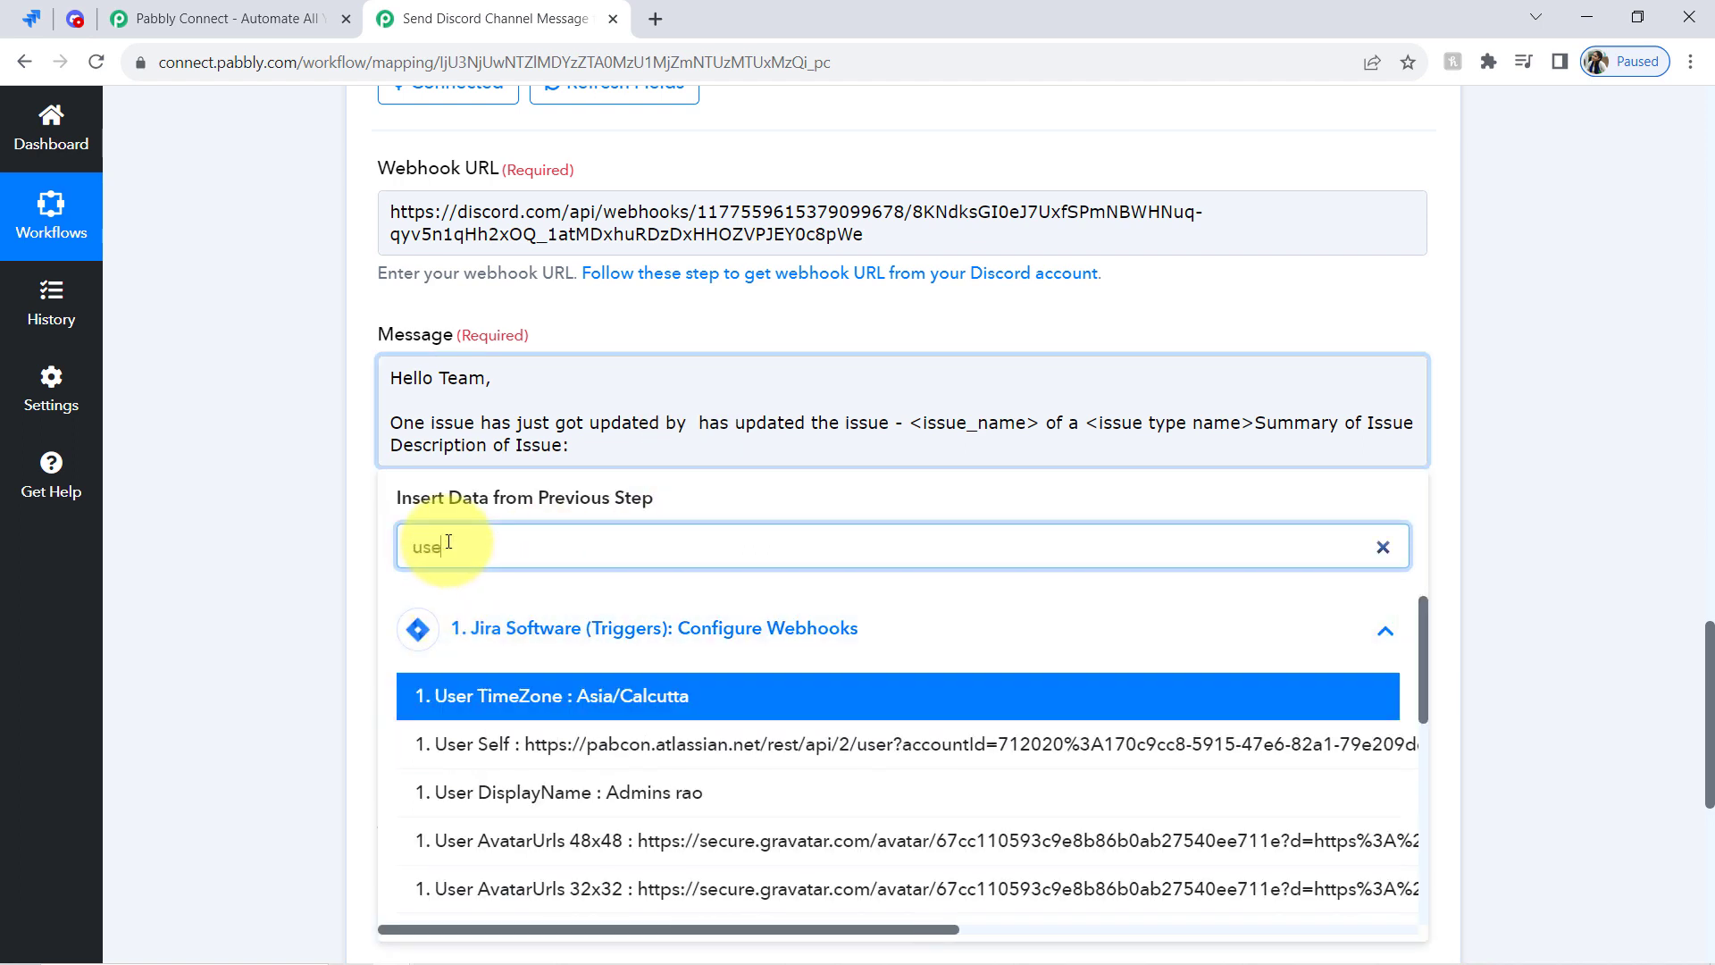
{"action": "type", "text": "rn"}
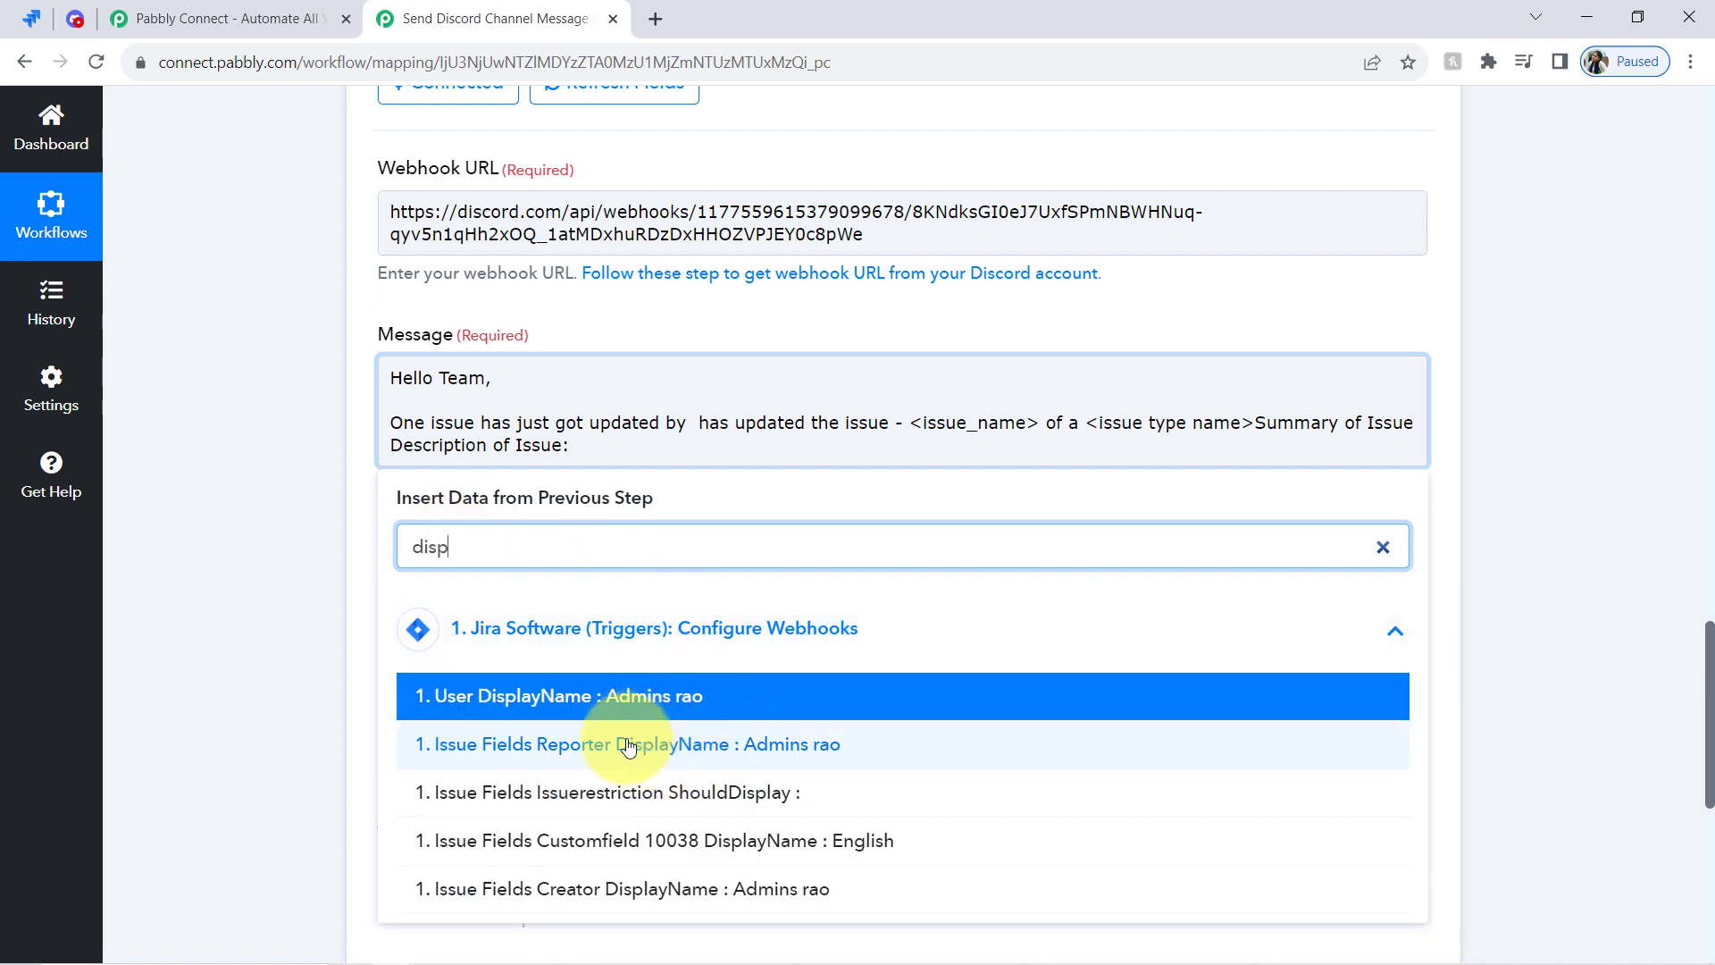
{"action": "left_click", "coordinate": [628, 747]}
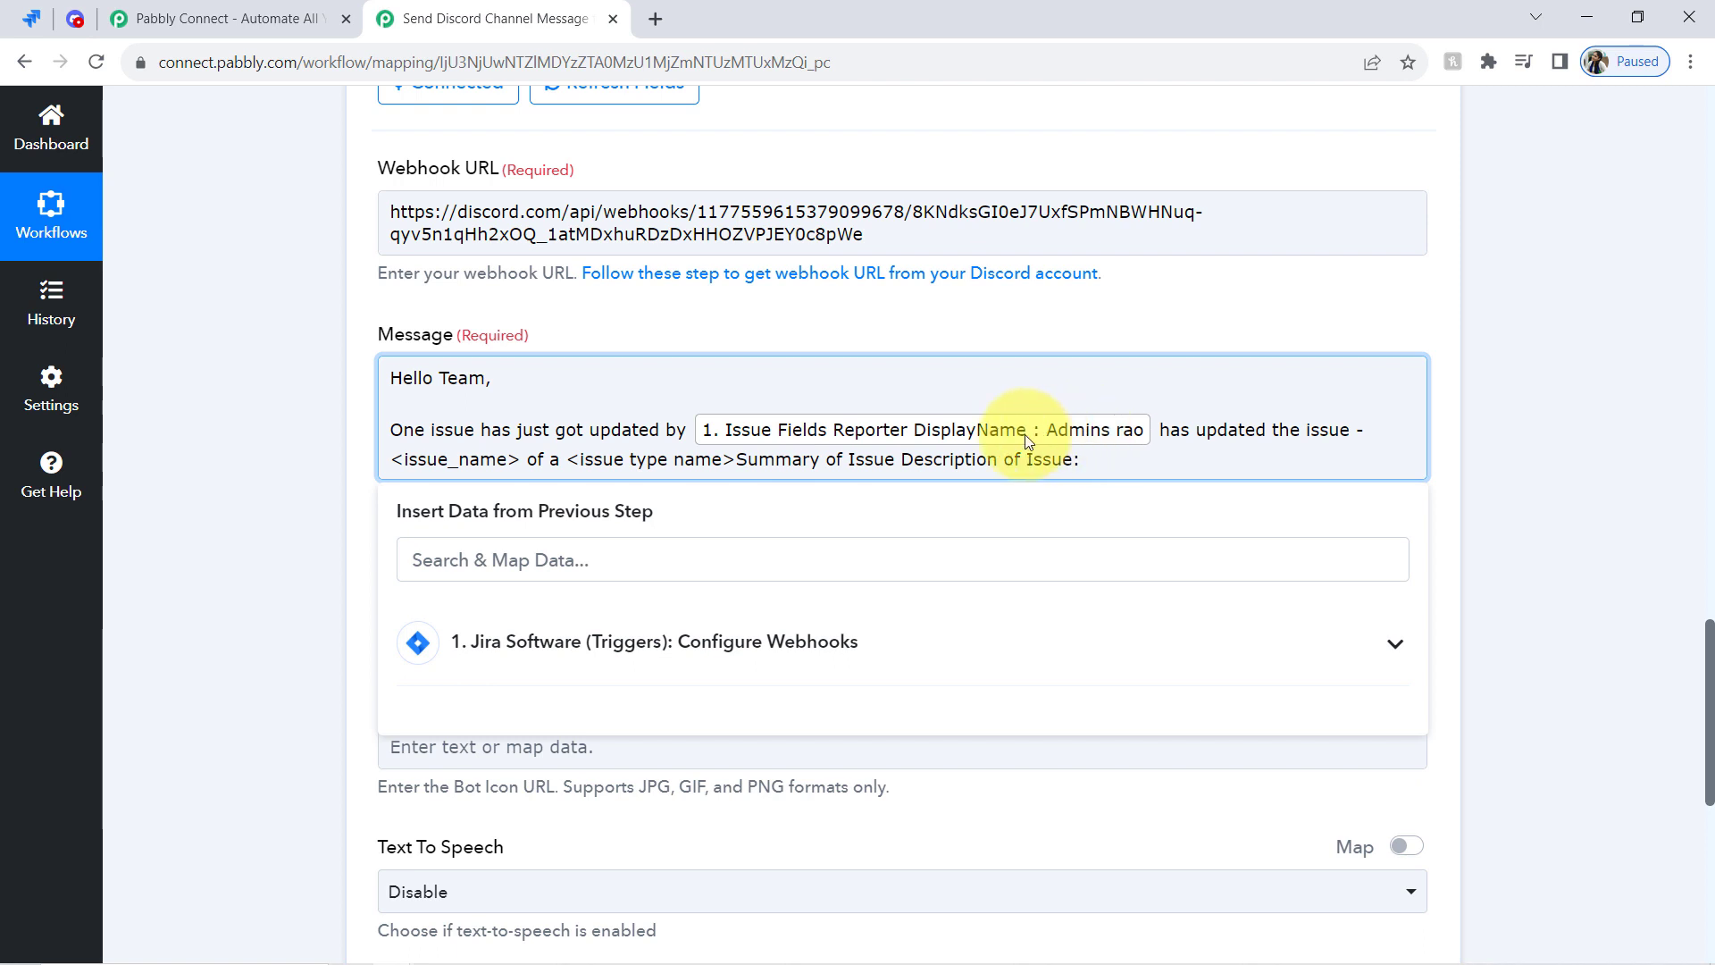
Insert ". He" between the mapped reporter name and "has updated the issue" in the message
{"action": "left_click_drag", "start_coordinate": [424, 382], "coordinate": [632, 420]}
{"action": "left_click", "coordinate": [676, 445]}
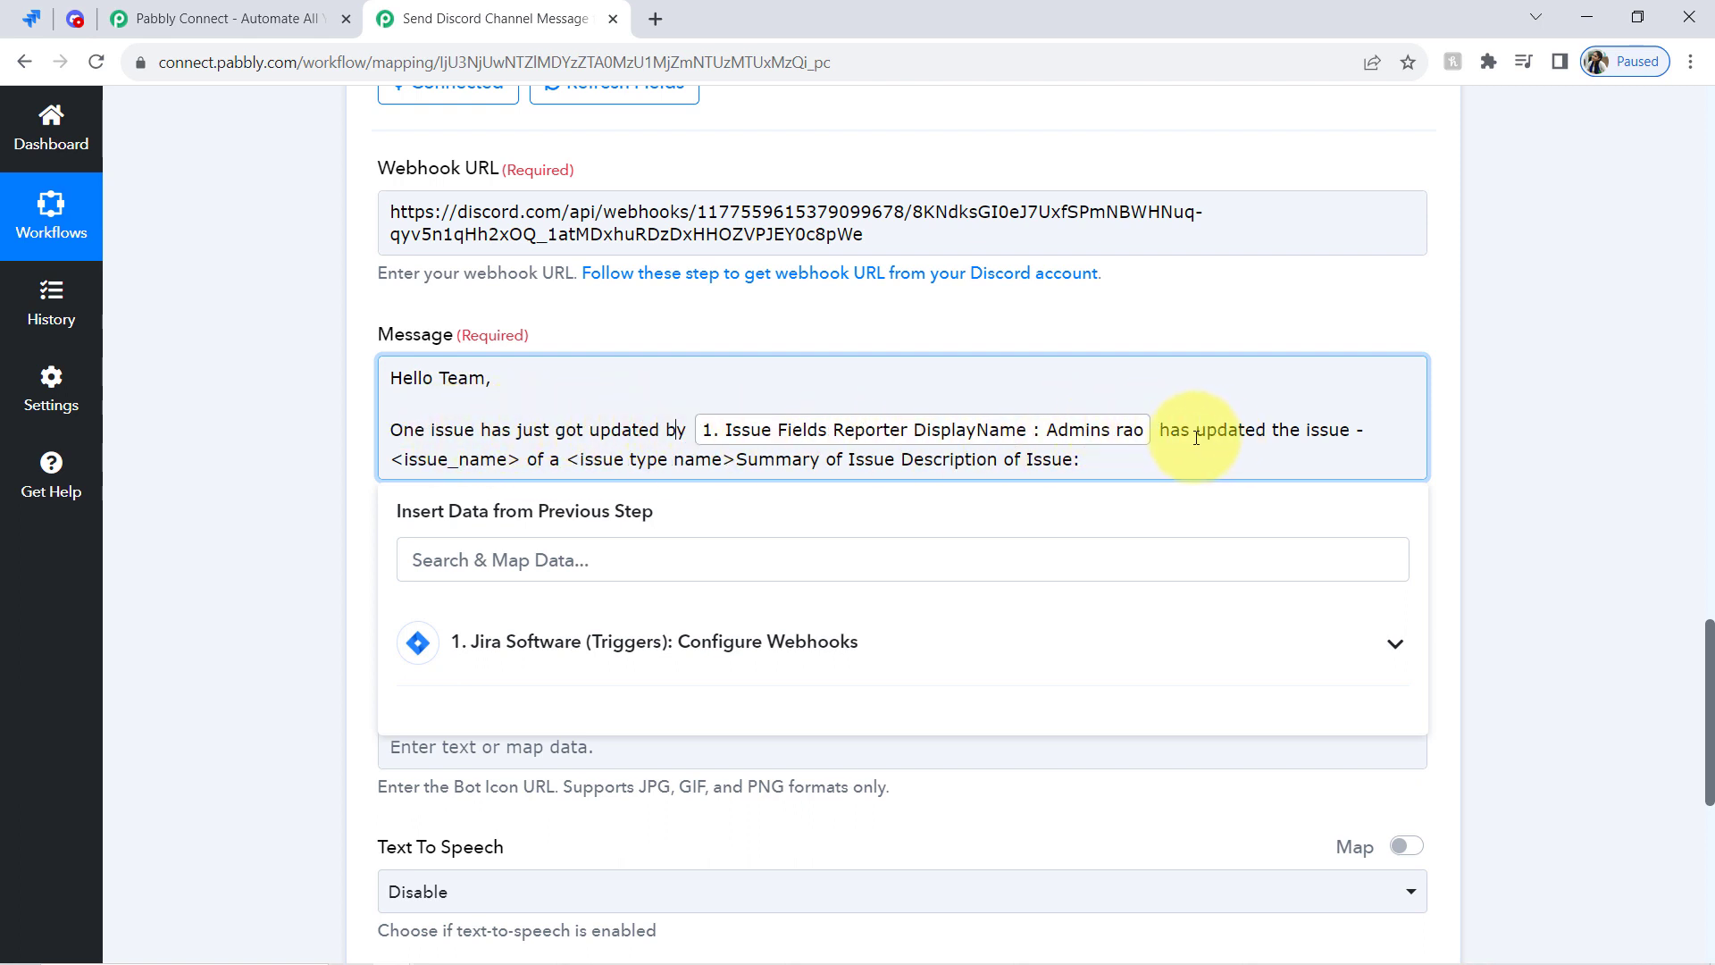
{"action": "left_click", "coordinate": [1162, 432]}
{"action": "type", "text": "He"}
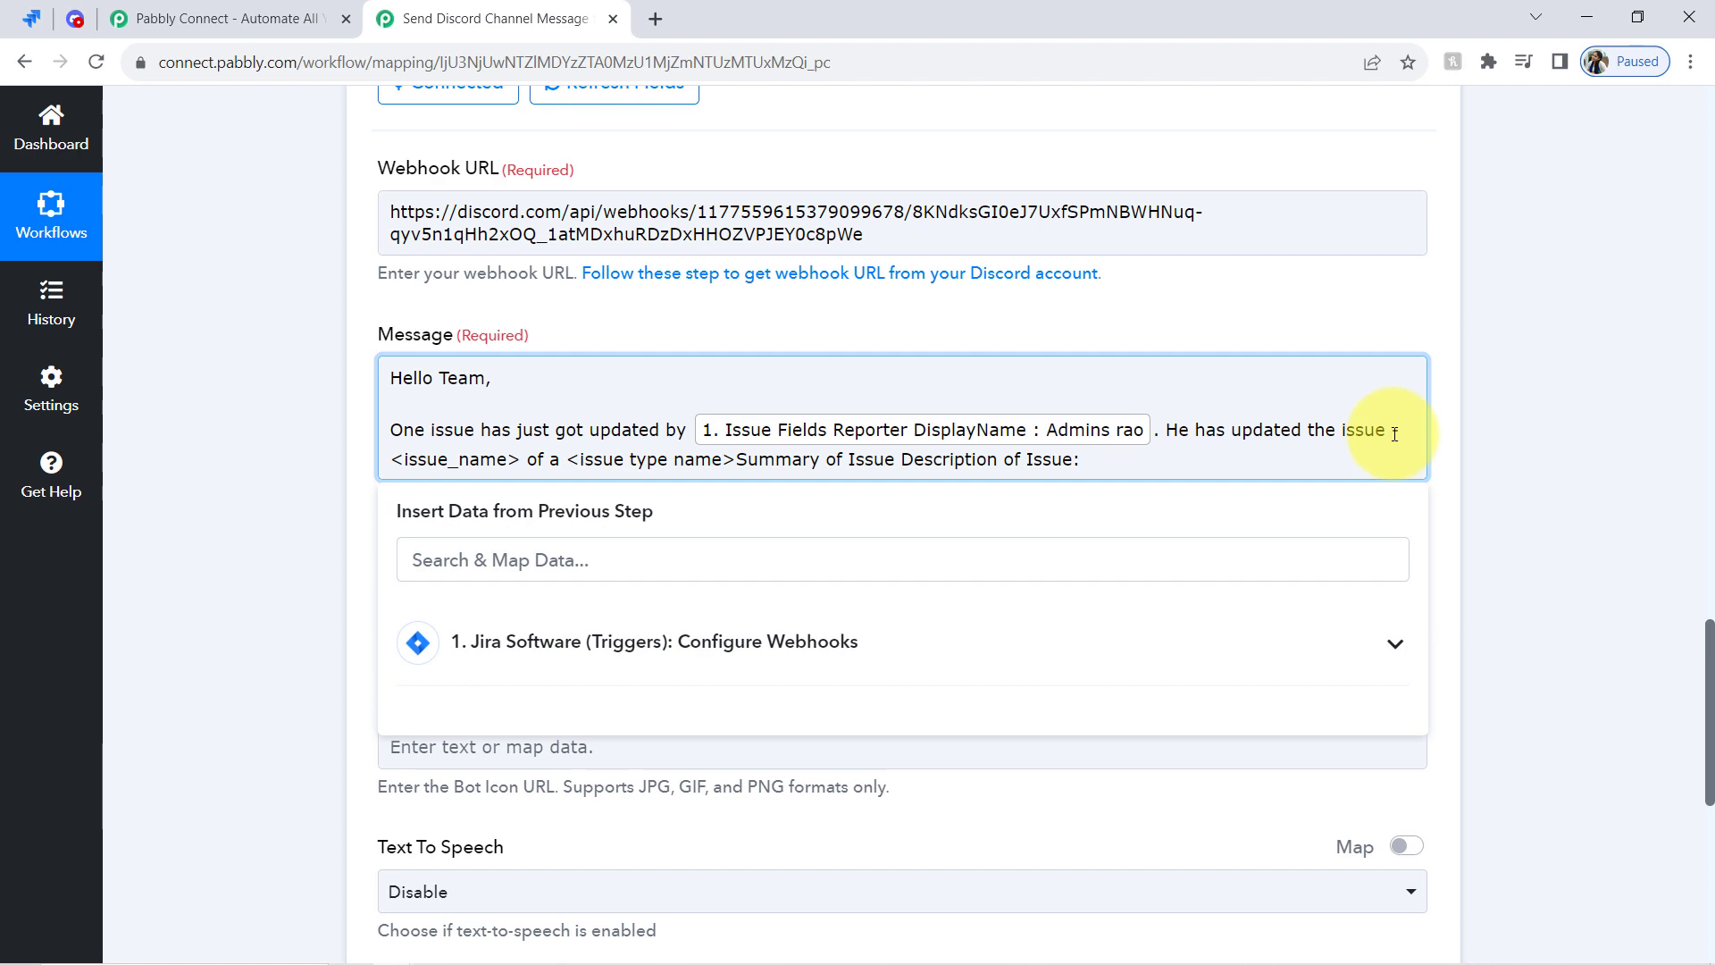
Replace the <issue_name> placeholder after "has updated the issue" with Jira's mapped Issue Fields Summary
{"action": "left_click", "coordinate": [708, 561]}
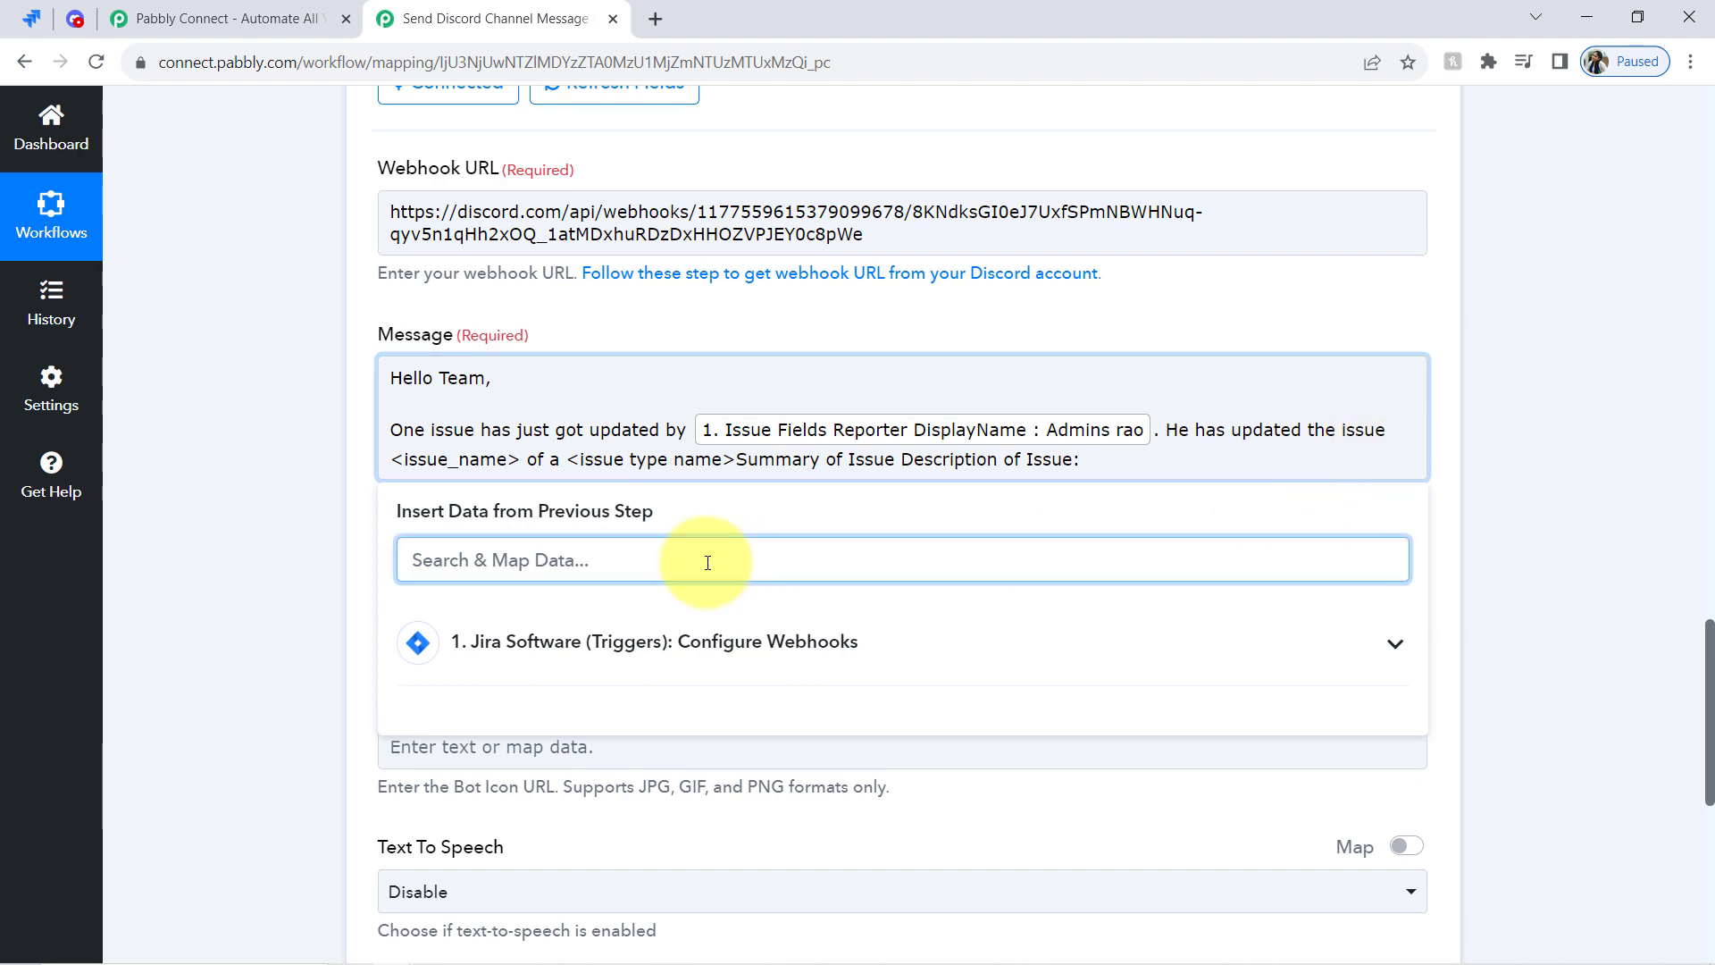
{"action": "type", "text": "issue"}
{"action": "key", "text": "BackSpace"}
{"action": "key", "text": "BackSpace"}
{"action": "key", "text": "BackSpace"}
{"action": "key", "text": "BackSpace"}
{"action": "key", "text": "BackSpace"}
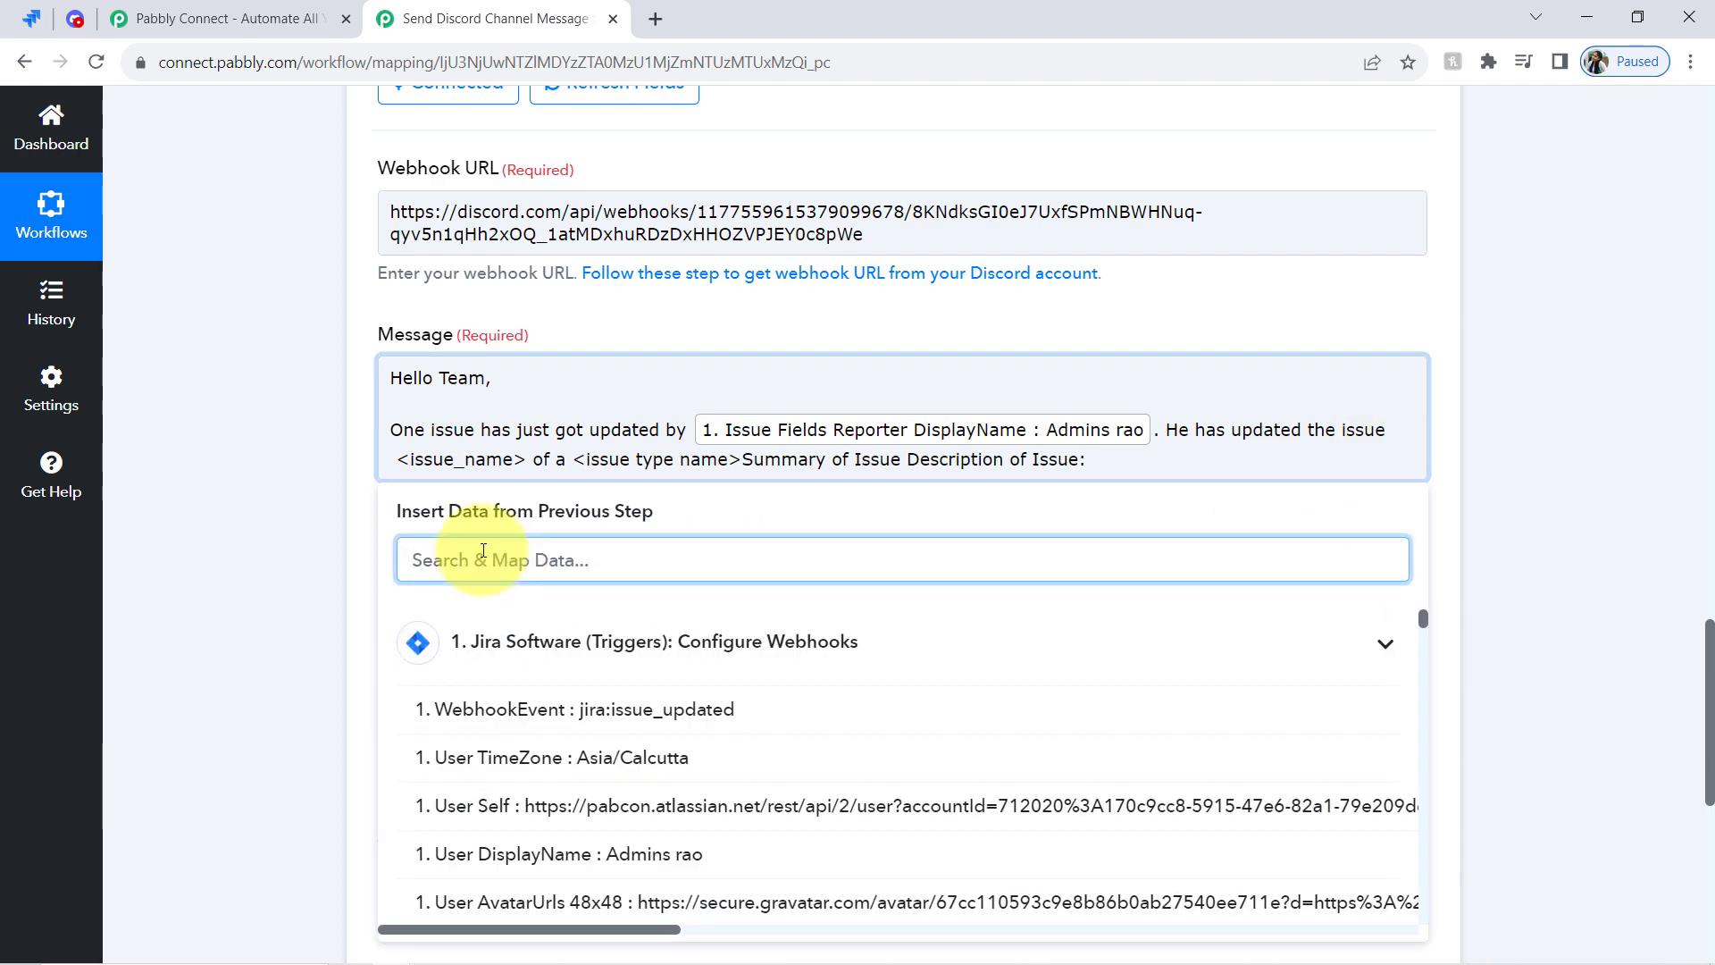
{"action": "type", "text": "google s"}
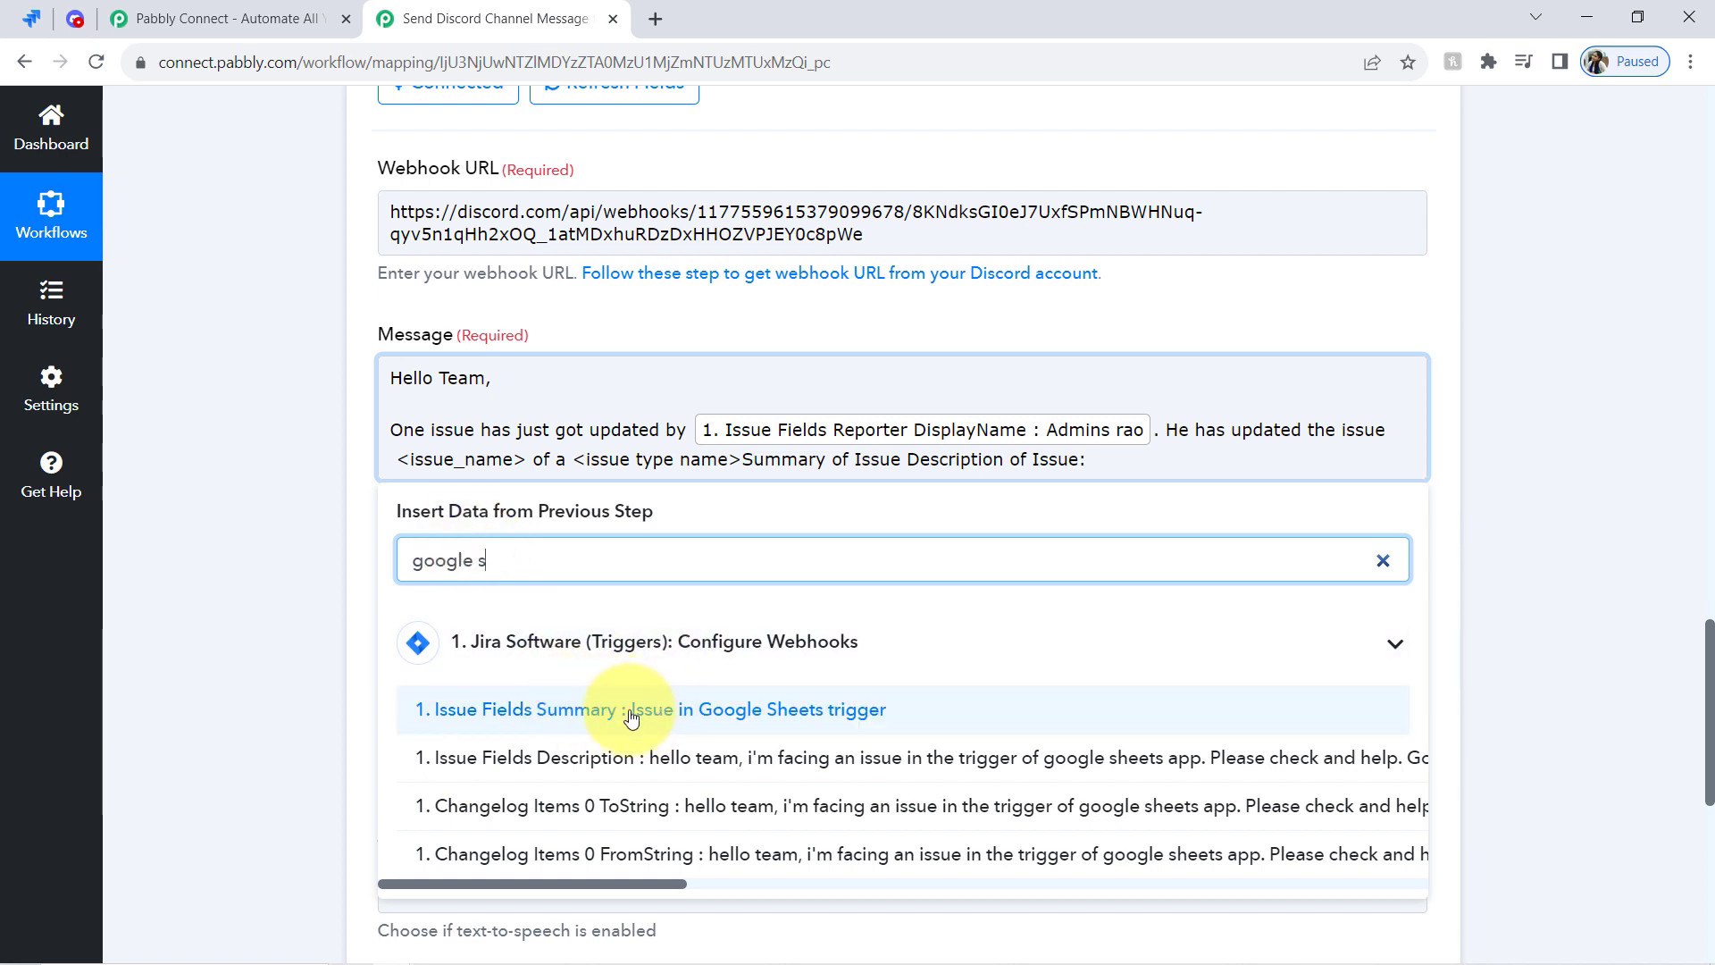
{"action": "left_click", "coordinate": [704, 721]}
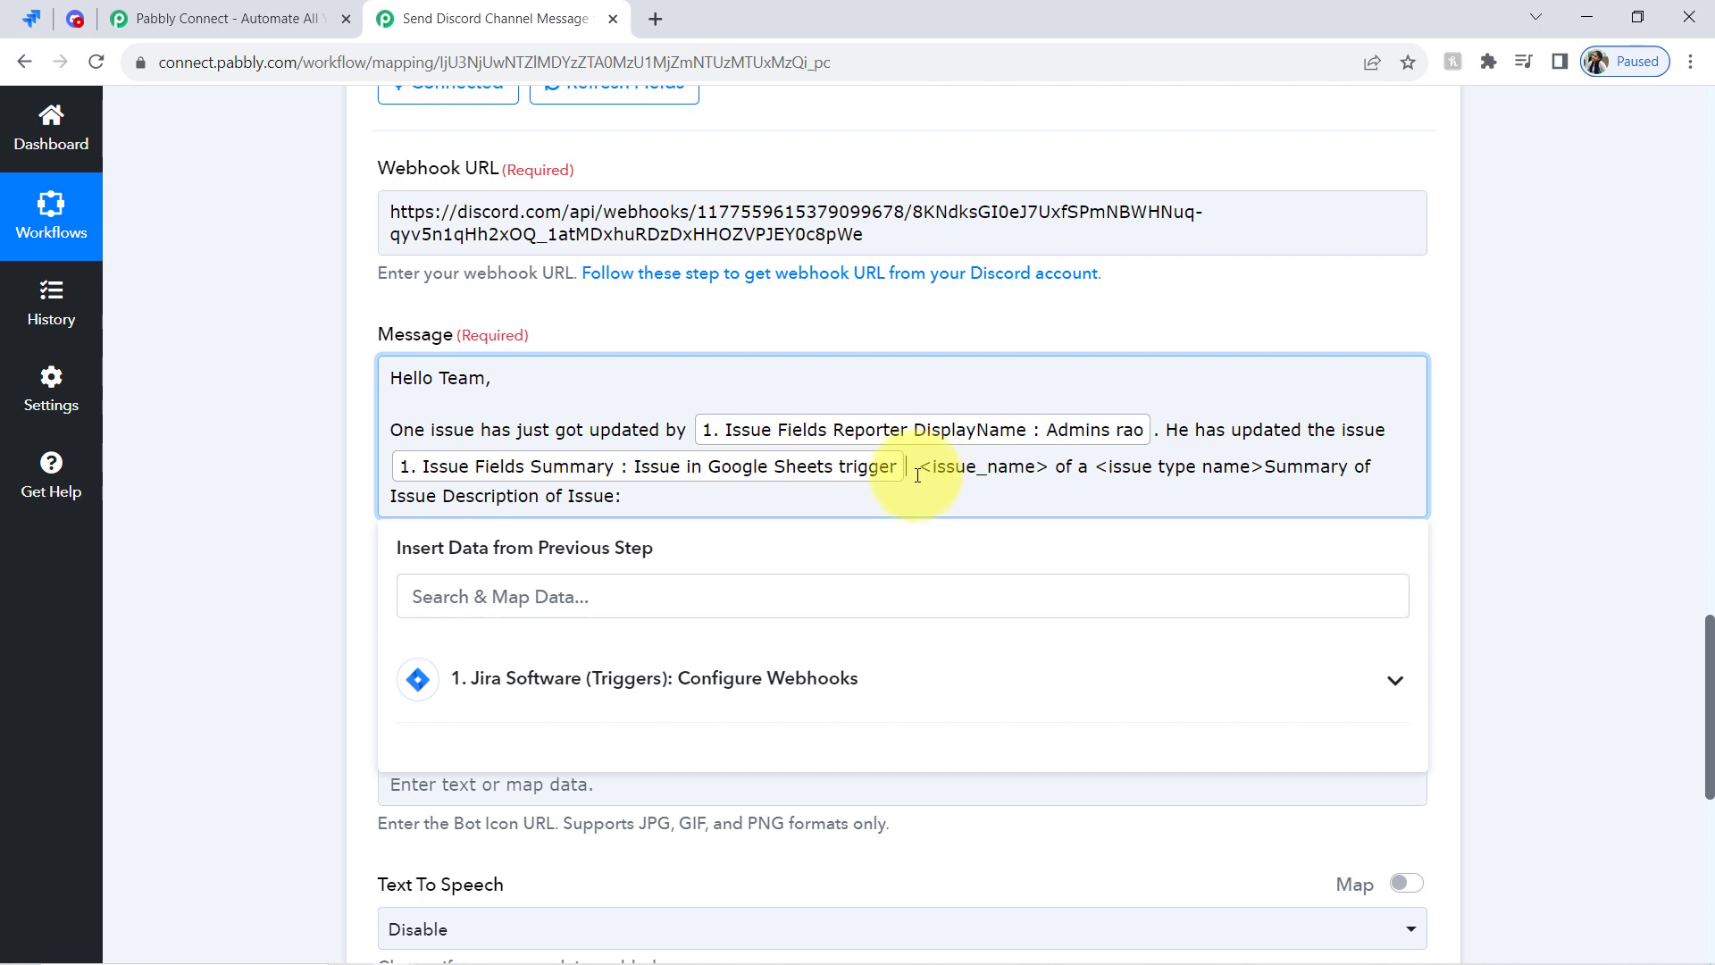
{"action": "left_click_drag", "start_coordinate": [918, 475], "coordinate": [1102, 476]}
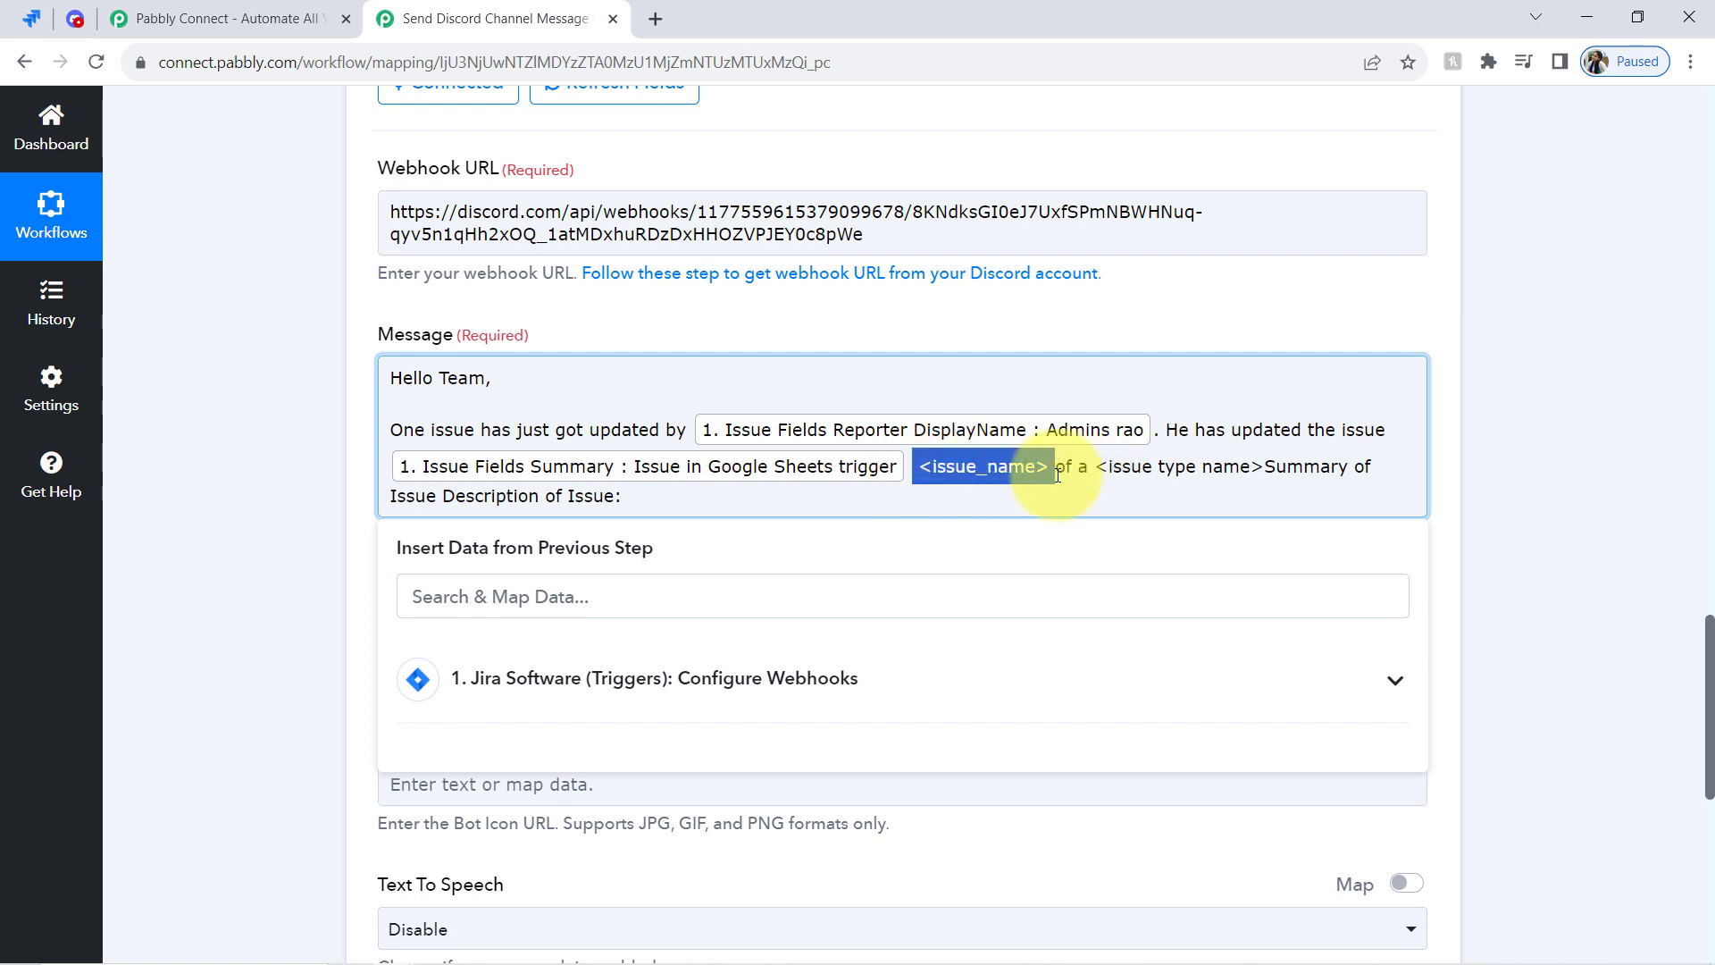
{"action": "key", "text": "BackSpace"}
Map Changelog Items 0 ToString after the issue summary and introduce it with "and the change was"
{"action": "left_click", "coordinate": [456, 597]}
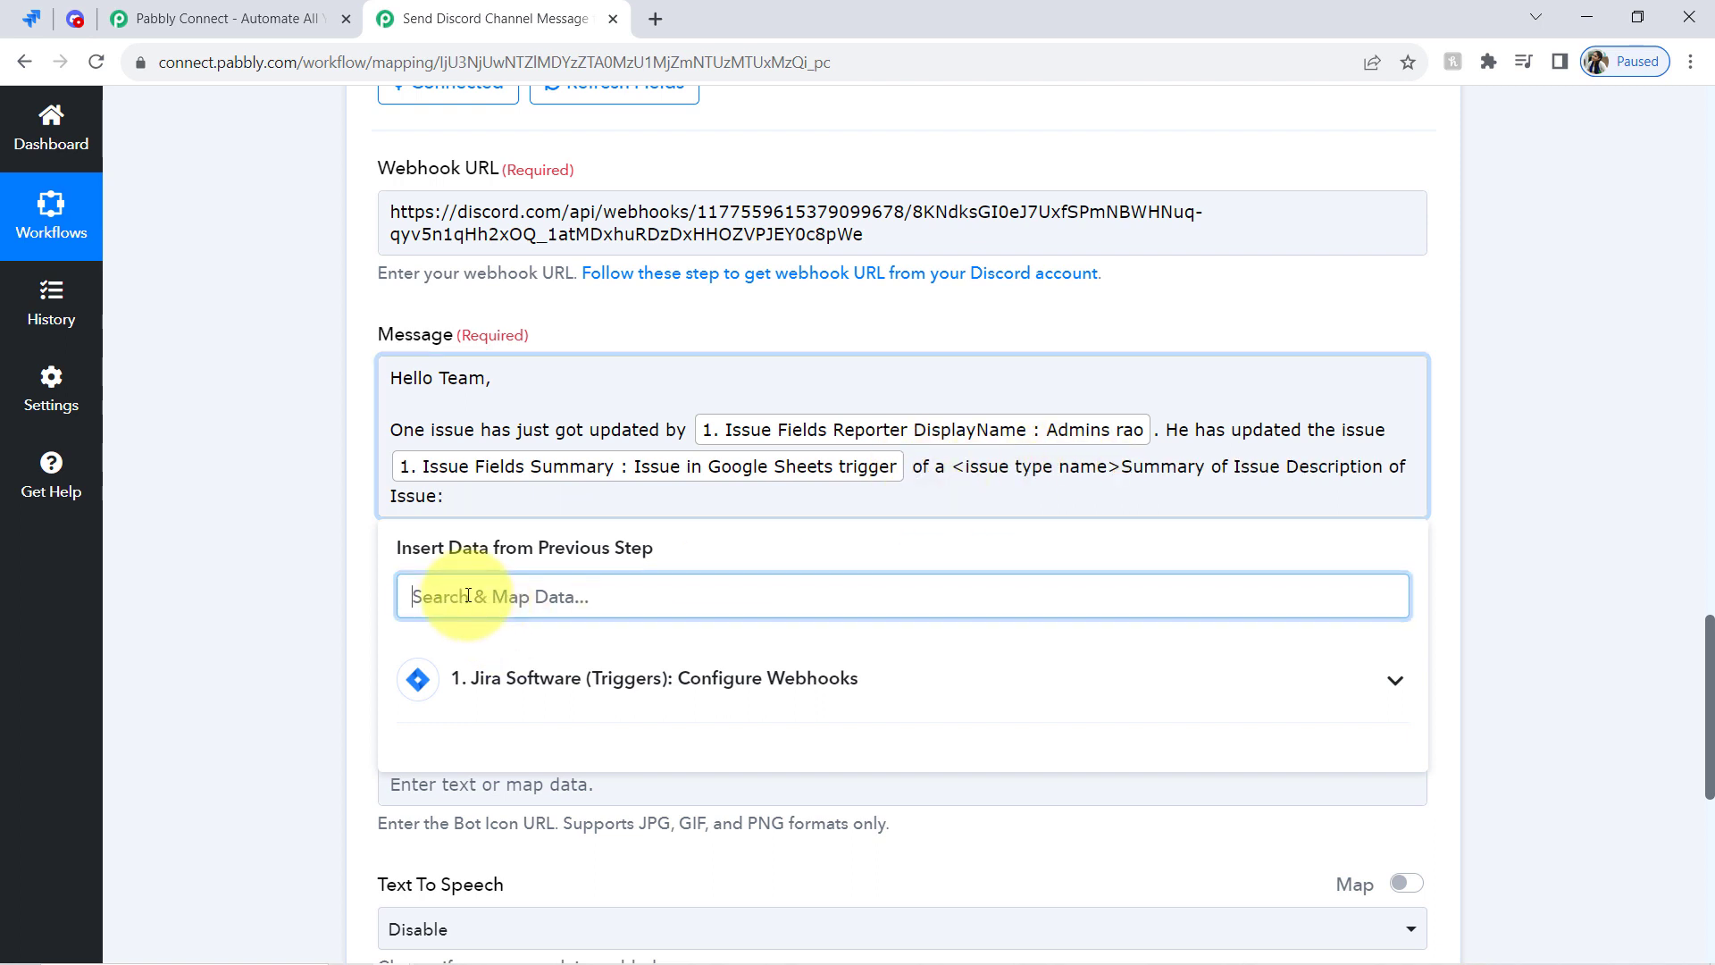
{"action": "type", "text": "changelog"}
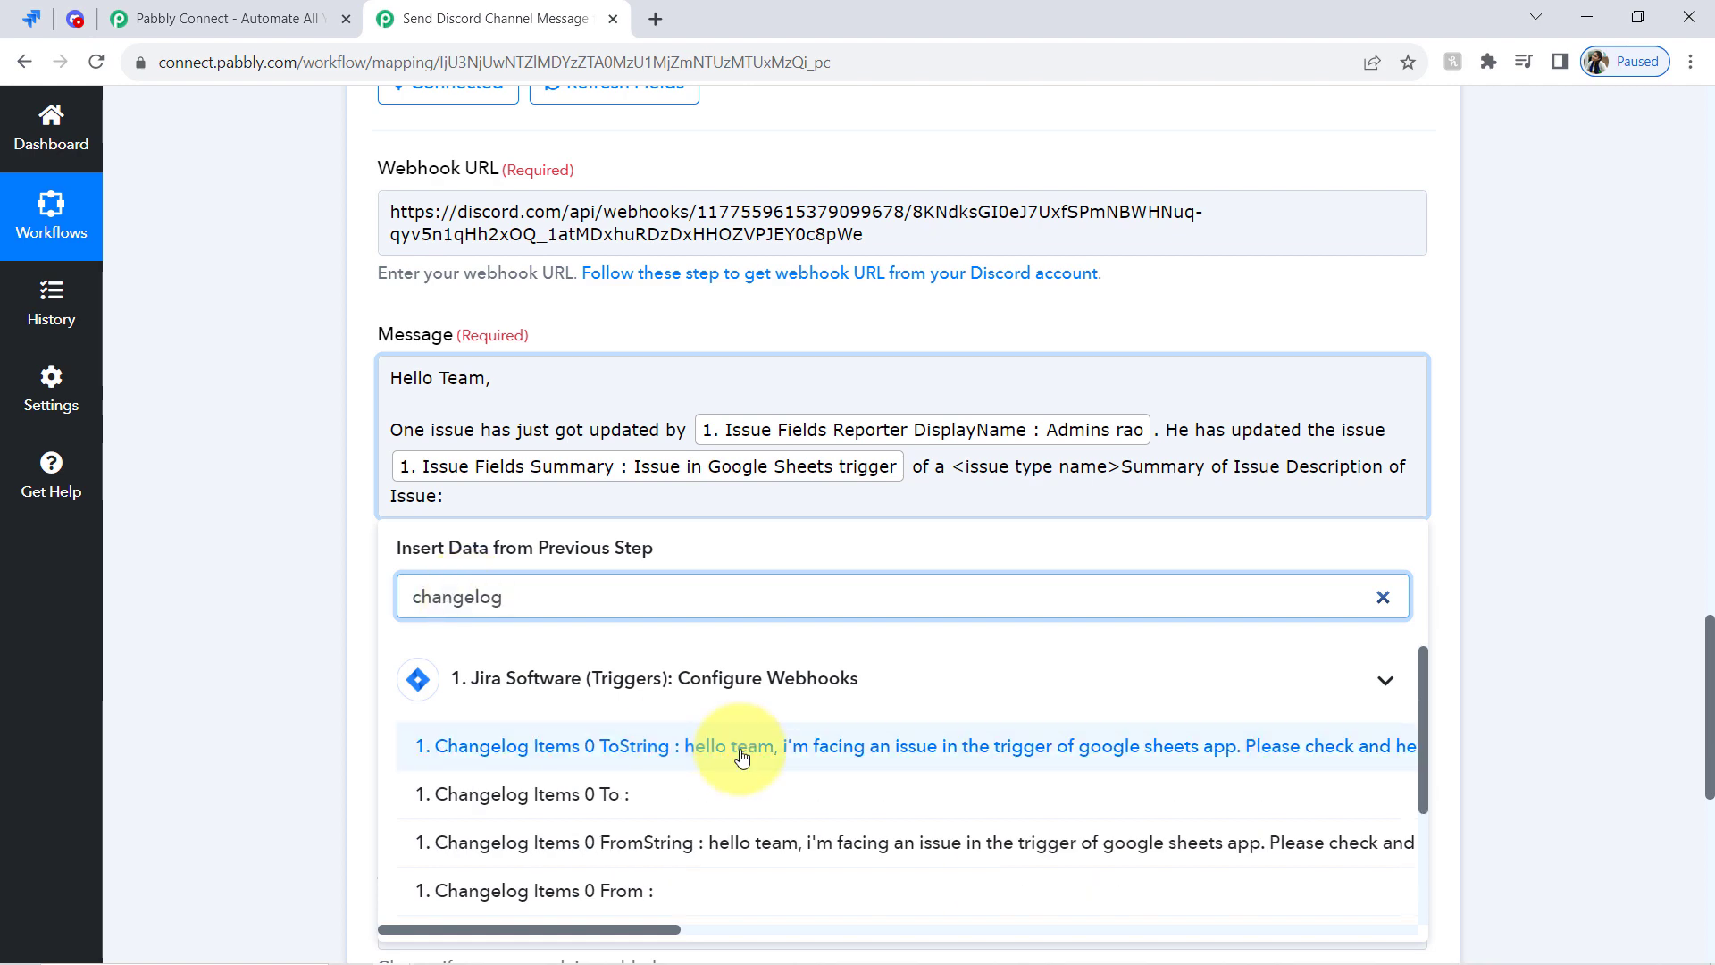
{"action": "left_click", "coordinate": [741, 758]}
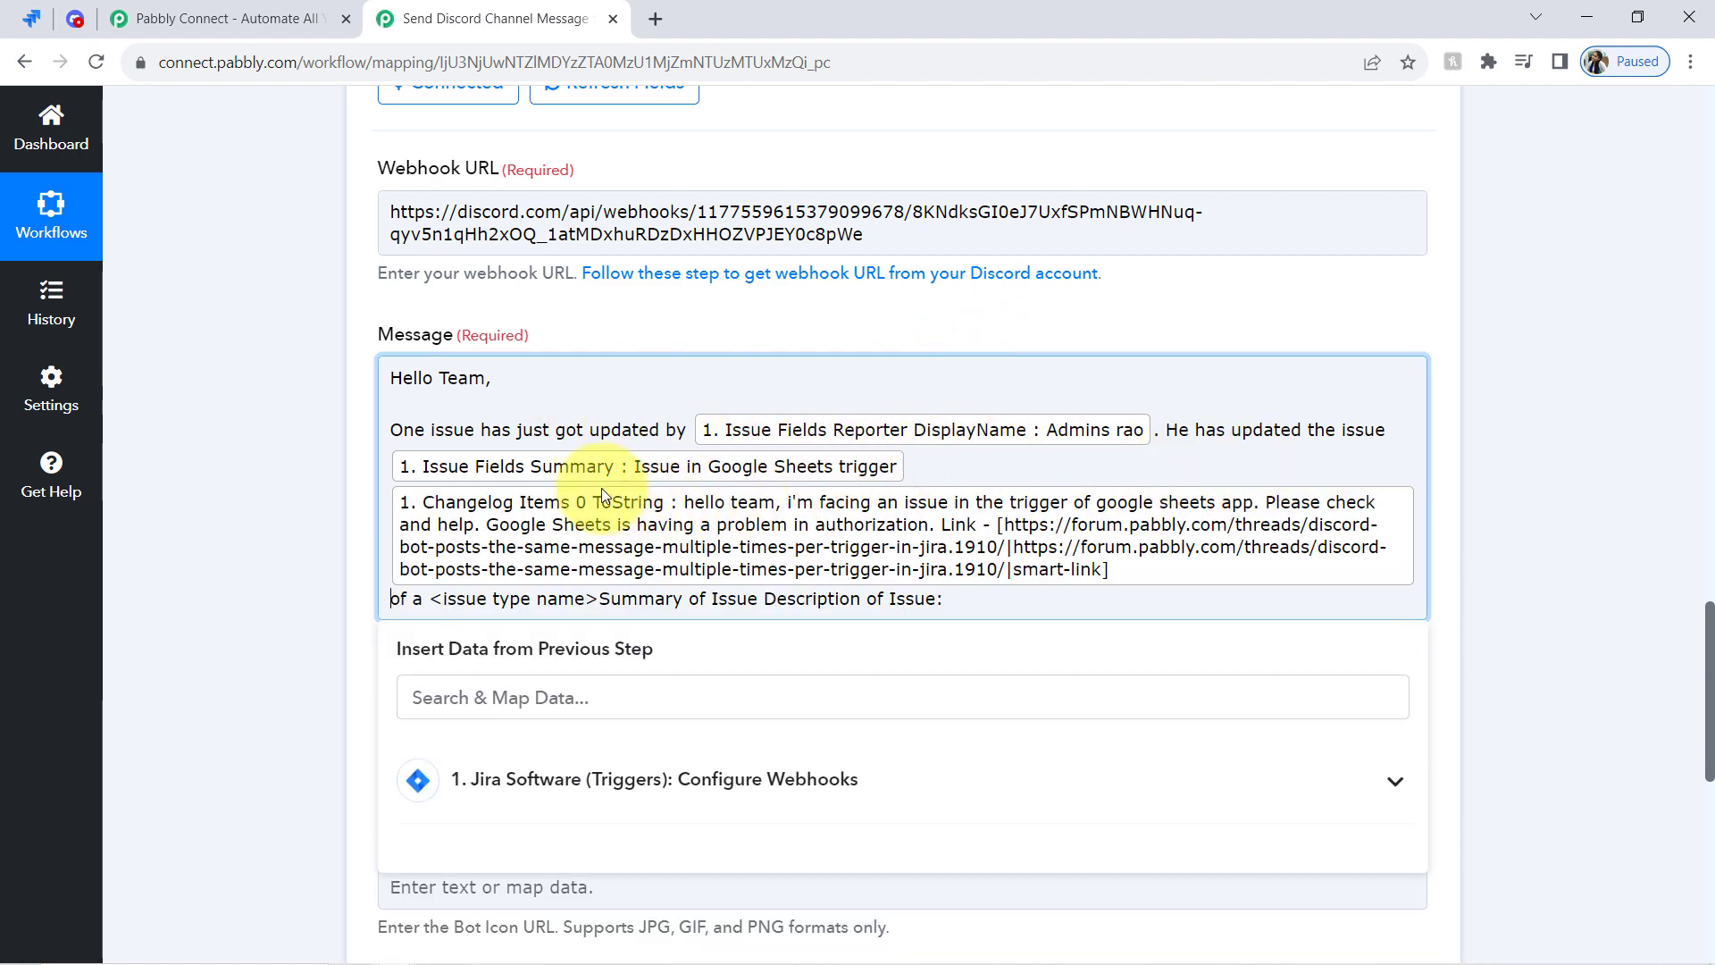
{"action": "left_click", "coordinate": [925, 466]}
{"action": "type", "text": "and the change was"}
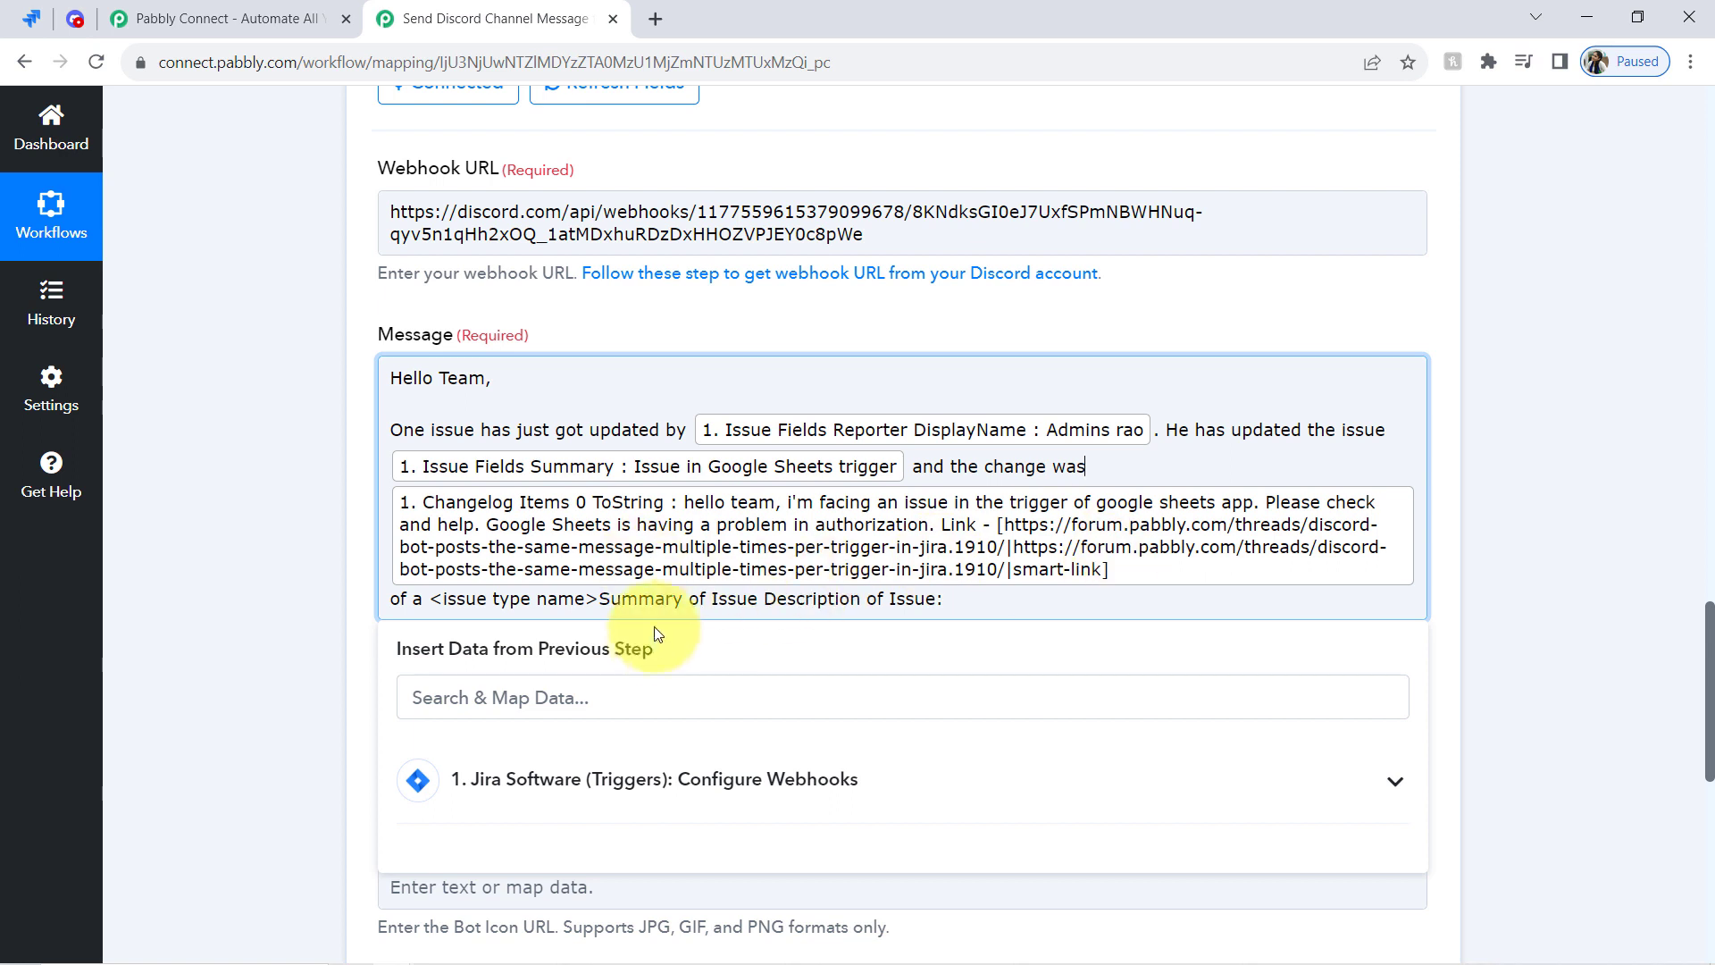
Replace the draft's remaining text with "and the type was -" followed by the mapped Issue Fields Issuetype Name
{"action": "left_click", "coordinate": [394, 604]}
{"action": "key", "text": "Return"}
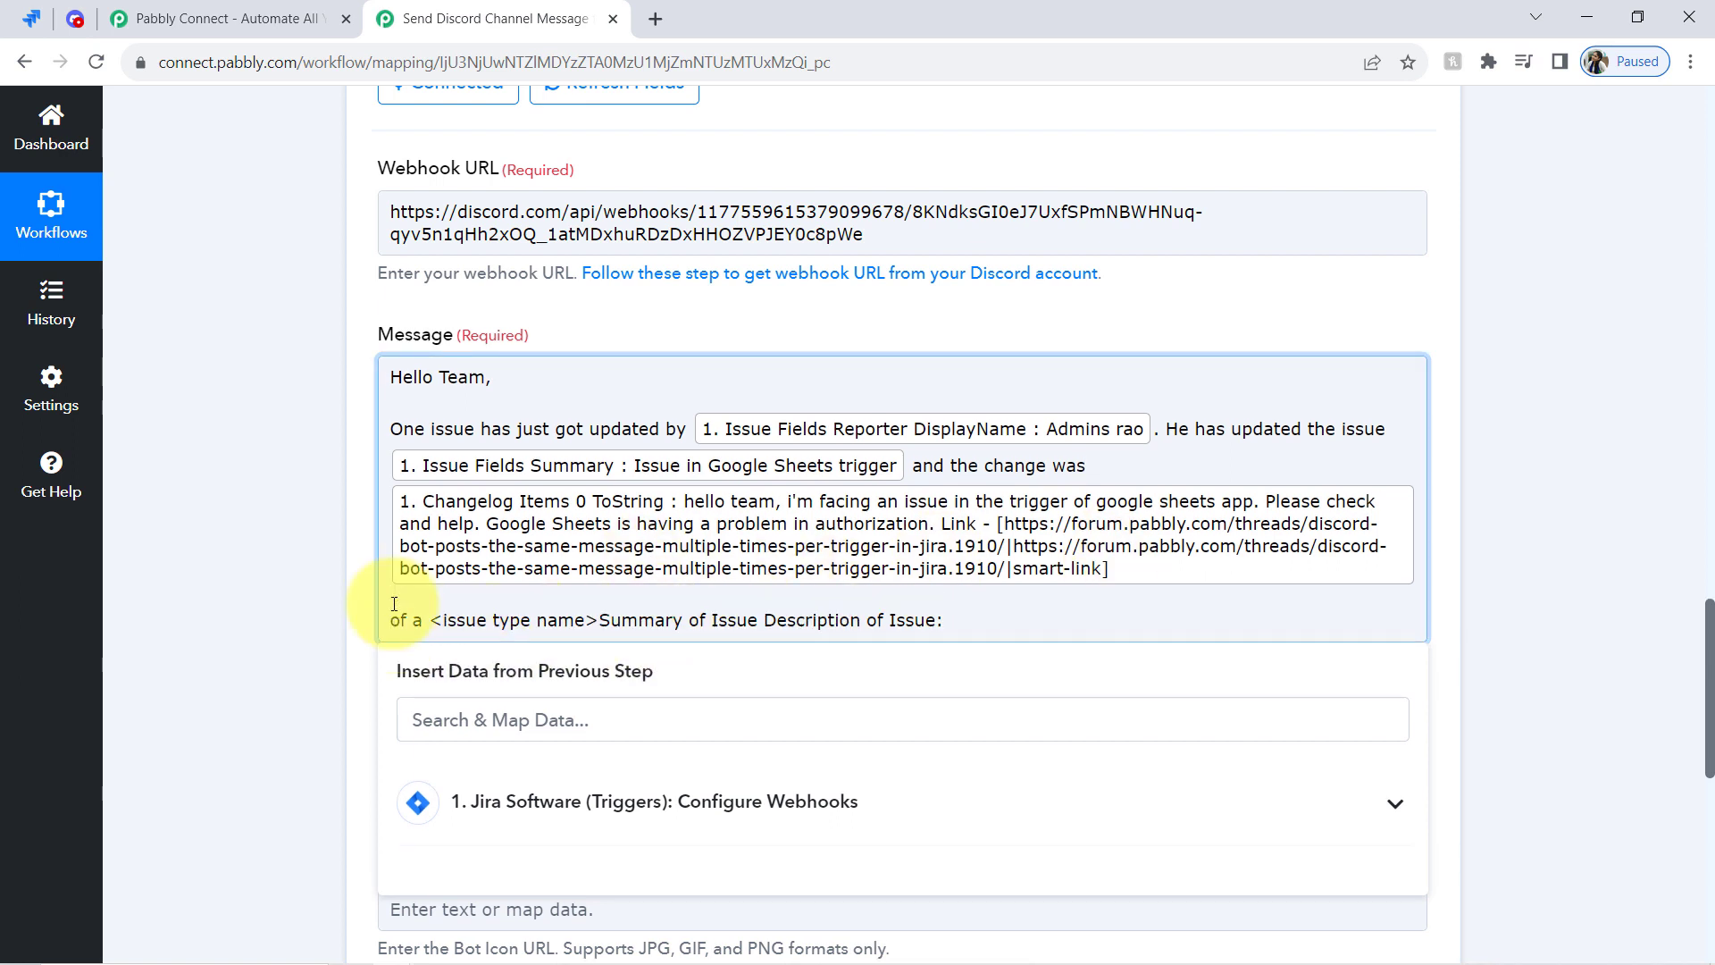
{"action": "left_click", "coordinate": [467, 715]}
{"action": "type", "text": "ty"}
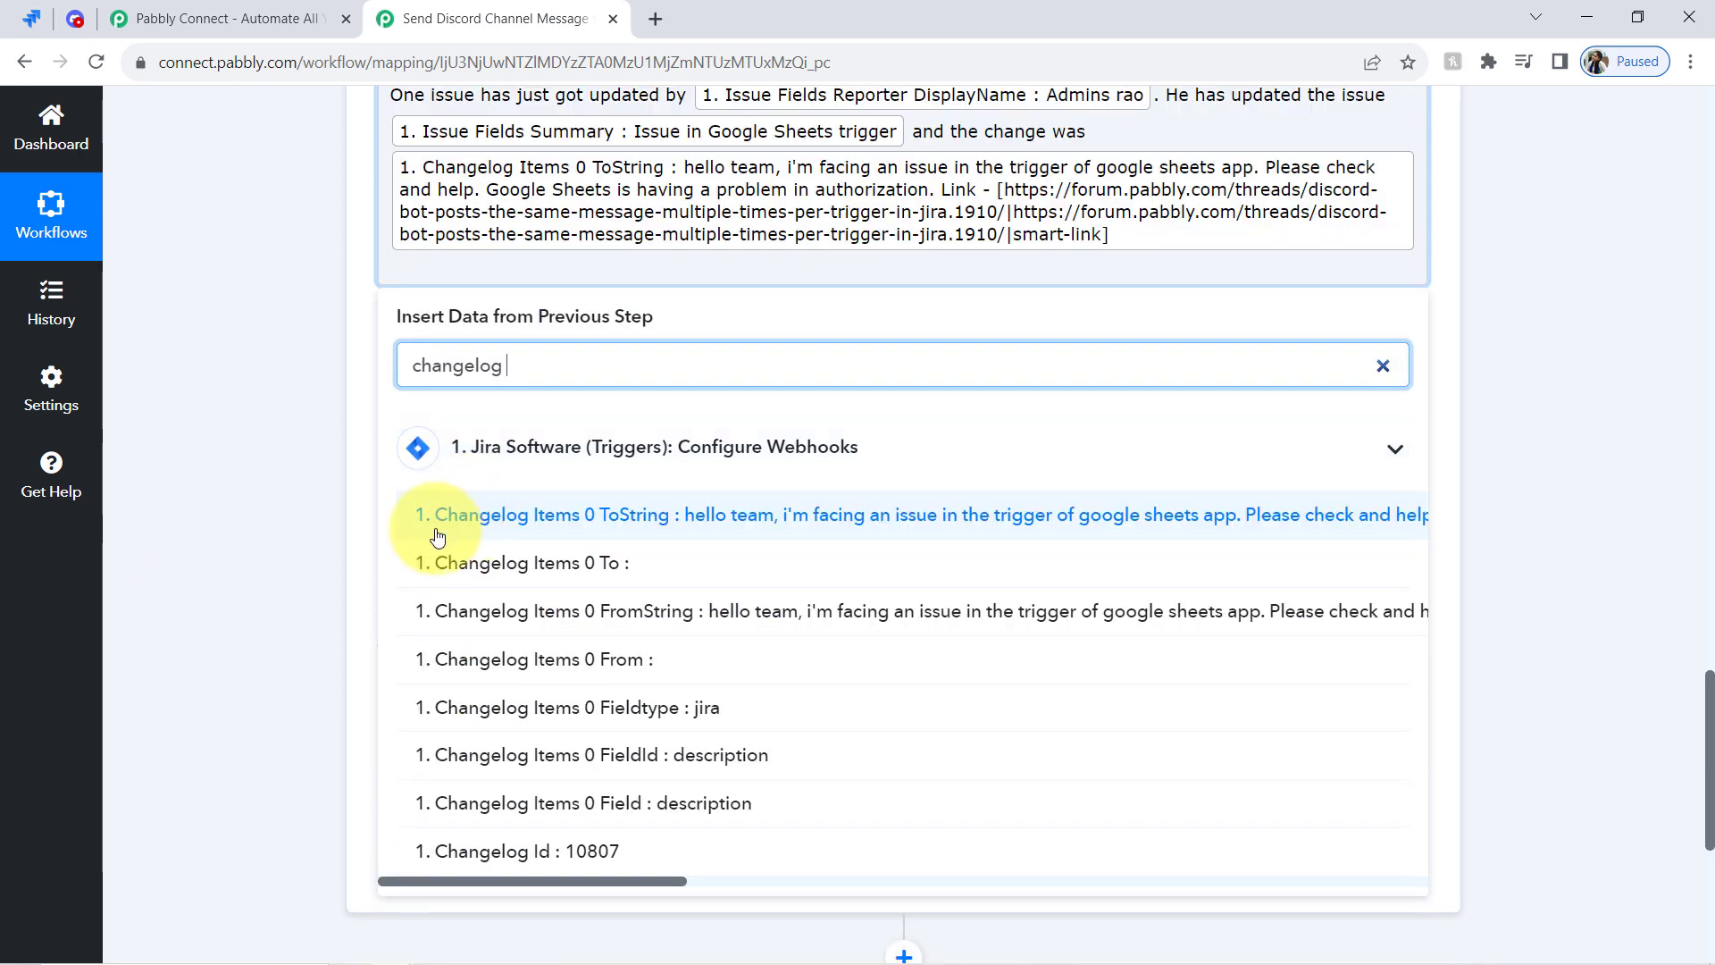
{"action": "left_click", "coordinate": [525, 511]}
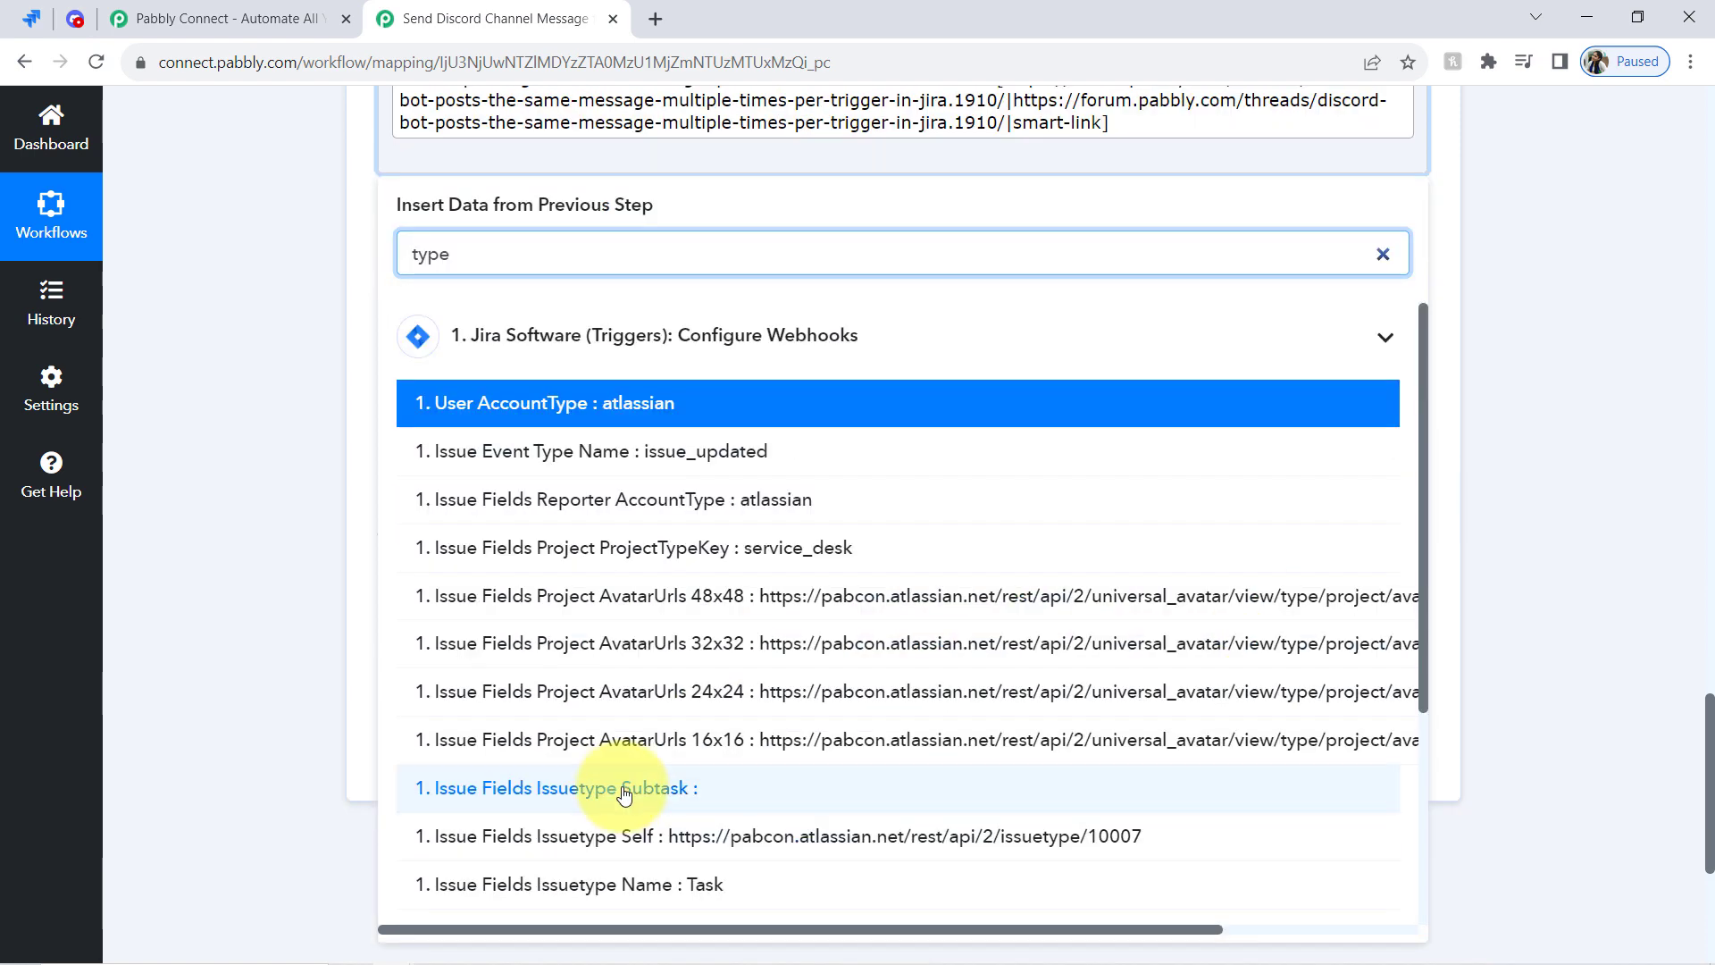
{"action": "left_click", "coordinate": [581, 886]}
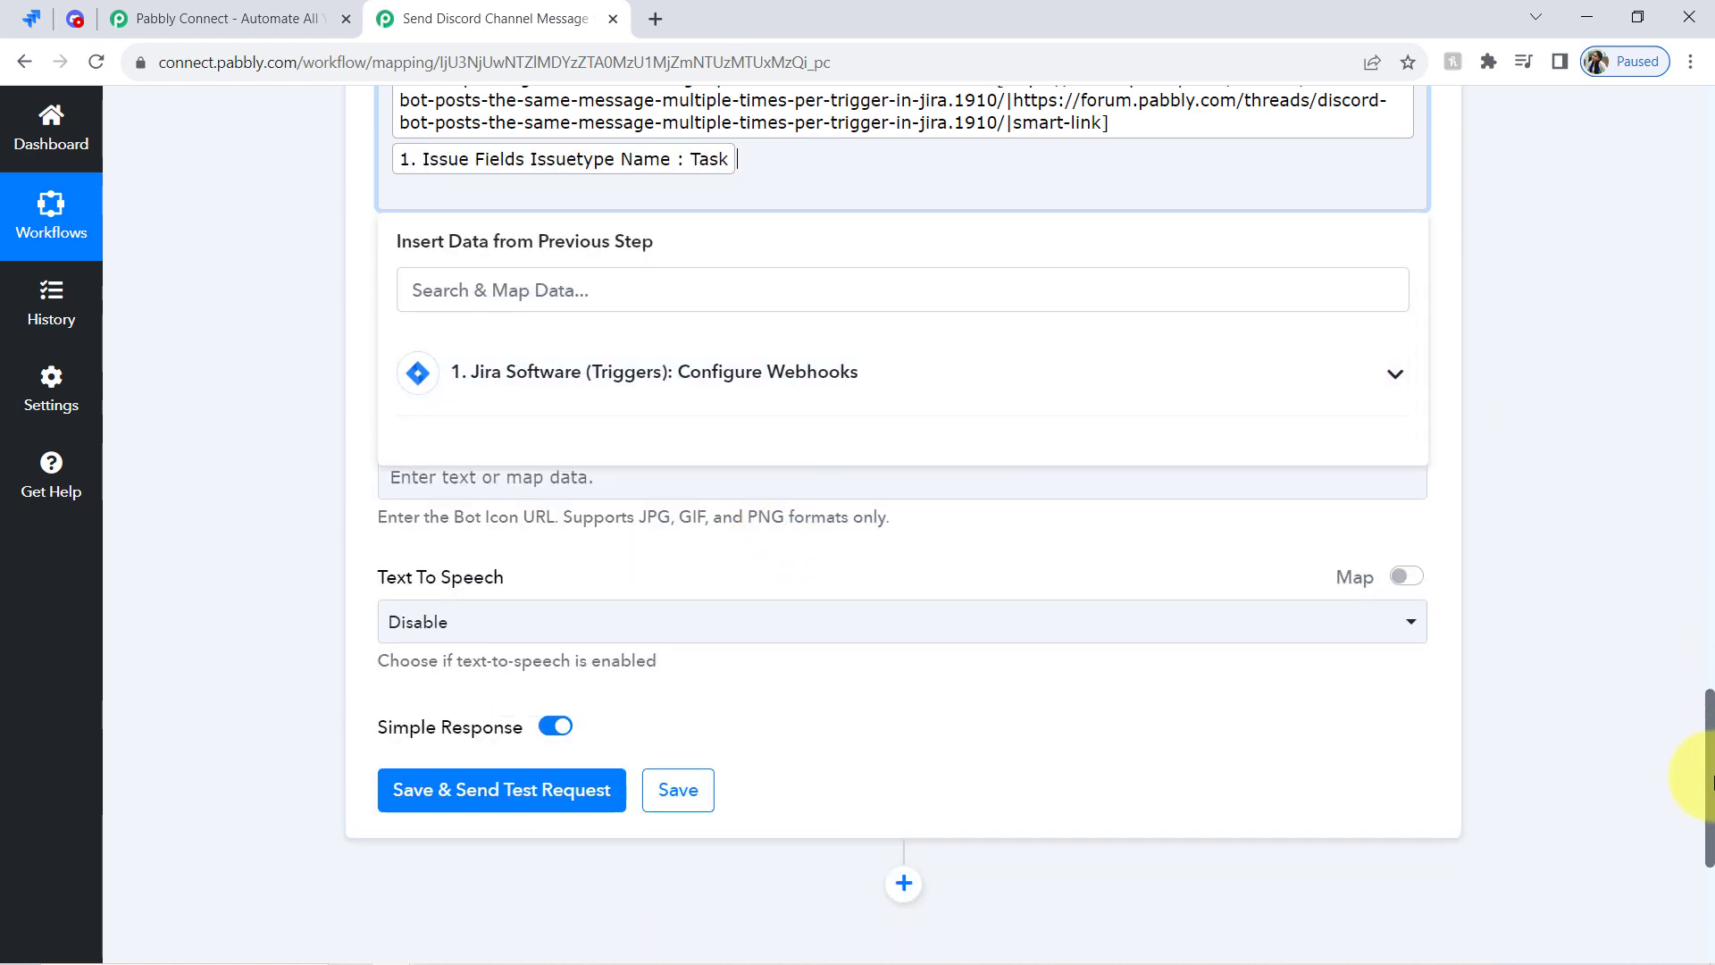
{"action": "scroll", "coordinate": [392, 357], "scroll_direction": "up", "scroll_amount": 2}
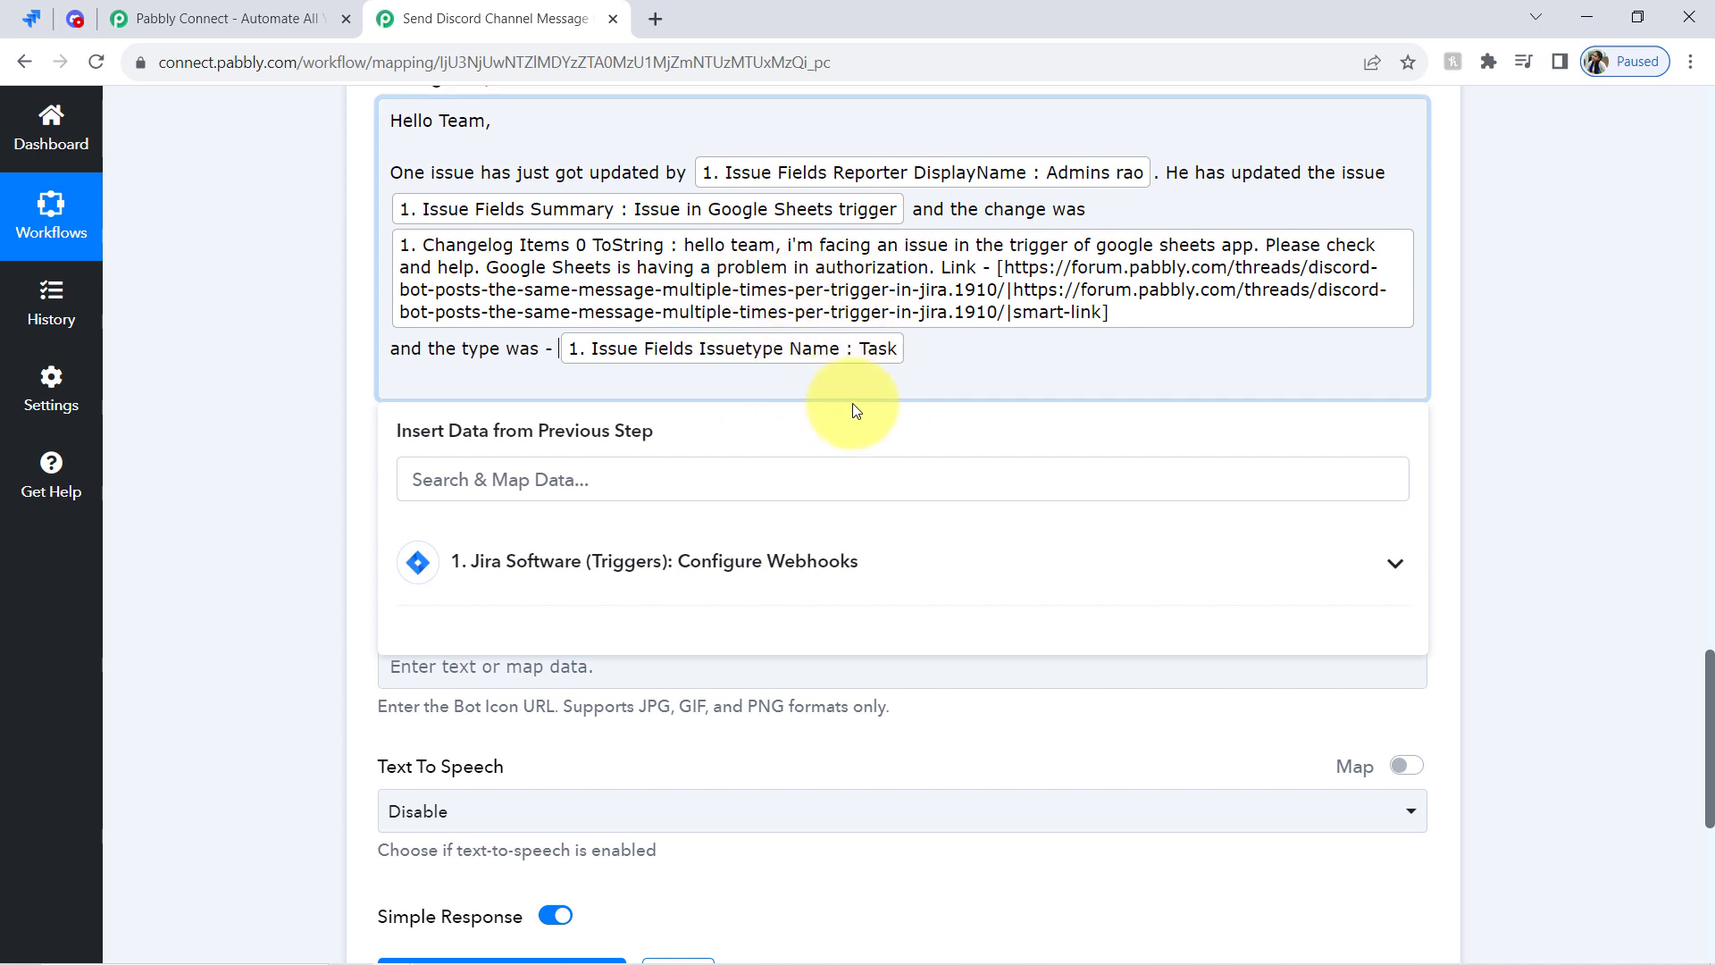
Add the sign-off "Thanks" and "ABC Team" on separate lines after a blank line at the message's end
{"action": "left_click", "coordinate": [911, 350]}
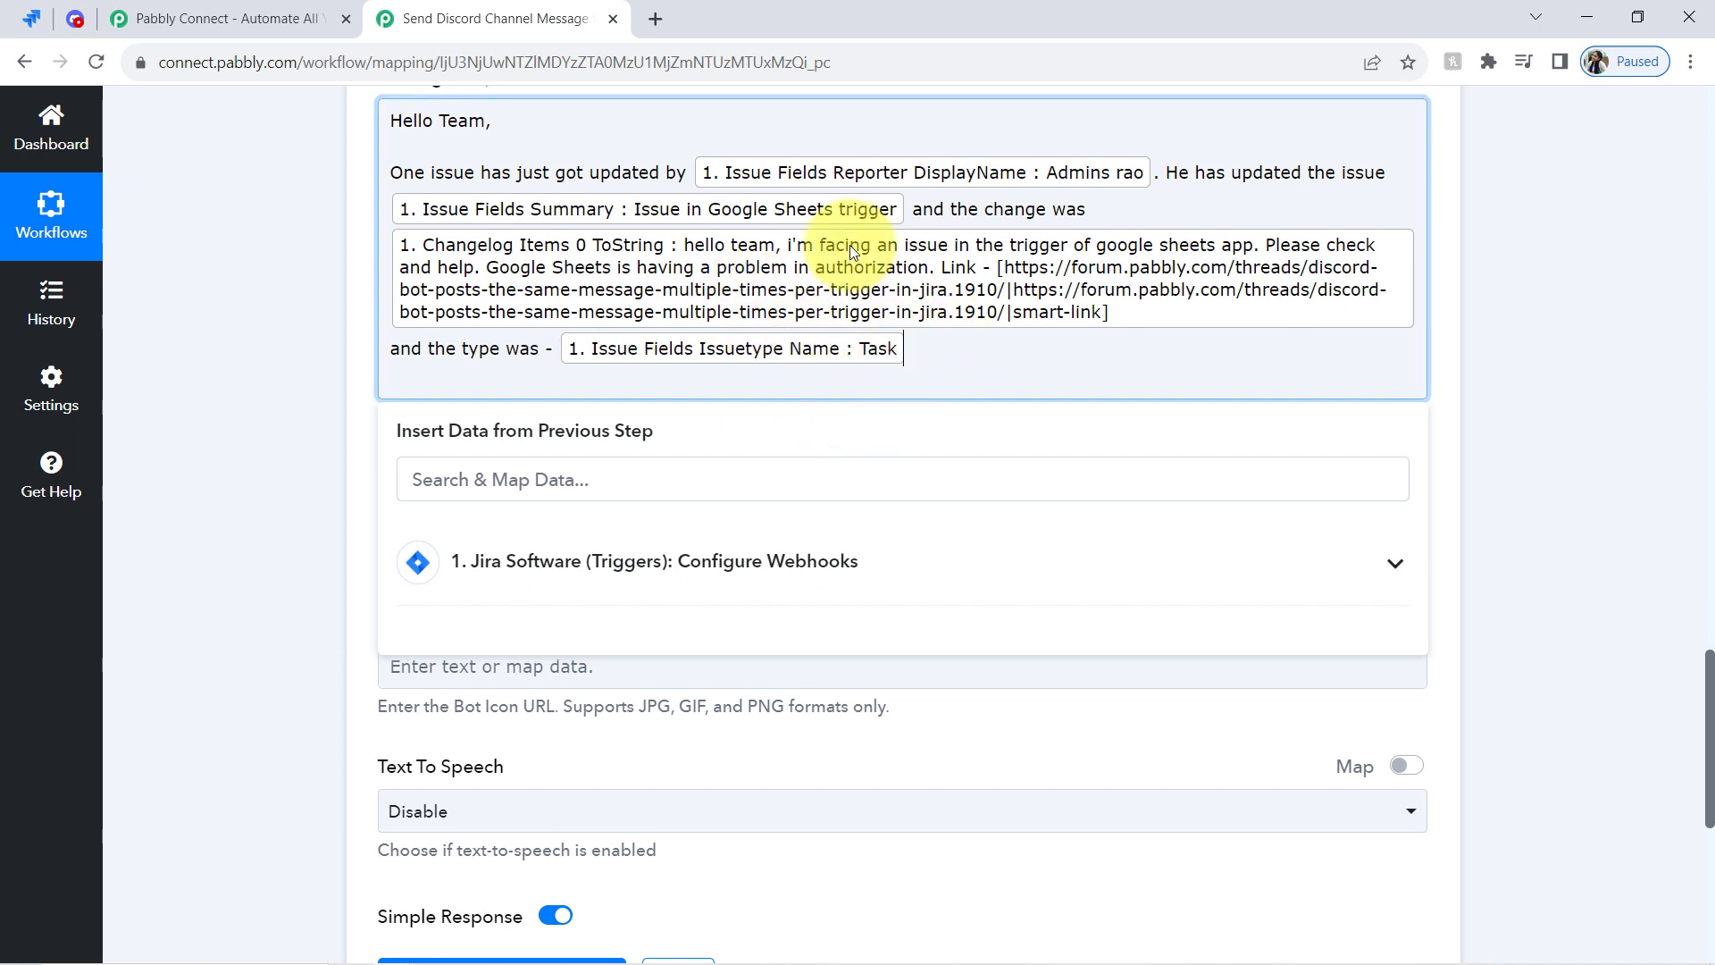
{"action": "key", "text": "Return"}
{"action": "key", "text": "Return"}
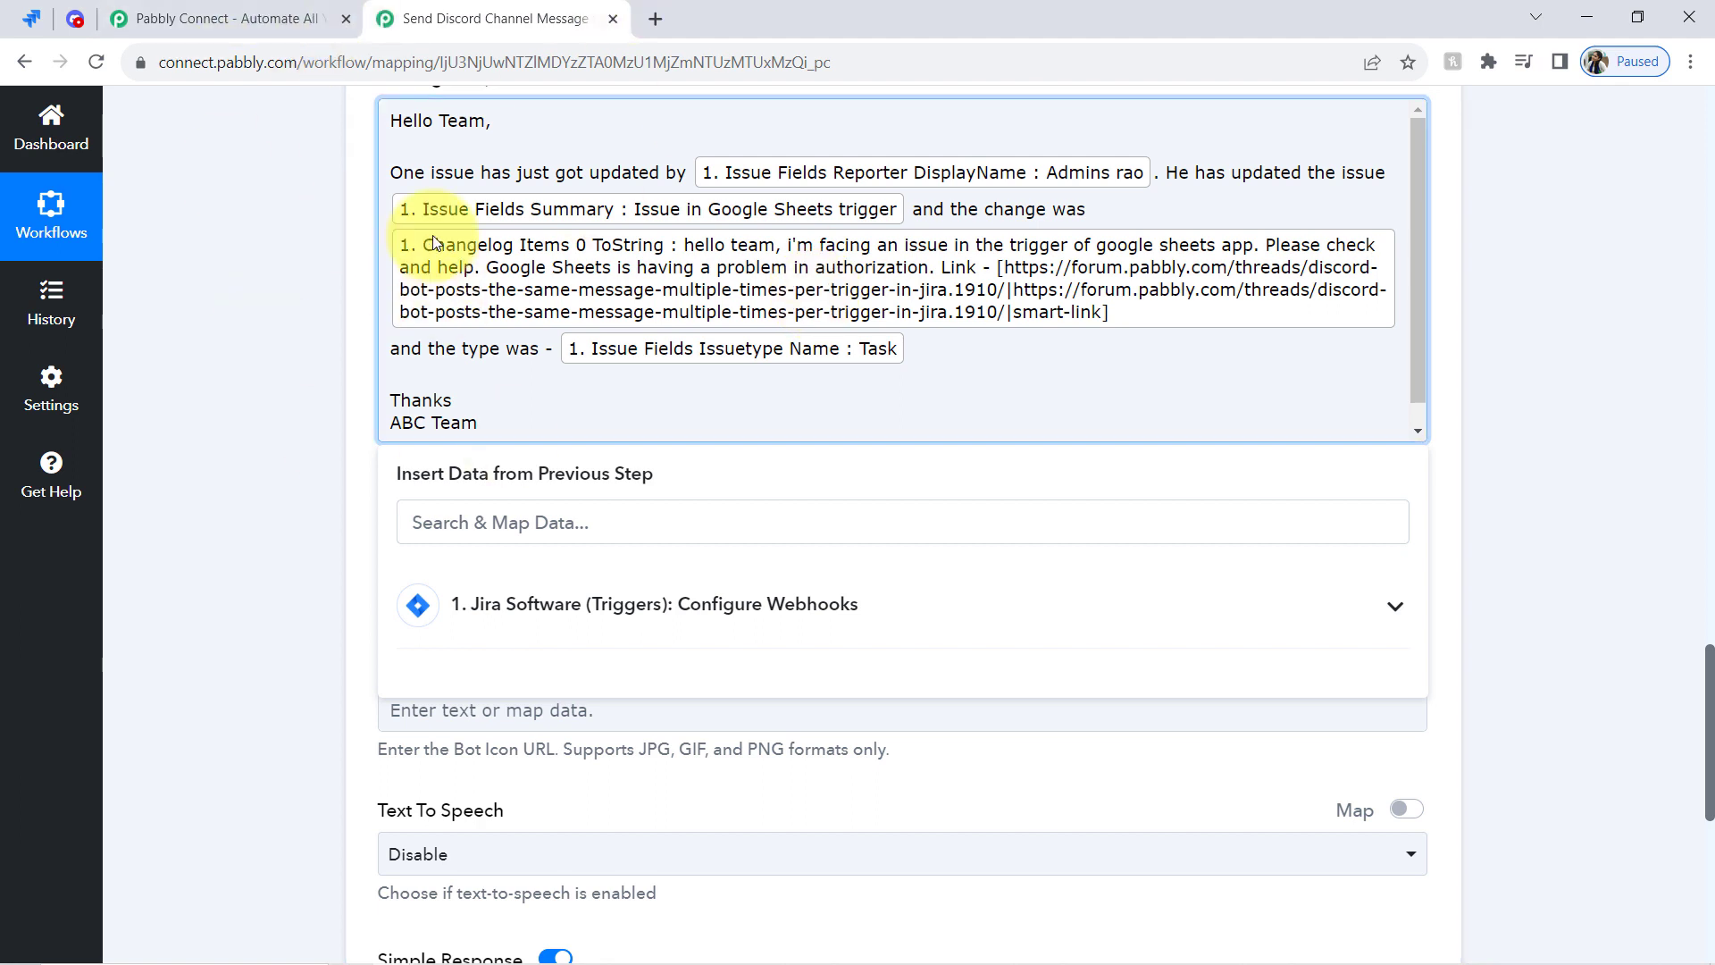
Save the Discord action and send a test request with the finished message
{"action": "left_click", "coordinate": [292, 404]}
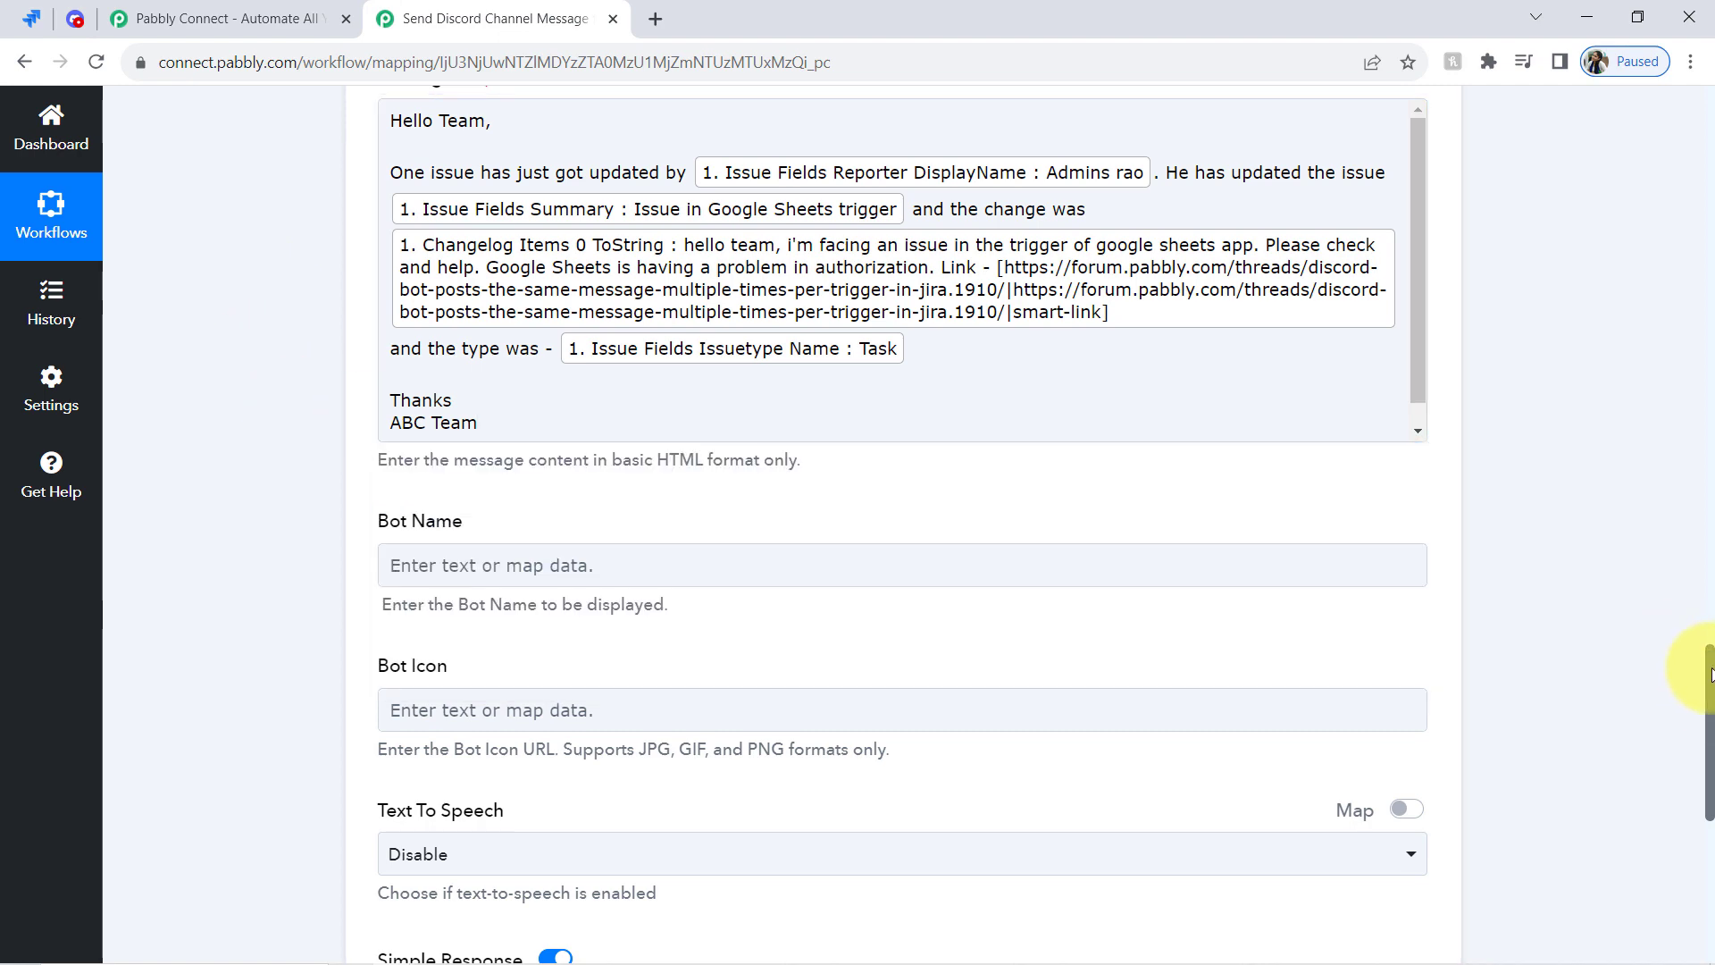
{"action": "left_click_drag", "start_coordinate": [1708, 676], "coordinate": [1702, 787]}
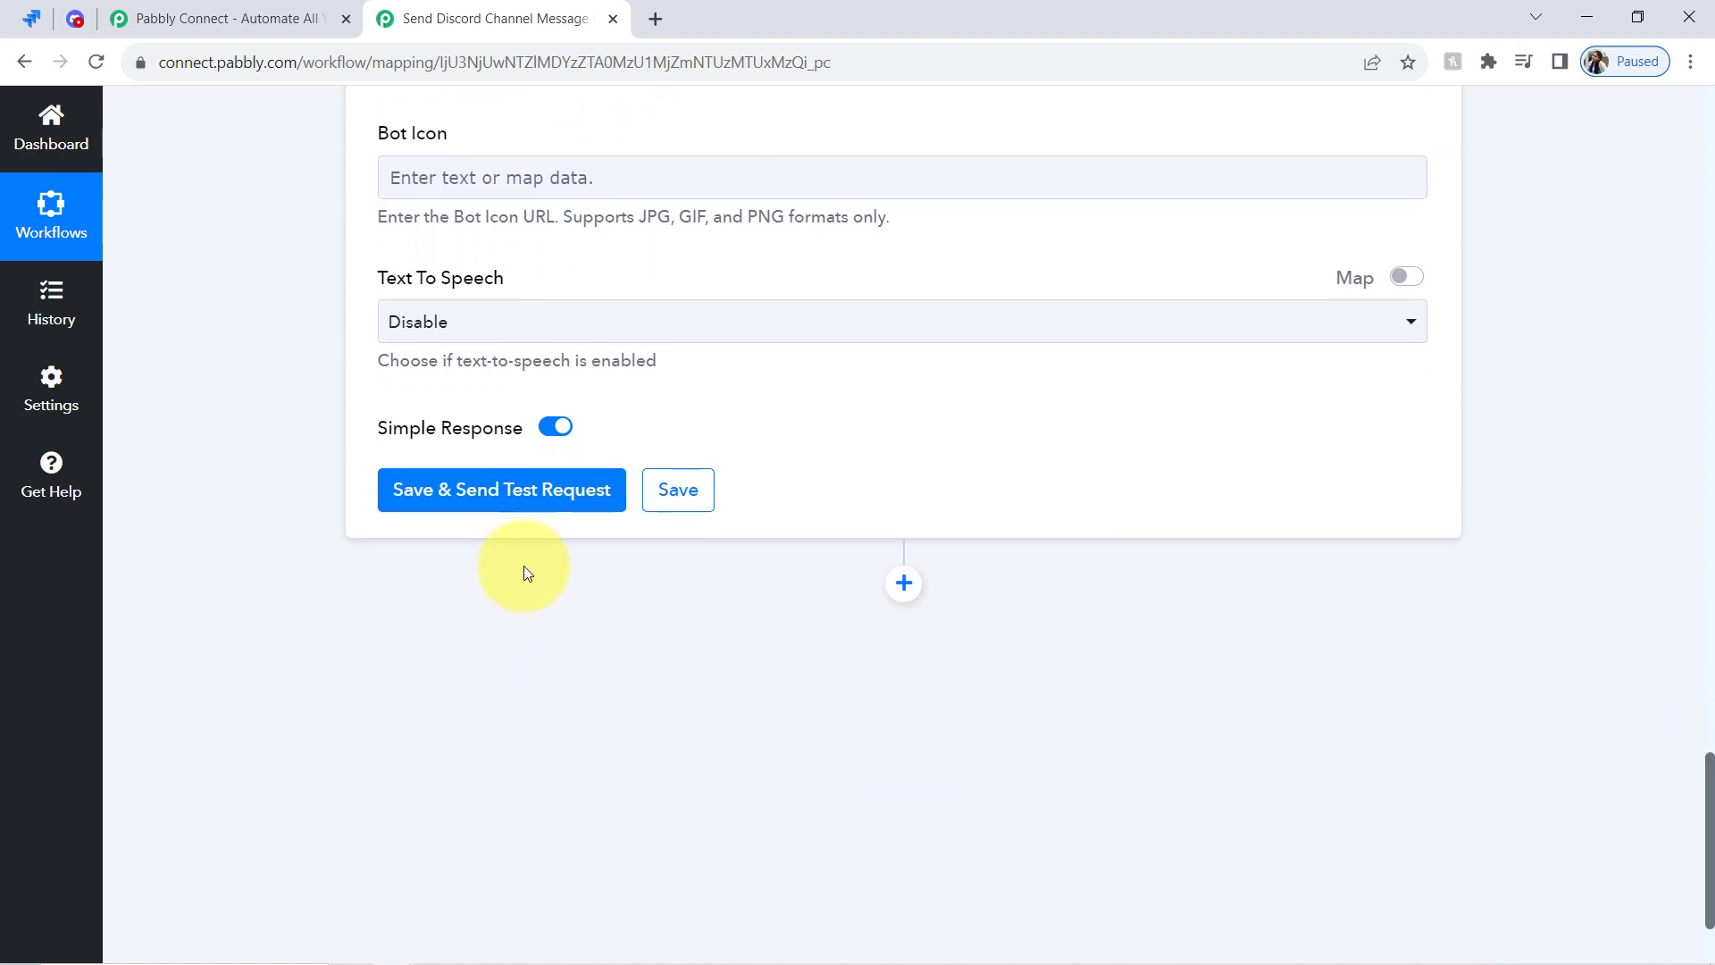
{"action": "left_click", "coordinate": [479, 496]}
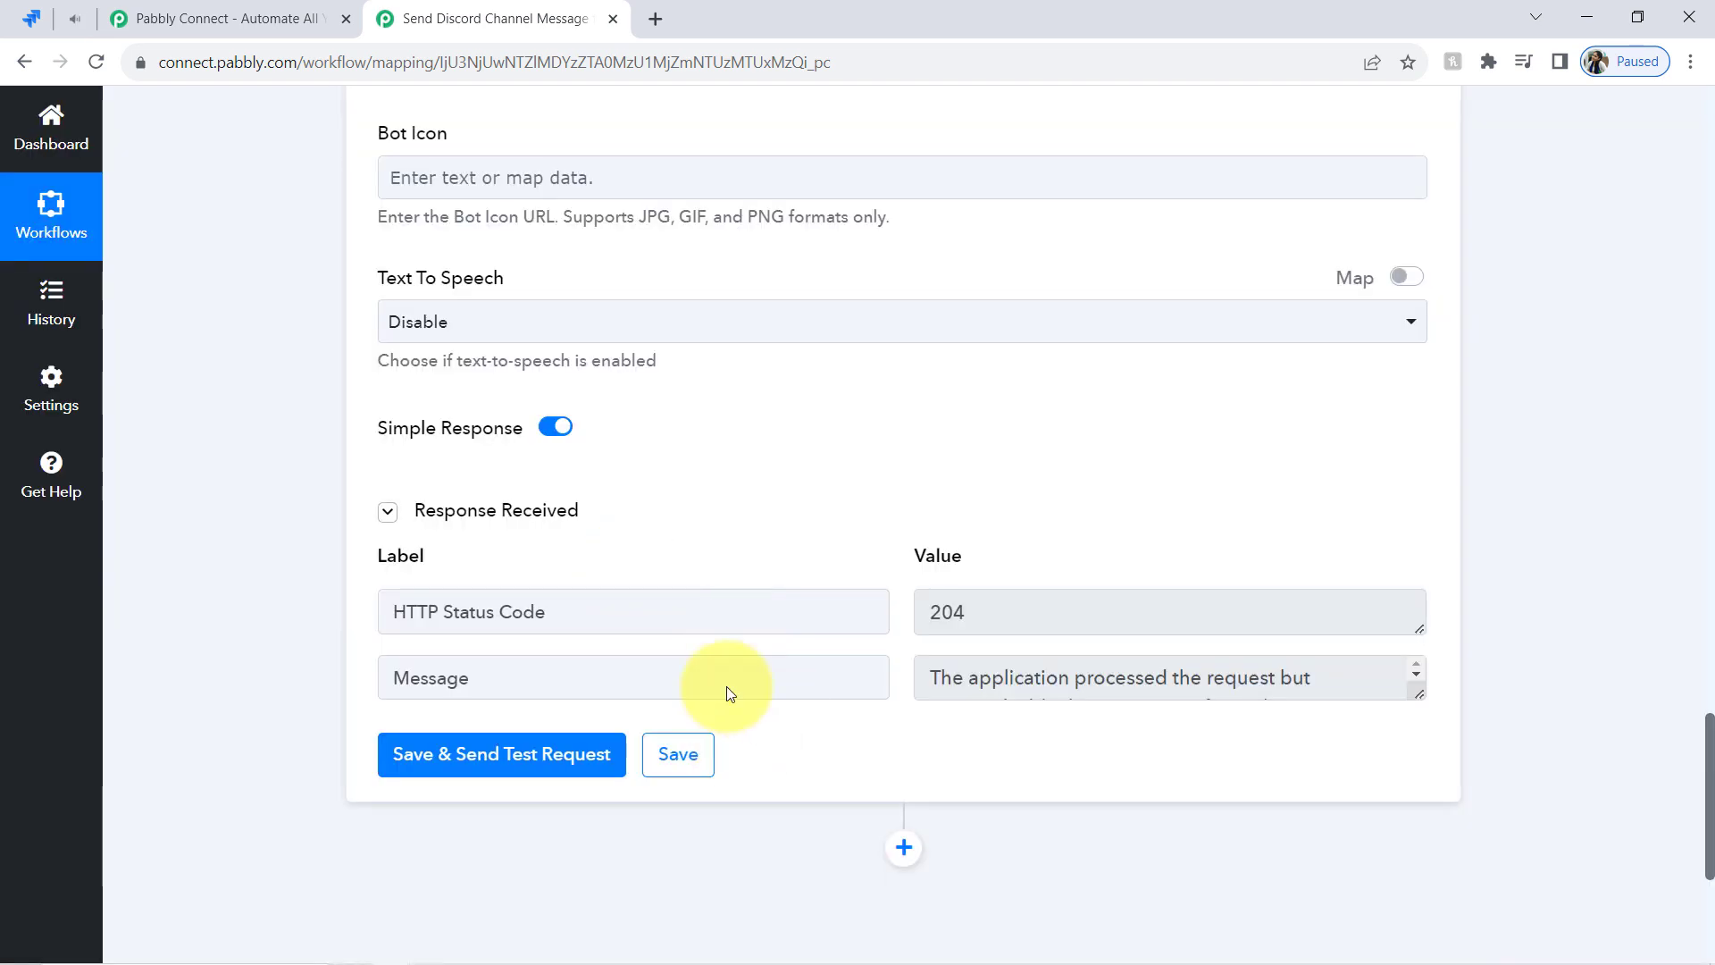
Switch to Discord, leave the server settings, and check the test message's issue, change and type wording in the #event-updates channel
{"action": "left_click", "coordinate": [77, 11]}
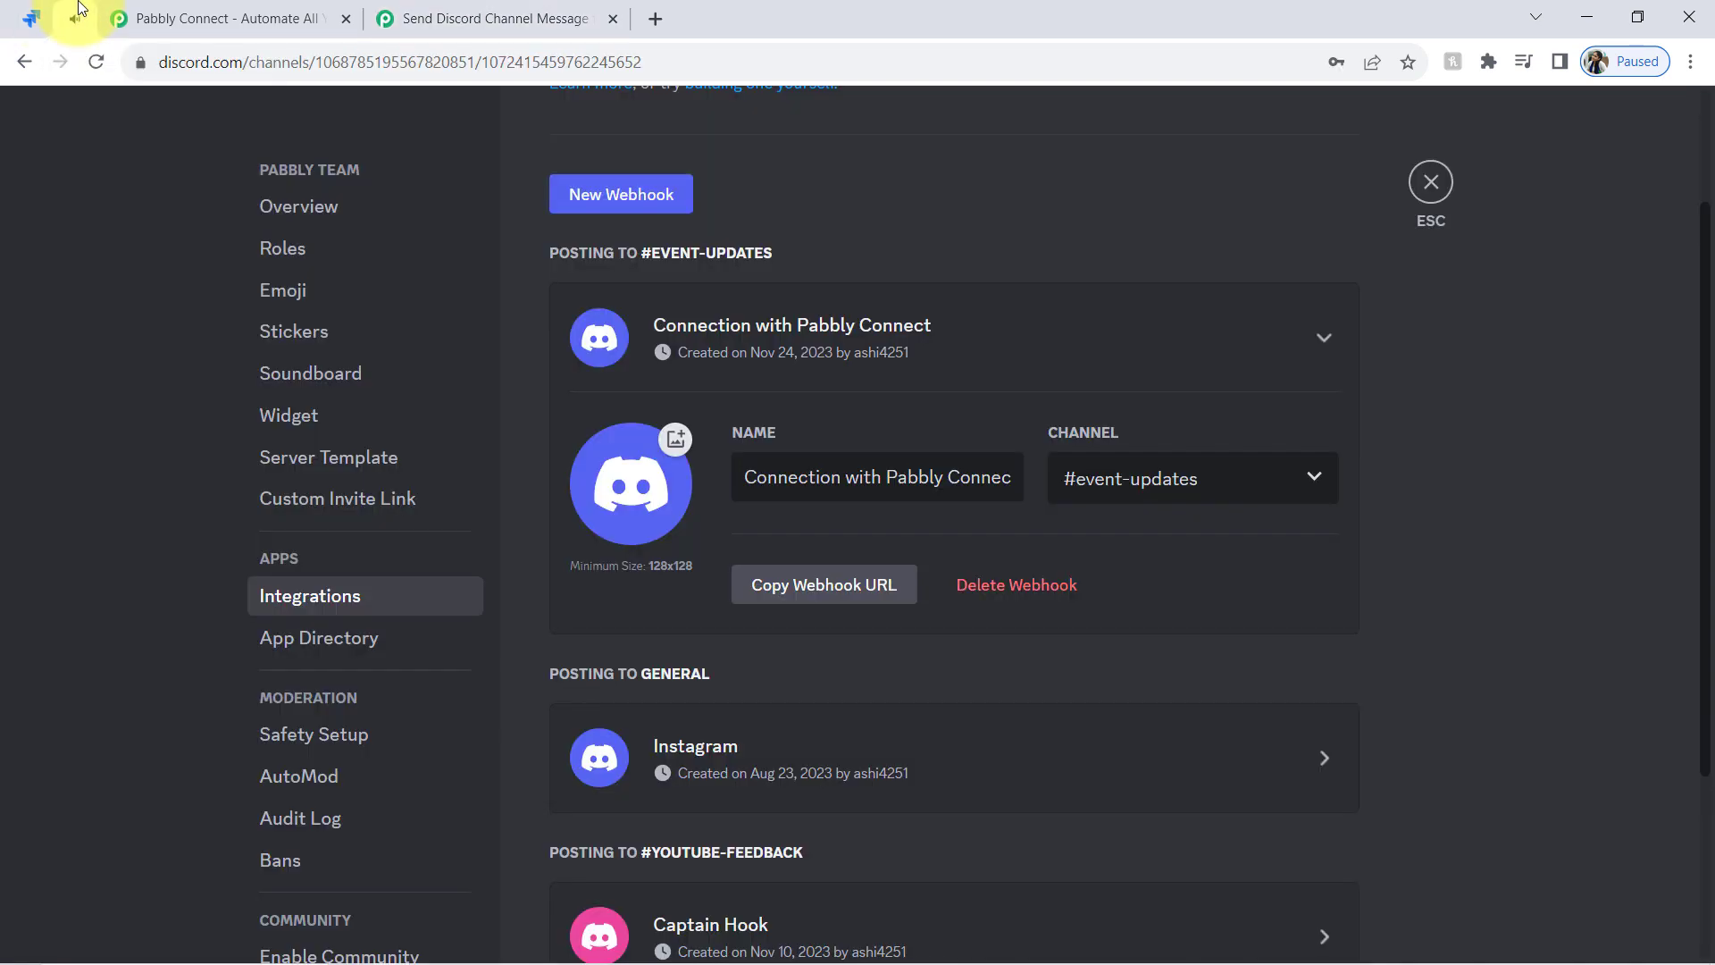
{"action": "left_click", "coordinate": [1431, 182]}
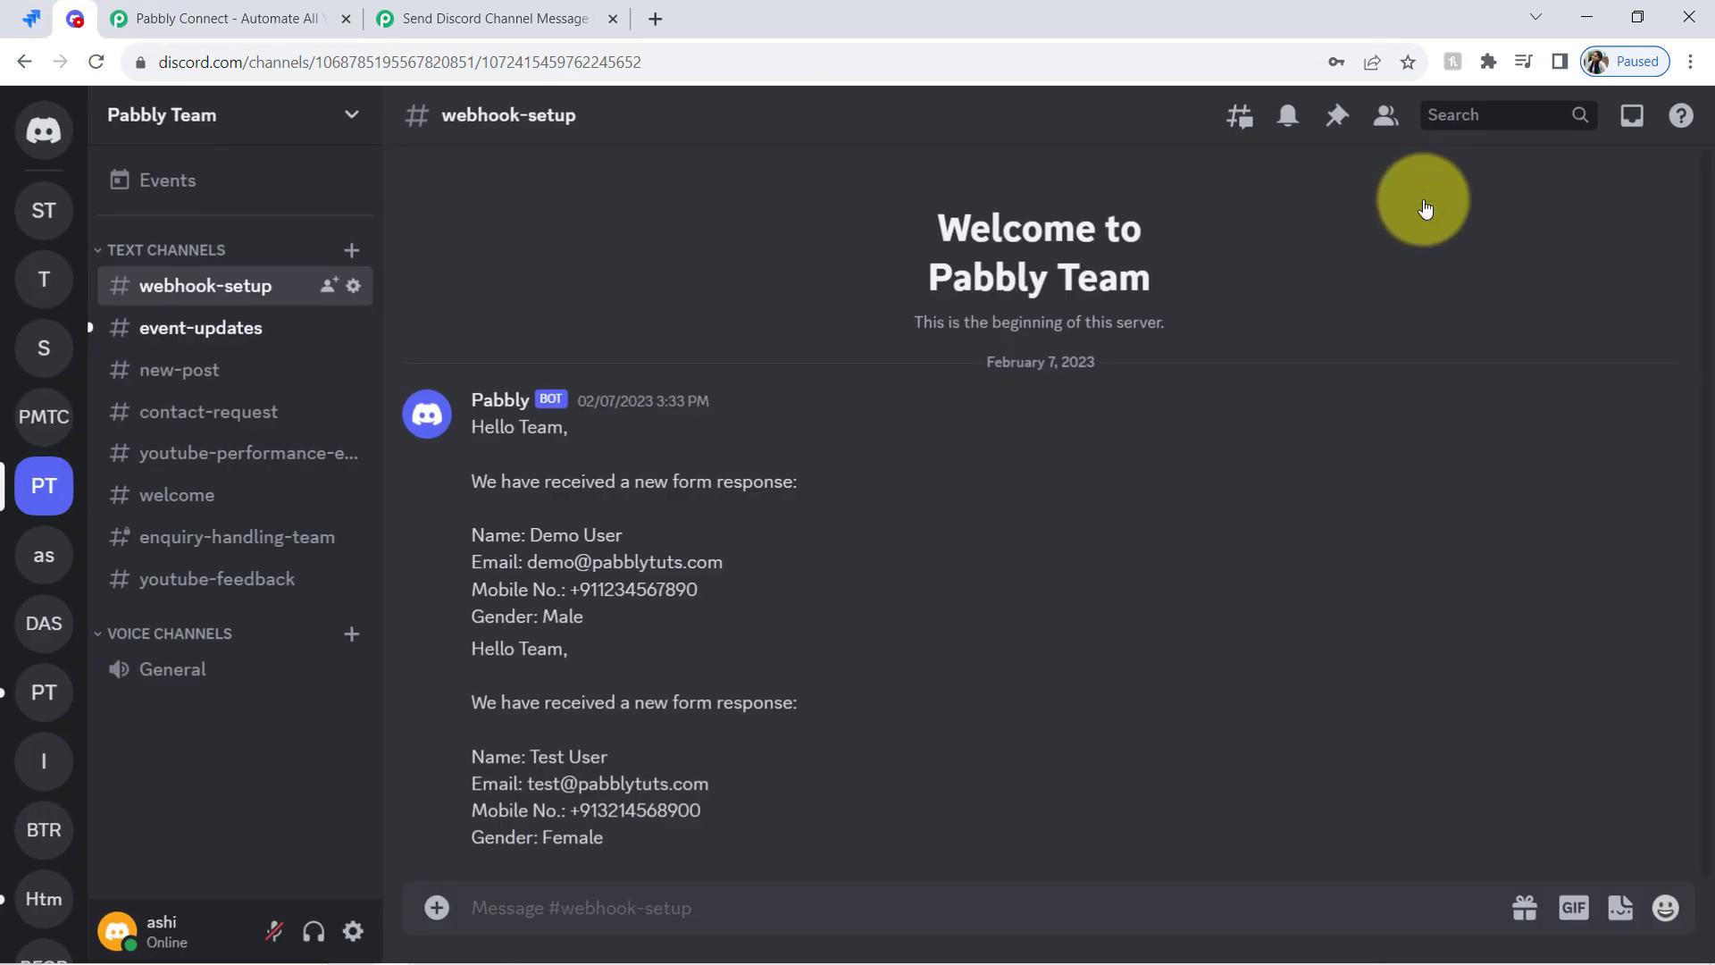
{"action": "left_click", "coordinate": [174, 327]}
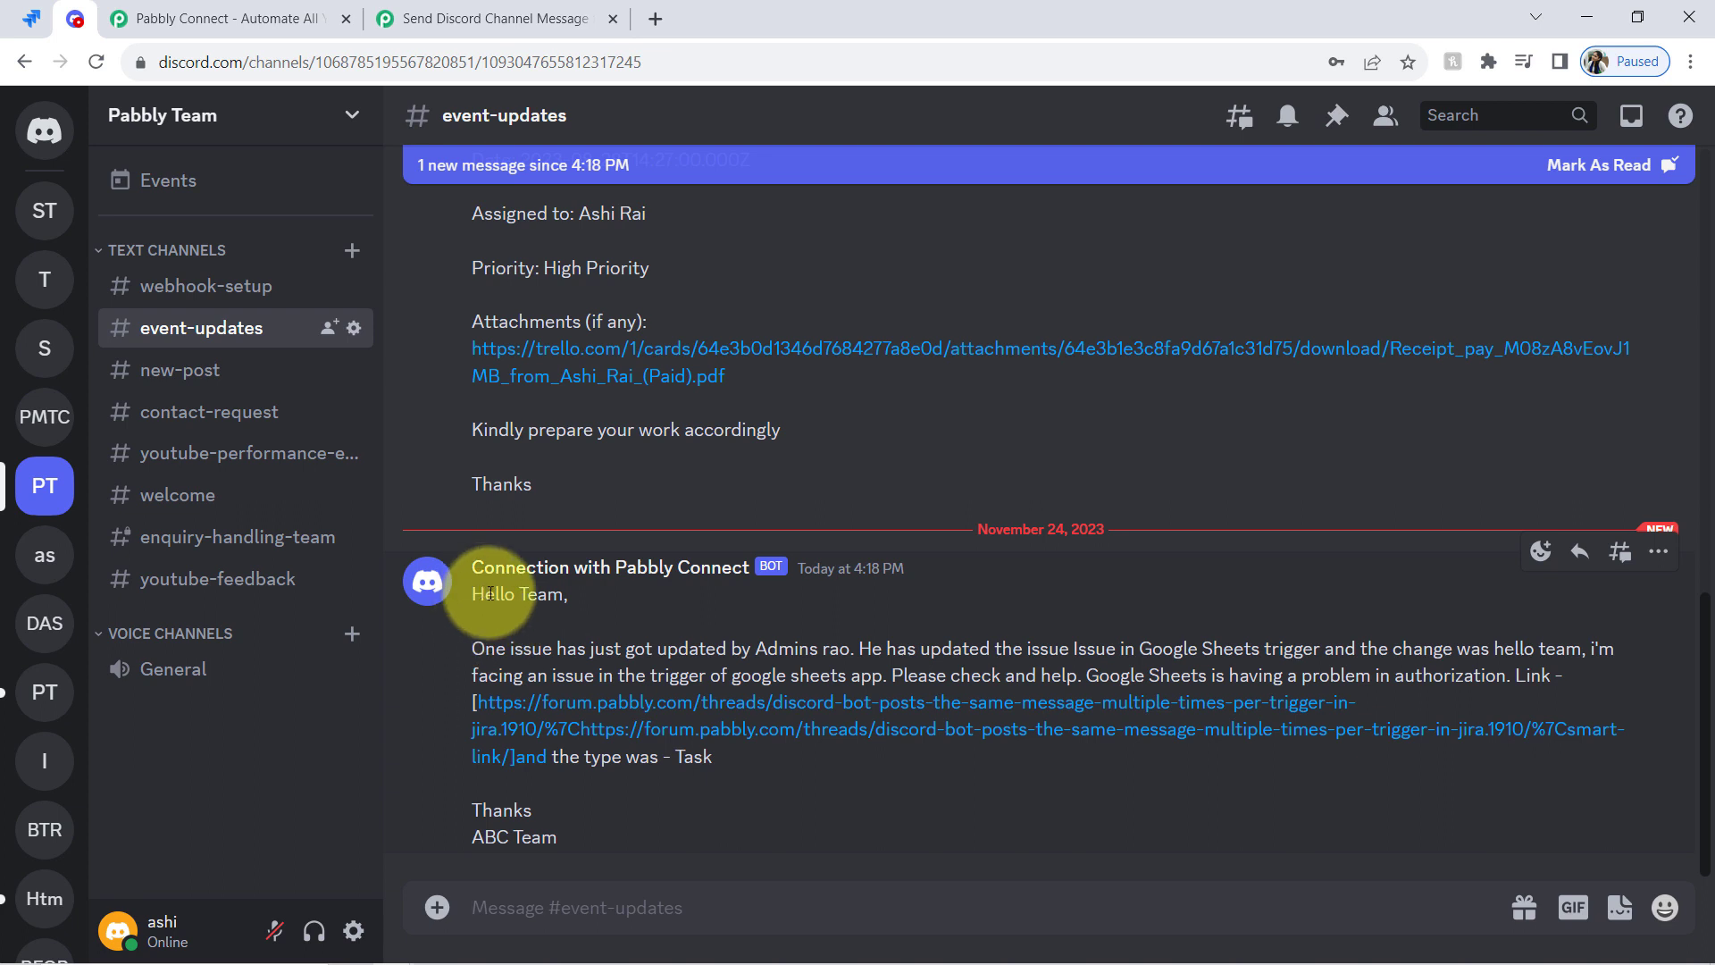
{"action": "left_click_drag", "start_coordinate": [484, 594], "coordinate": [536, 837]}
{"action": "left_click", "coordinate": [536, 837]}
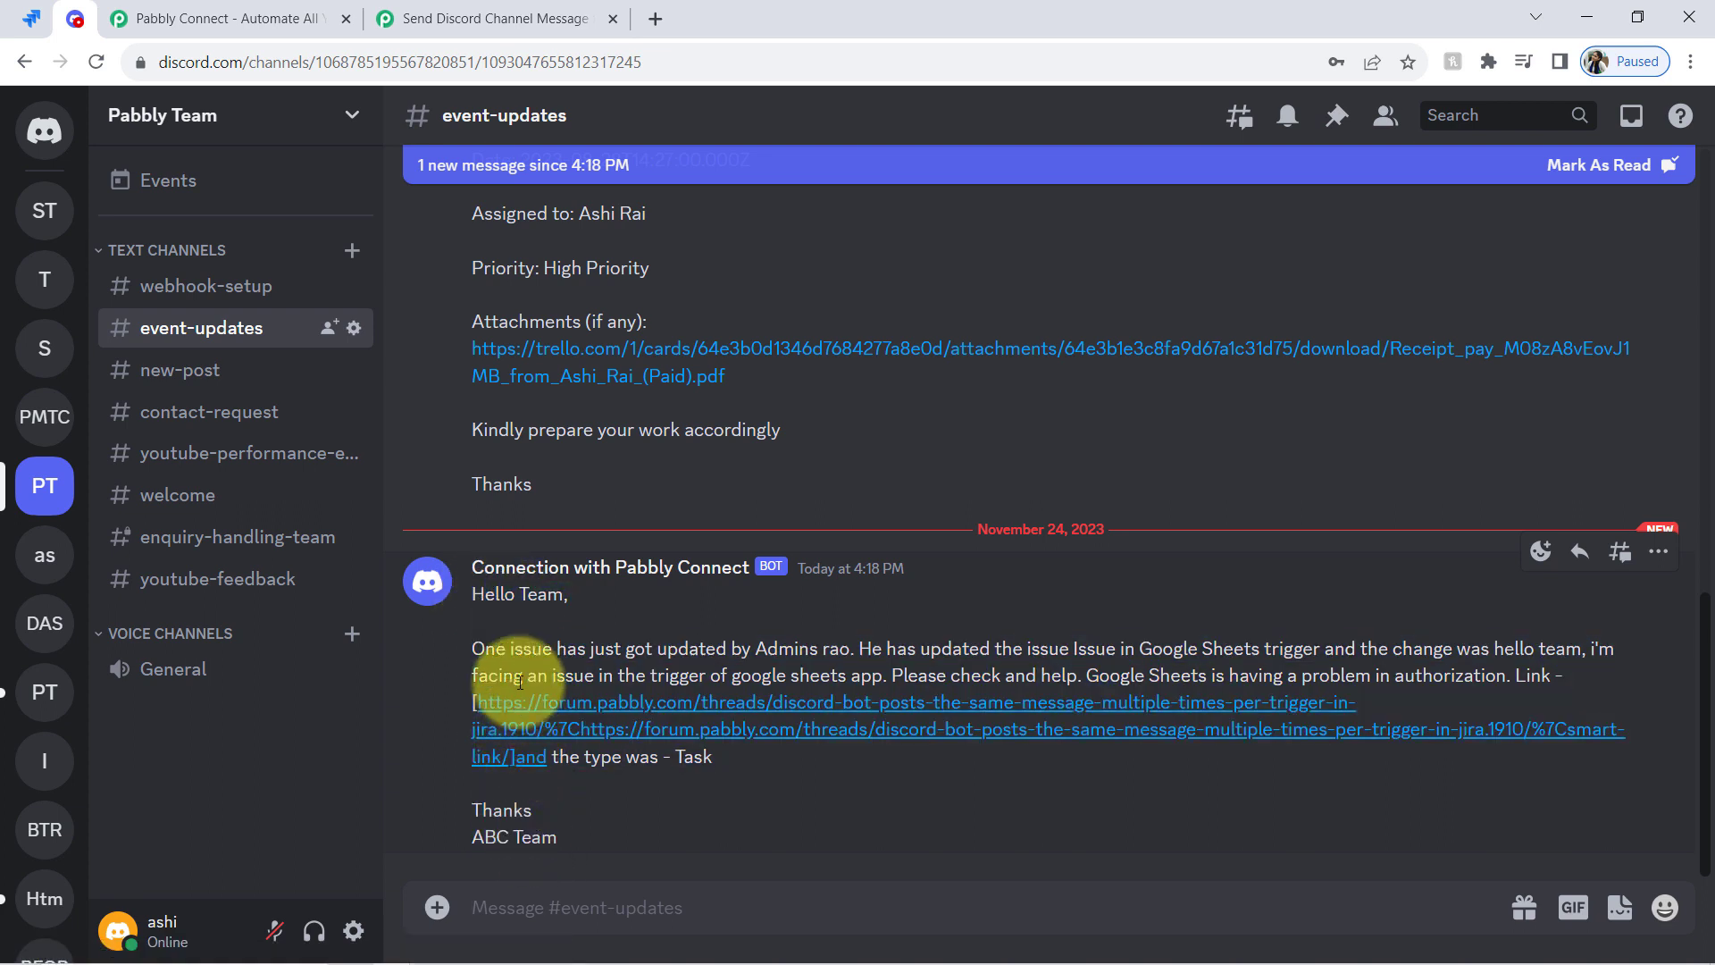
{"action": "left_click_drag", "start_coordinate": [512, 650], "coordinate": [1135, 652]}
{"action": "left_click", "coordinate": [1163, 652]}
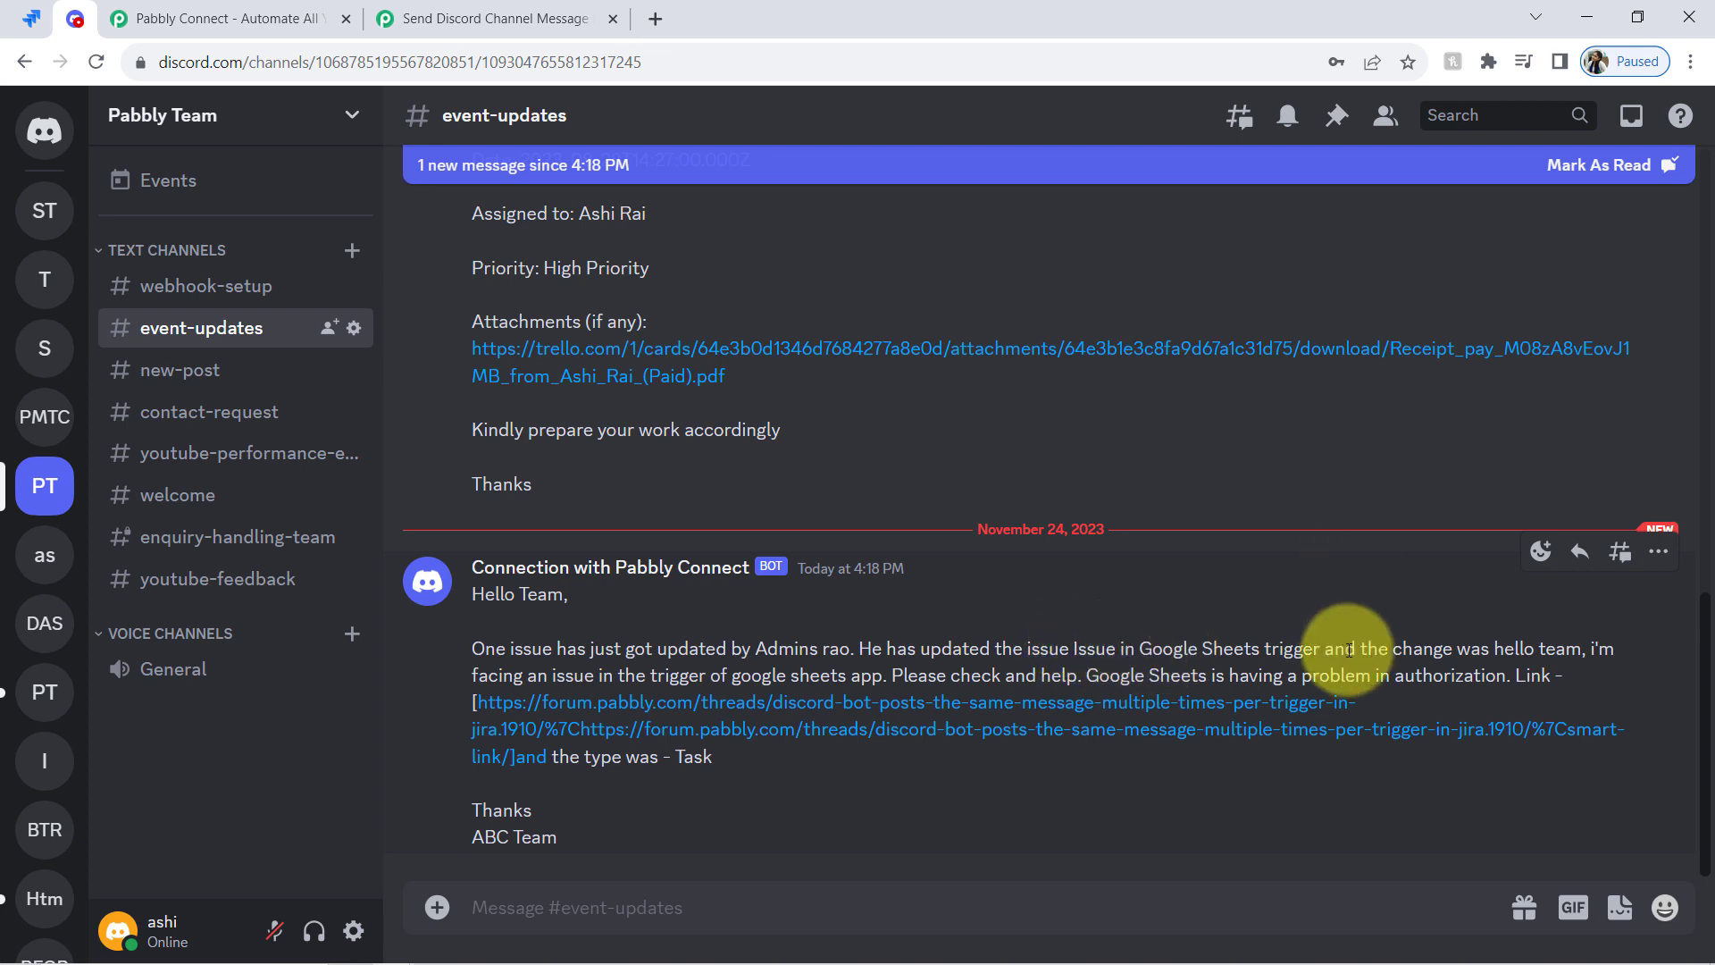
{"action": "left_click_drag", "start_coordinate": [1368, 654], "coordinate": [976, 677]}
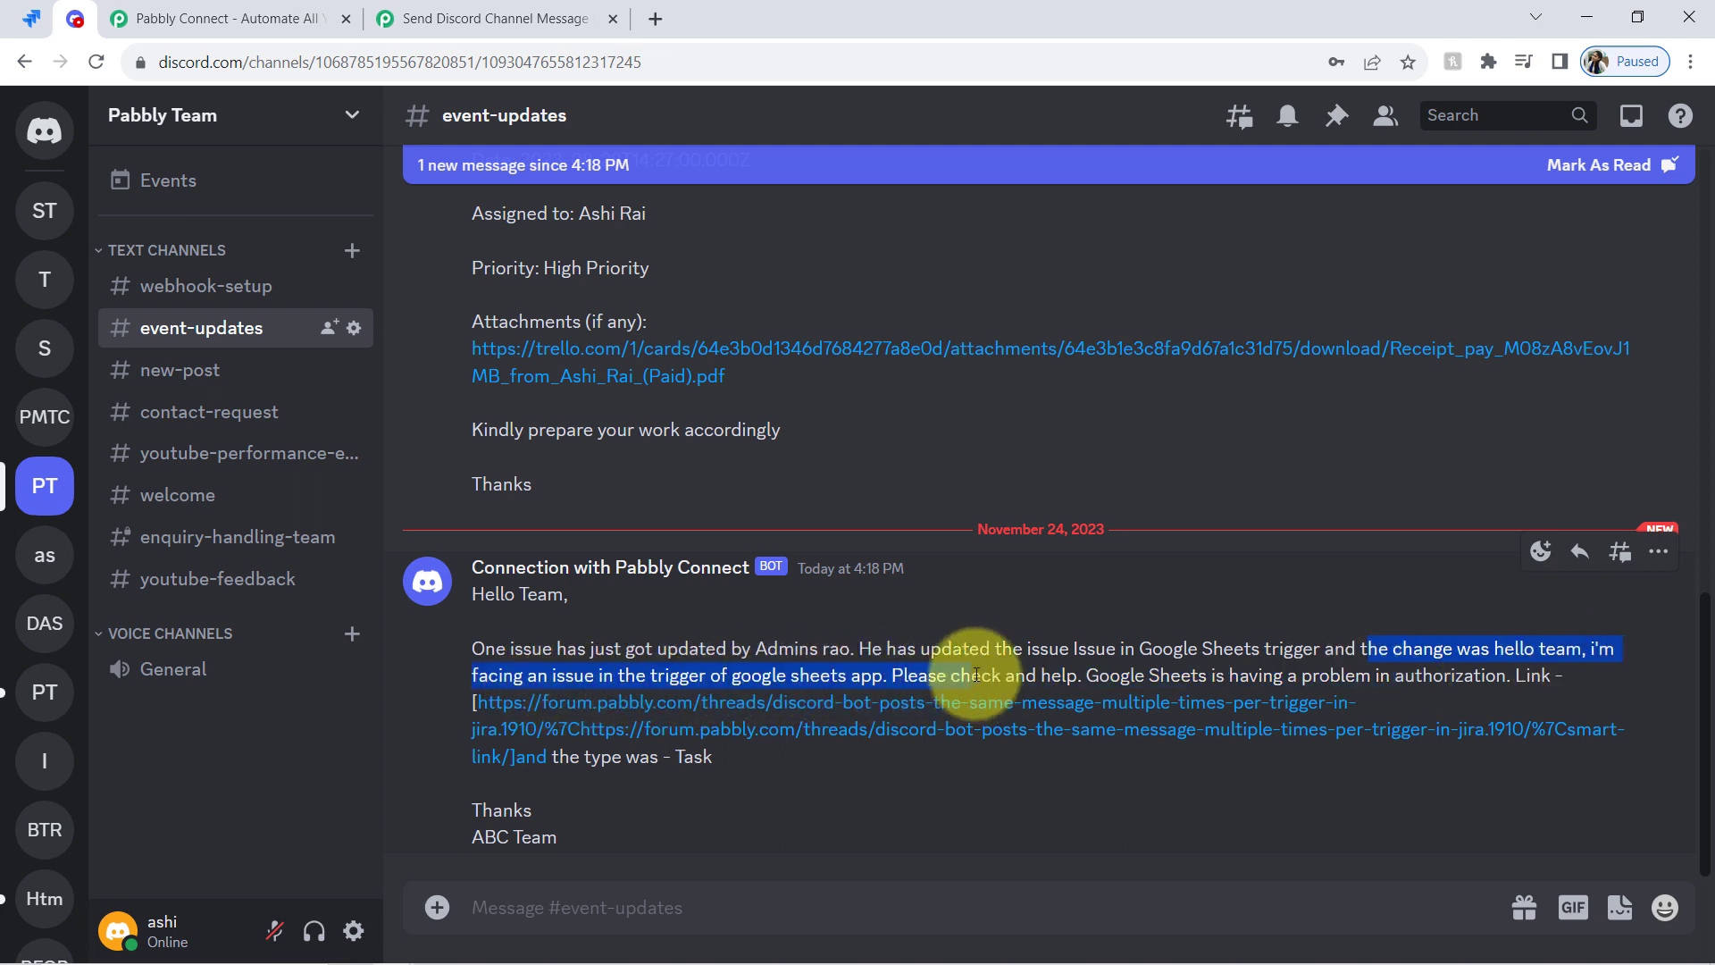
{"action": "left_click", "coordinate": [1631, 640]}
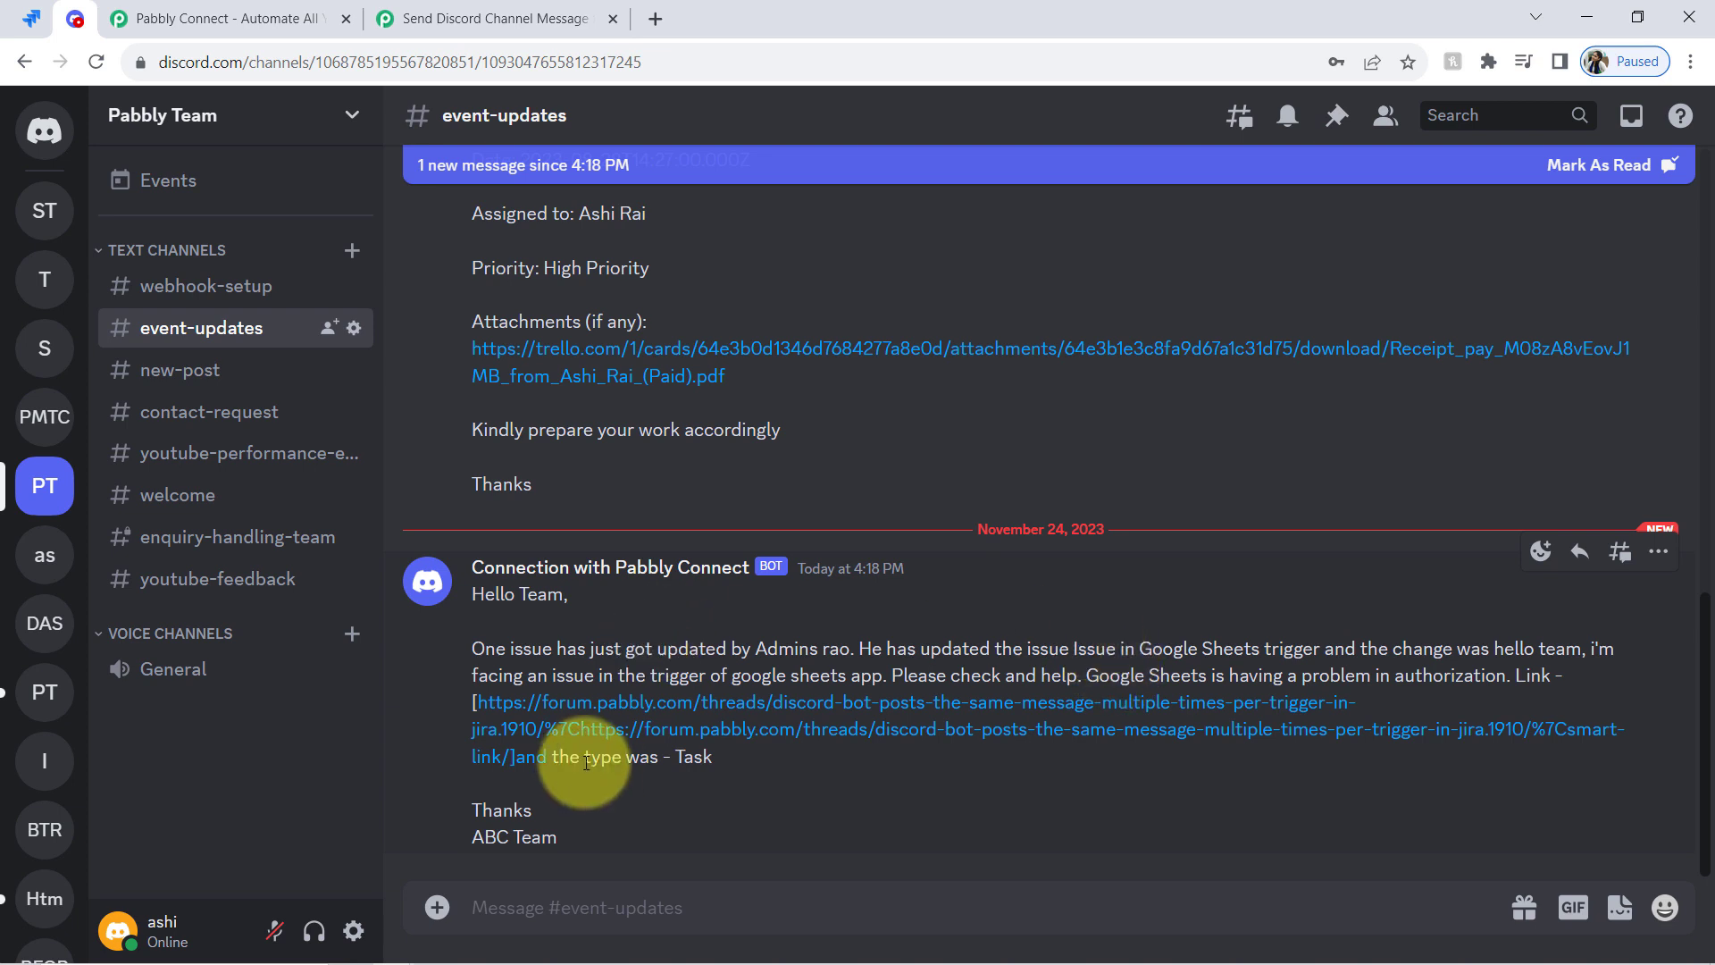
{"action": "left_click_drag", "start_coordinate": [586, 762], "coordinate": [692, 755]}
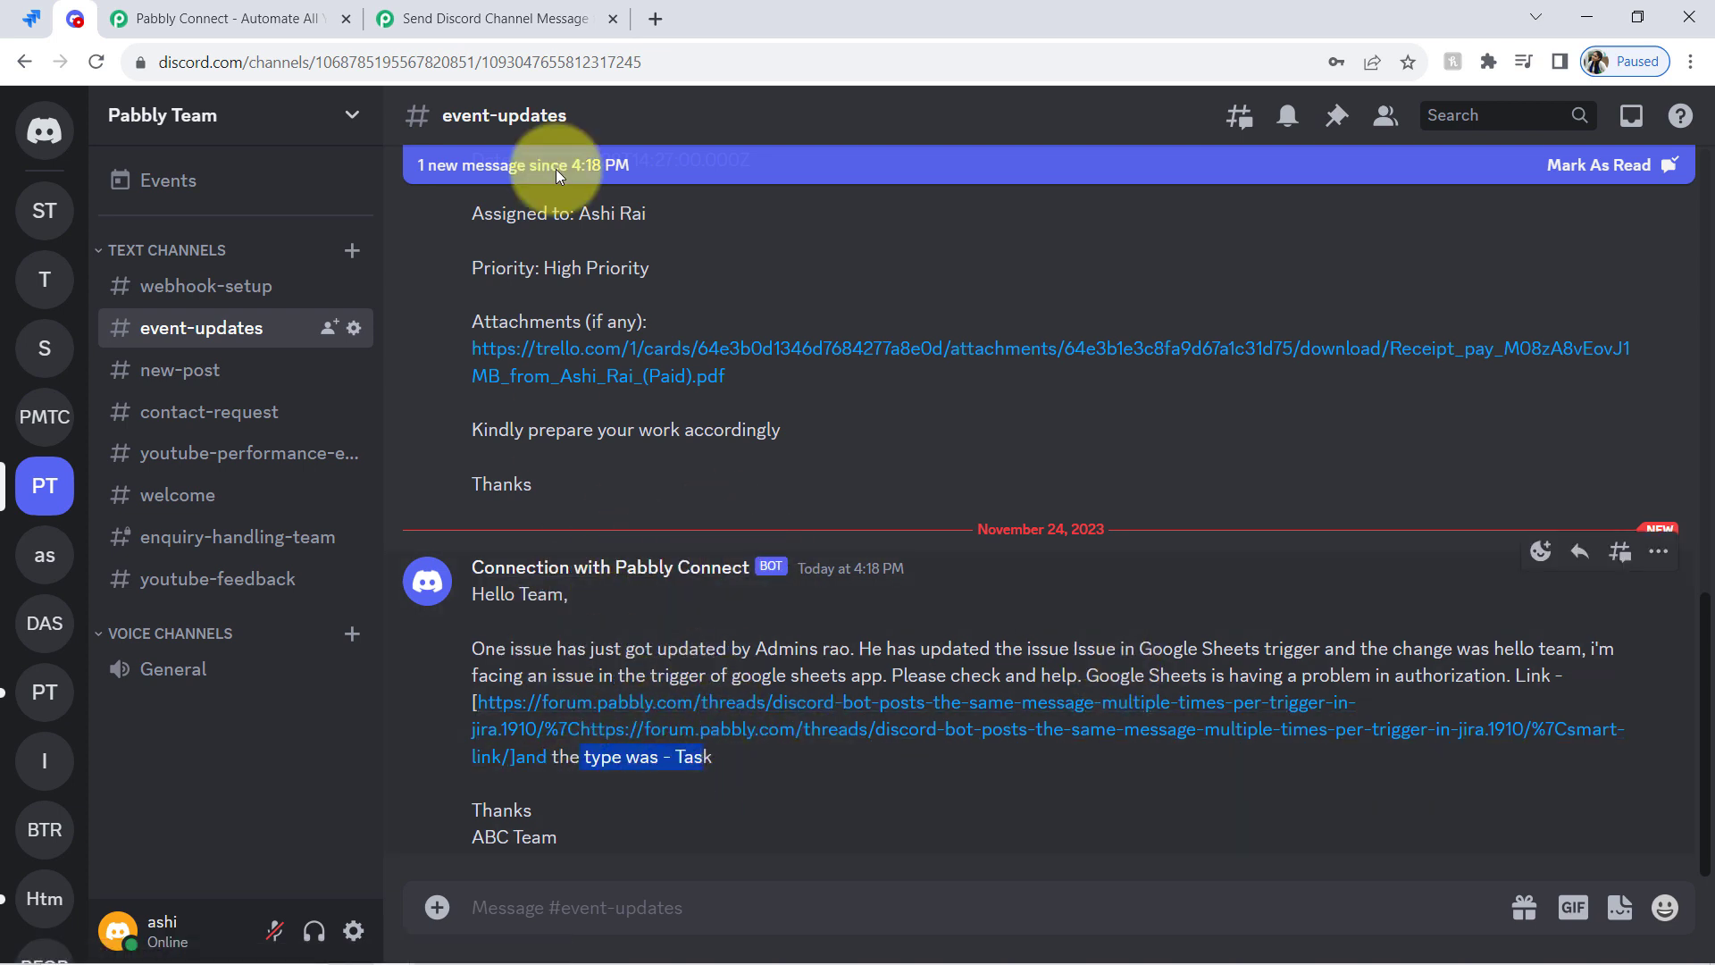
Reformat the Discord message in Pabbly Connect with separate paragraphs, quoted reporter and summary, and "Here's the Issue Type was -", and send a test request
{"action": "left_click", "coordinate": [527, 18]}
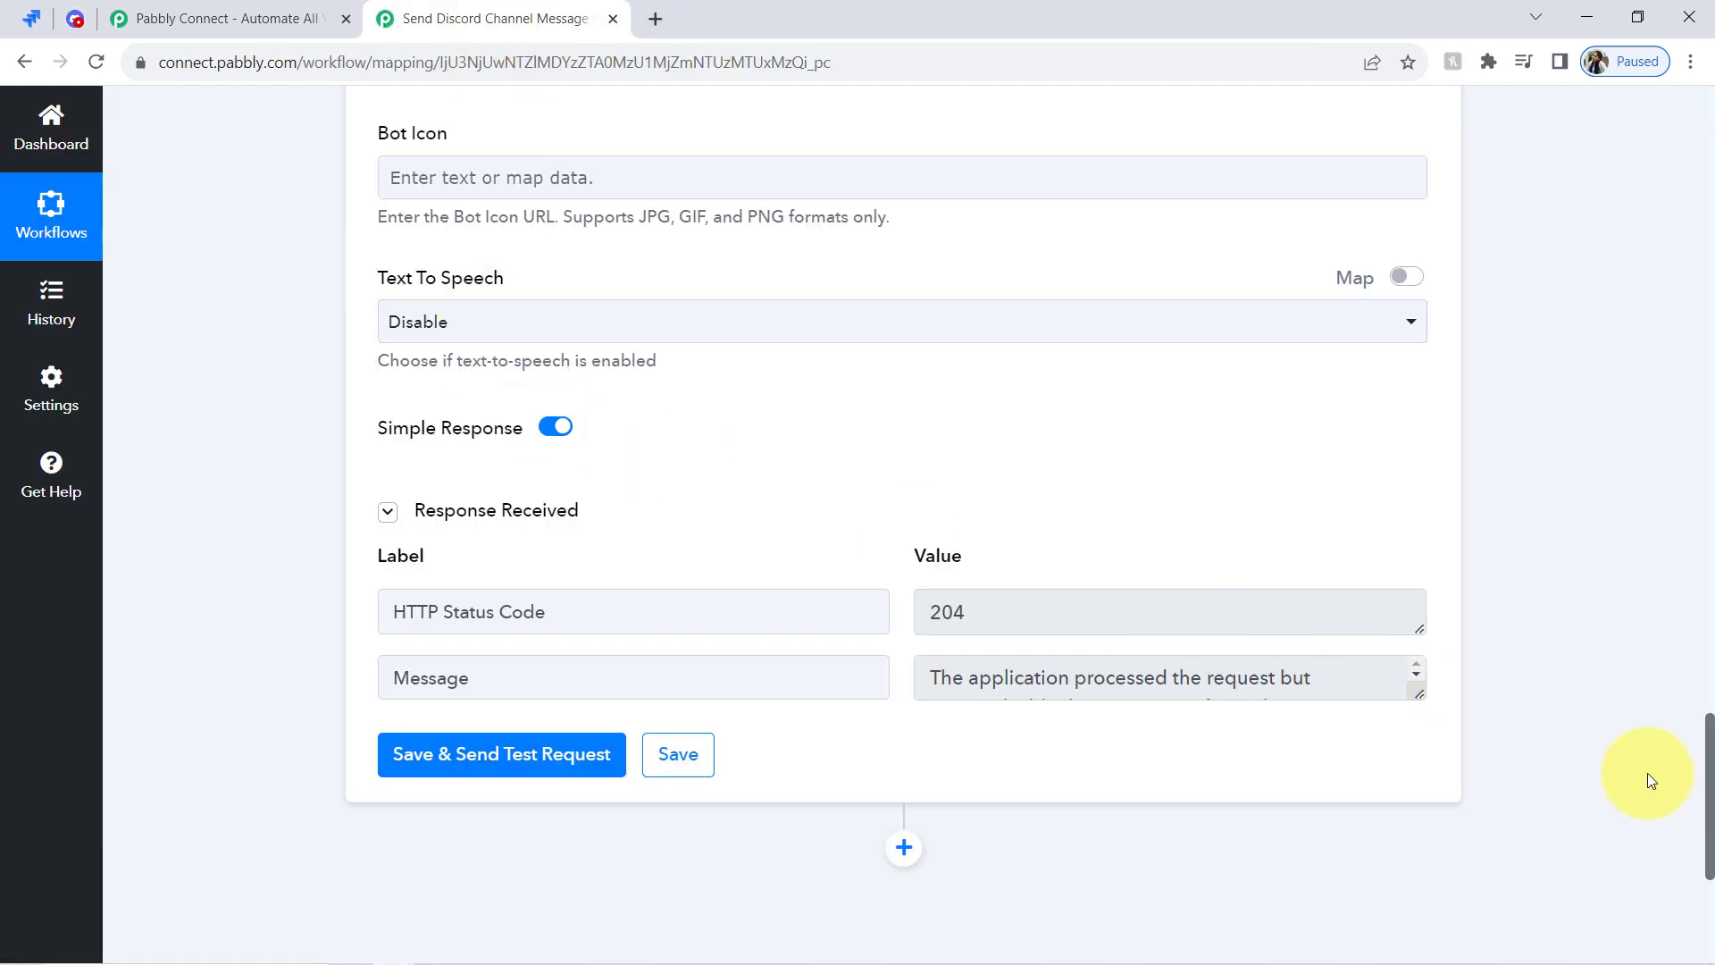
{"action": "left_click_drag", "start_coordinate": [1708, 847], "coordinate": [1676, 688]}
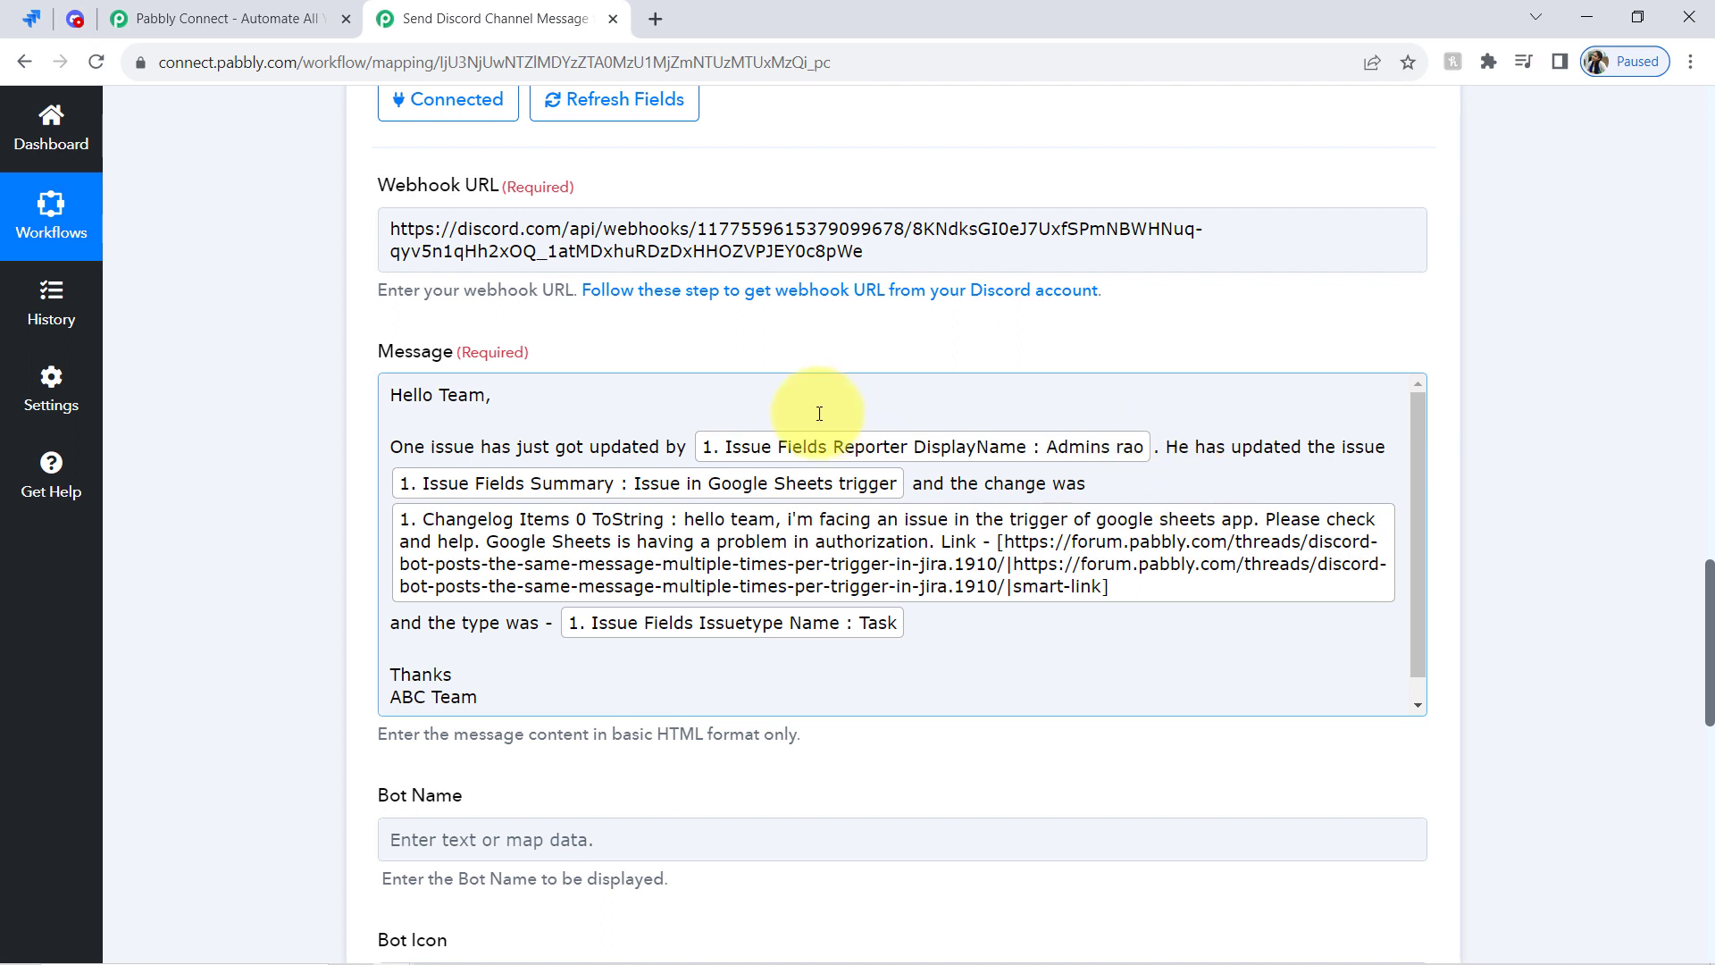
{"action": "left_click", "coordinate": [692, 446]}
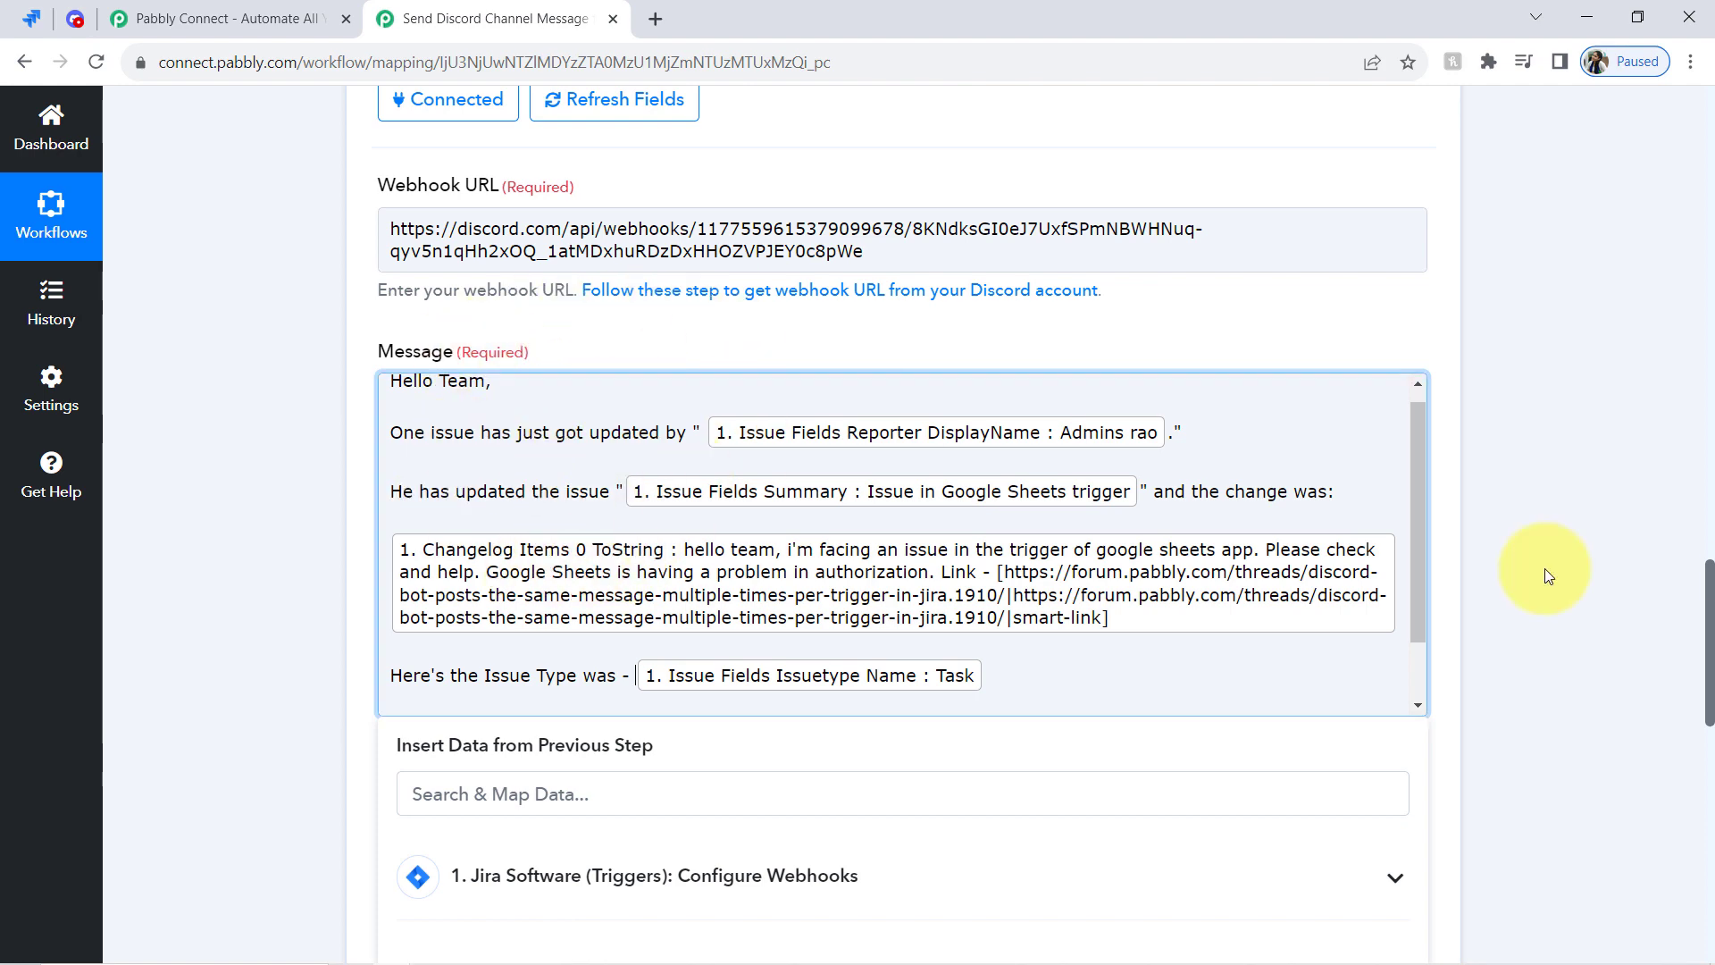
{"action": "left_click_drag", "start_coordinate": [1708, 643], "coordinate": [1710, 815]}
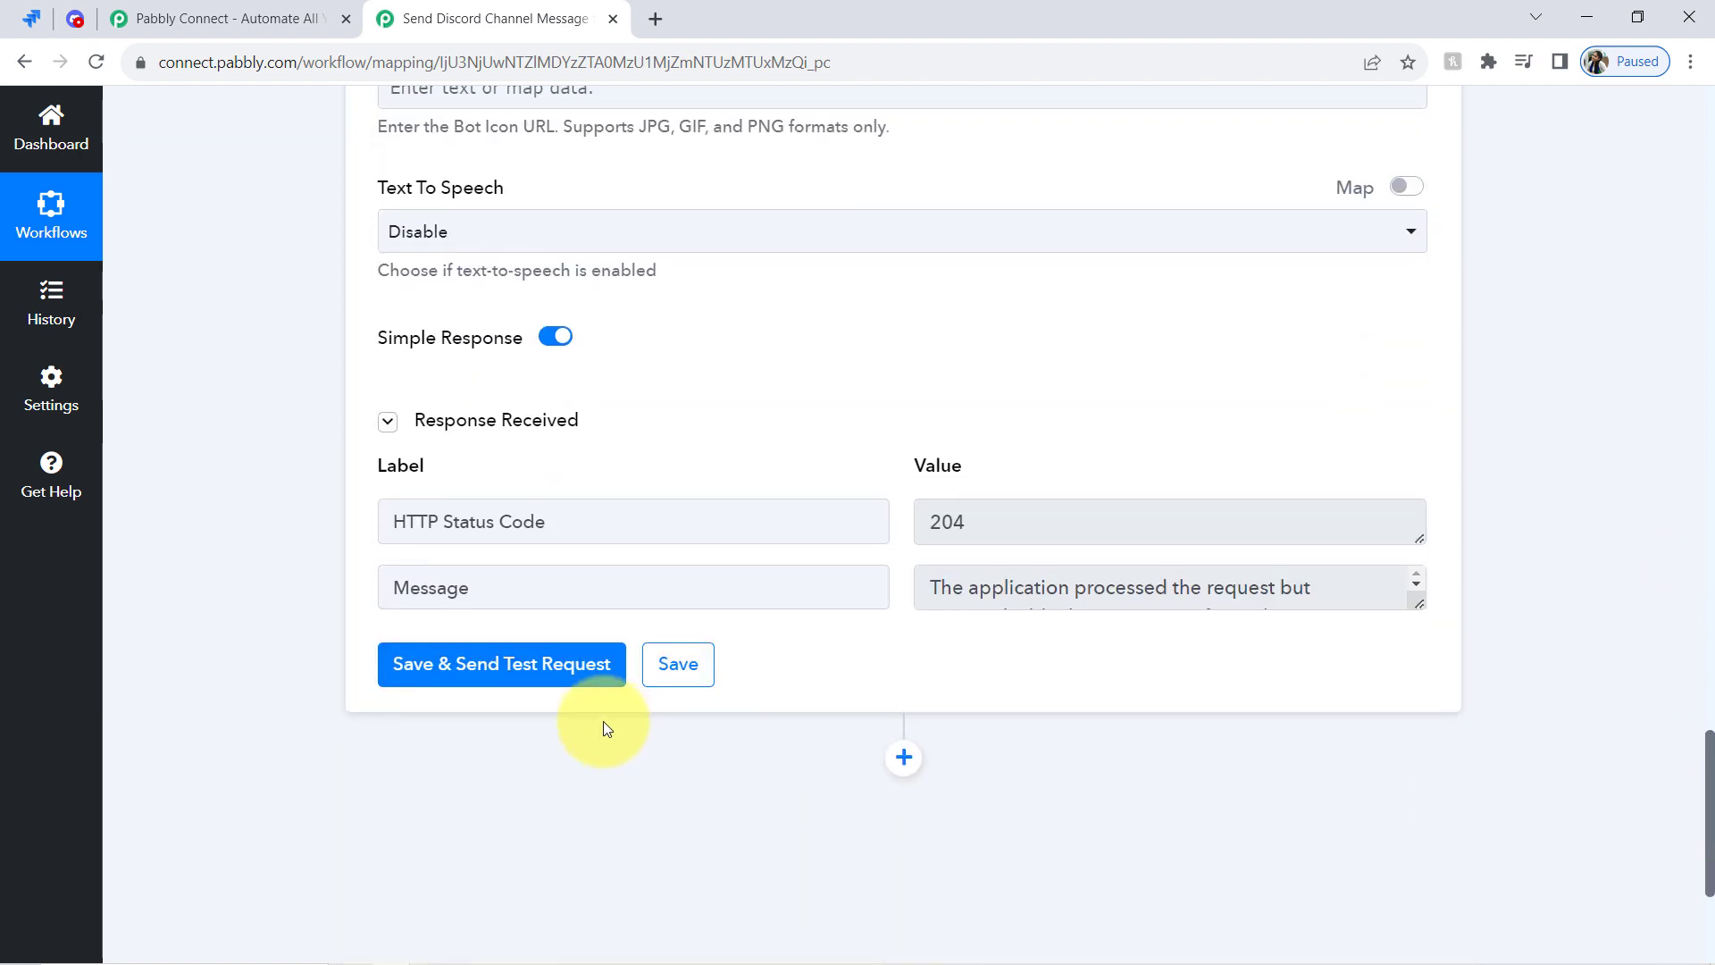
{"action": "left_click", "coordinate": [568, 665]}
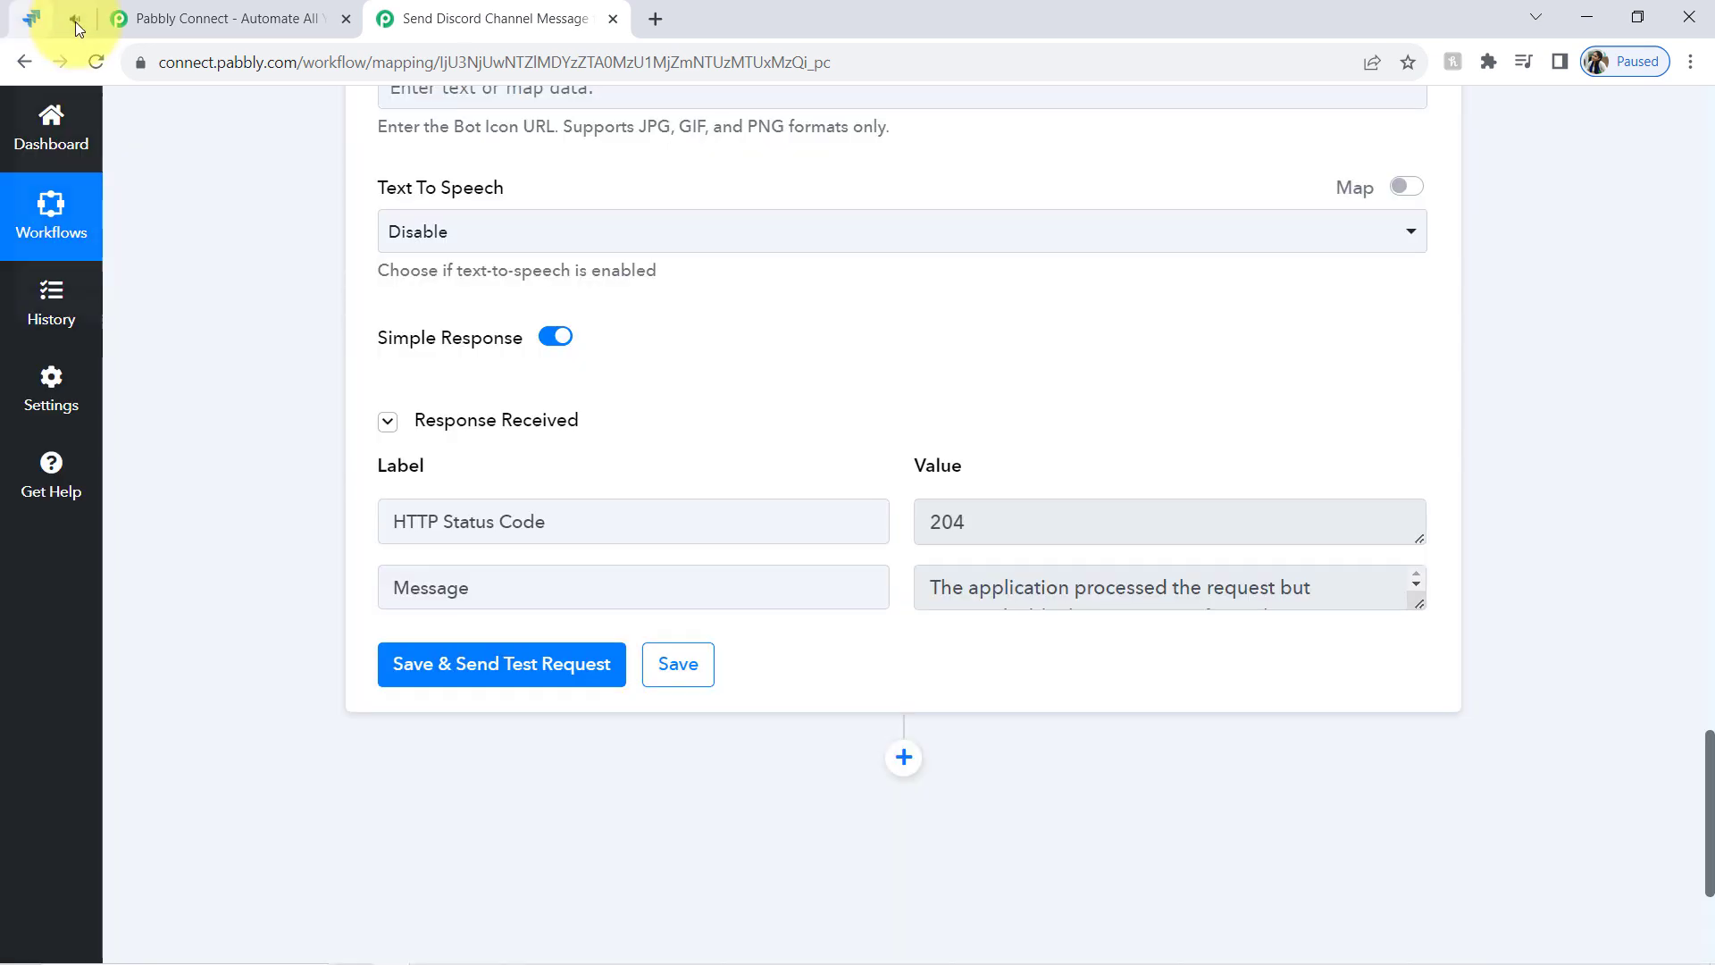
Switch to Discord and examine the reformatted message in #event-updates line by line, from the updater's name to the issue type and sign-off
{"action": "left_click", "coordinate": [79, 24]}
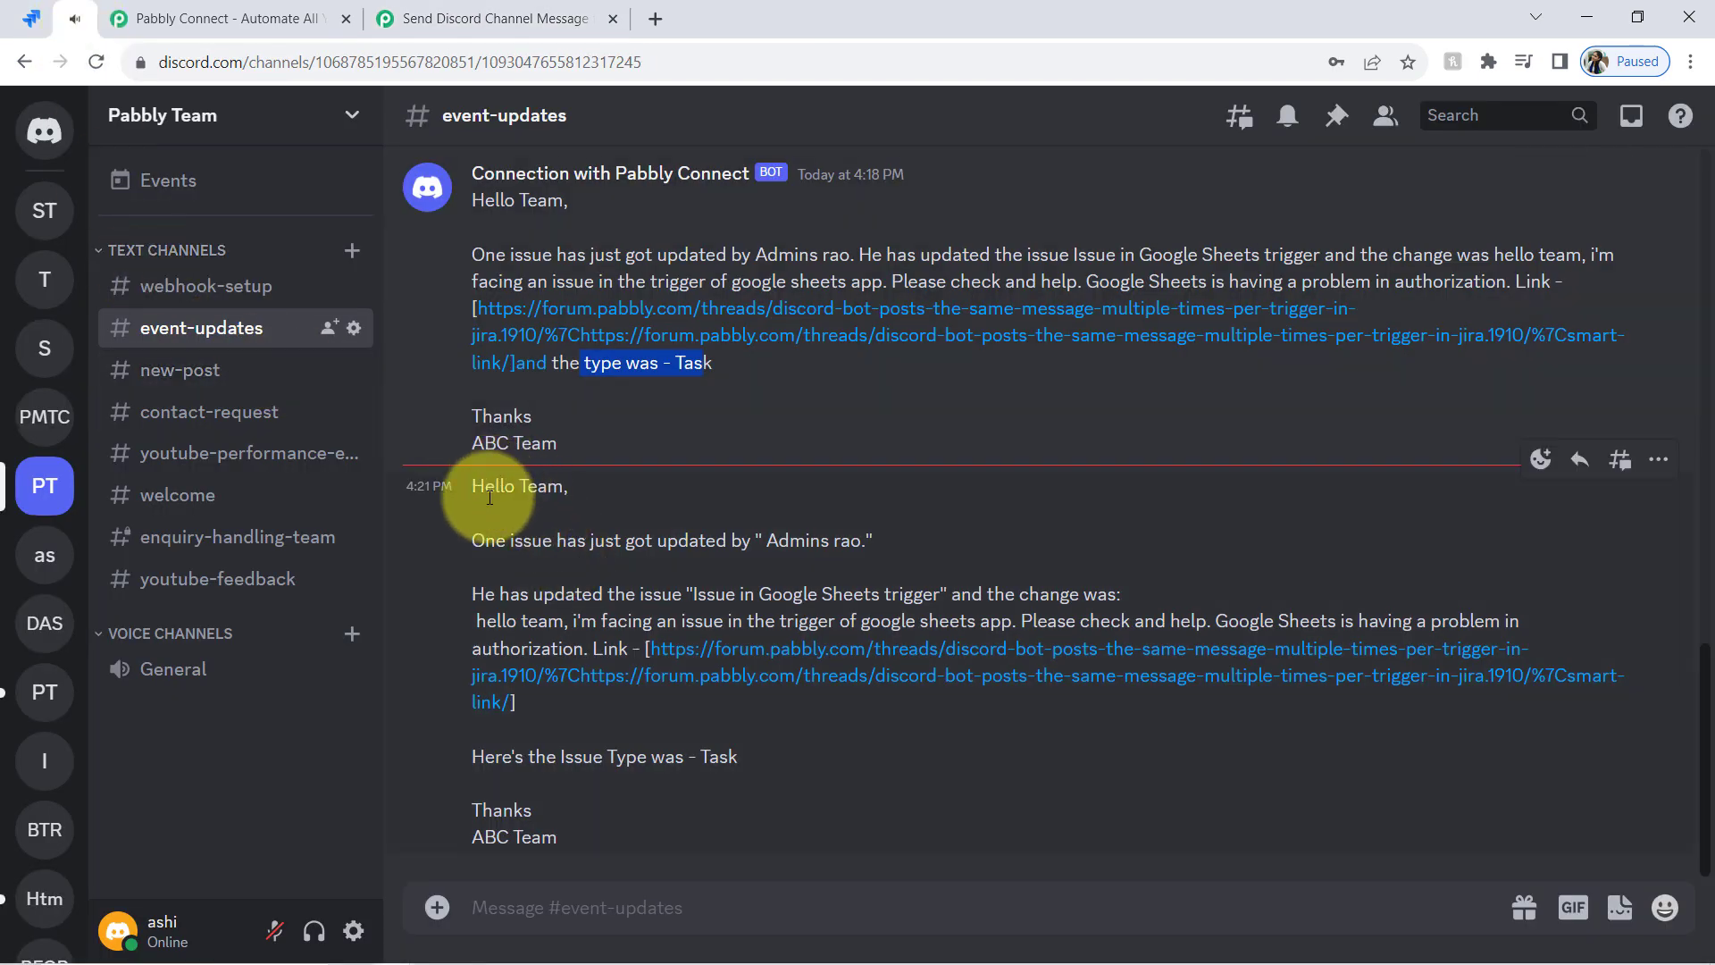
{"action": "left_click_drag", "start_coordinate": [482, 496], "coordinate": [526, 822]}
{"action": "left_click", "coordinate": [525, 822]}
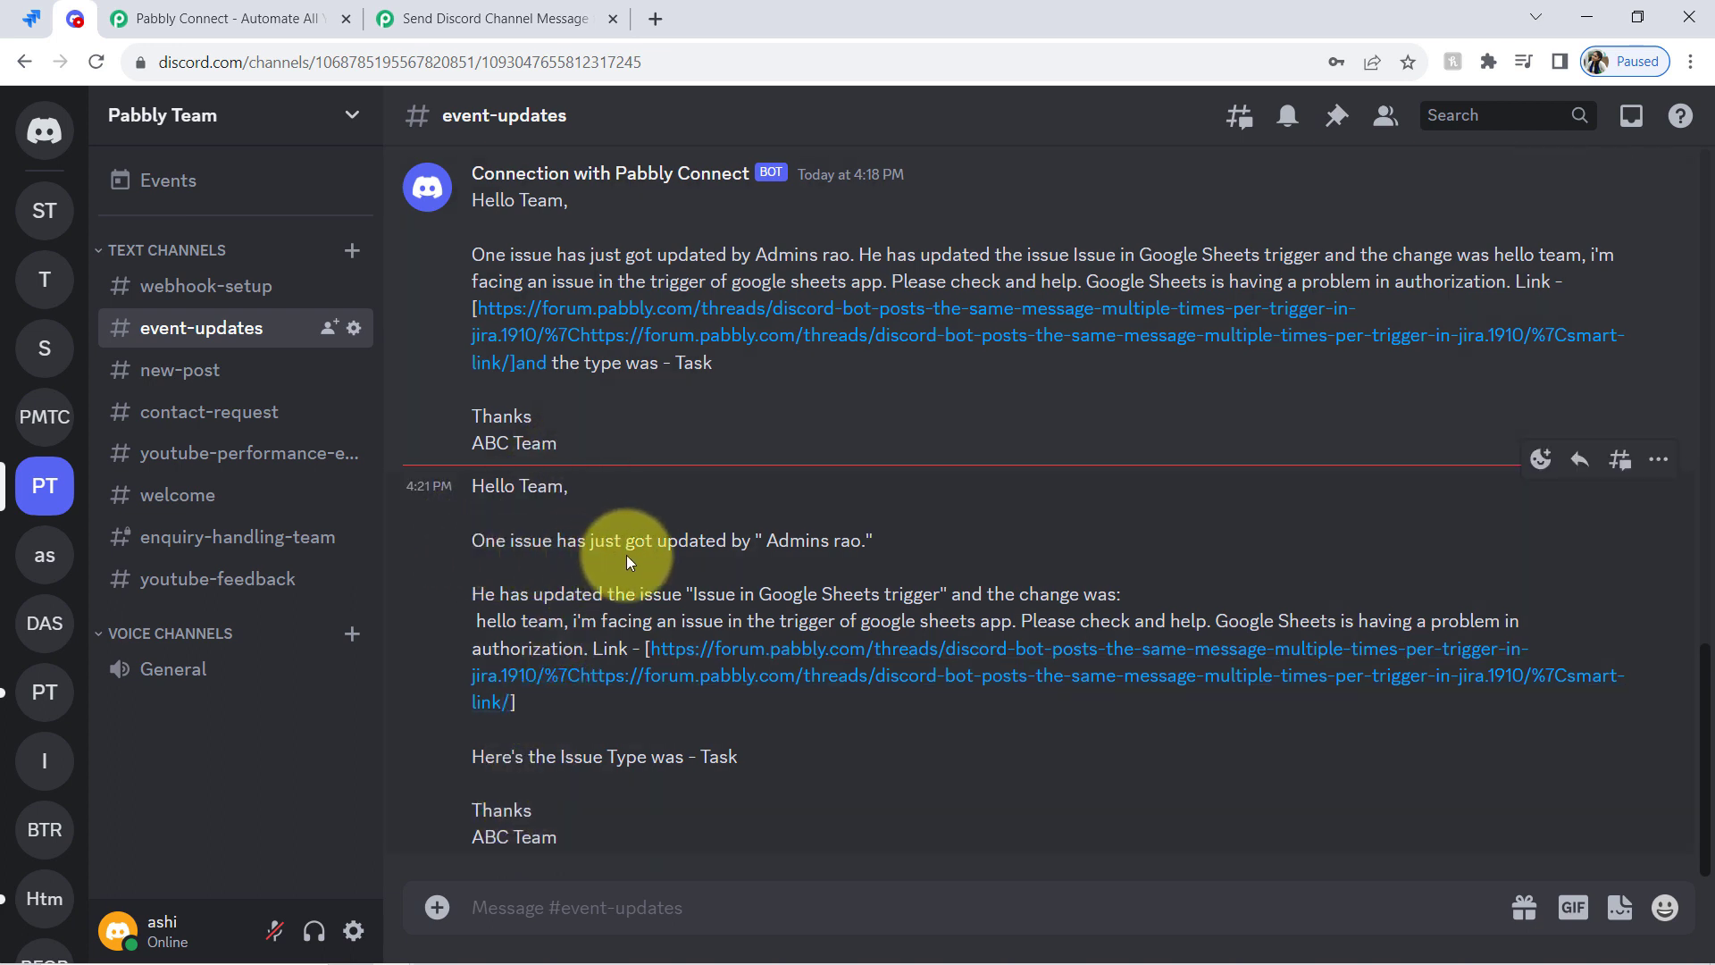
{"action": "left_click_drag", "start_coordinate": [728, 541], "coordinate": [874, 541]}
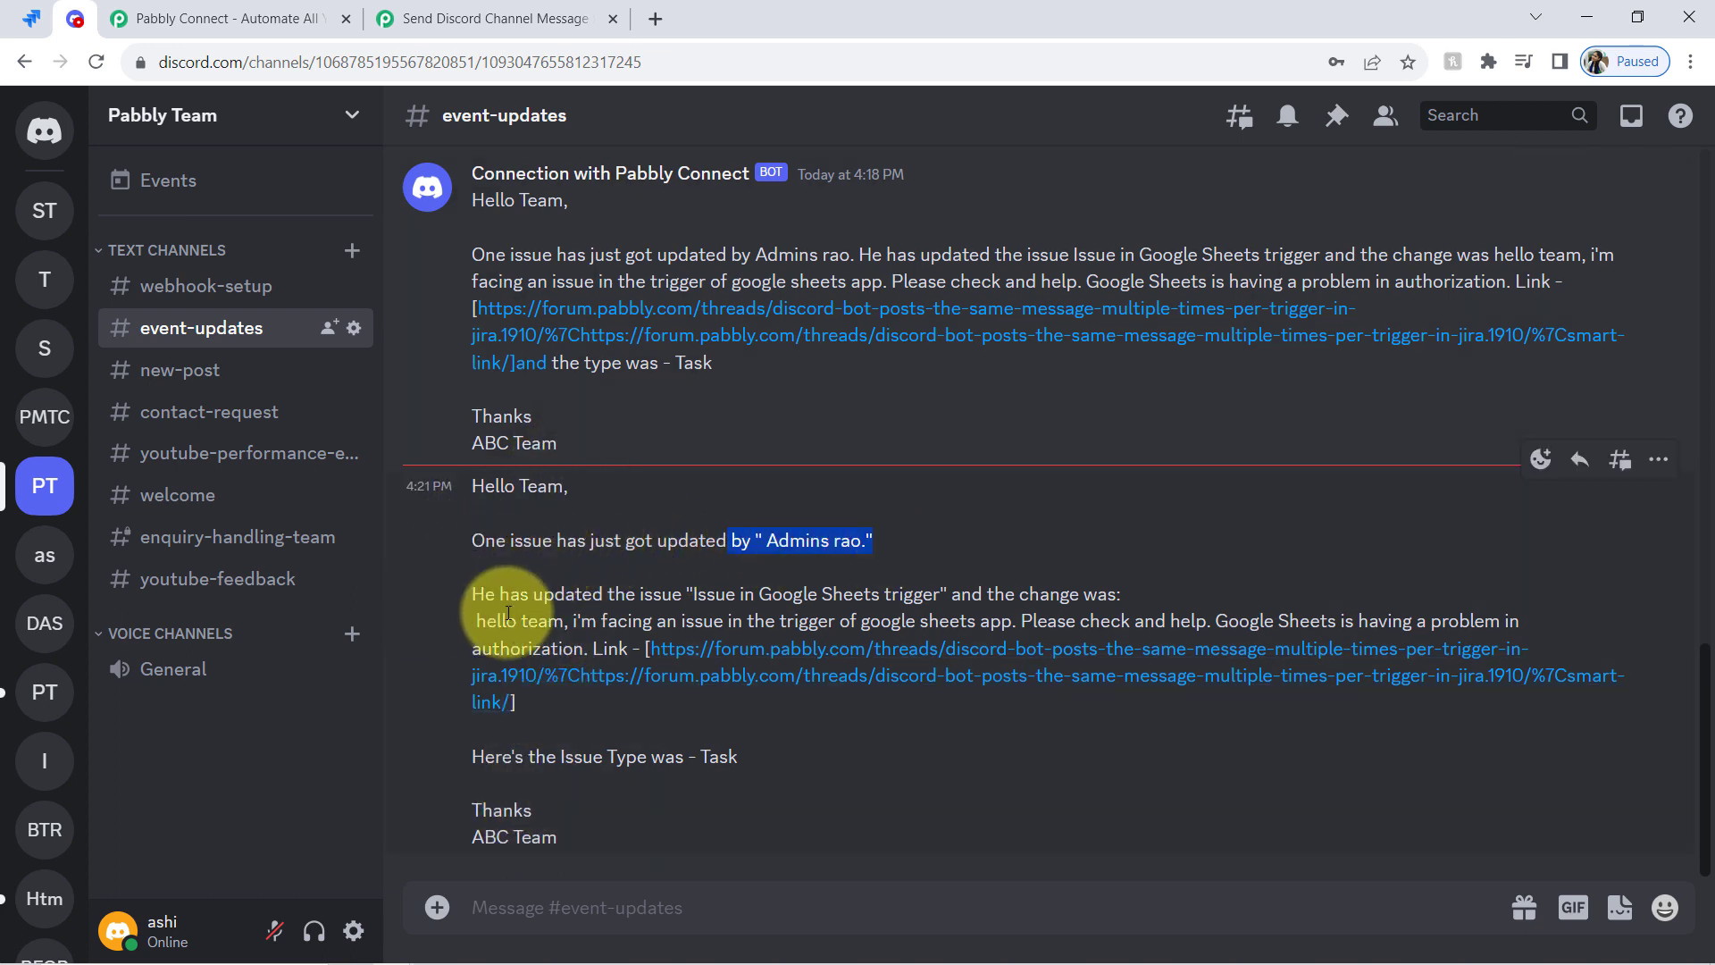
{"action": "left_click_drag", "start_coordinate": [715, 594], "coordinate": [926, 599]}
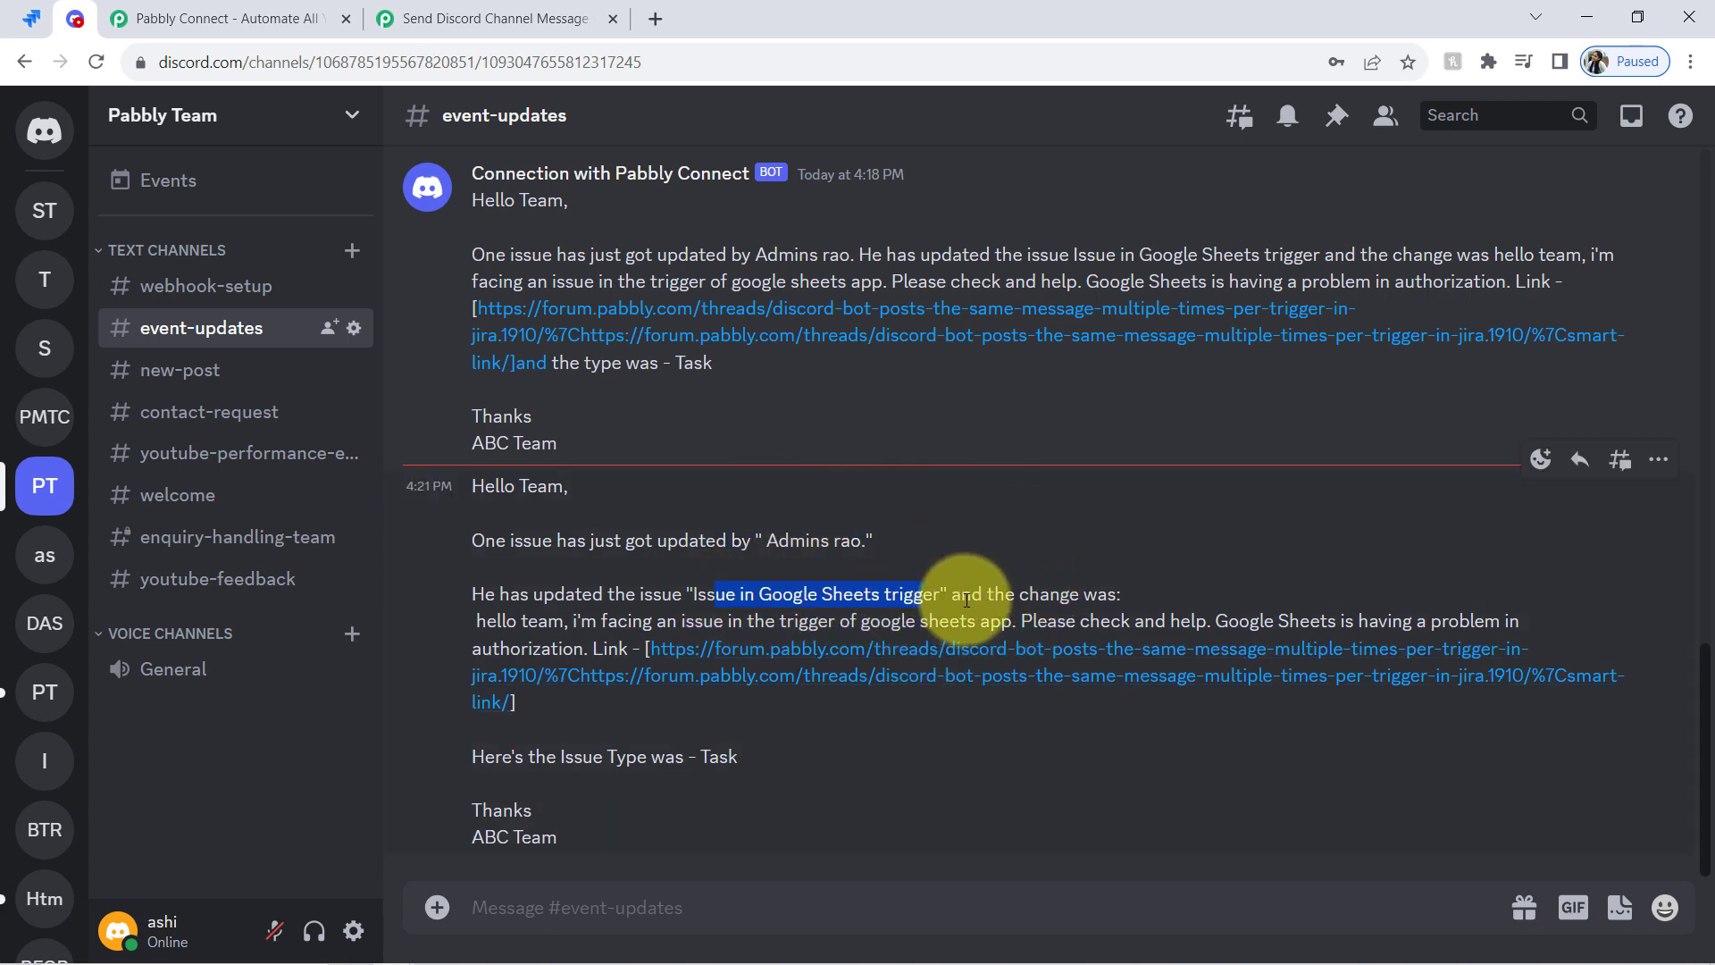
{"action": "left_click_drag", "start_coordinate": [967, 600], "coordinate": [1143, 597]}
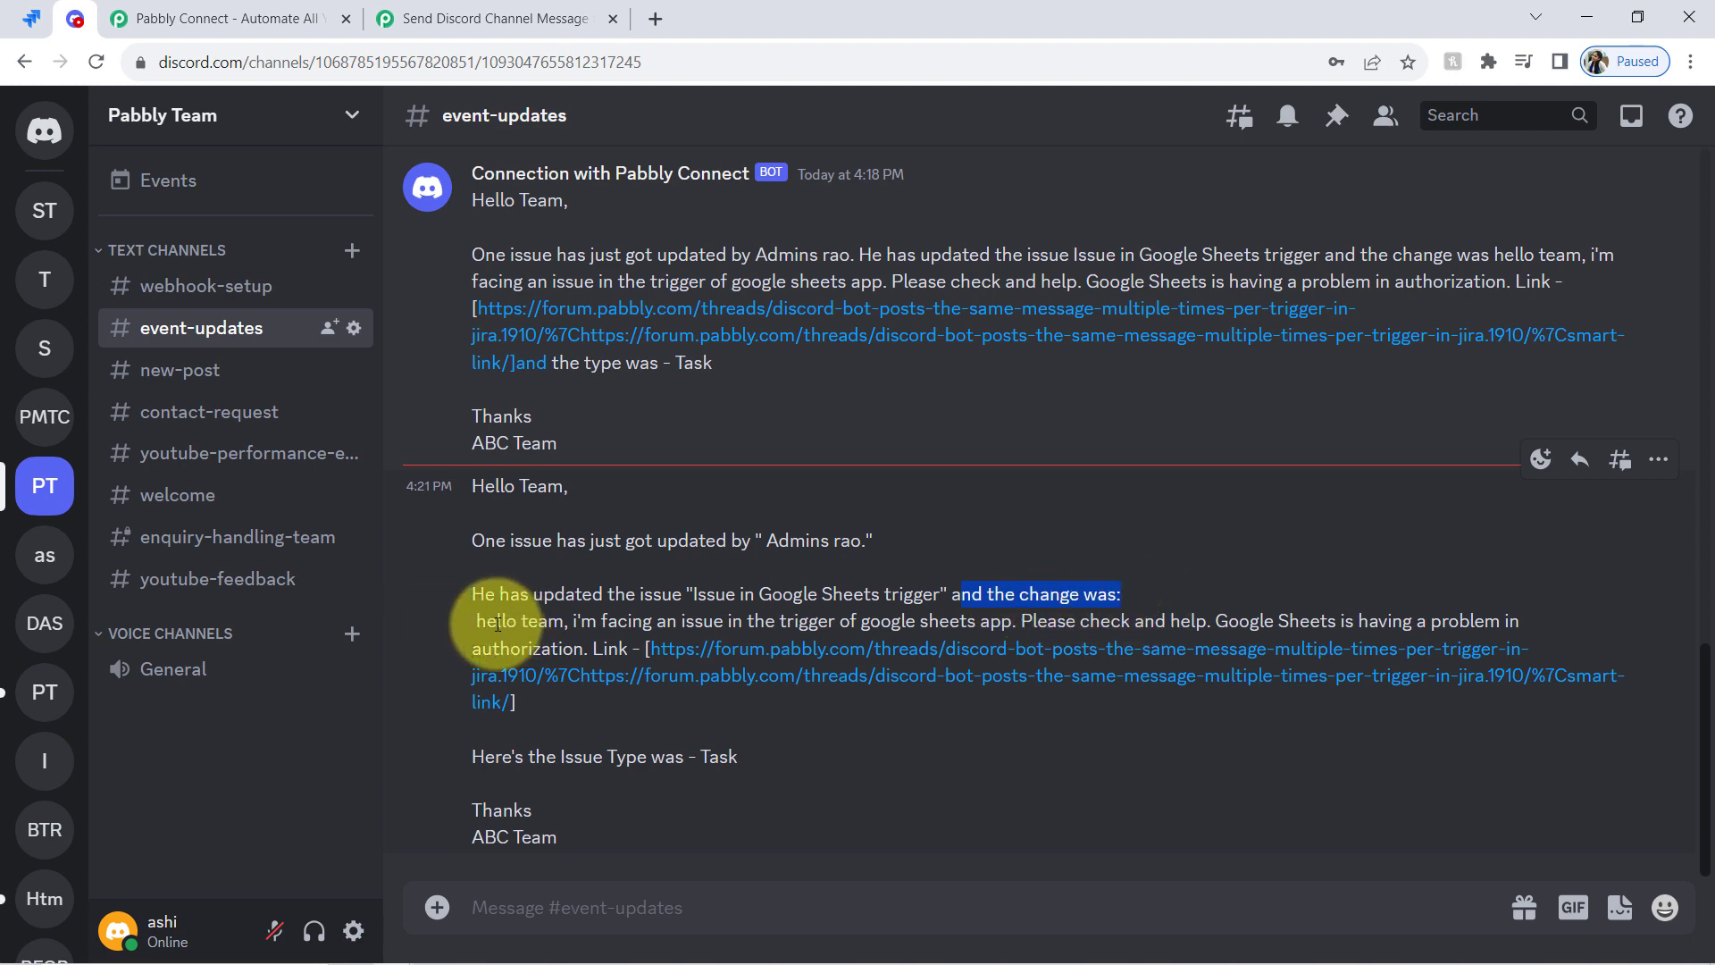
{"action": "left_click_drag", "start_coordinate": [498, 623], "coordinate": [517, 700]}
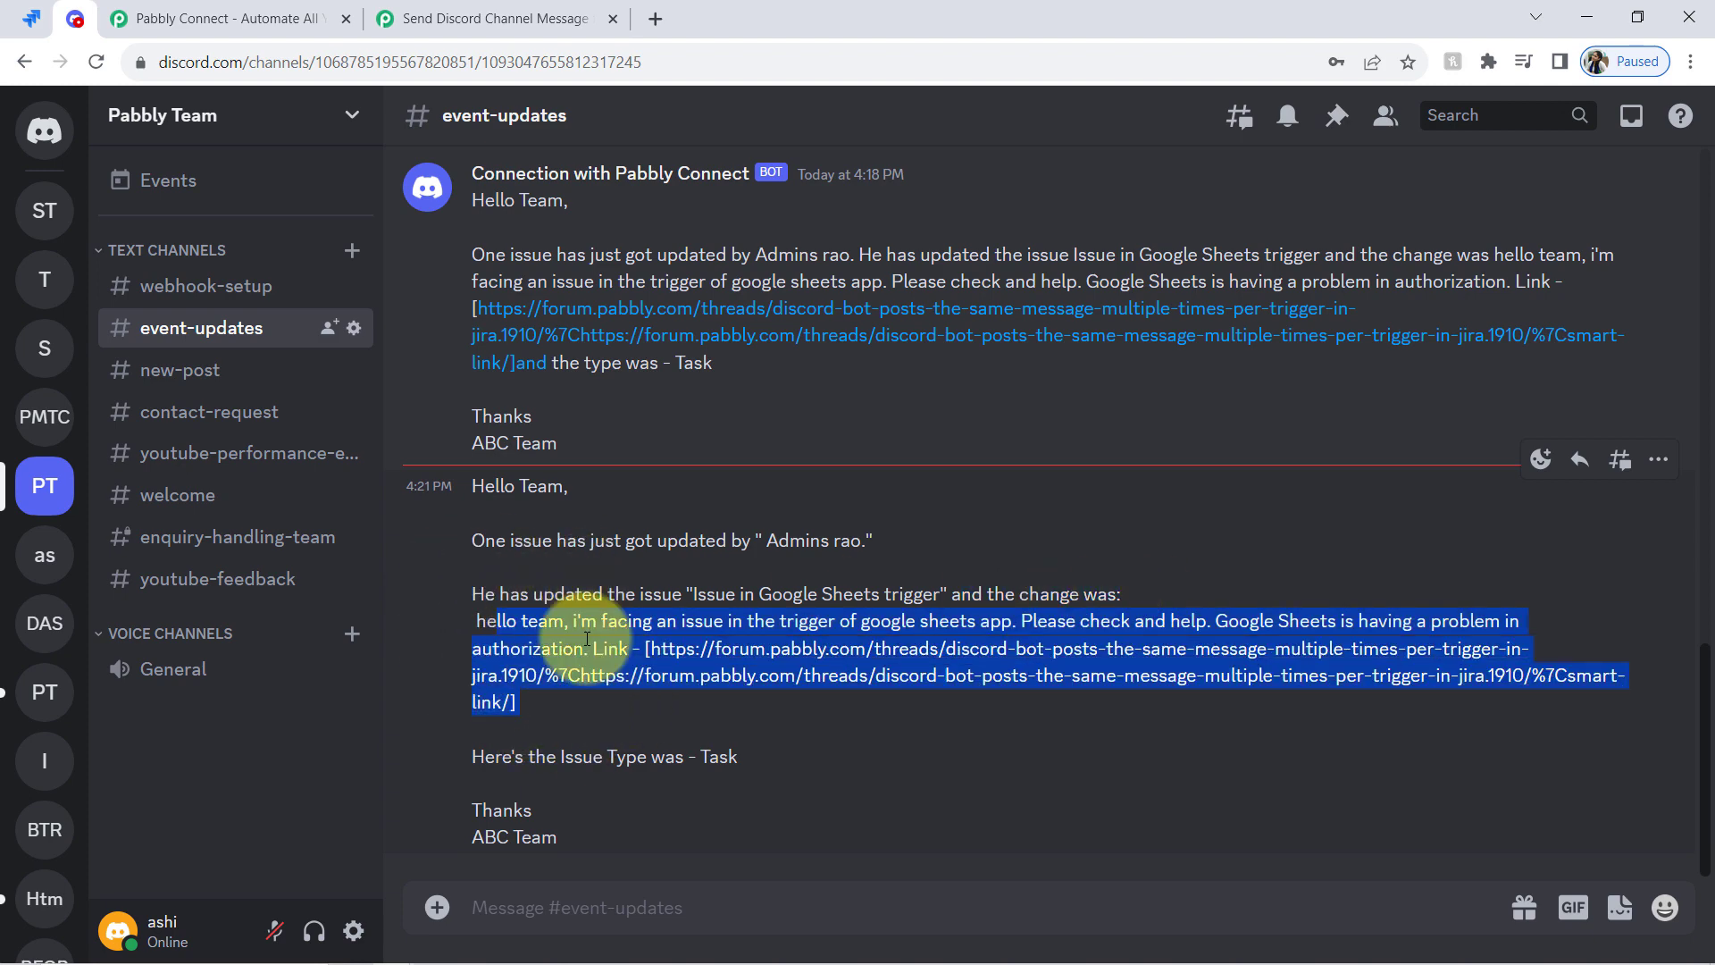
{"action": "left_click_drag", "start_coordinate": [502, 757], "coordinate": [716, 759]}
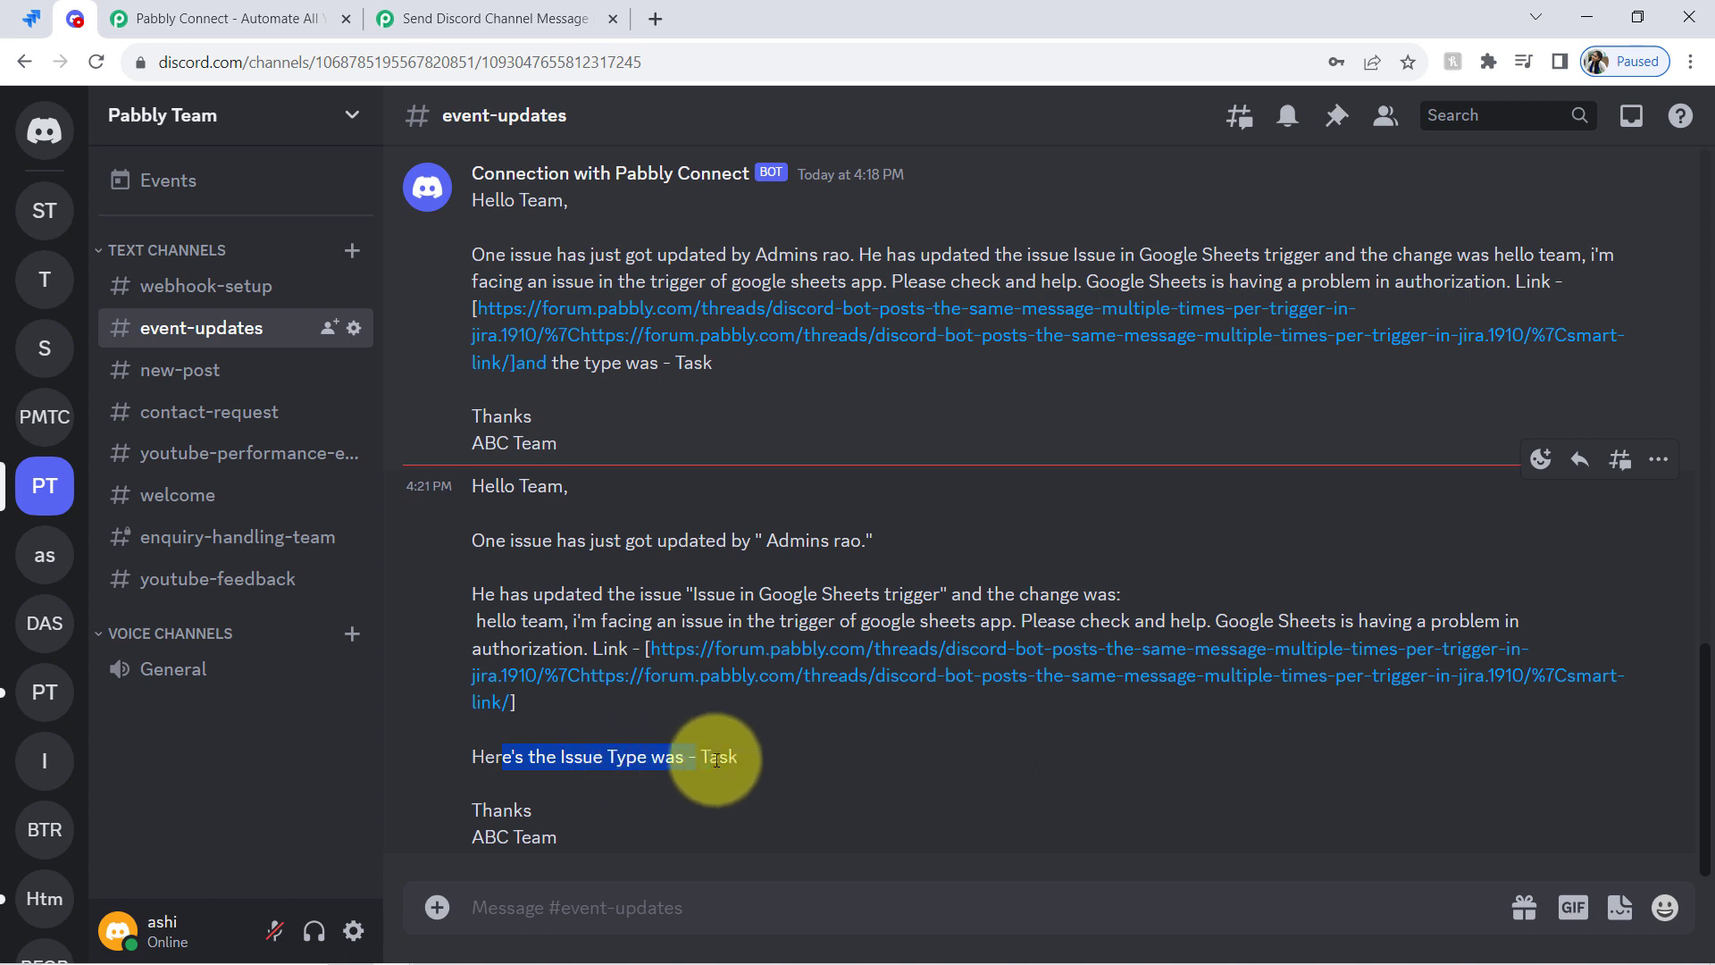
{"action": "left_click", "coordinate": [542, 800]}
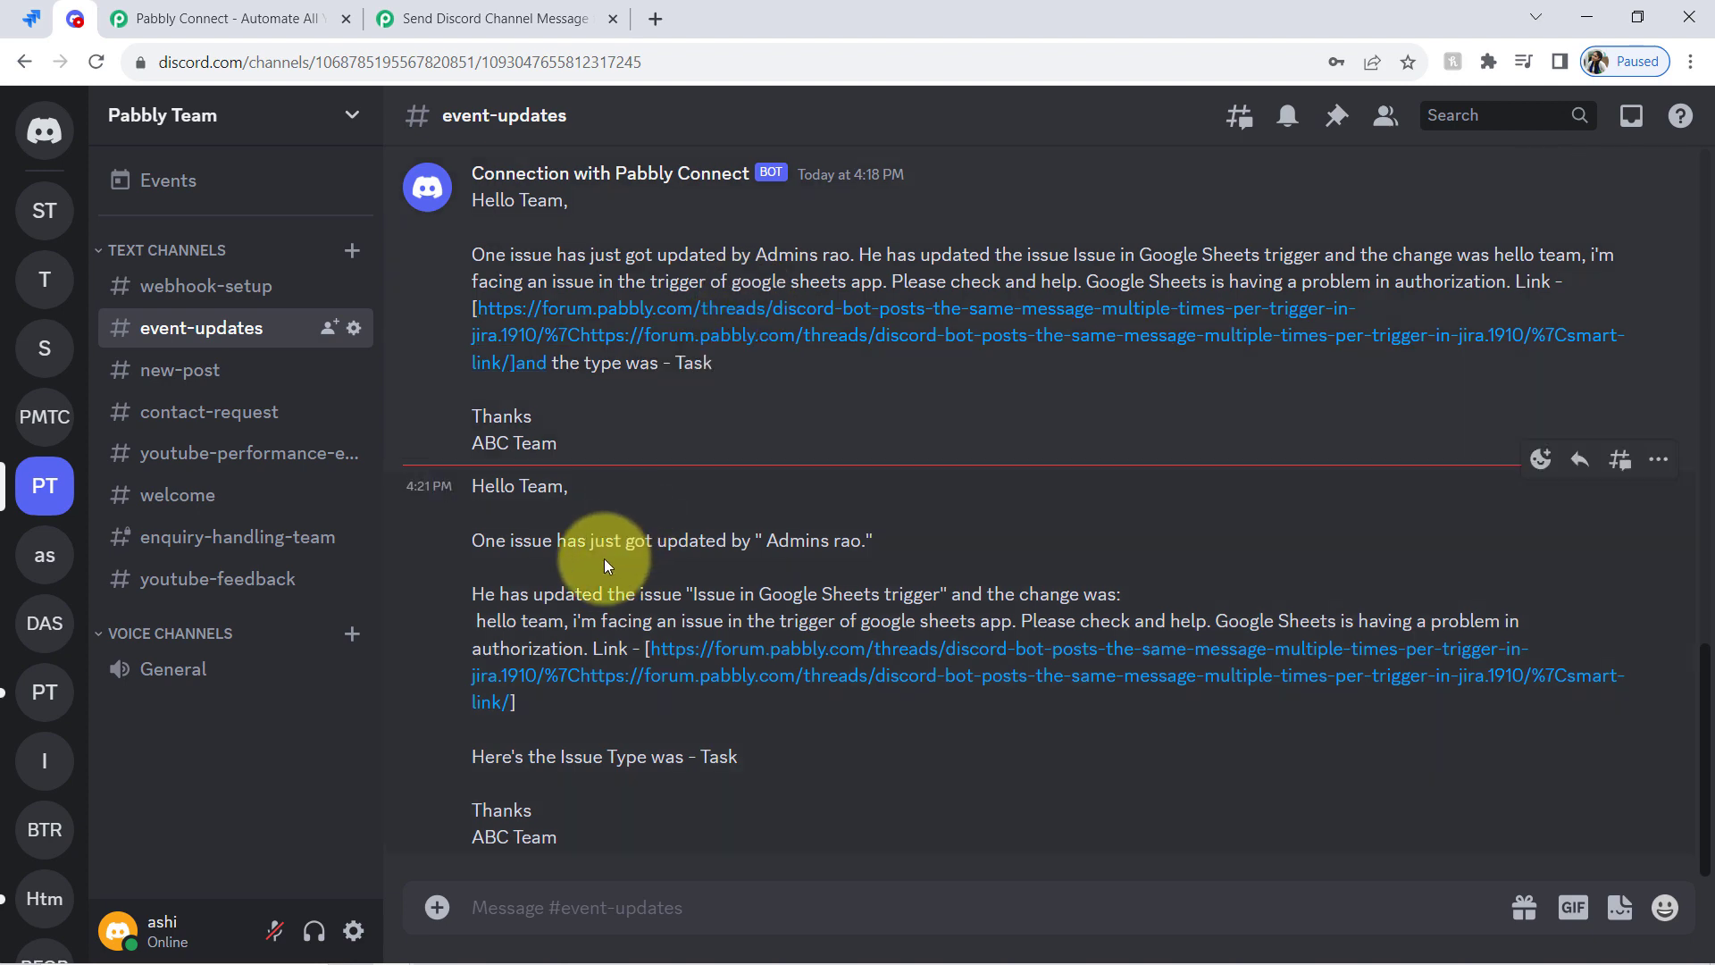
Return to the Pabbly Connect workflow and collapse both the Jira Software trigger and the Discord action
{"action": "left_click", "coordinate": [483, 18]}
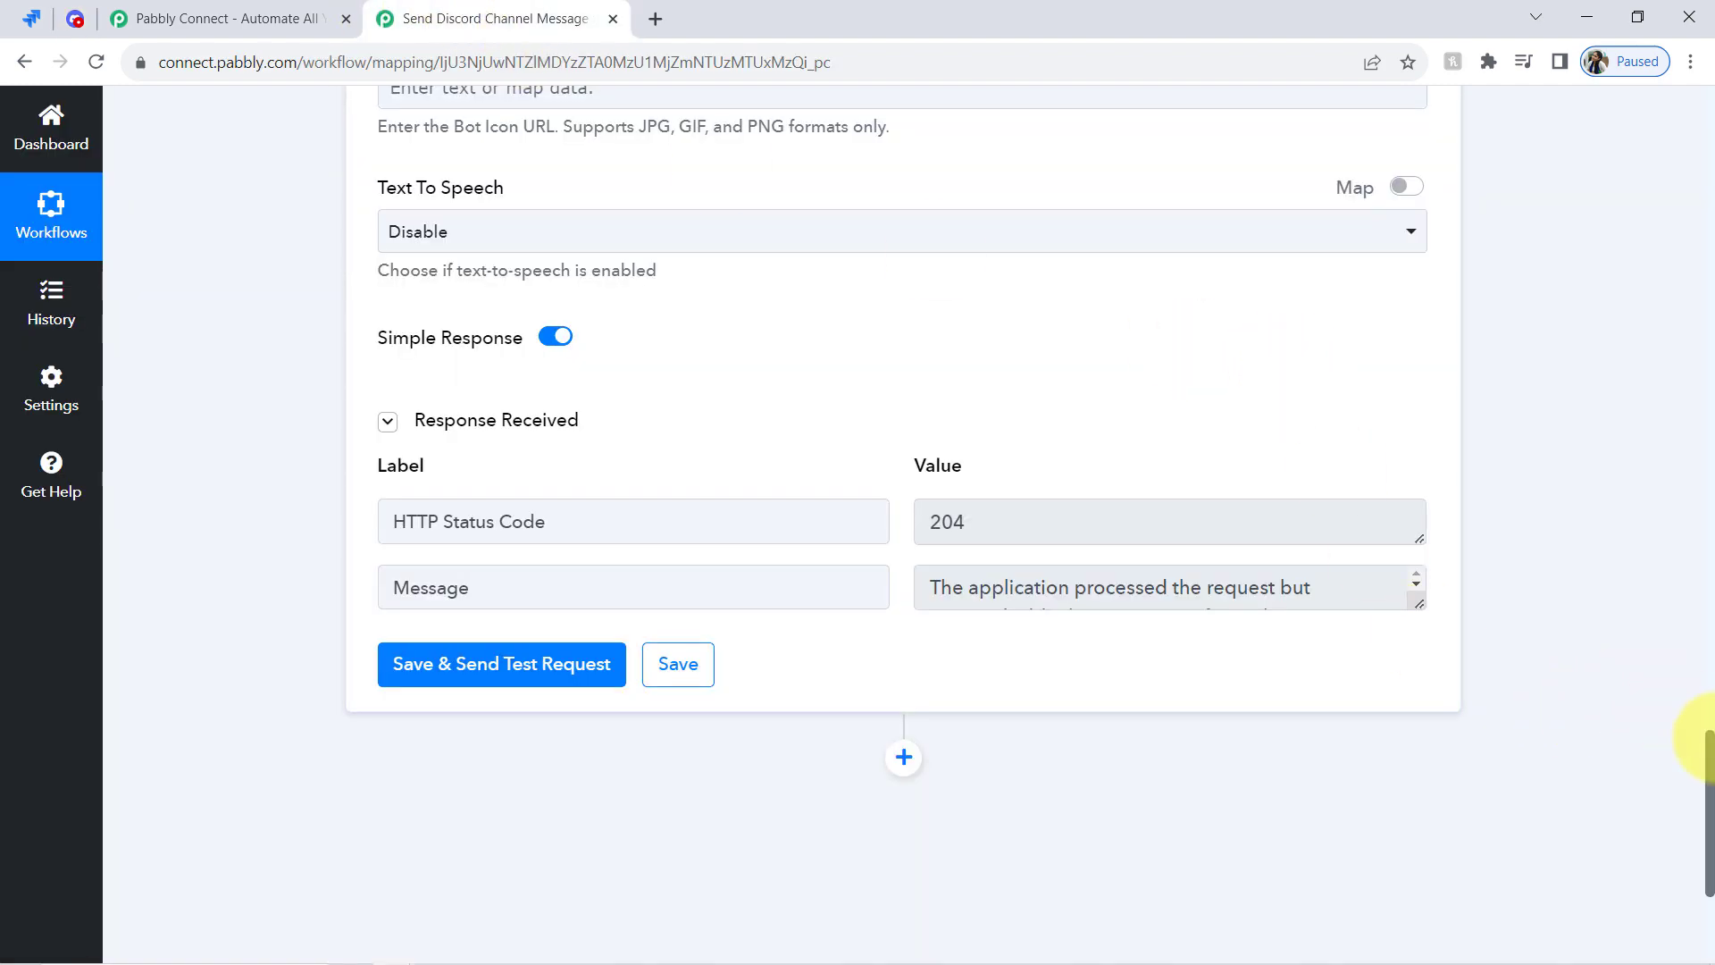
{"action": "left_click_drag", "start_coordinate": [1710, 790], "coordinate": [1710, 134]}
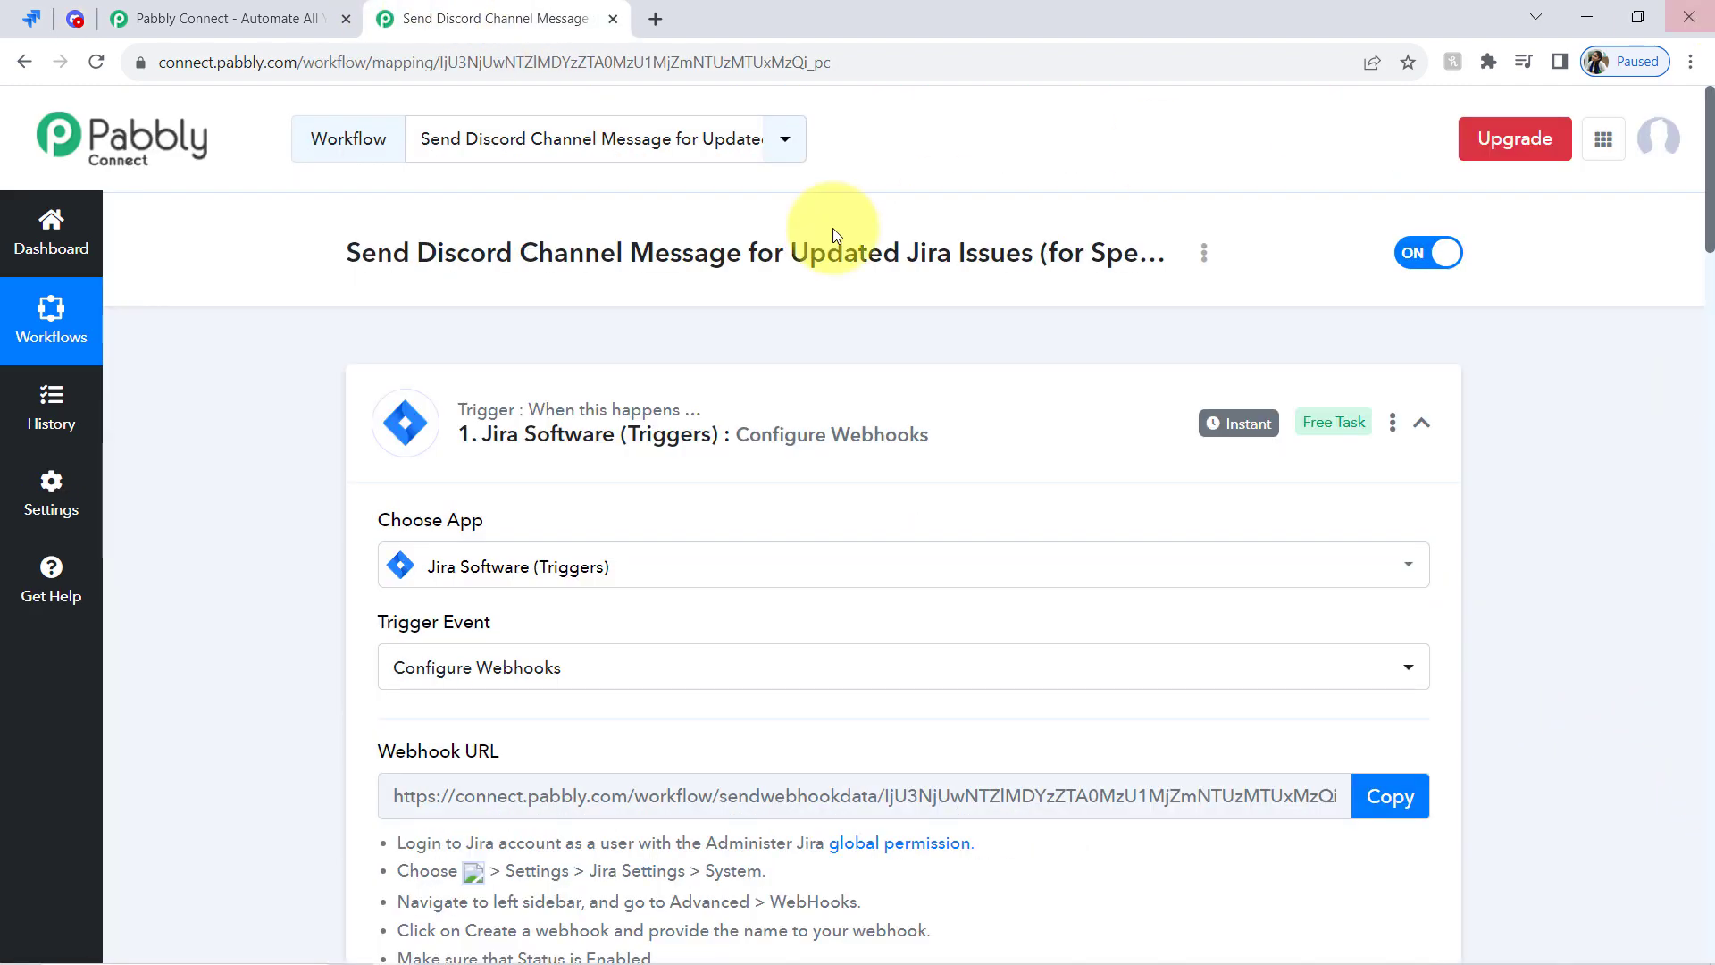
{"action": "left_click", "coordinate": [562, 432]}
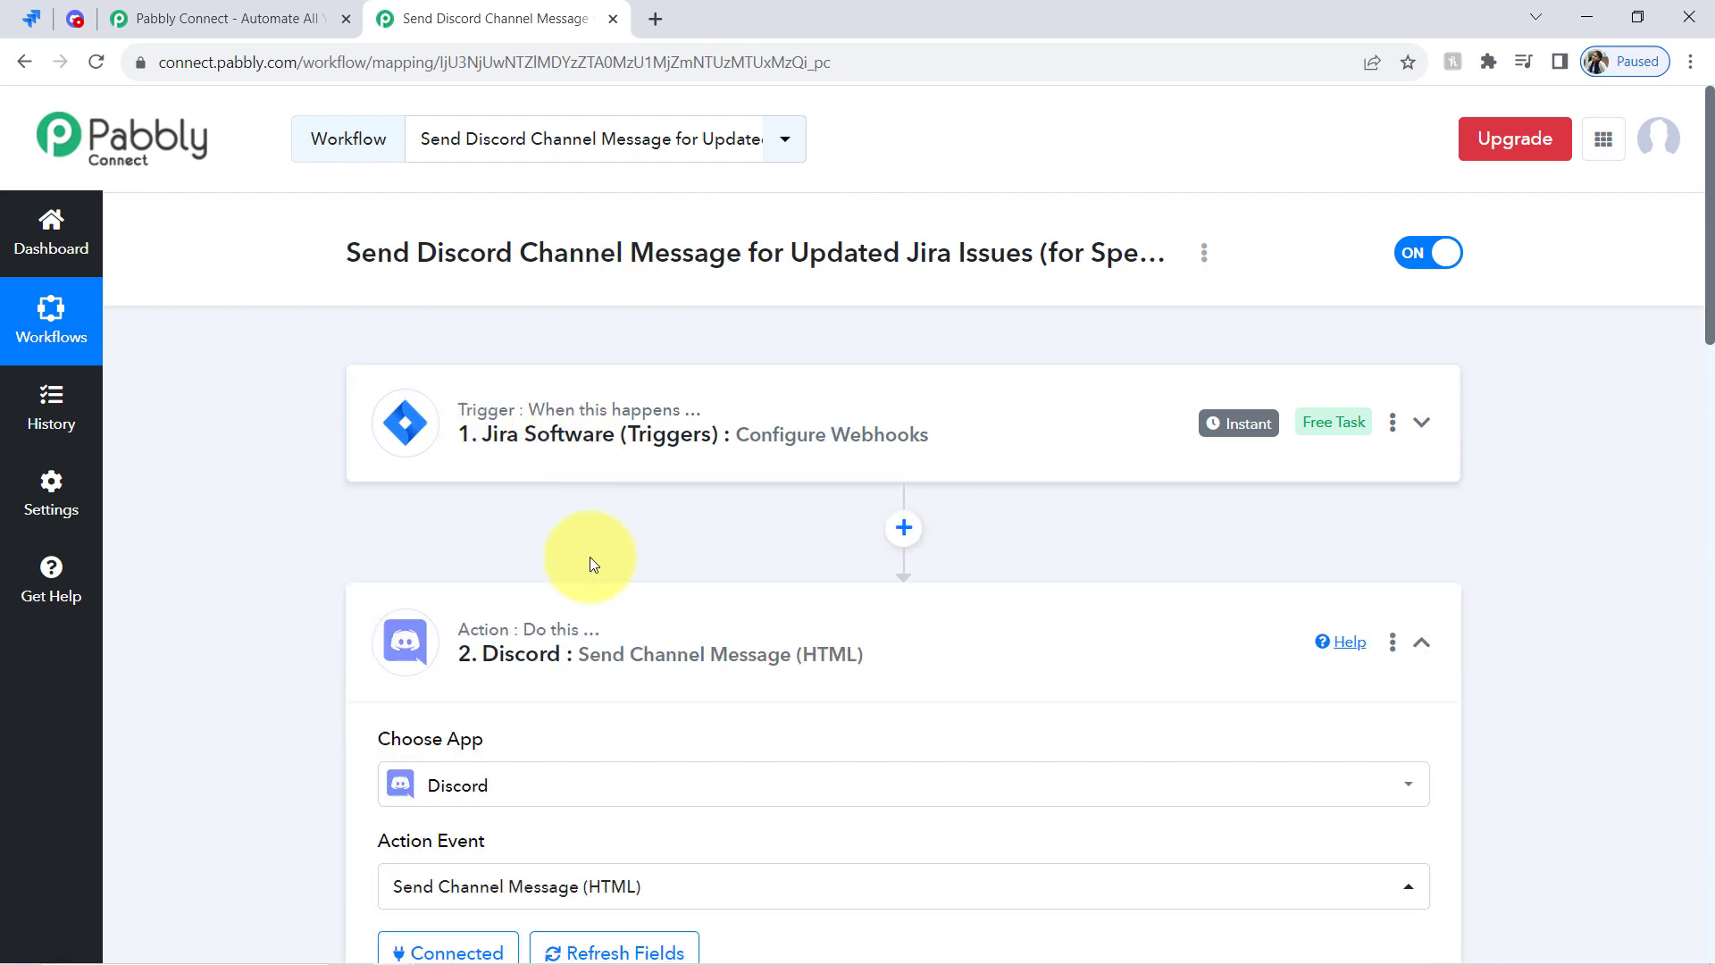
{"action": "left_click", "coordinate": [527, 636]}
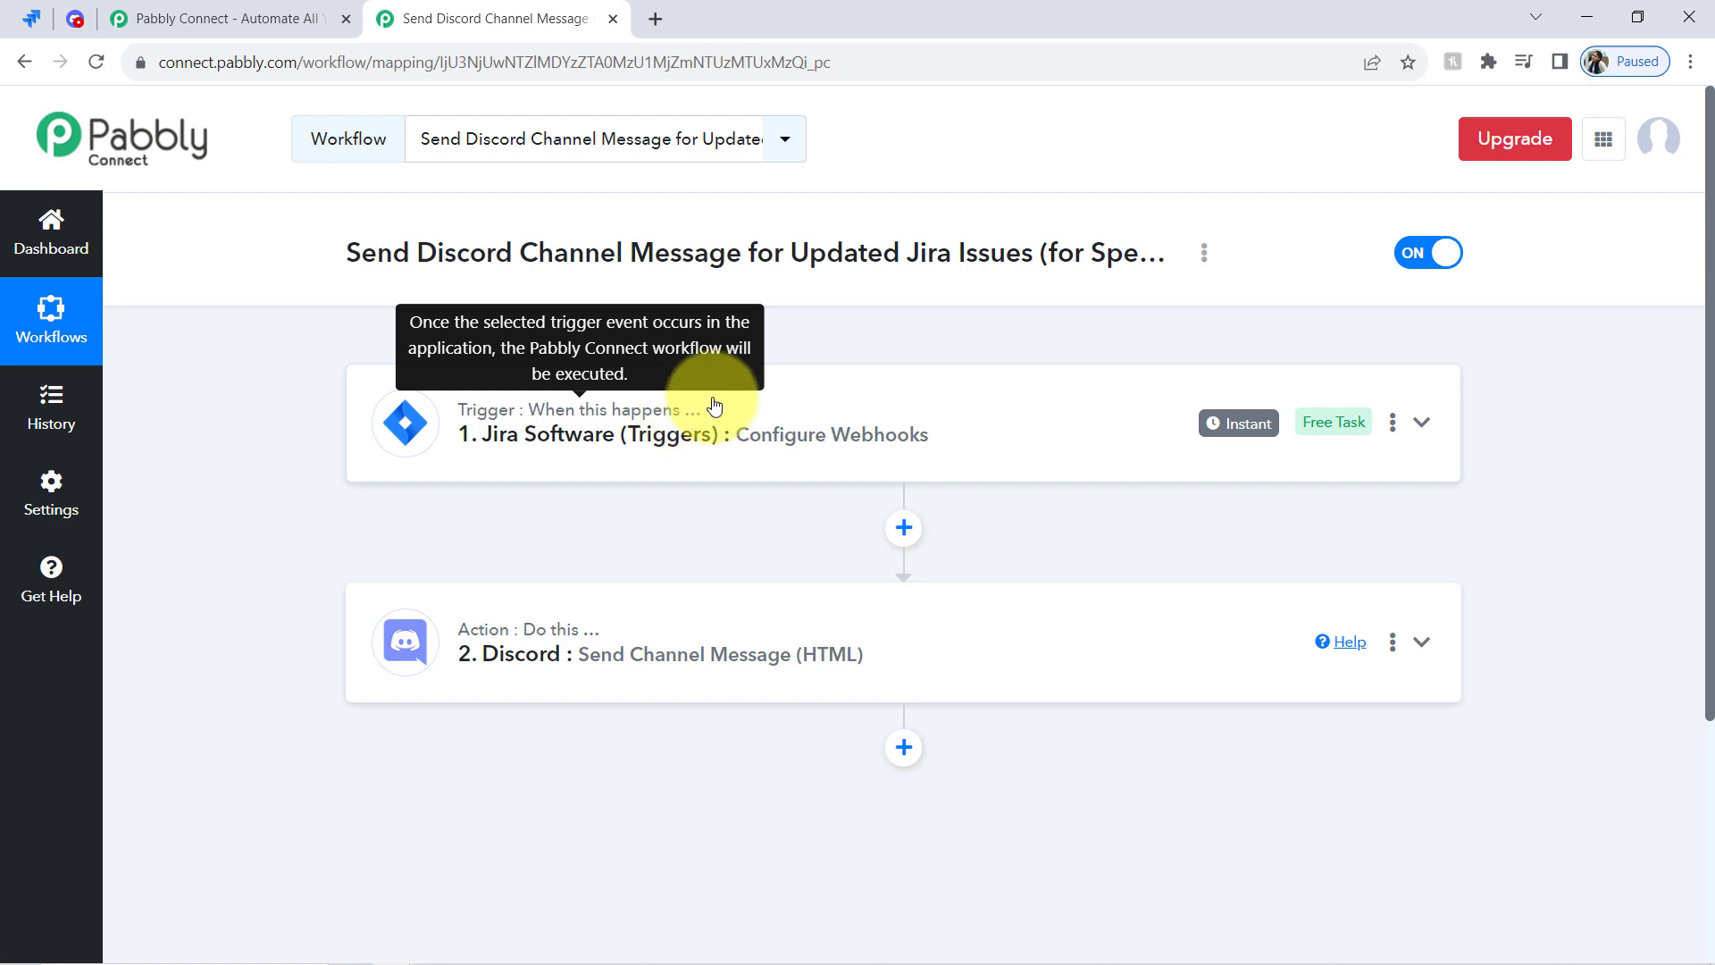
Copy the workflow's share link and close the Share Workflow dialog
{"action": "left_click", "coordinate": [1204, 255]}
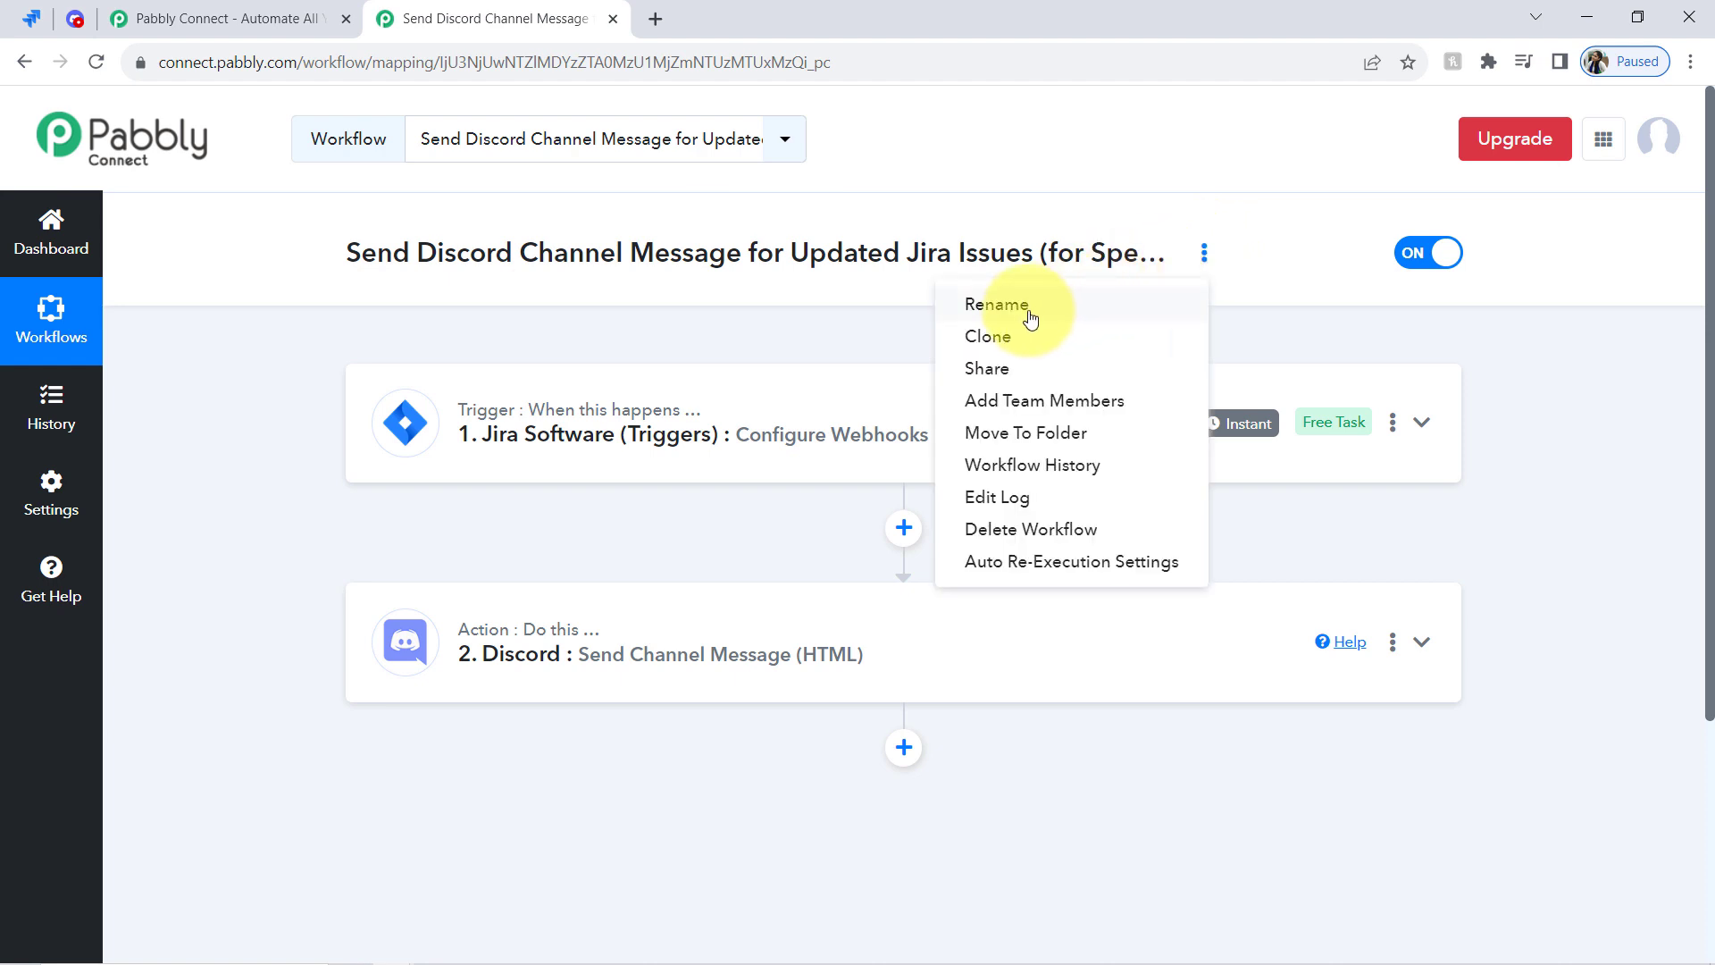
{"action": "left_click", "coordinate": [978, 366]}
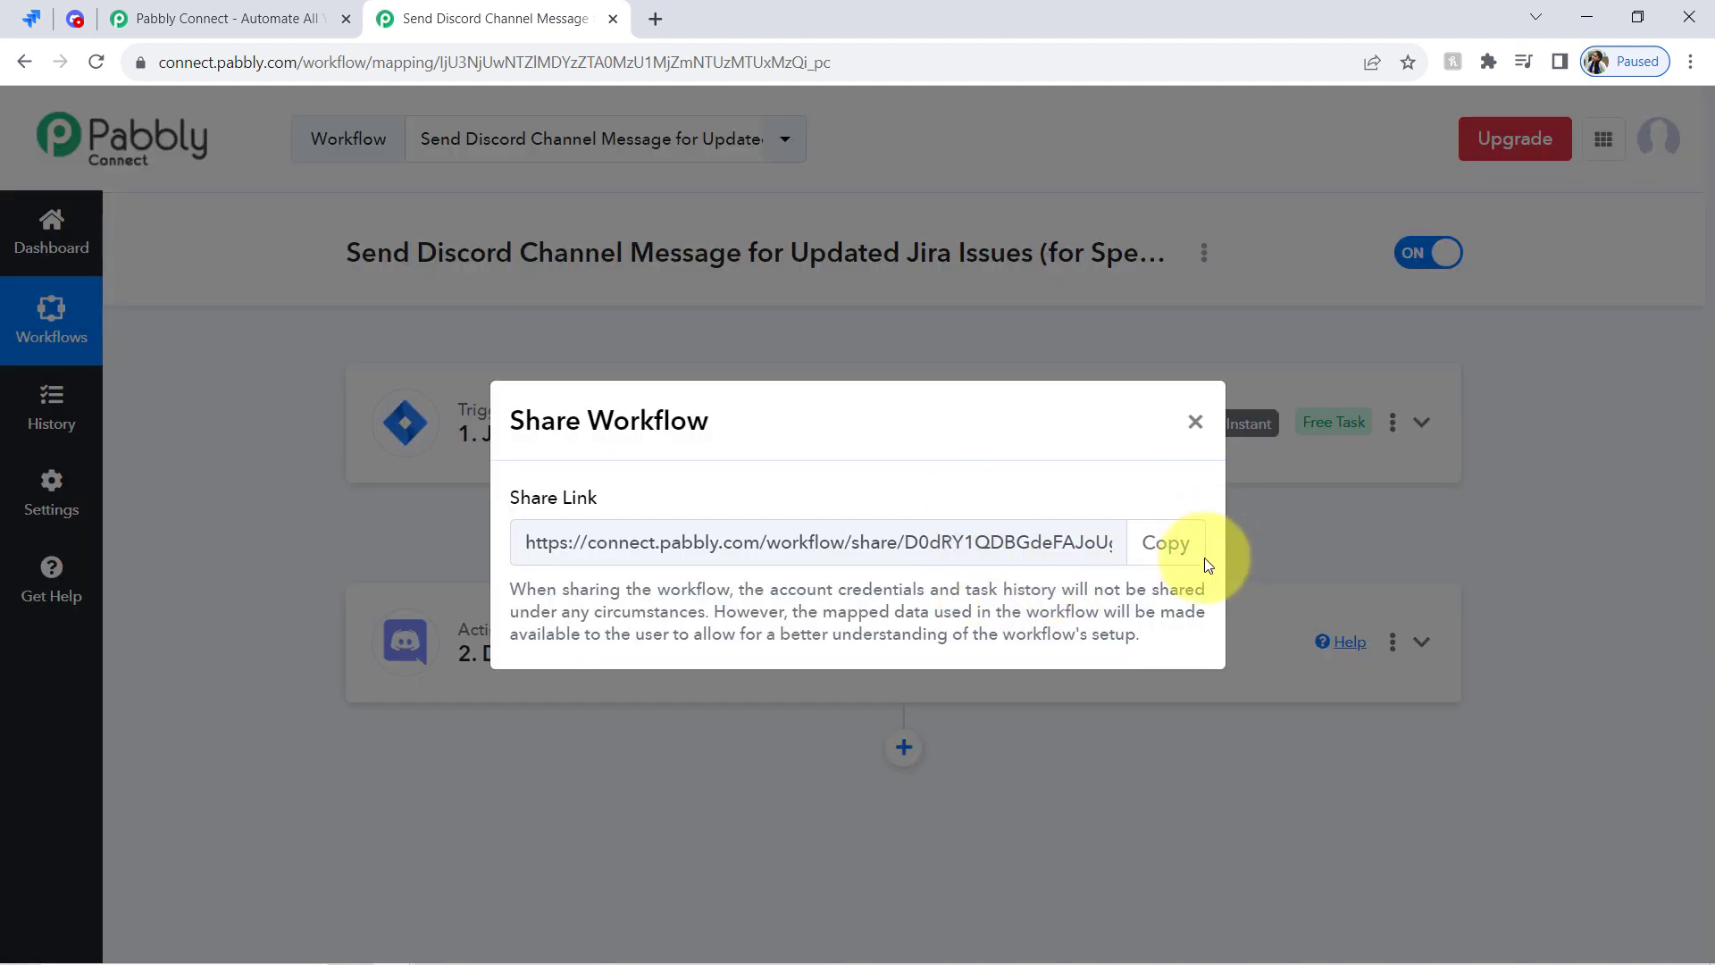
{"action": "left_click", "coordinate": [1186, 547]}
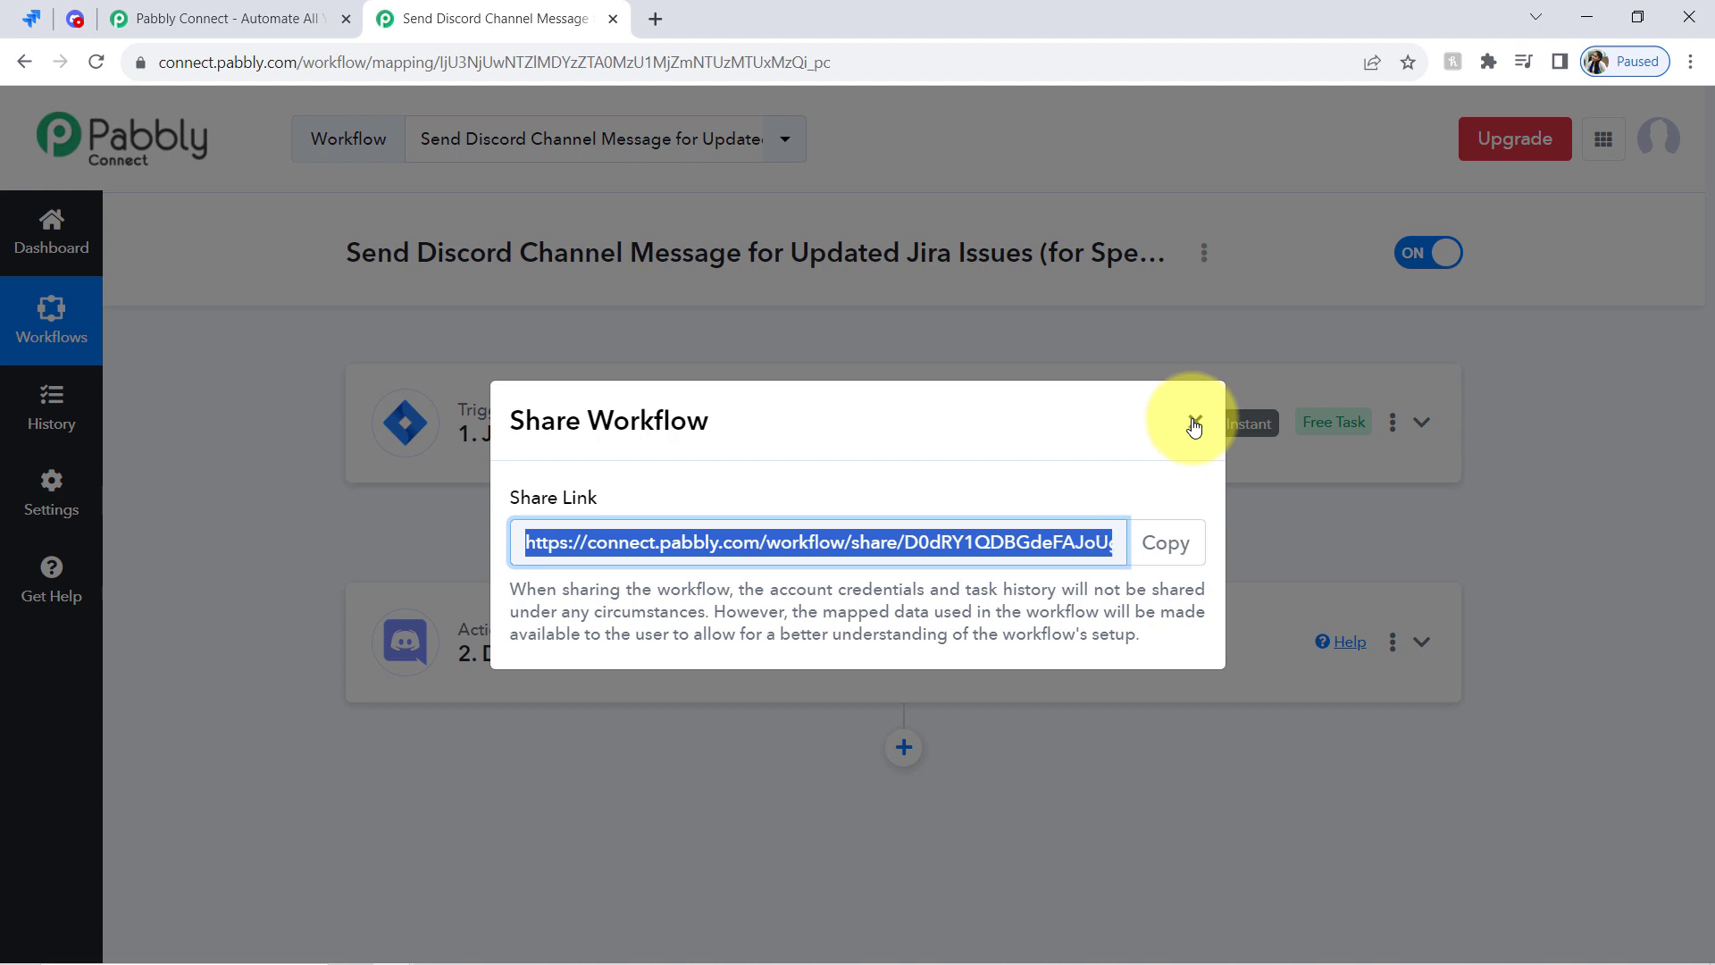
{"action": "left_click", "coordinate": [1194, 421]}
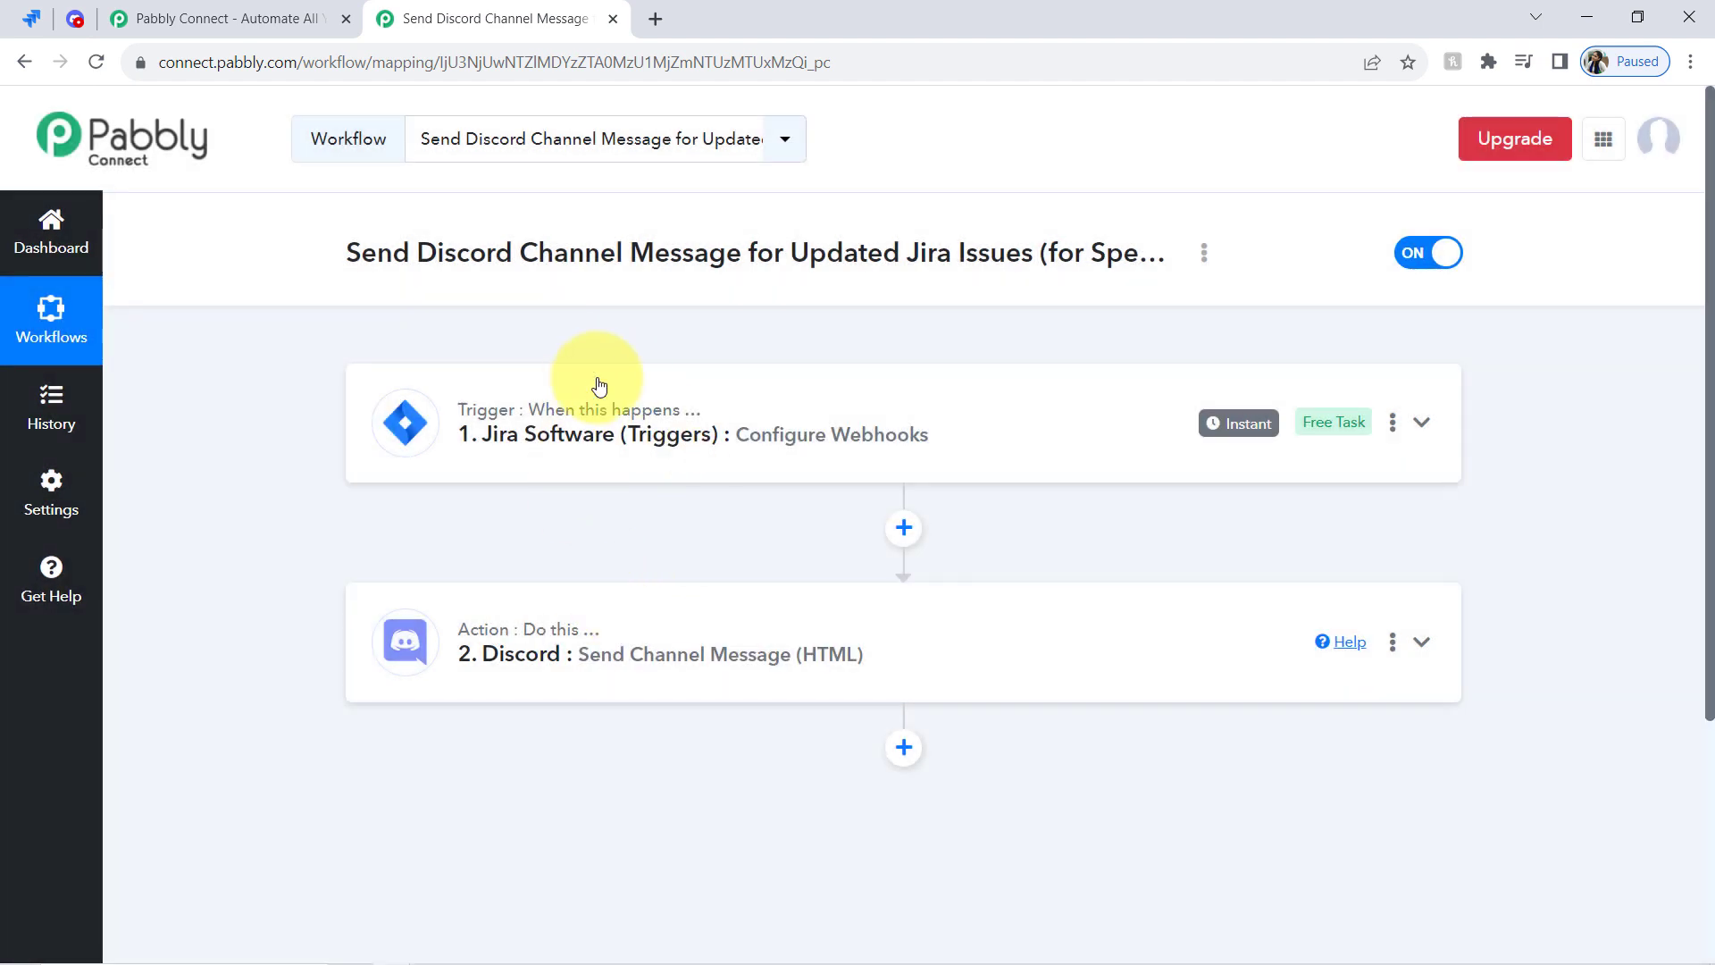